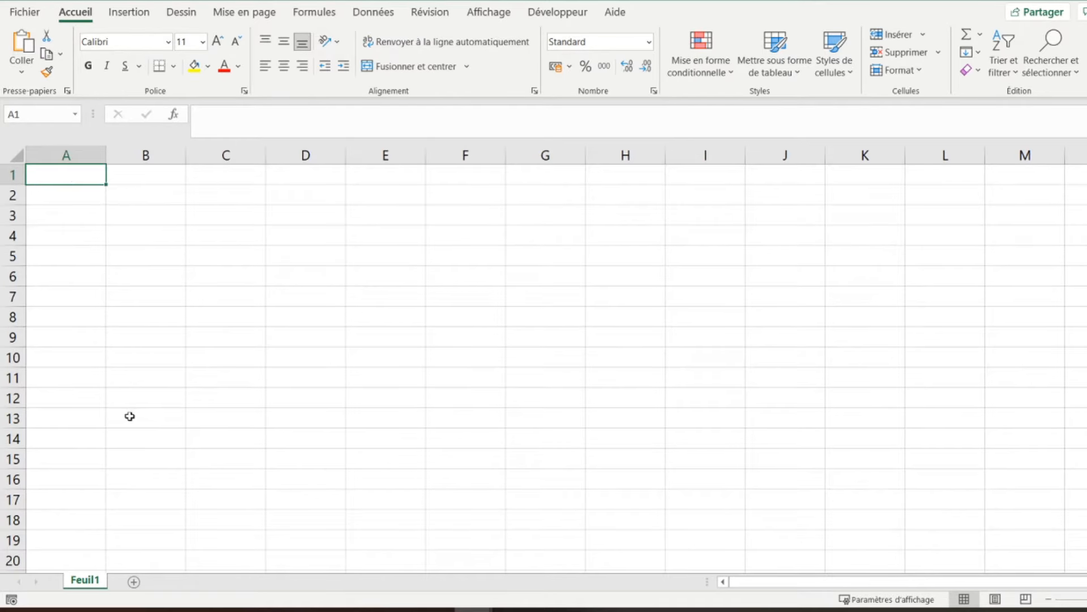
Rename the worksheet Feuil1 as BDD
{"action": "double_click", "coordinate": [85, 581]}
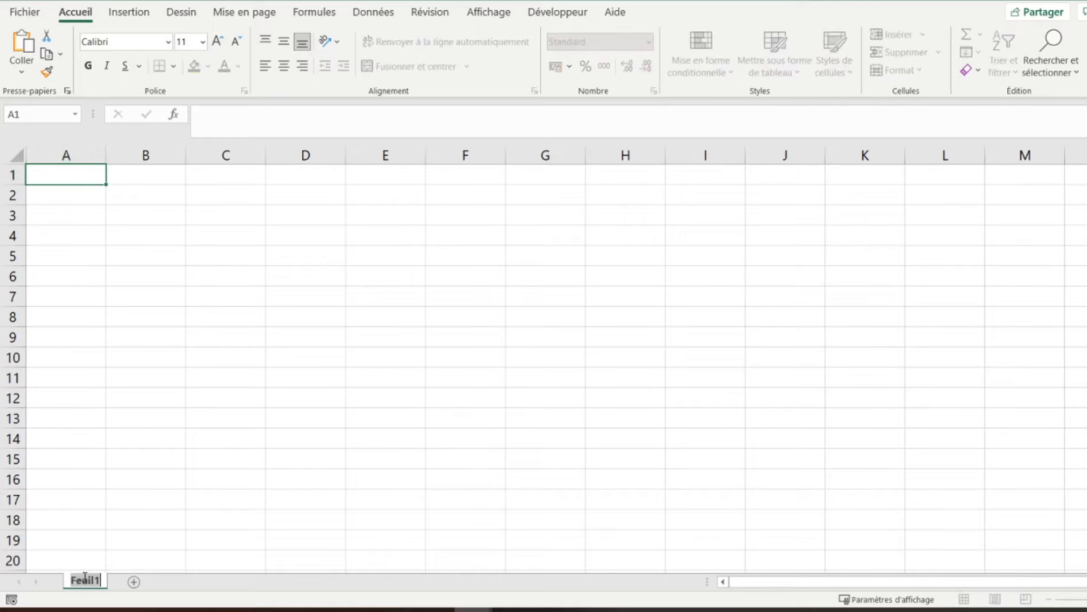
{"action": "type", "text": "BDD"}
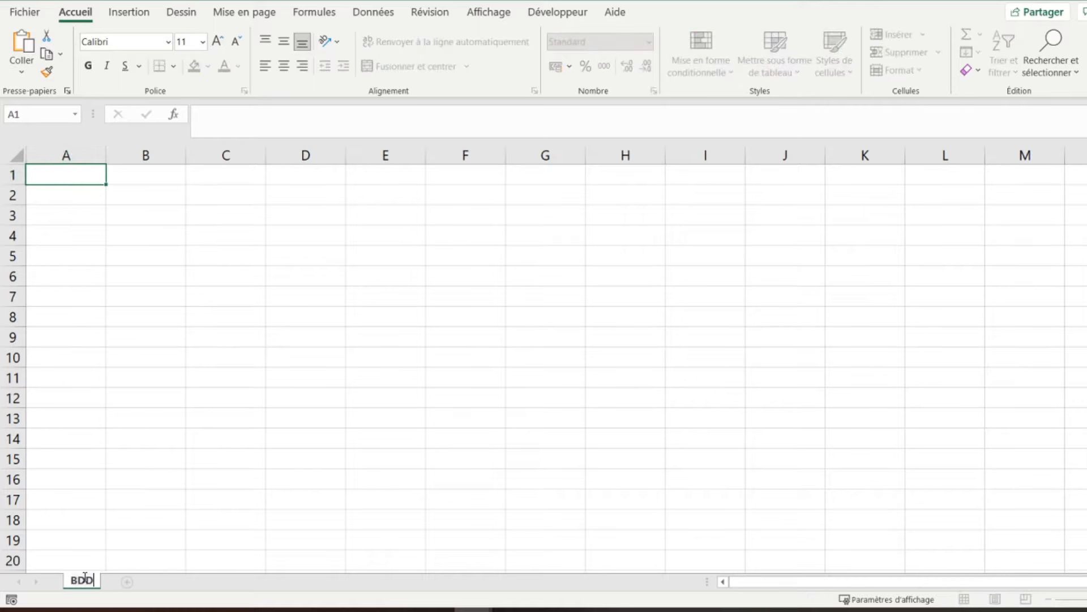
{"action": "key", "text": "Return"}
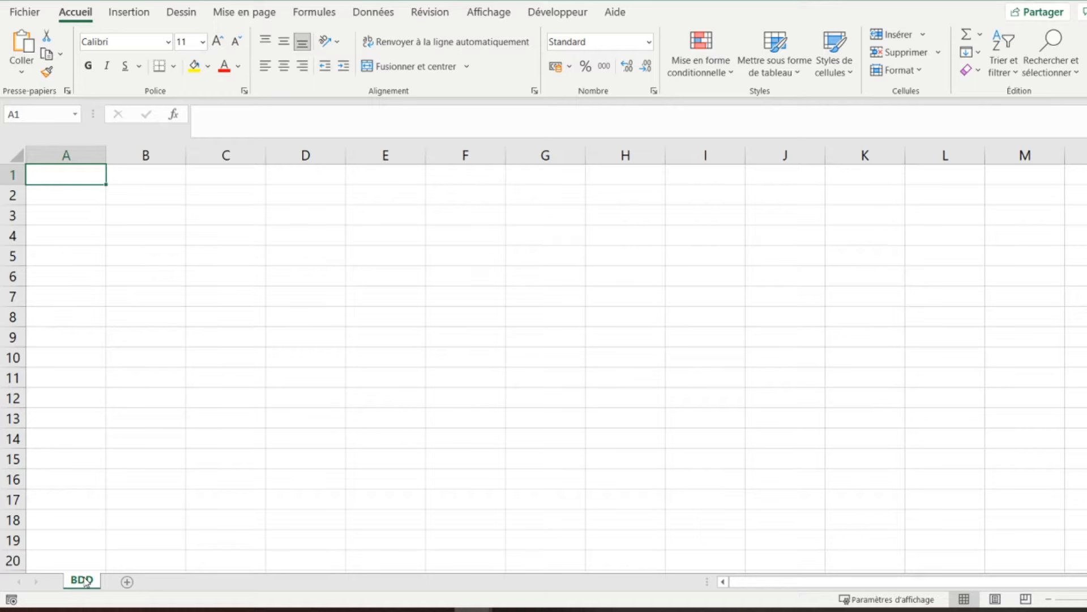
Enter the title "Base de données" in cell B2 and merge and centre it across B2:D2
{"action": "key", "text": "Down"}
{"action": "key", "text": "Right"}
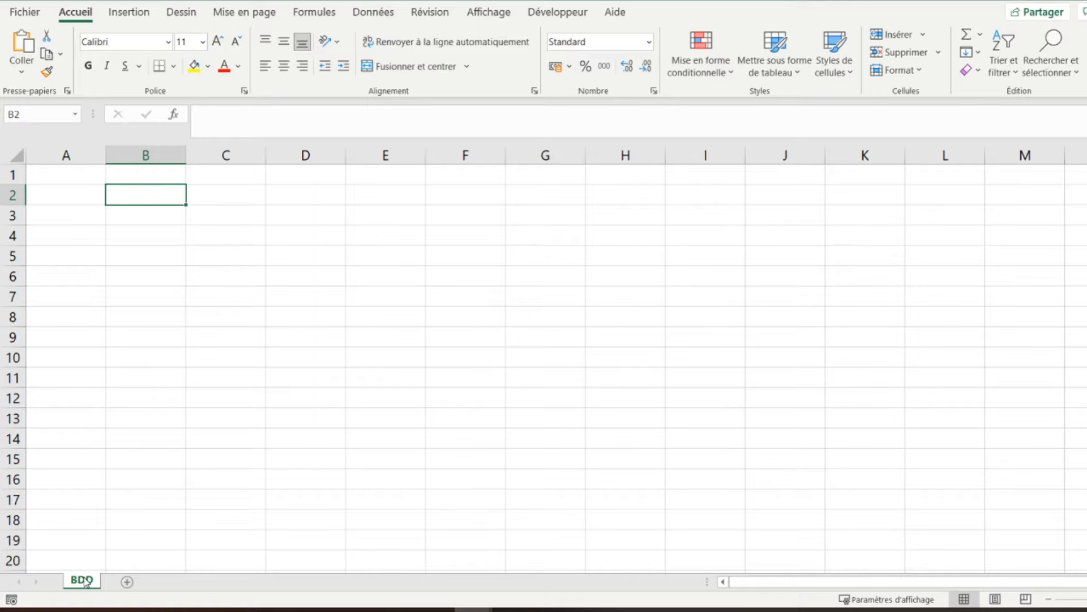
{"action": "type", "text": "Base de données"}
{"action": "key", "text": "Return"}
{"action": "key", "text": "Up"}
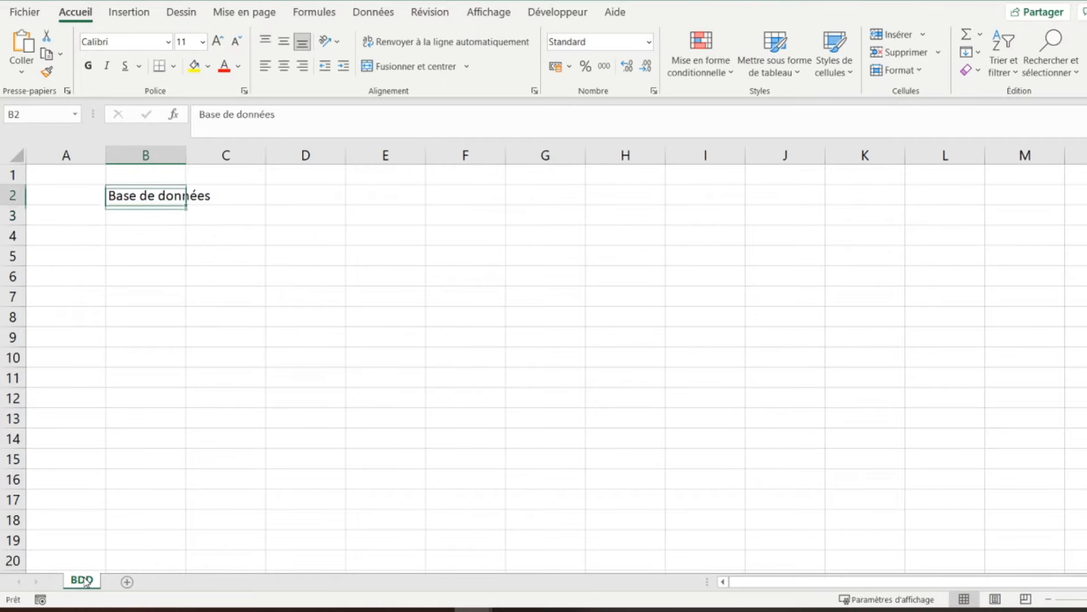
{"action": "key", "text": "shift+Right"}
{"action": "key", "text": "shift+Right"}
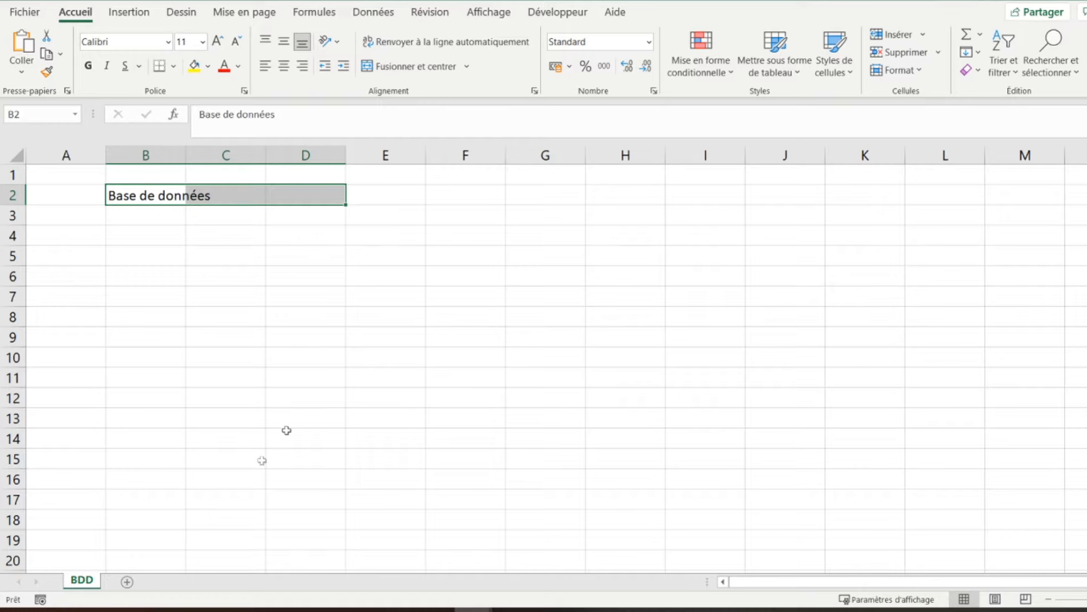
{"action": "left_click", "coordinate": [419, 67]}
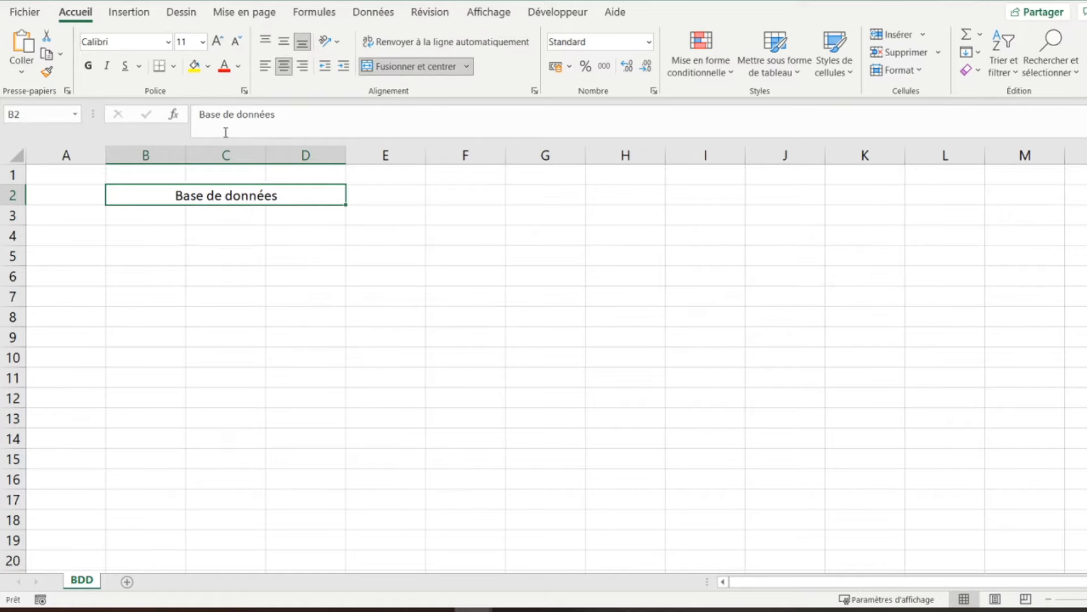
Format the "Base de données" title in bold with font size 20
{"action": "left_click", "coordinate": [219, 43]}
{"action": "left_click", "coordinate": [218, 43]}
{"action": "left_click", "coordinate": [218, 43]}
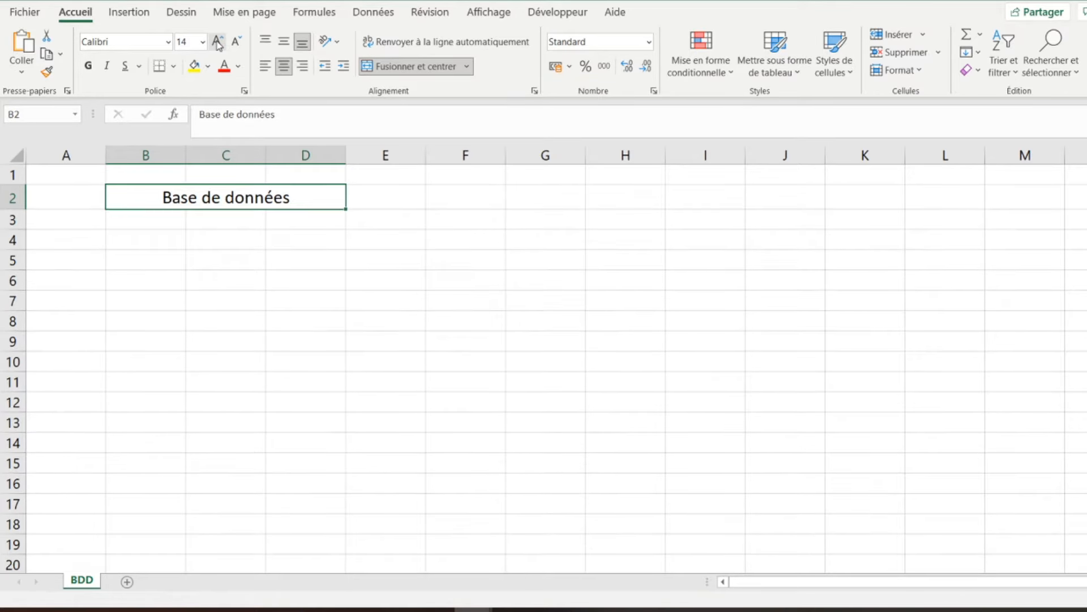
{"action": "left_click", "coordinate": [219, 43]}
{"action": "left_click", "coordinate": [219, 43]}
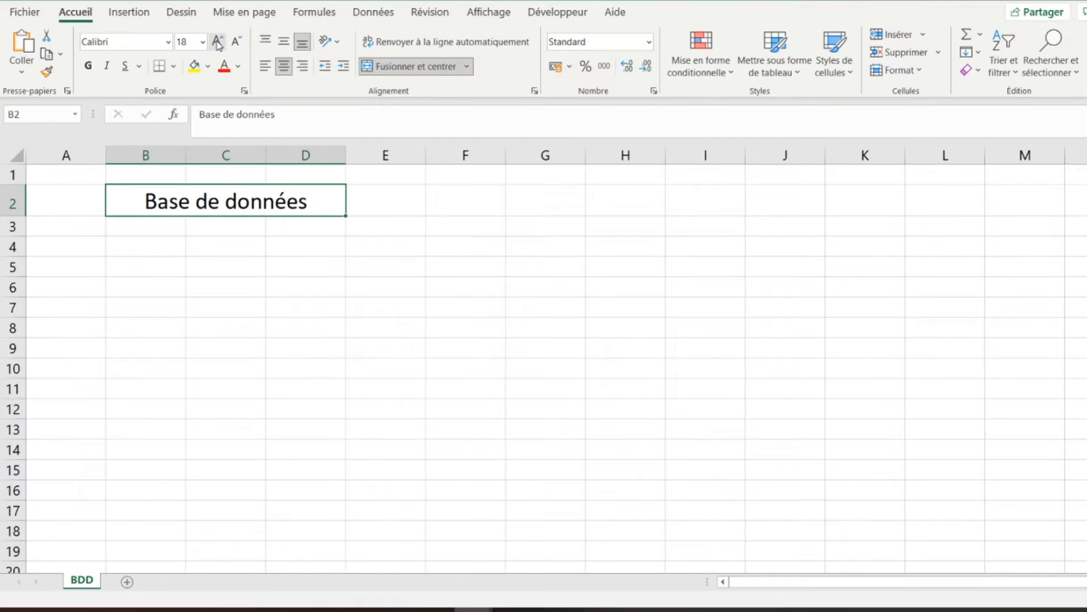
{"action": "left_click", "coordinate": [218, 43]}
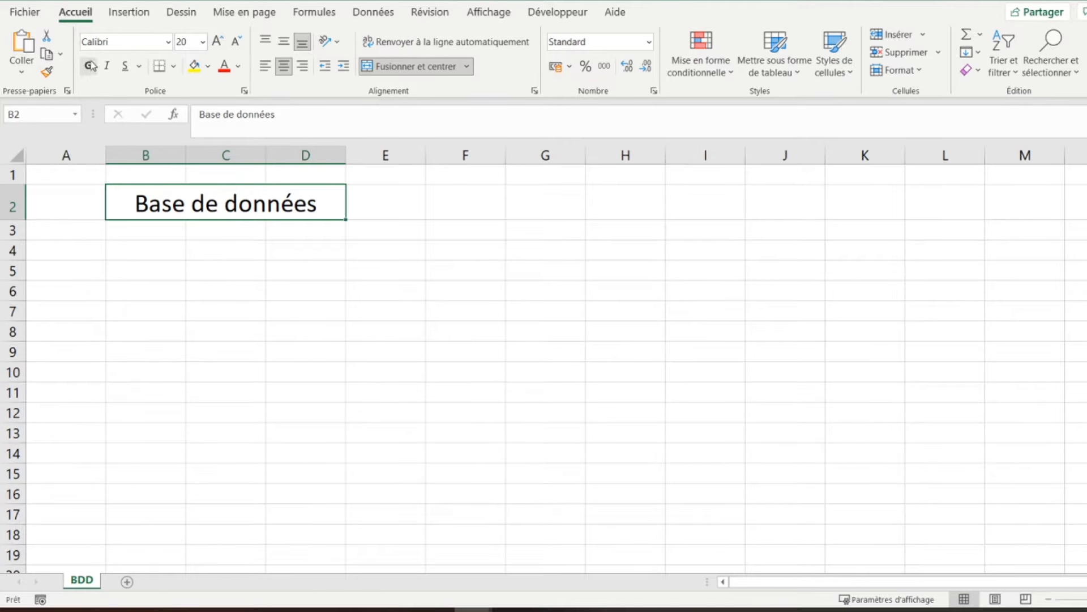
{"action": "left_click", "coordinate": [89, 65]}
Enter the column headers Référence, Description and Stock de sécurité in cells B5 to D5
{"action": "key", "text": "Return"}
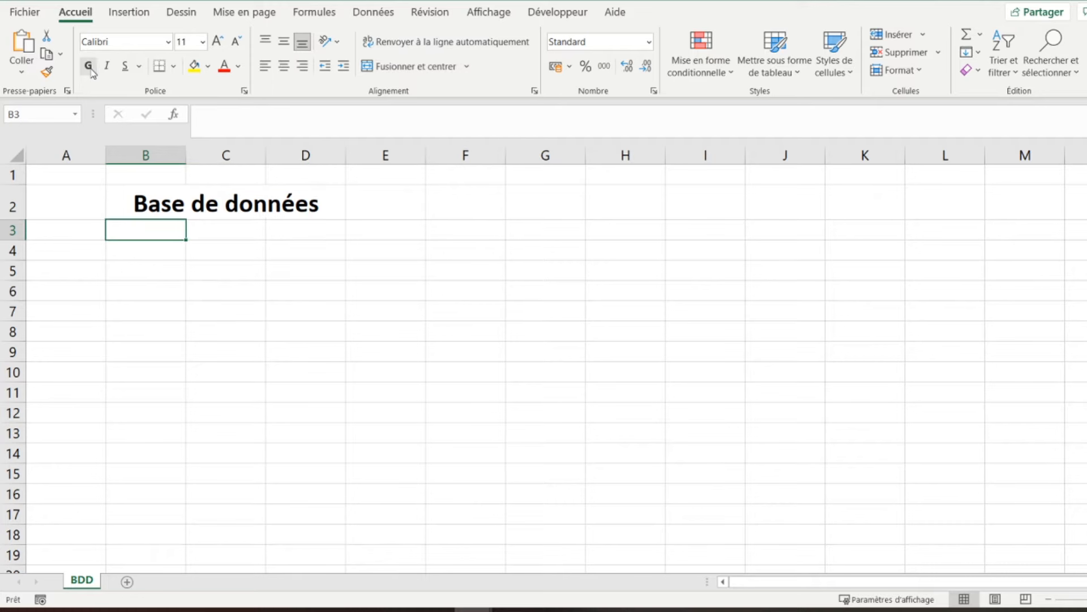
{"action": "key", "text": "Down"}
{"action": "key", "text": "Down"}
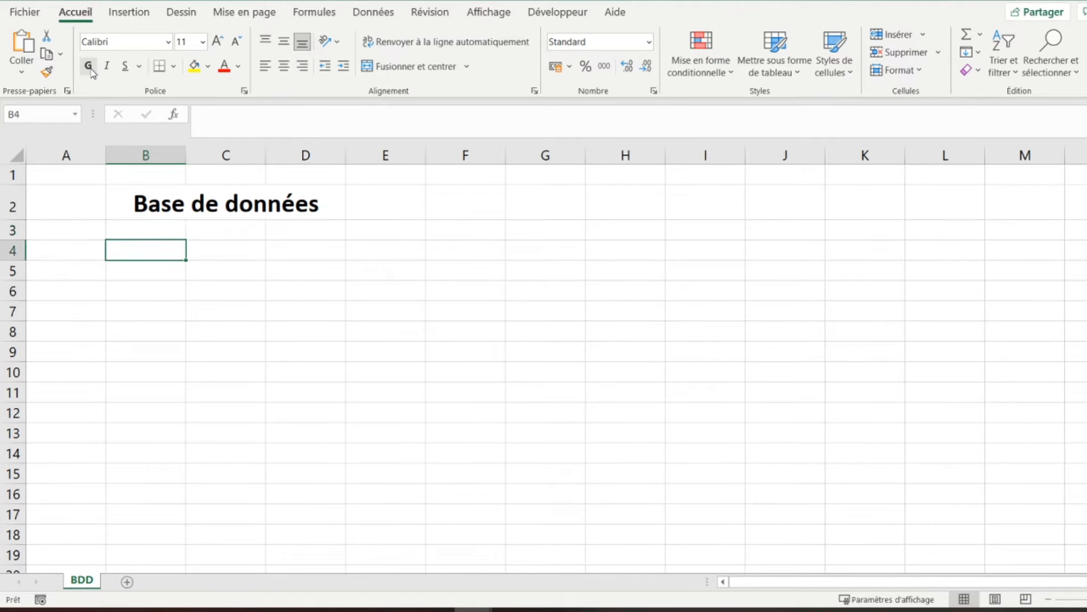
{"action": "type", "text": "Référence"}
{"action": "key", "text": "Tab"}
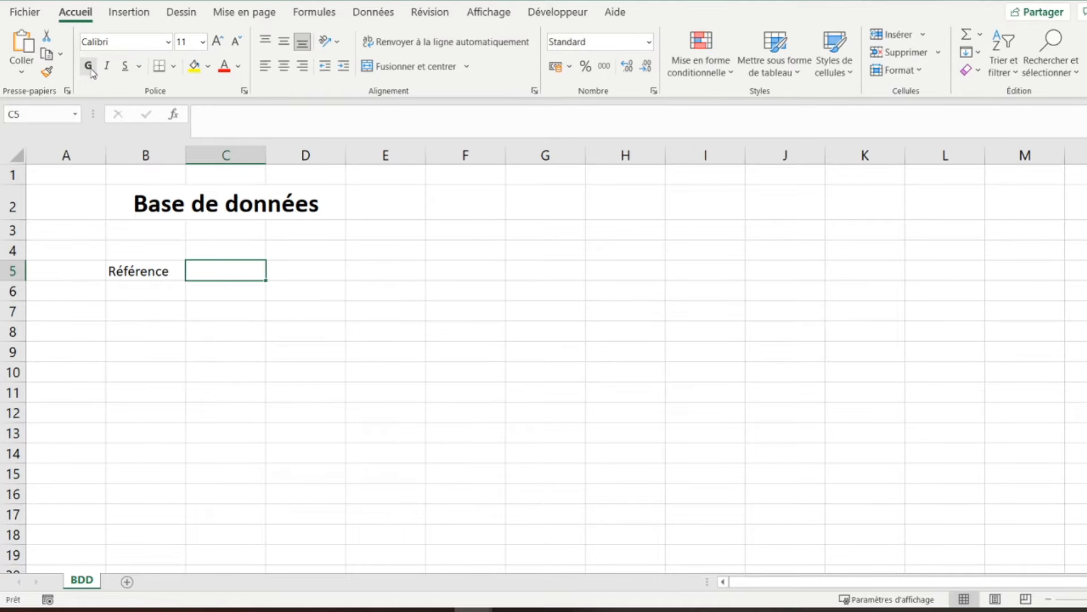
{"action": "type", "text": "Desc"}
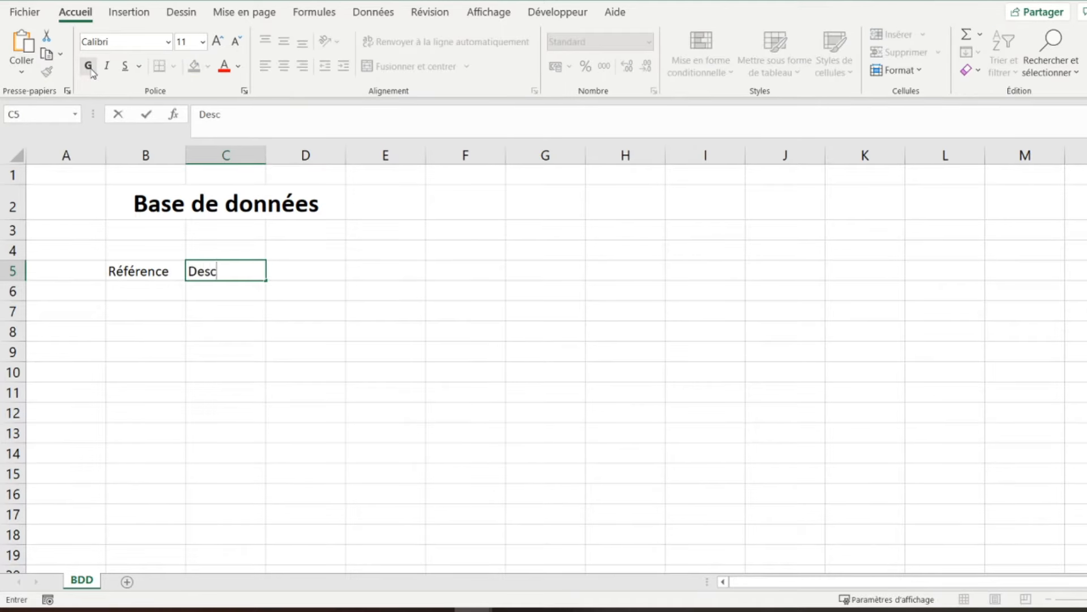
{"action": "type", "text": "ription"}
{"action": "key", "text": "Tab"}
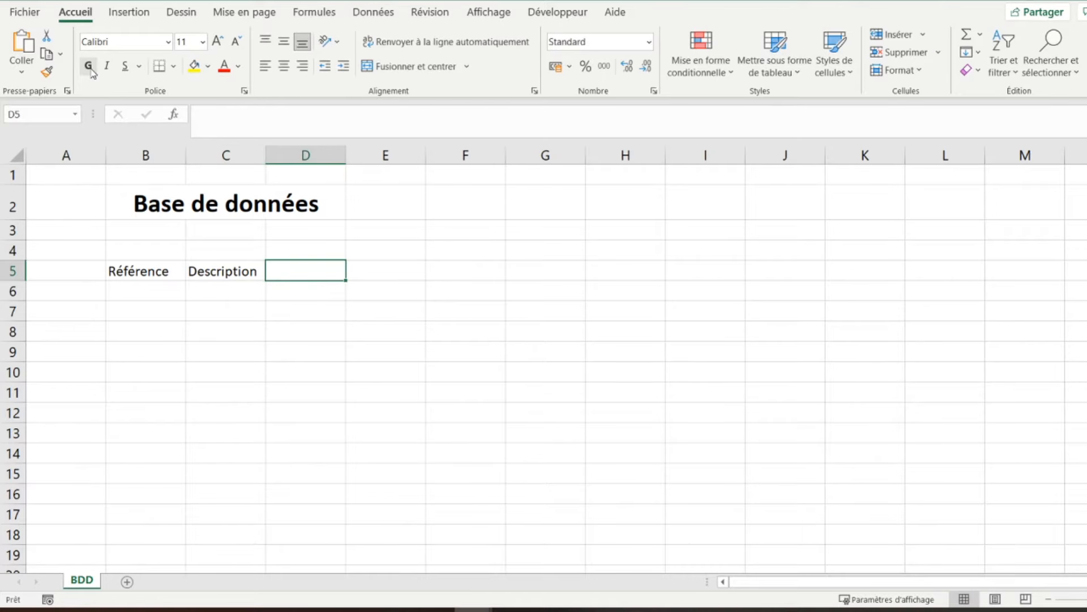
{"action": "type", "text": "Stock de sécurité"}
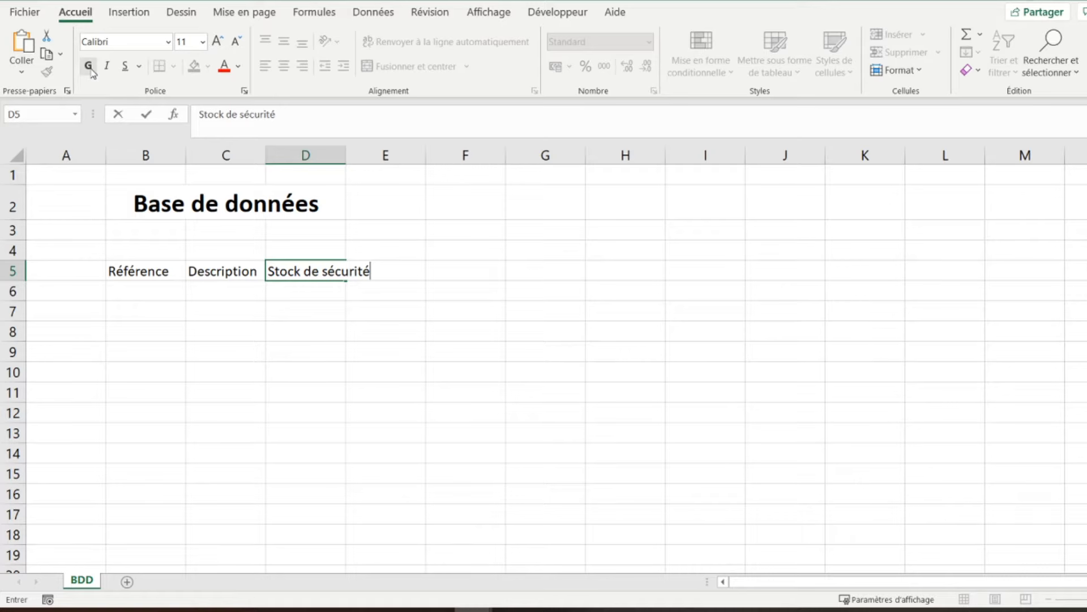
{"action": "key", "text": "Return"}
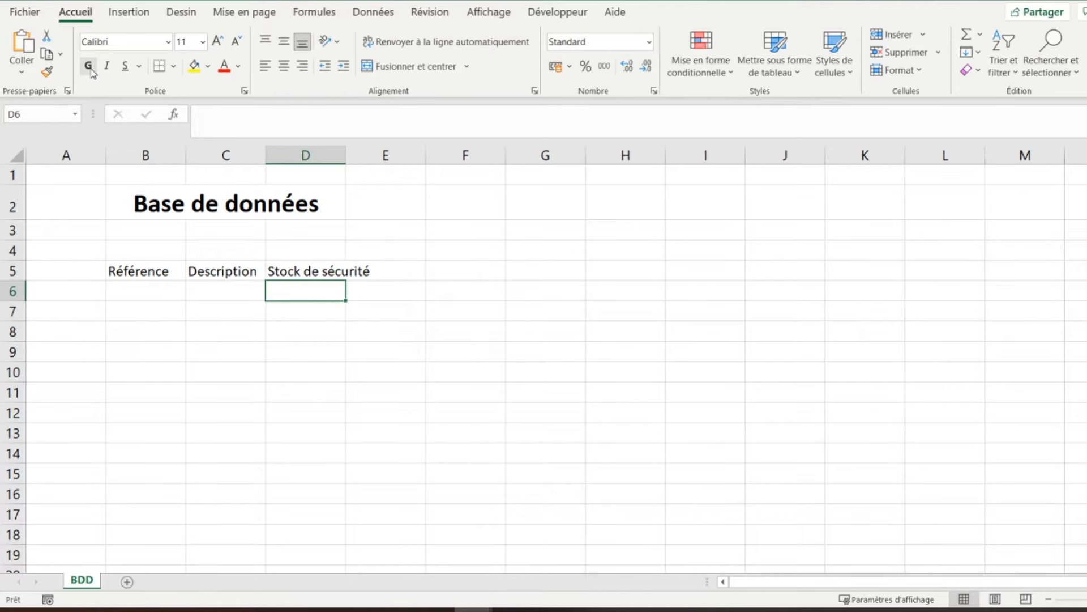
Fill in the first record in row 6 with reference A1, description Oranges and safety stock 100
{"action": "key", "text": "Left"}
{"action": "key", "text": "Right"}
{"action": "key", "text": "Left"}
{"action": "key", "text": "Left"}
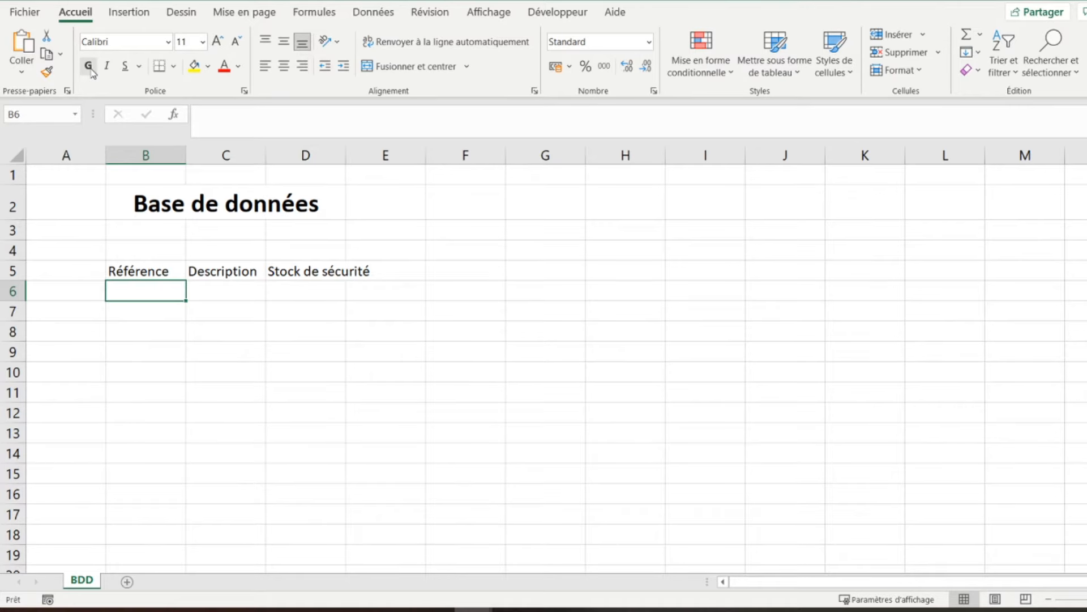
{"action": "type", "text": "A1"}
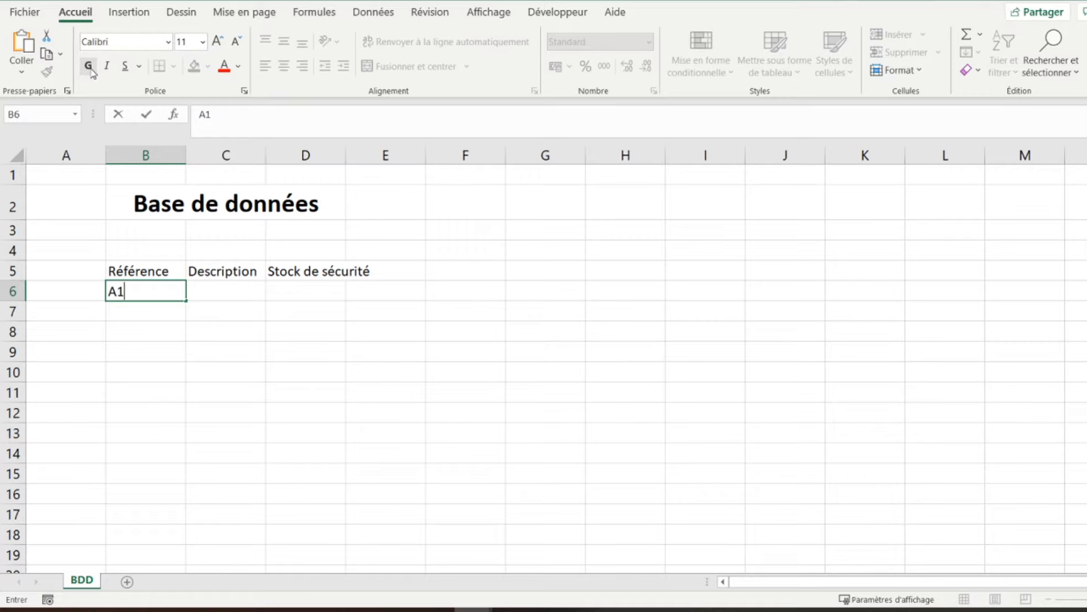
{"action": "key", "text": "Tab"}
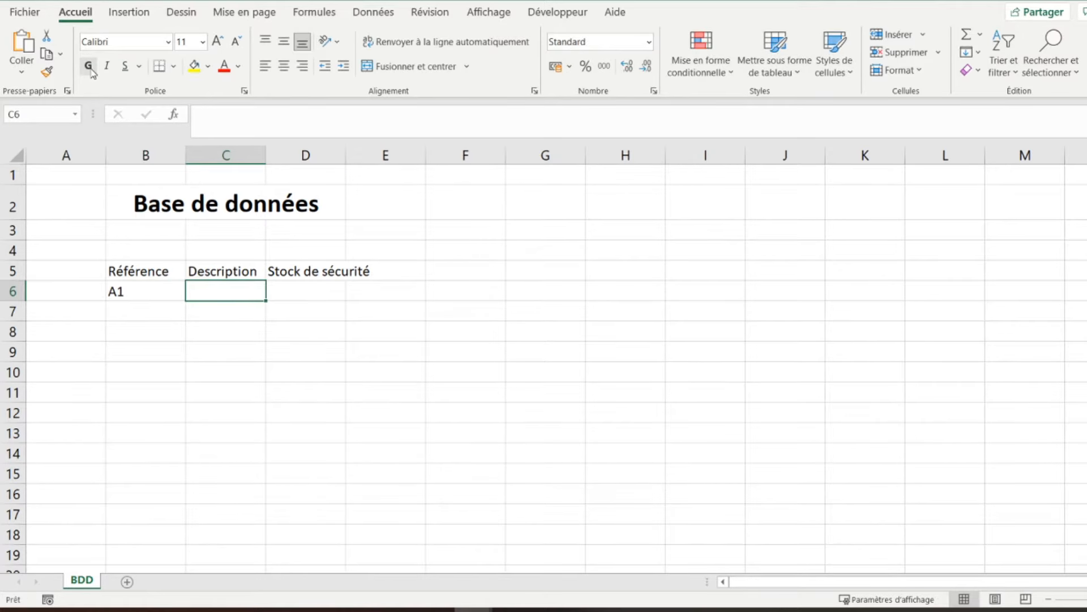
{"action": "type", "text": "Oranges"}
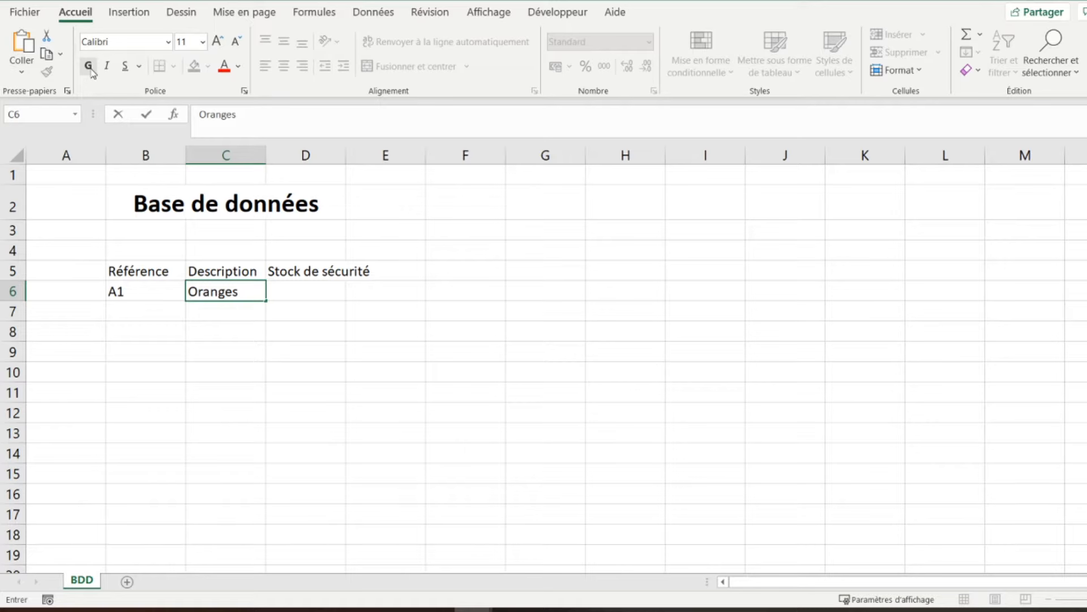
{"action": "key", "text": "Tab"}
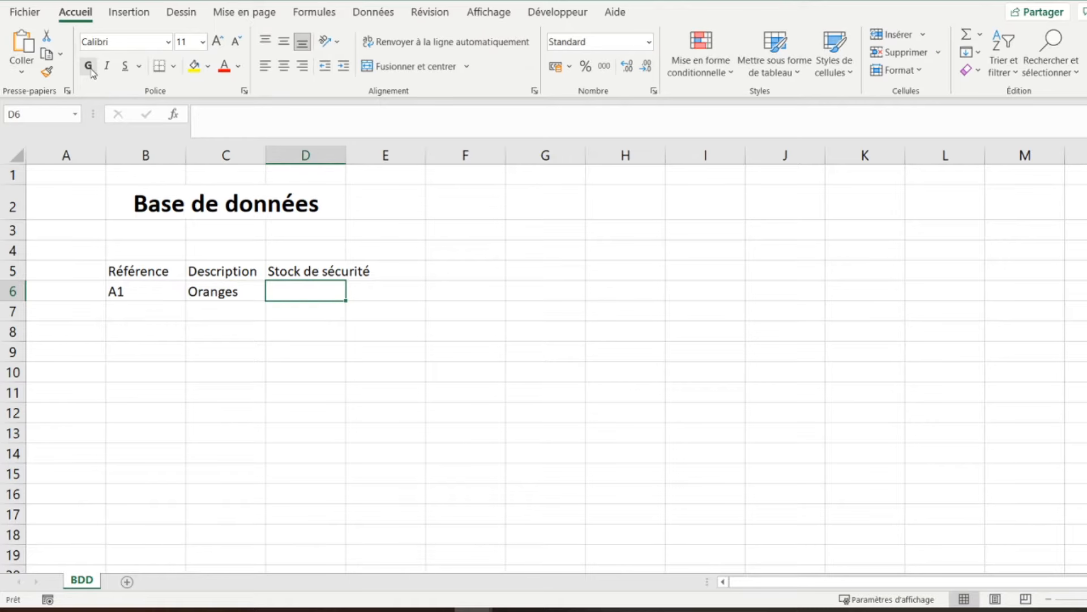
{"action": "type", "text": "100"}
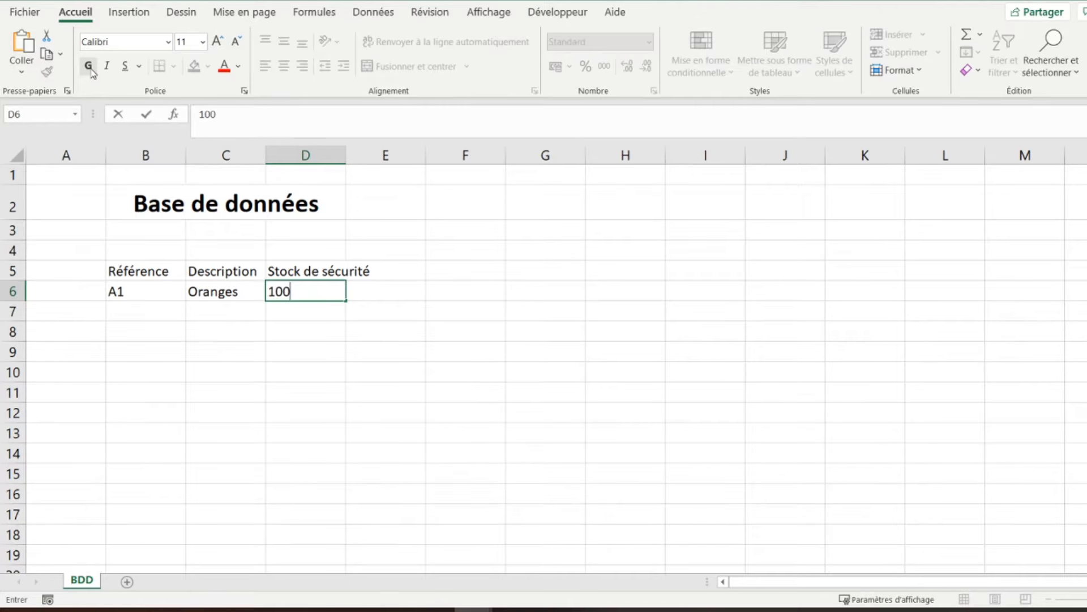
{"action": "key", "text": "Return"}
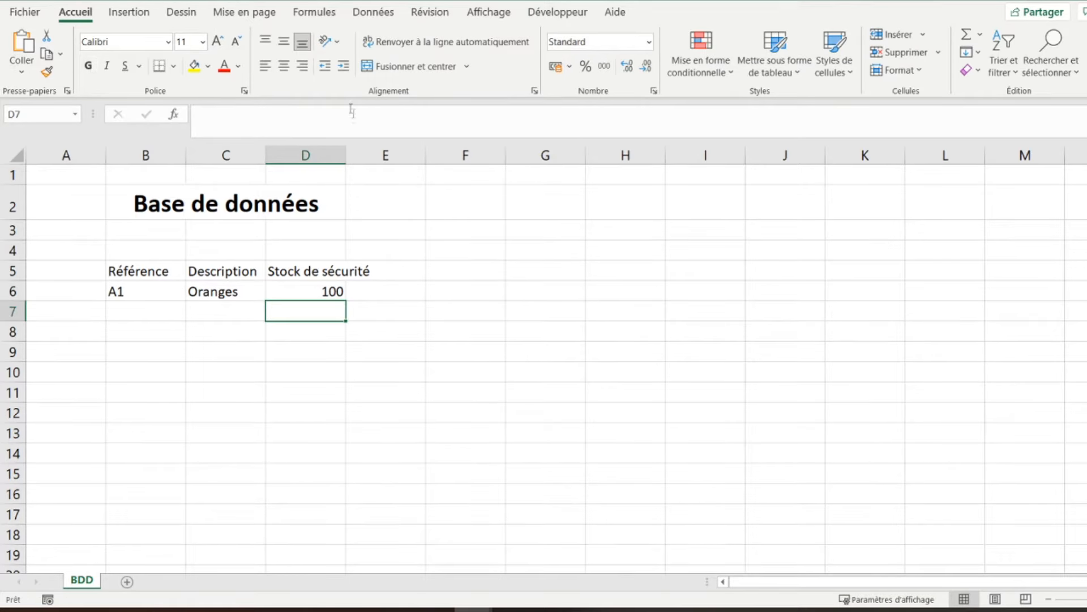
Autofit the widths of columns D, C and B to their contents
{"action": "double_click", "coordinate": [348, 155]}
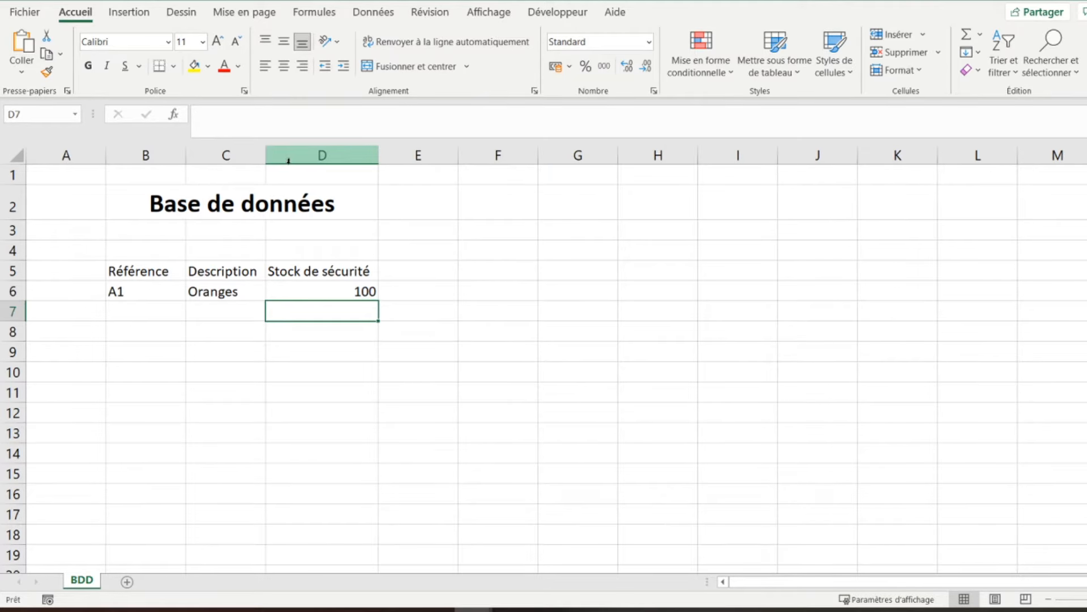
{"action": "left_click_drag", "start_coordinate": [267, 158], "coordinate": [268, 162]}
{"action": "double_click", "coordinate": [267, 161]}
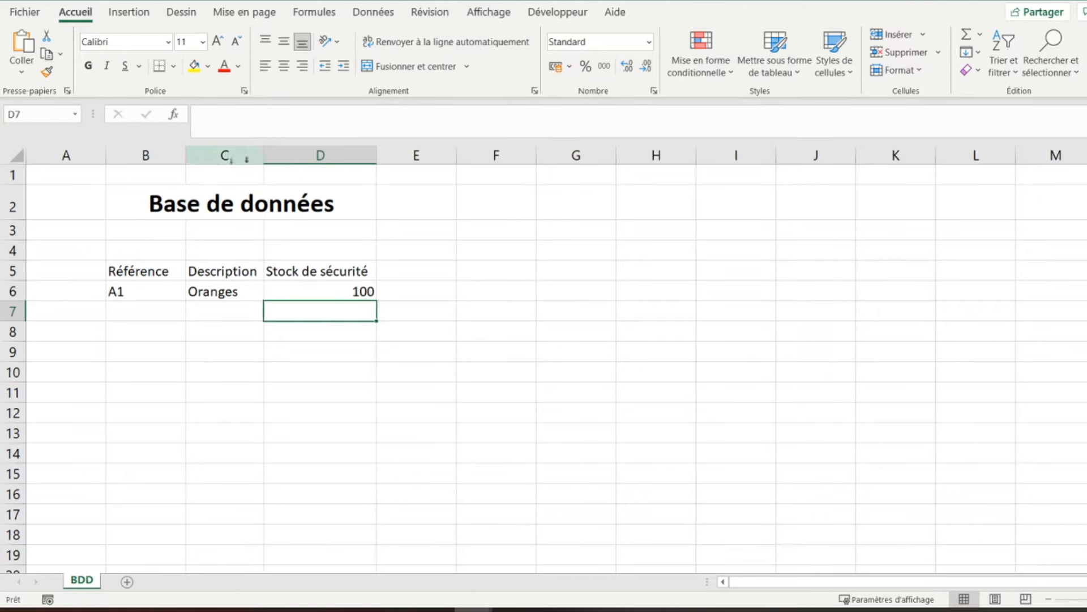
{"action": "double_click", "coordinate": [186, 156]}
Convert the range B5:D6 into a table with headers and apply the black medium table style
{"action": "left_click", "coordinate": [133, 275]}
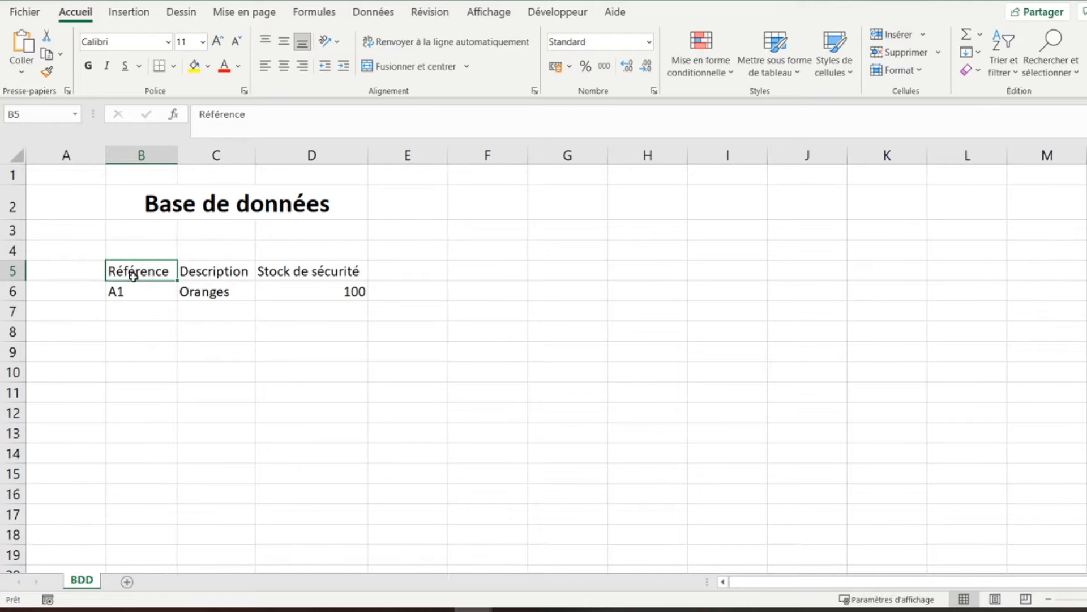
{"action": "left_click", "coordinate": [135, 21]}
{"action": "left_click", "coordinate": [148, 42]}
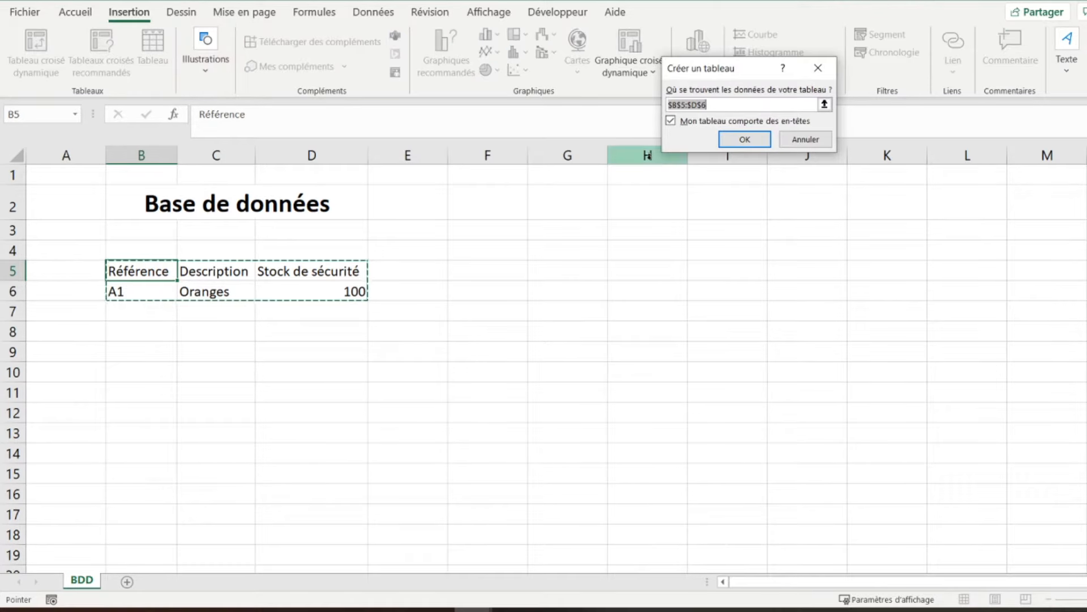
{"action": "left_click", "coordinate": [745, 139]}
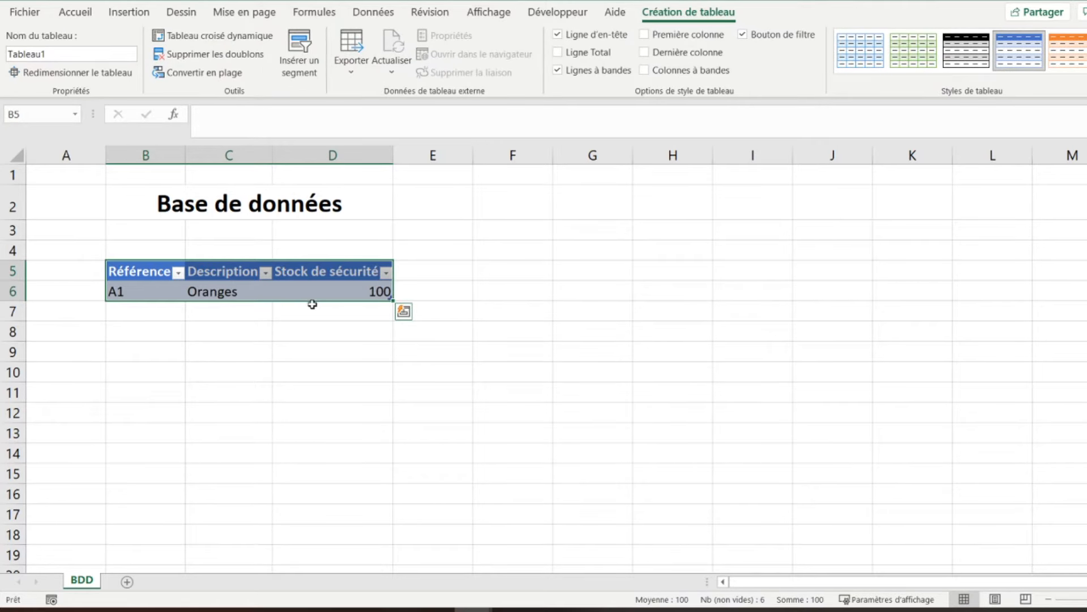
{"action": "left_click", "coordinate": [971, 50]}
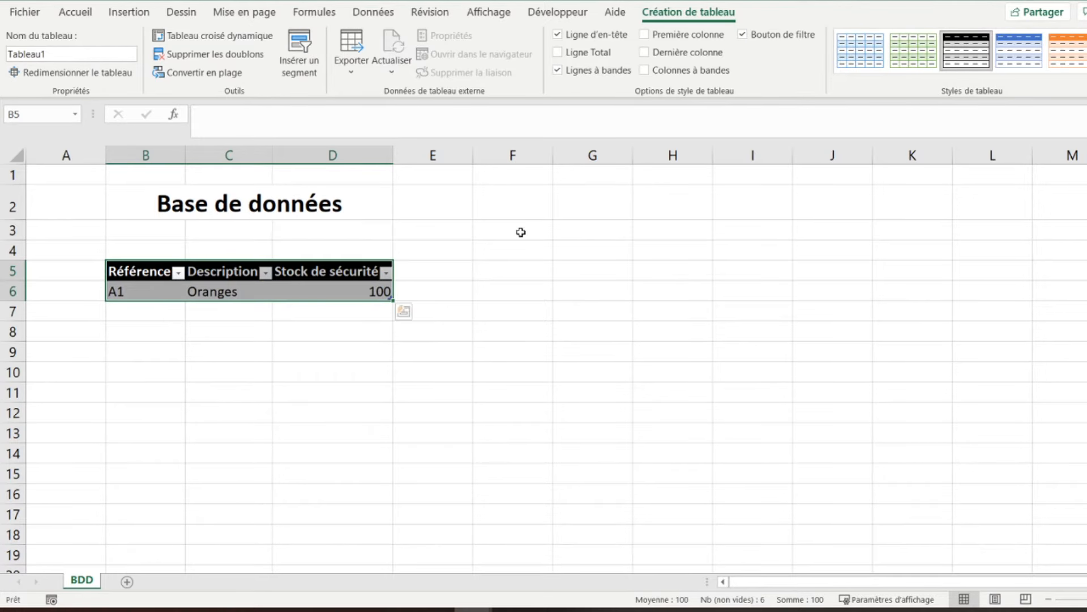
Add a second record in row 7 with reference A2, description Melons and safety stock 20
{"action": "left_click", "coordinate": [143, 310]}
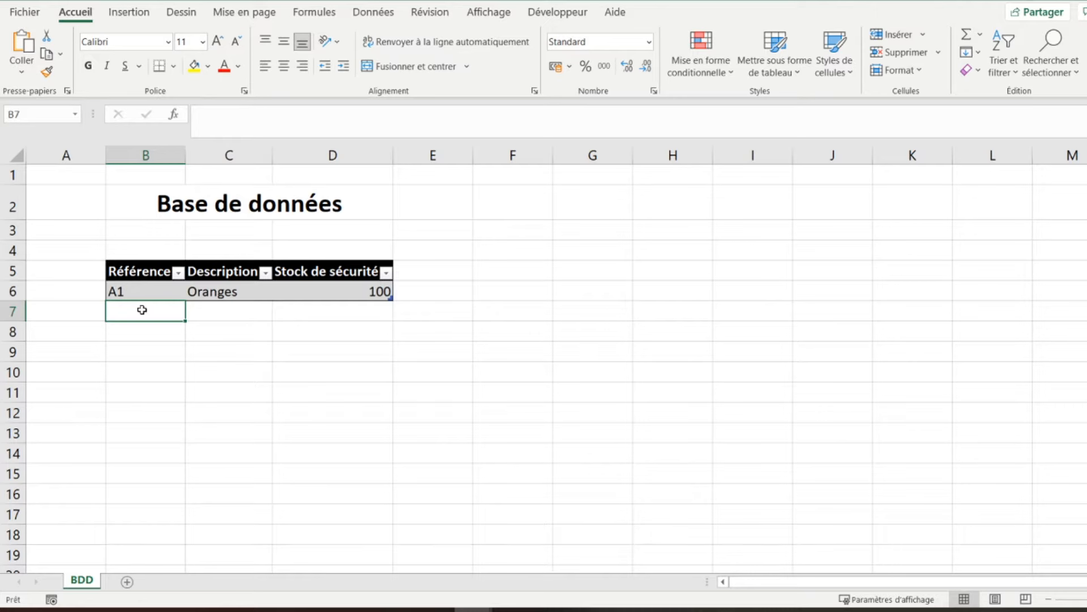
{"action": "type", "text": "A2"}
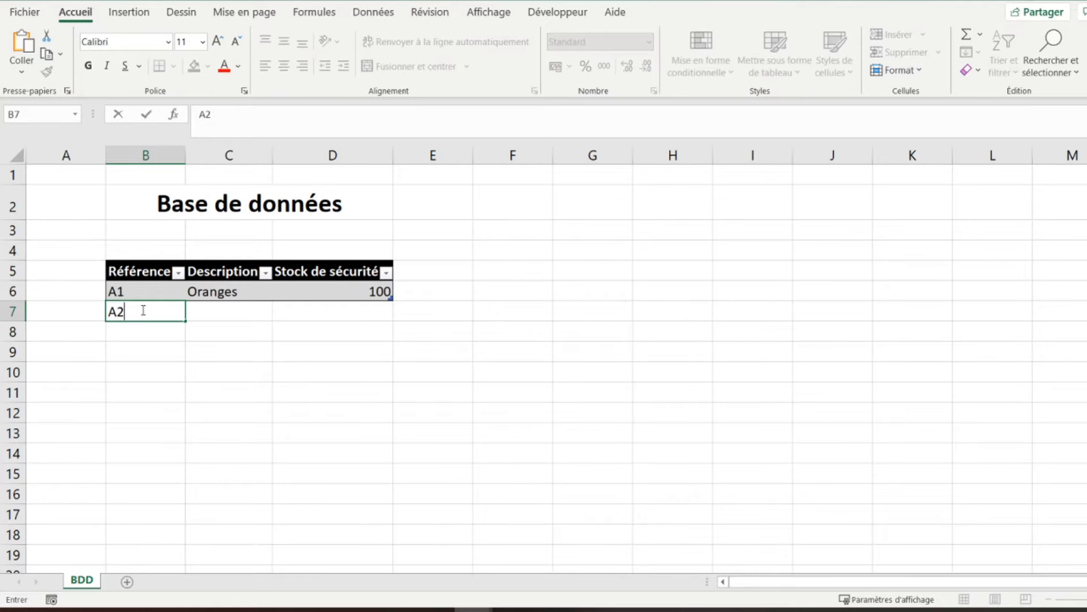
{"action": "key", "text": "Tab"}
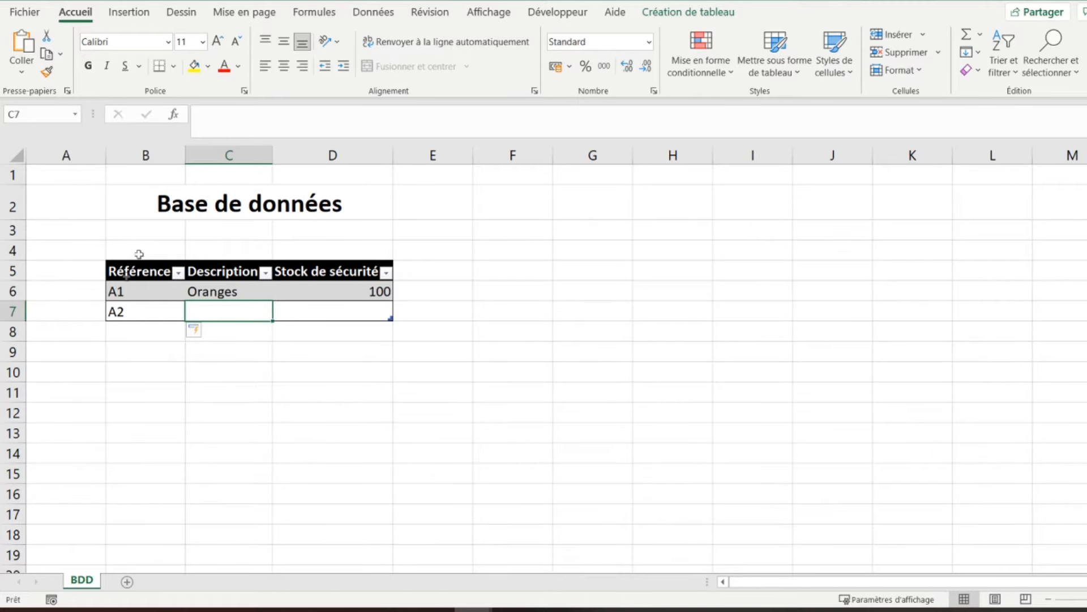
{"action": "type", "text": "Melons"}
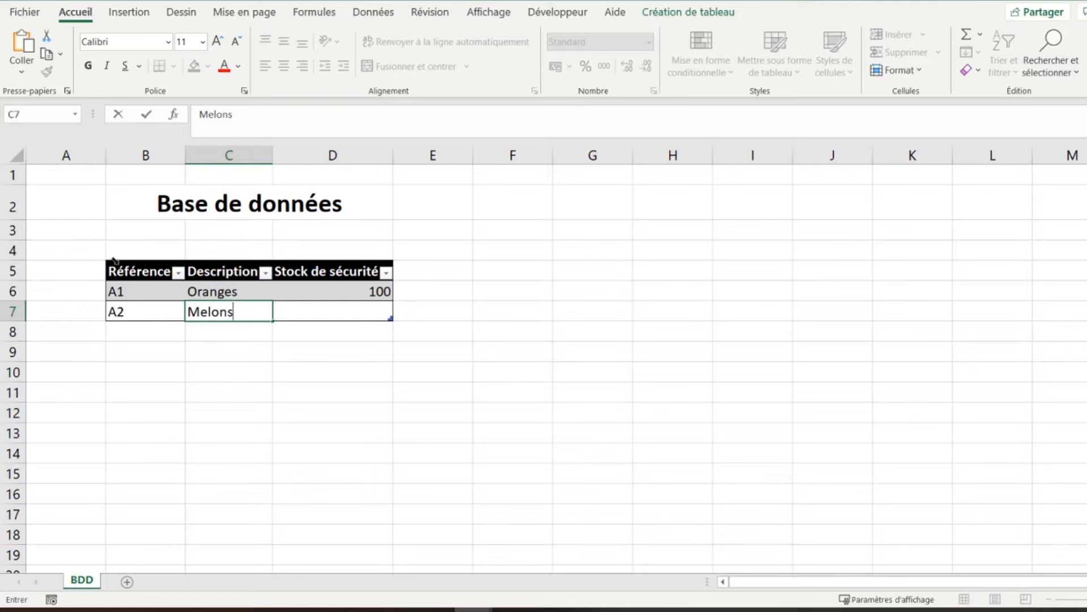
{"action": "key", "text": "Tab"}
{"action": "type", "text": "20"}
{"action": "key", "text": "Return"}
{"action": "key", "text": "Left"}
{"action": "key", "text": "Left"}
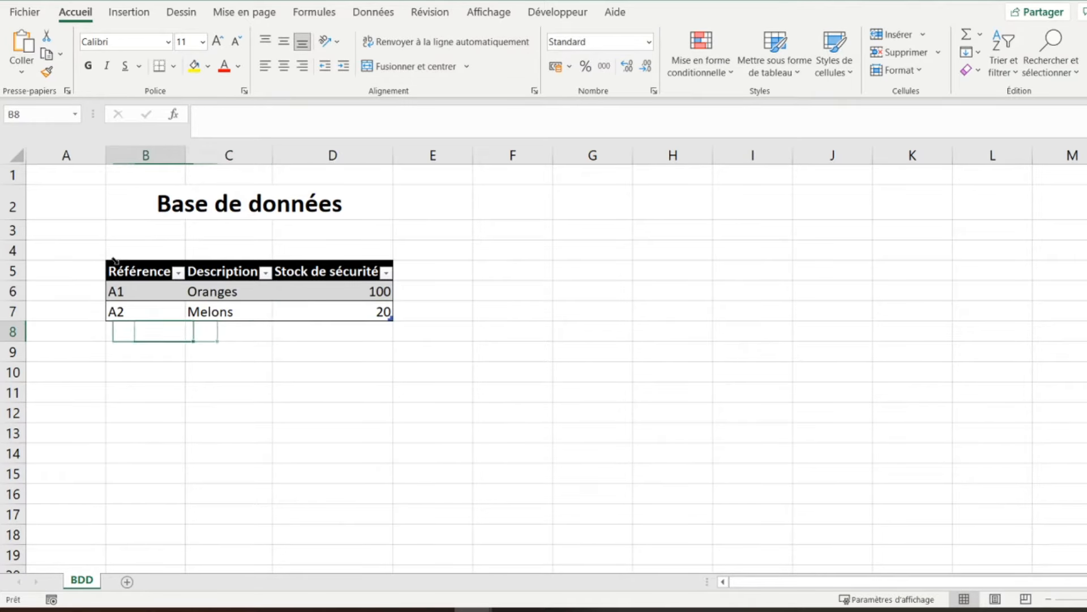
Add a third record in row 8 with reference A3, description Pasteques and safety stock 10
{"action": "type", "text": "A3"}
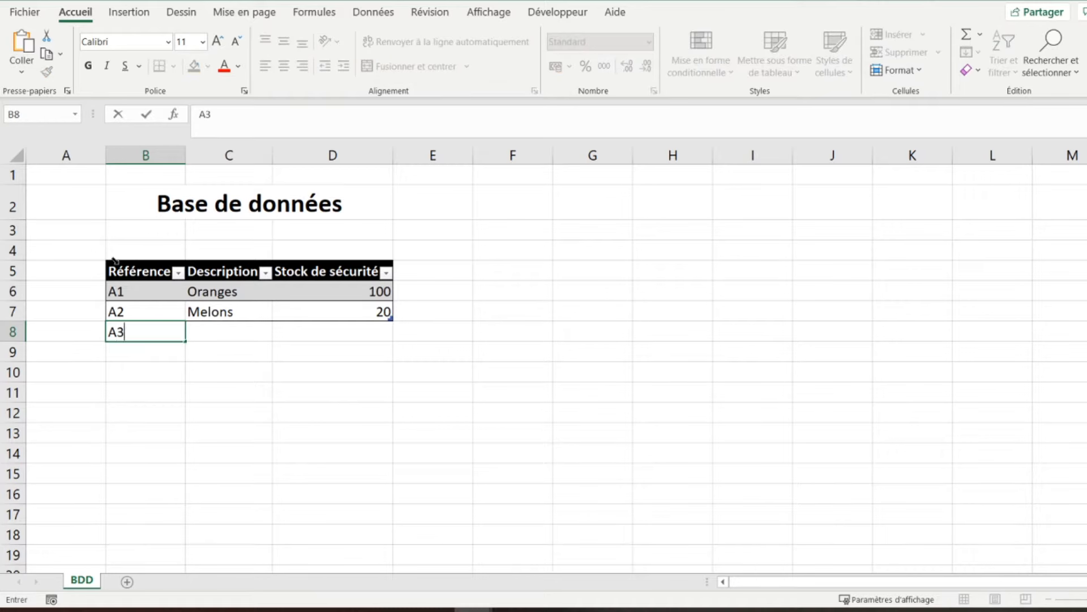
{"action": "key", "text": "Tab"}
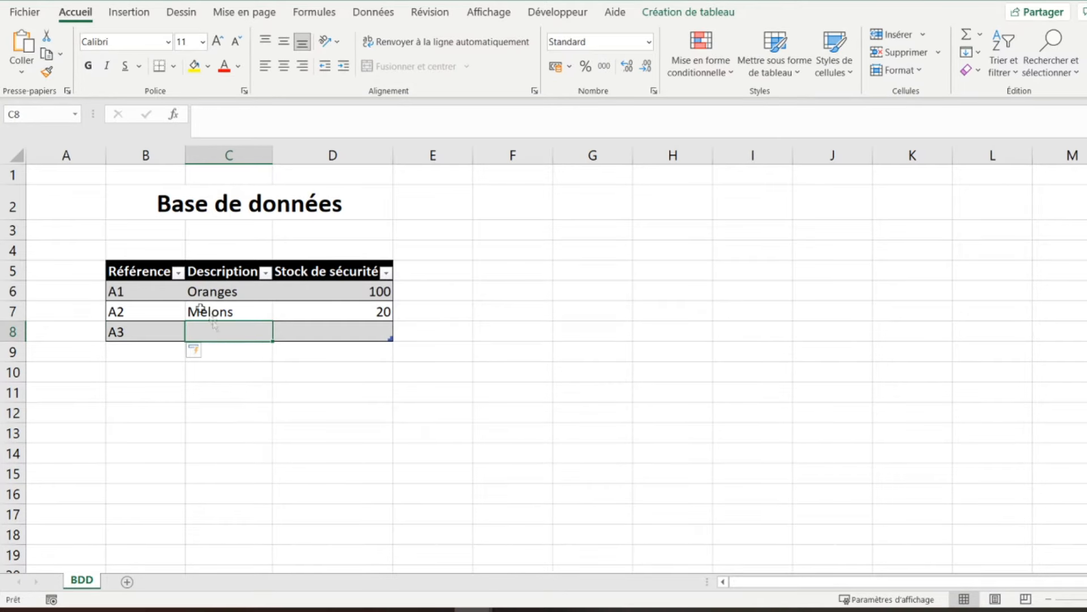
{"action": "type", "text": "P"}
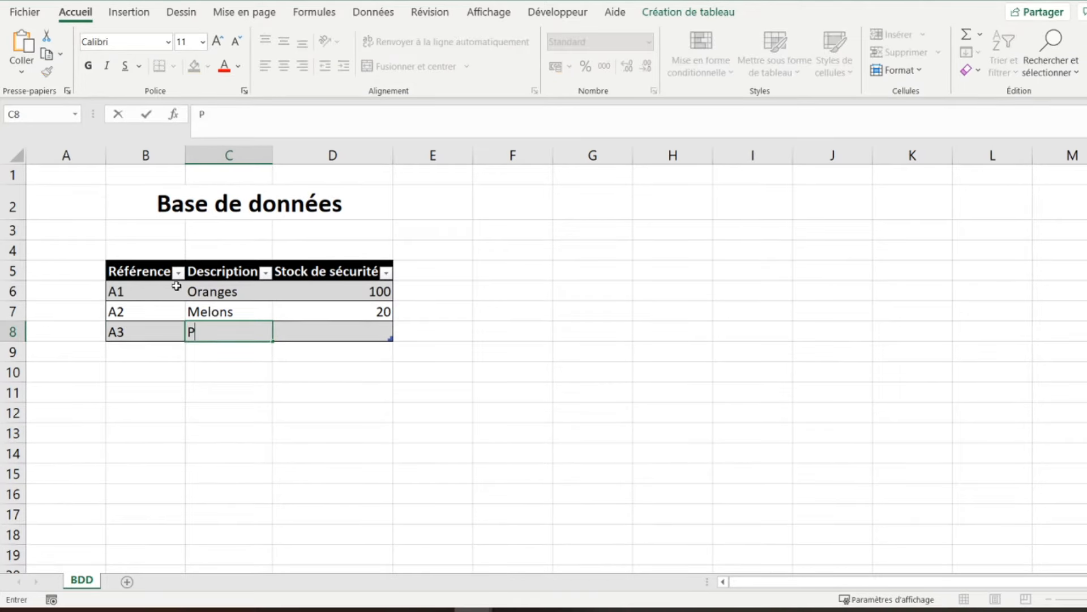
{"action": "type", "text": "asteques"}
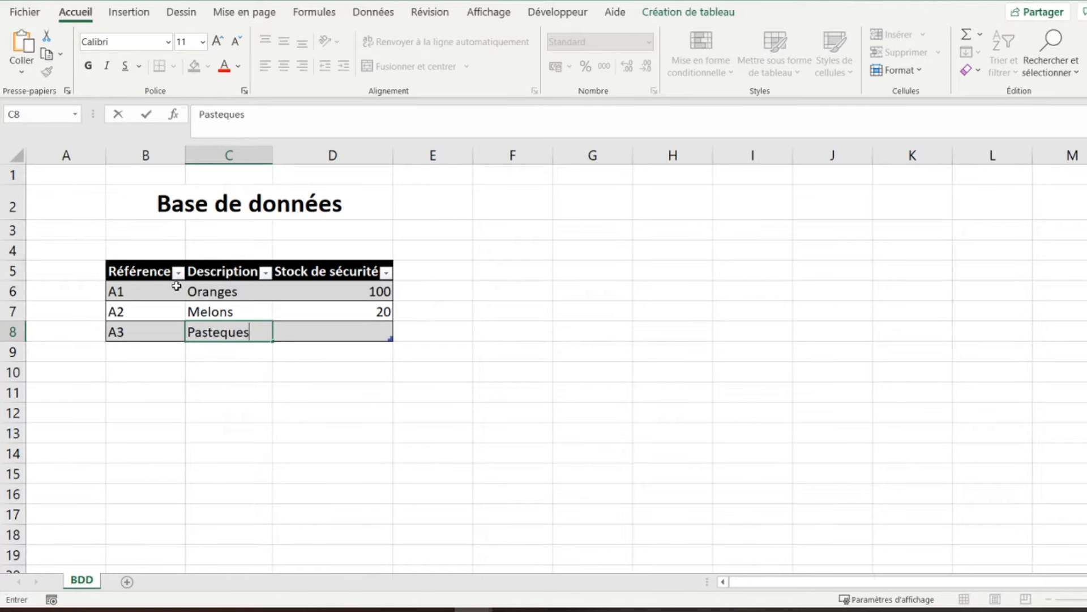
{"action": "key", "text": "Tab"}
{"action": "type", "text": "10"}
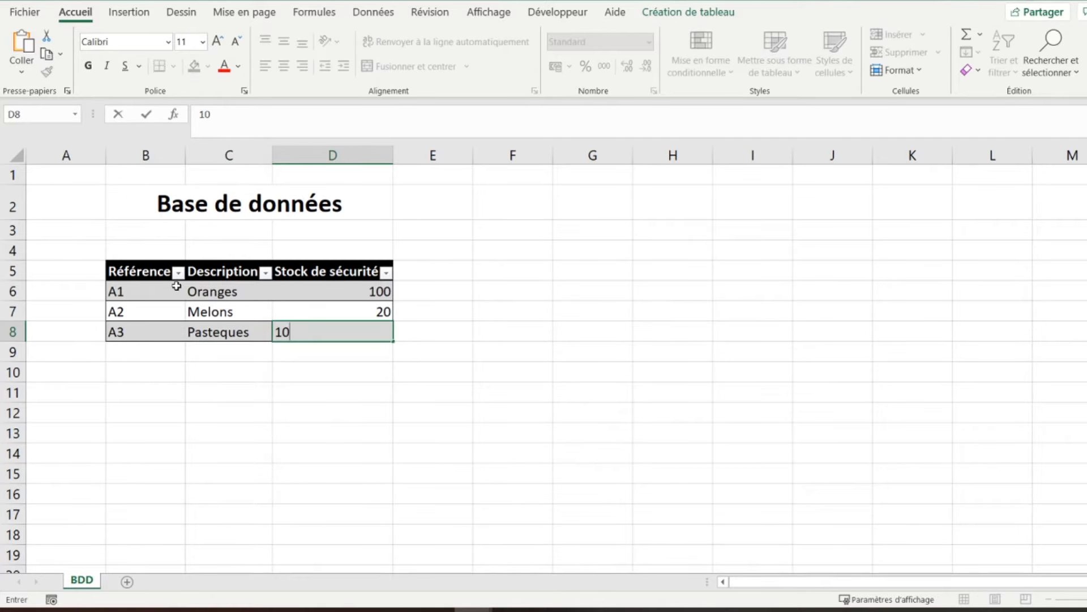
{"action": "key", "text": "Return"}
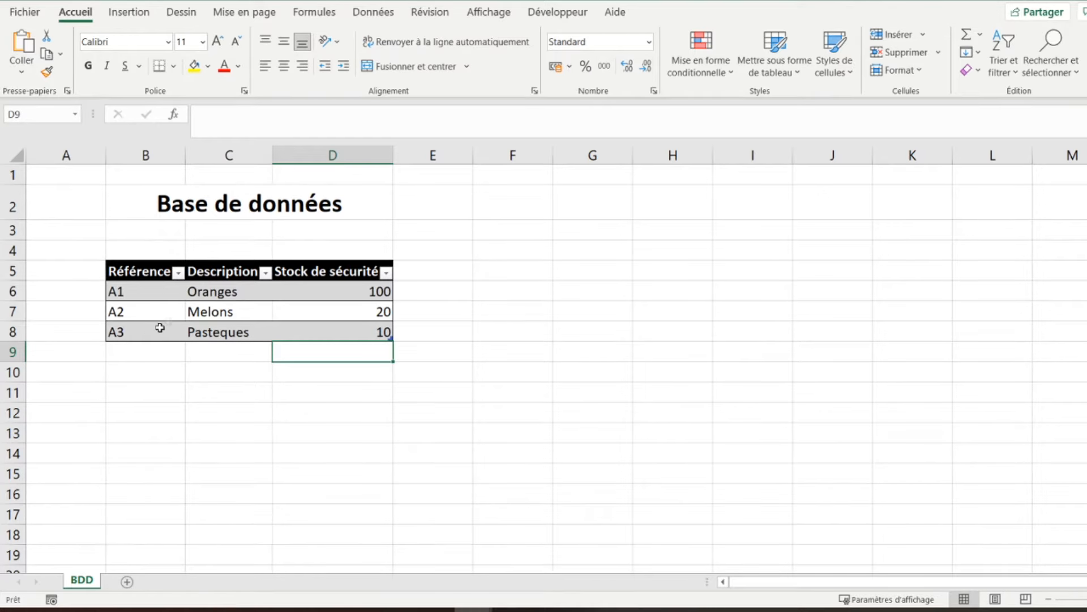
Fill the description and safety stock cells C6:D8 with light green and apply all borders to them
{"action": "left_click_drag", "start_coordinate": [202, 291], "coordinate": [291, 333]}
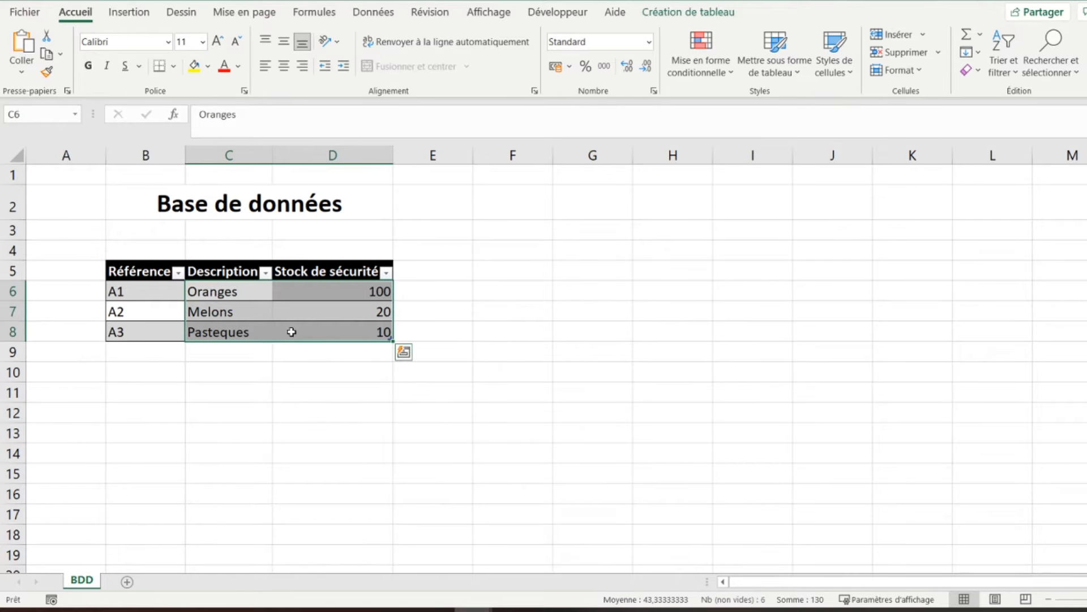
{"action": "left_click", "coordinate": [209, 67]}
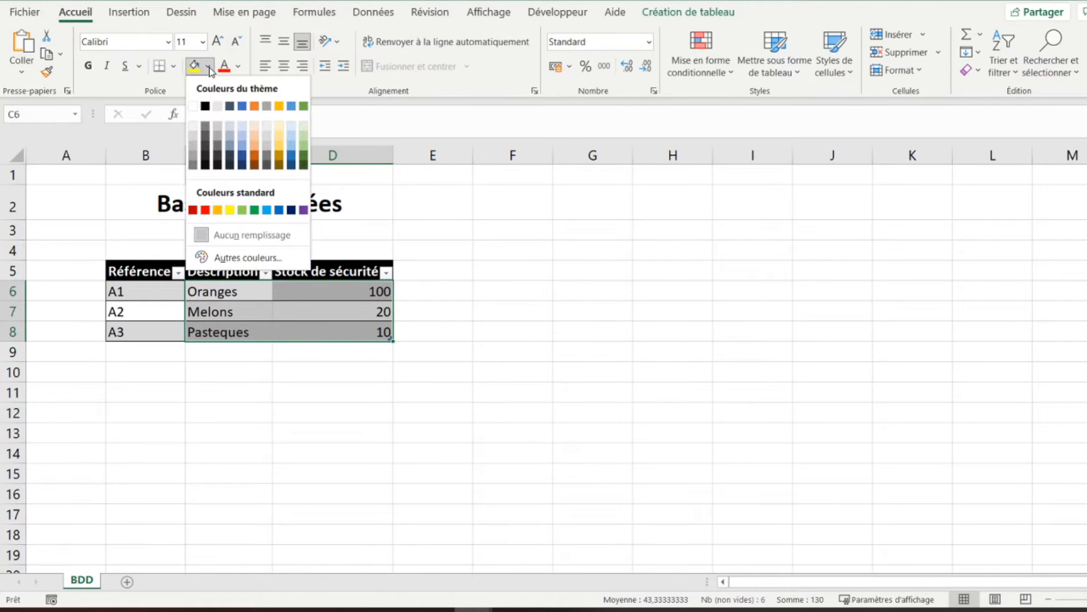
{"action": "left_click", "coordinate": [304, 139]}
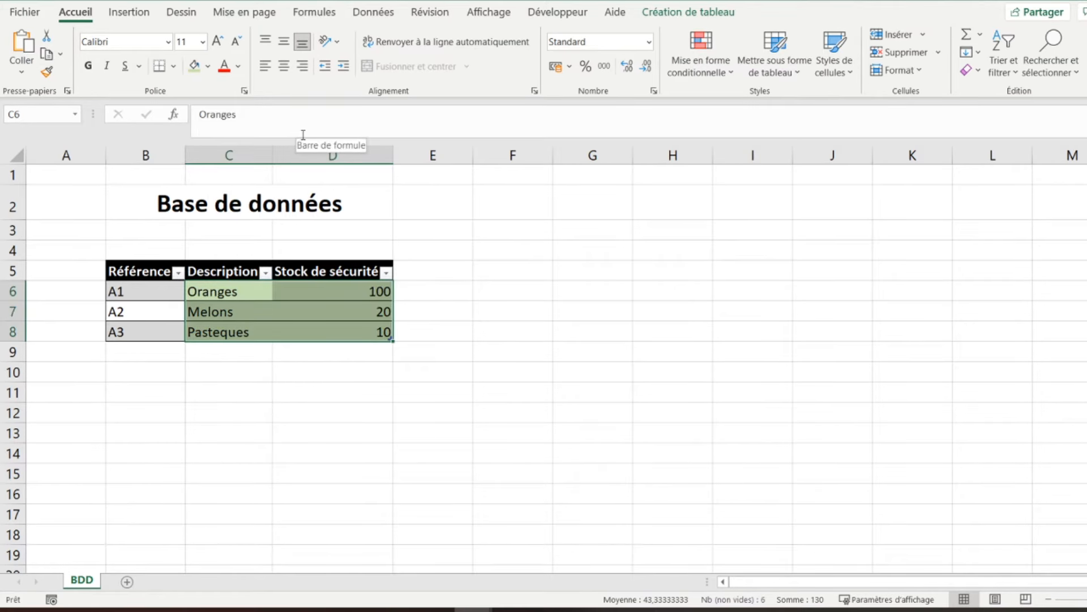
{"action": "left_click_drag", "start_coordinate": [228, 292], "coordinate": [302, 331]}
{"action": "left_click", "coordinate": [175, 67]}
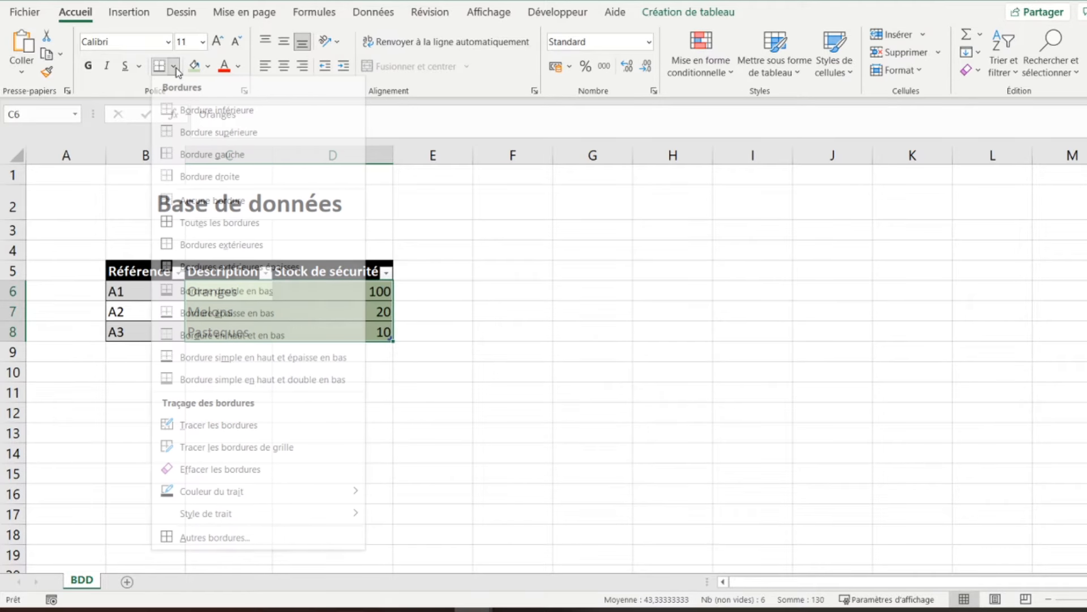
{"action": "left_click", "coordinate": [193, 222]}
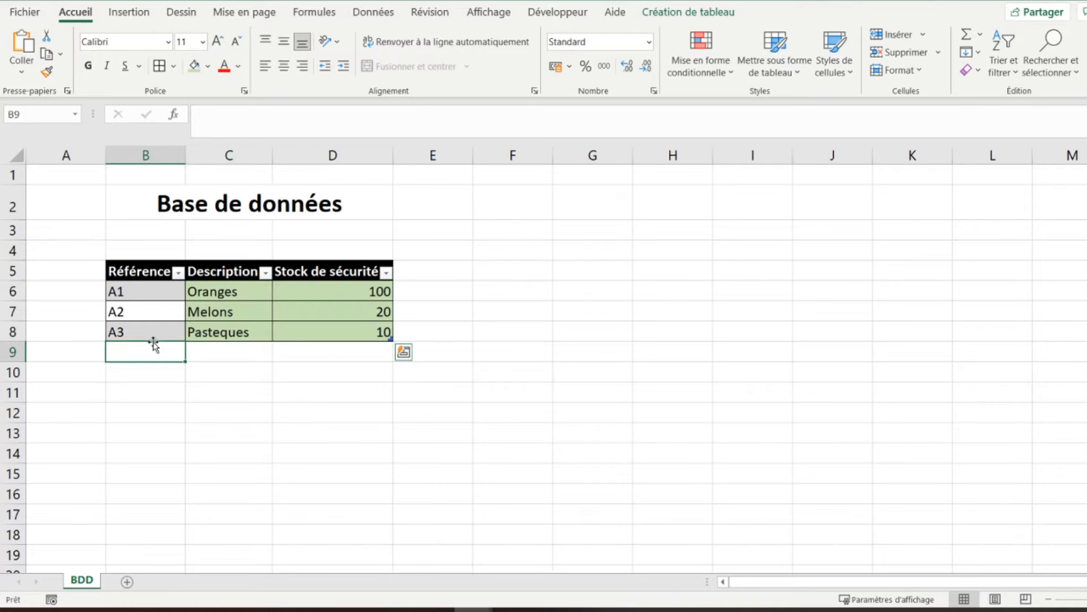
Add a fourth record in row 9 with reference A4, description Bananes and safety stock 200
{"action": "left_click", "coordinate": [153, 347]}
{"action": "type", "text": "A4"}
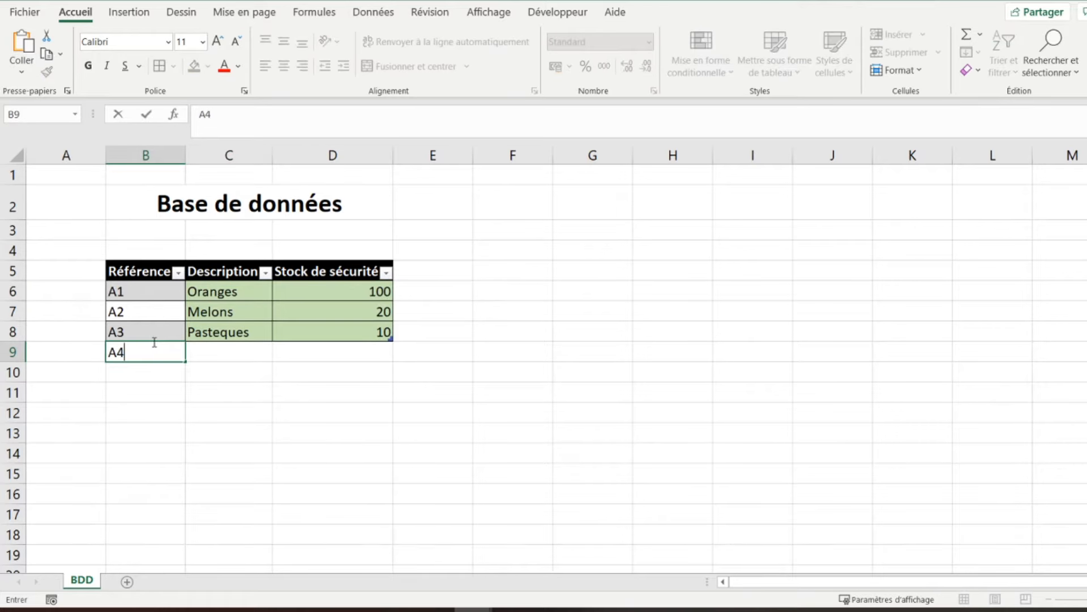
{"action": "key", "text": "Tab"}
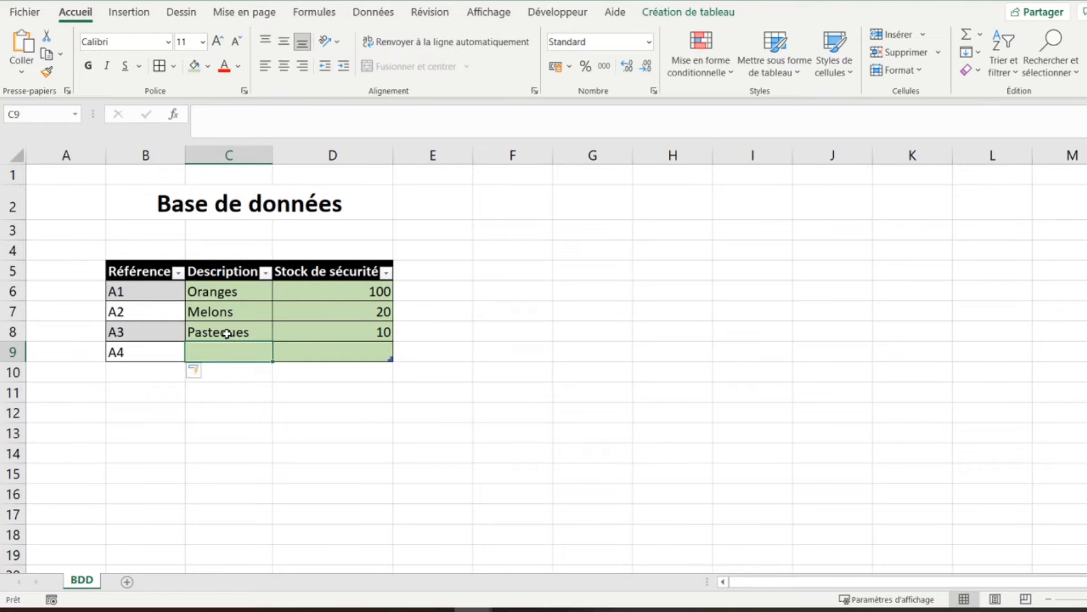
{"action": "type", "text": "Bananes"}
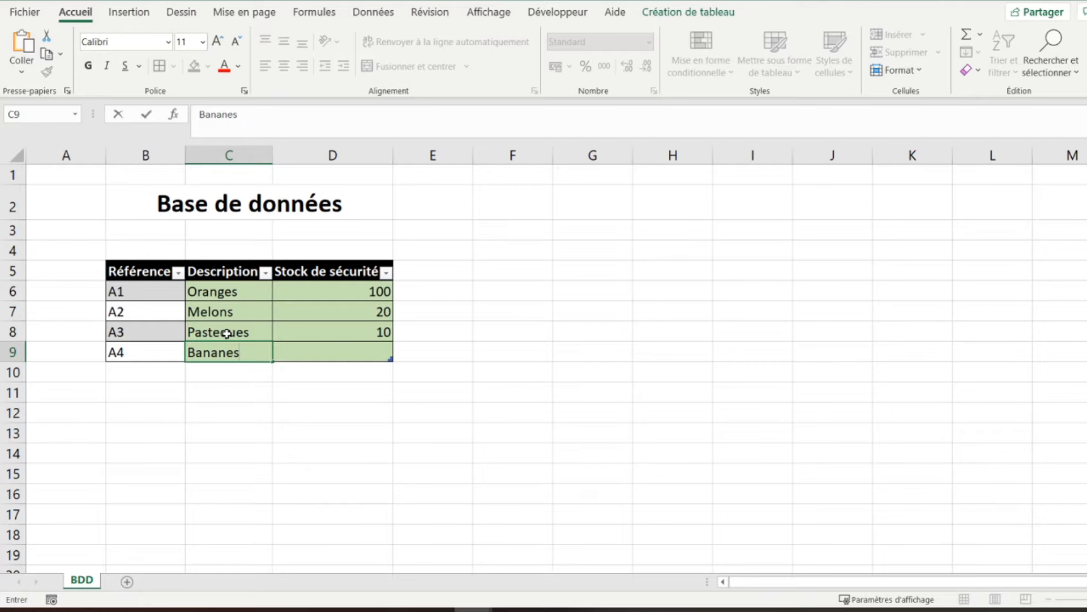
{"action": "key", "text": "Tab"}
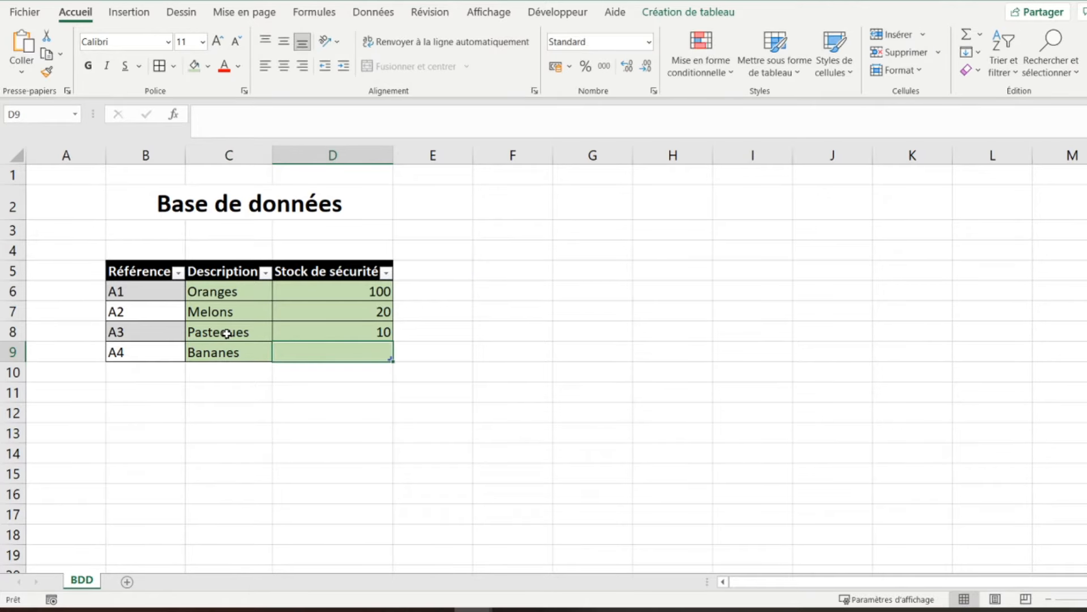
{"action": "type", "text": "200"}
{"action": "key", "text": "Tab"}
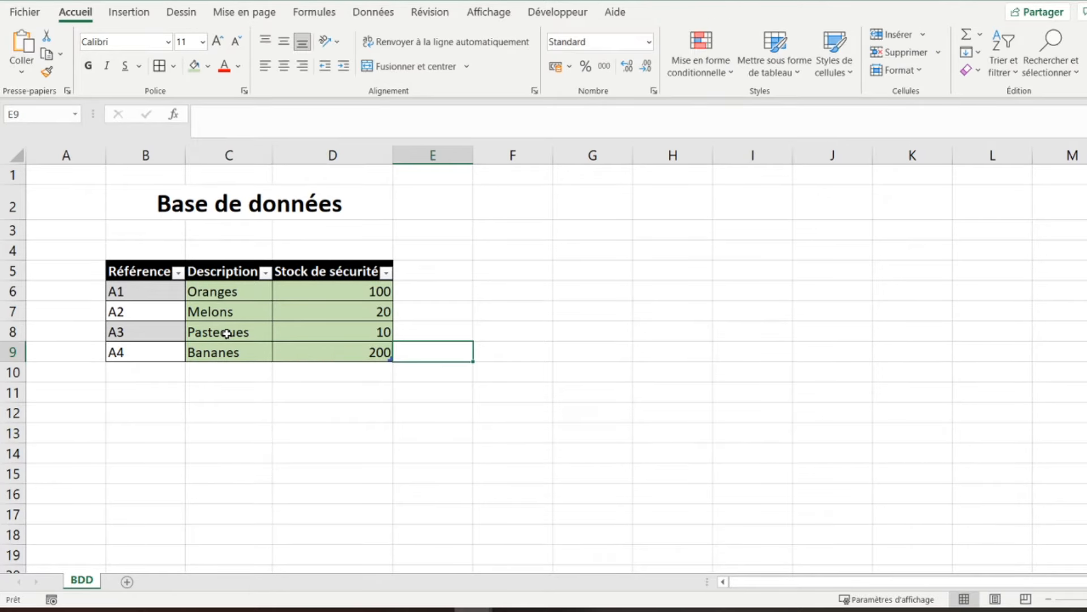
Enter the title Mouvements in cell G2
{"action": "key", "text": "Right"}
{"action": "key", "text": "Up"}
{"action": "key", "text": "Up"}
{"action": "key", "text": "Up"}
{"action": "key", "text": "Up"}
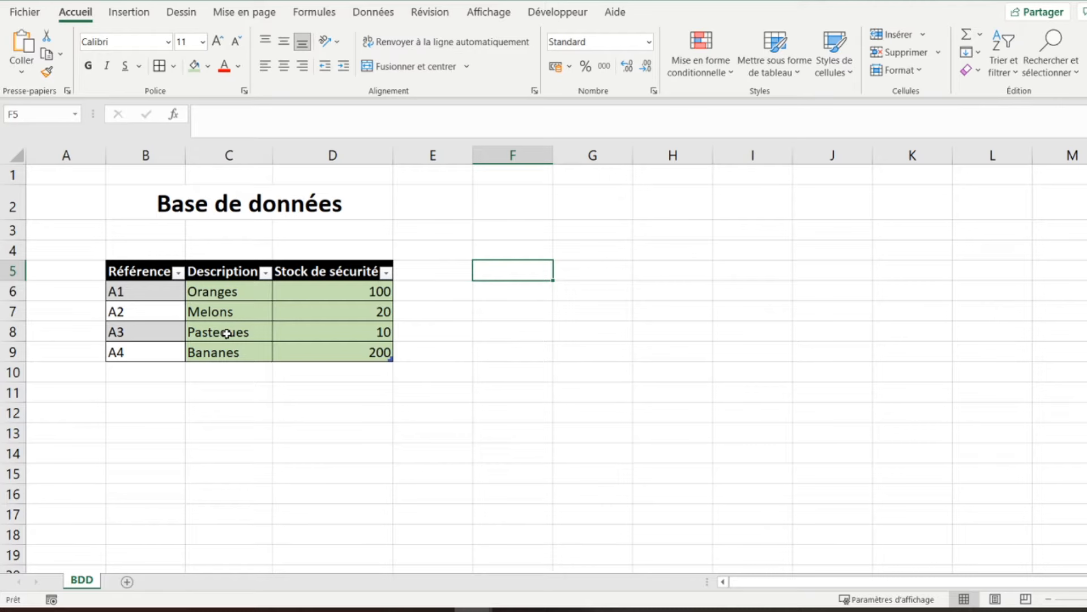
{"action": "key", "text": "Up"}
{"action": "key", "text": "Up"}
{"action": "key", "text": "Up"}
{"action": "key", "text": "Right"}
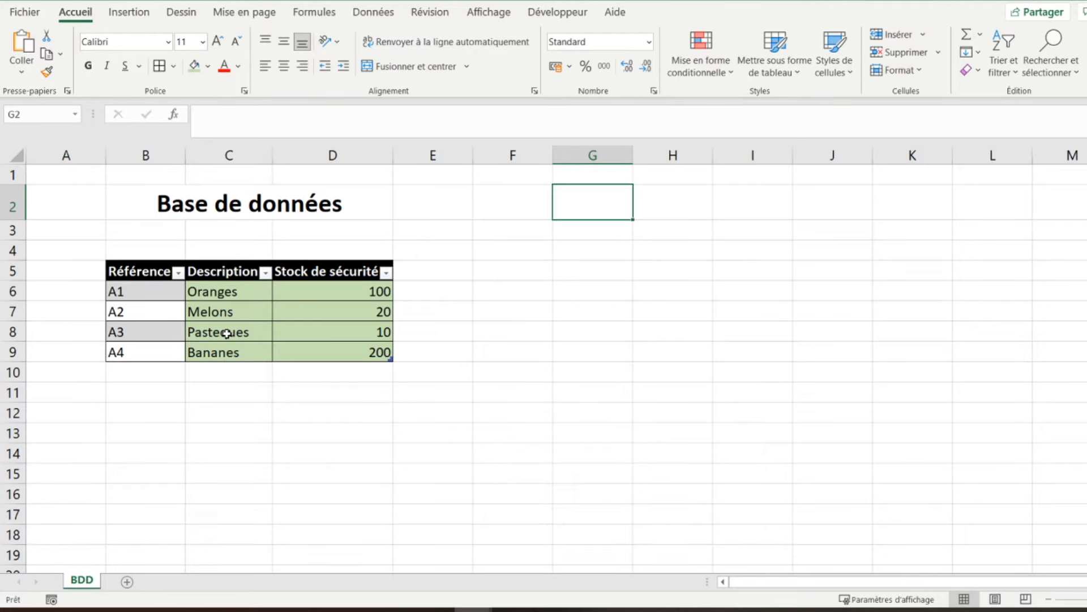
{"action": "type", "text": "Mouvements"}
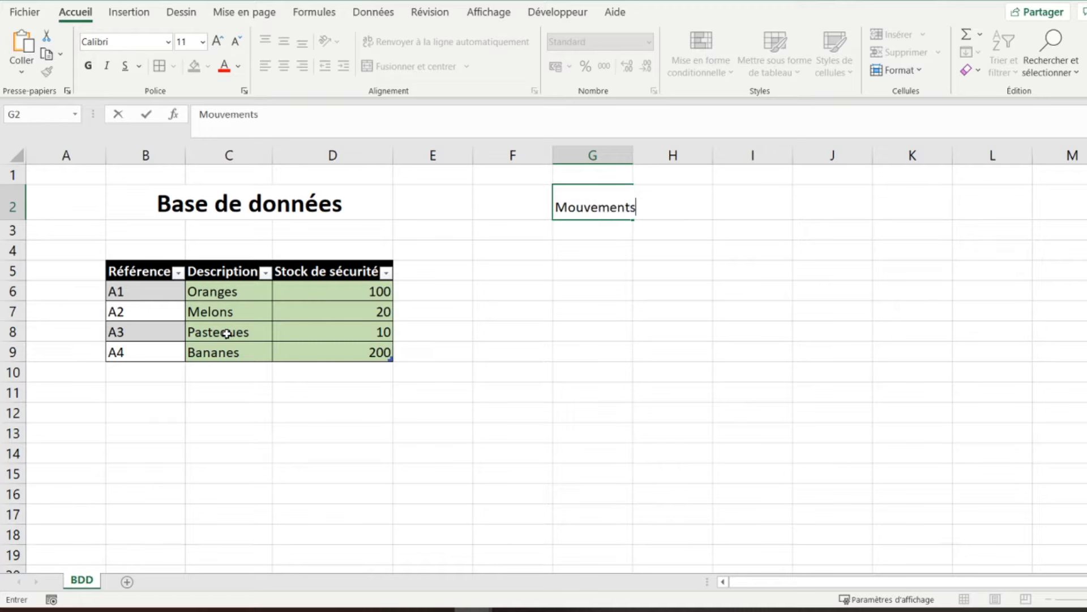
{"action": "key", "text": "ctrl+Return"}
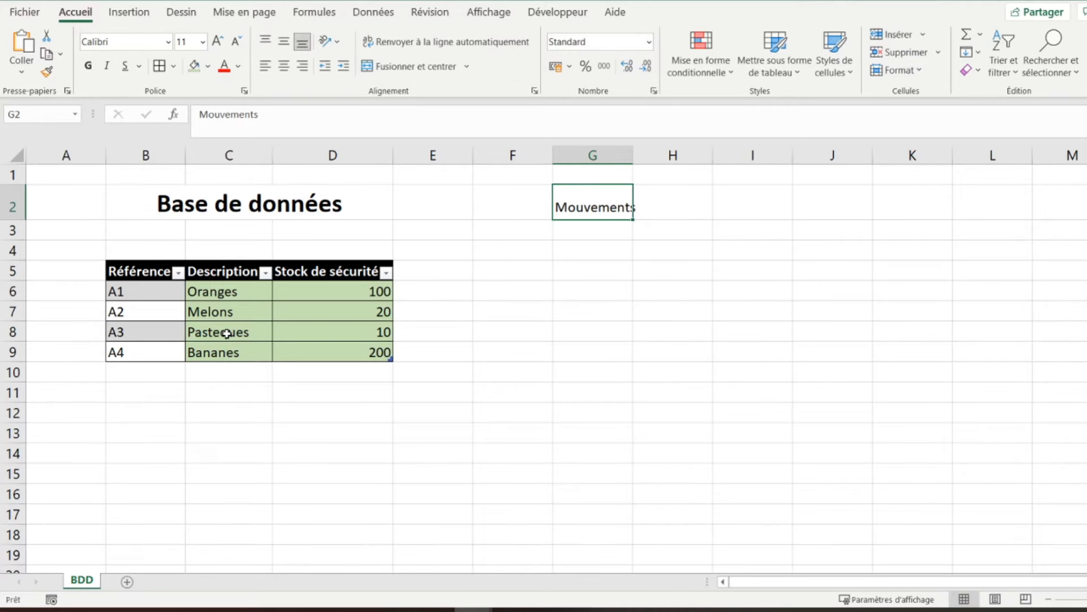
Merge and centre the Mouvements title across G2:M2
{"action": "key", "text": "shift+Right"}
{"action": "key", "text": "shift+Right"}
{"action": "key", "text": "shift+Right"}
{"action": "key", "text": "shift+Right"}
{"action": "key", "text": "shift+Right"}
{"action": "key", "text": "shift+Right"}
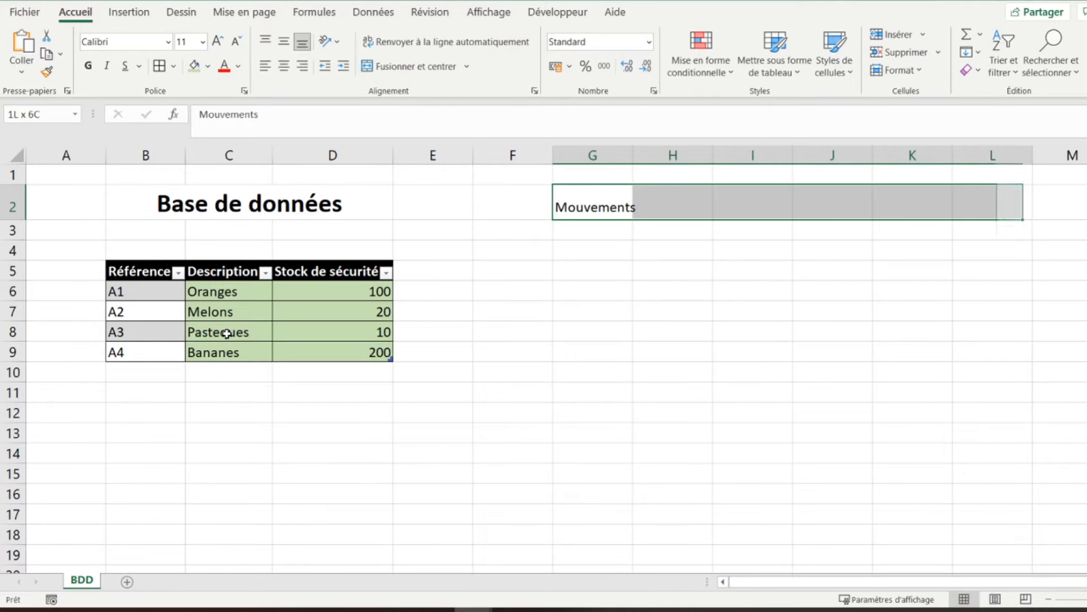
{"action": "left_click", "coordinate": [426, 74]}
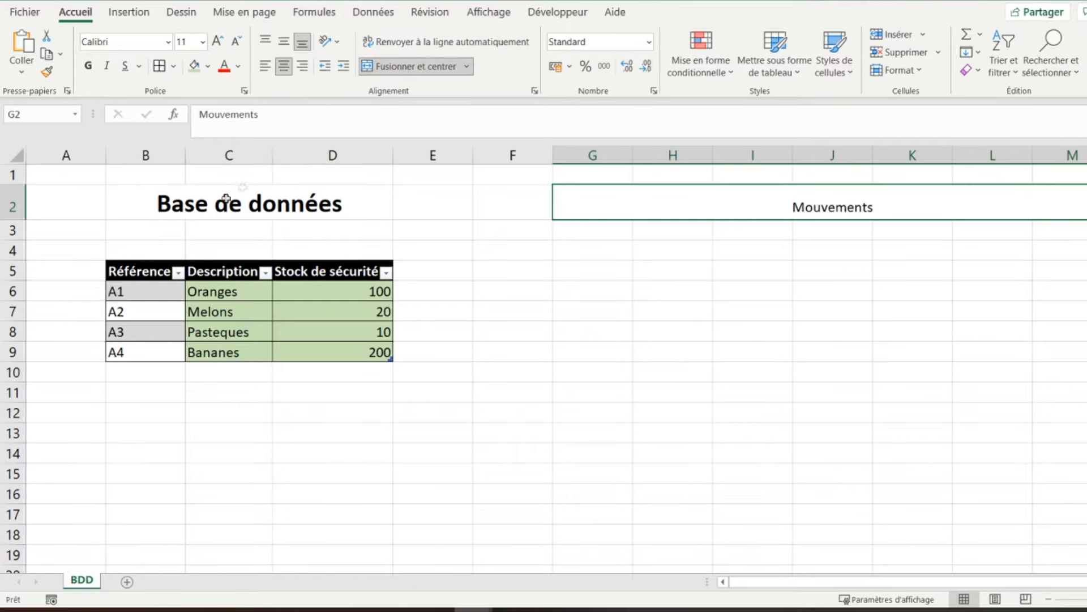
Format the Mouvements title in bold at font size 18
{"action": "left_click", "coordinate": [221, 43]}
{"action": "left_click", "coordinate": [221, 43]}
{"action": "left_click", "coordinate": [221, 43]}
{"action": "left_click", "coordinate": [221, 43]}
{"action": "left_click", "coordinate": [221, 43]}
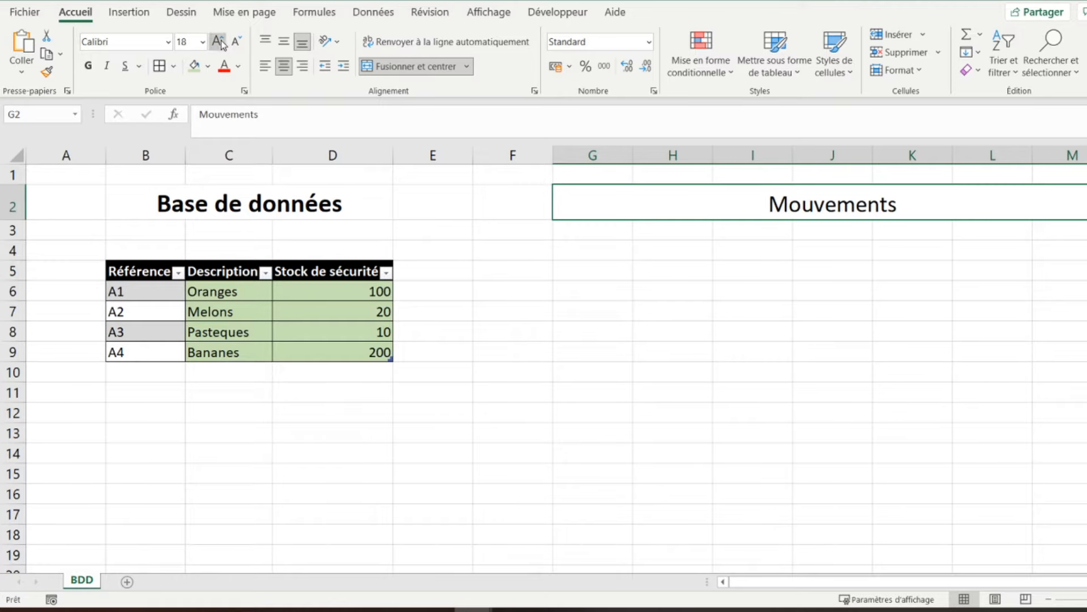
{"action": "left_click", "coordinate": [88, 68]}
Enter the column headers Date, Mois and Année in cells G5 to I5
{"action": "key", "text": "Down"}
{"action": "key", "text": "Down"}
{"action": "key", "text": "Down"}
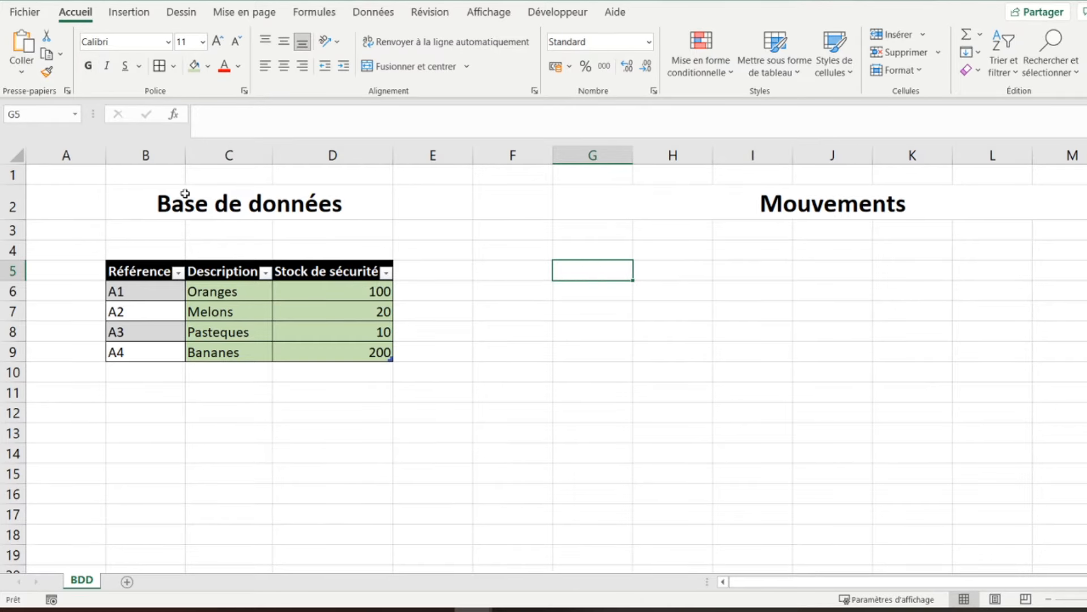
{"action": "type", "text": "Date"}
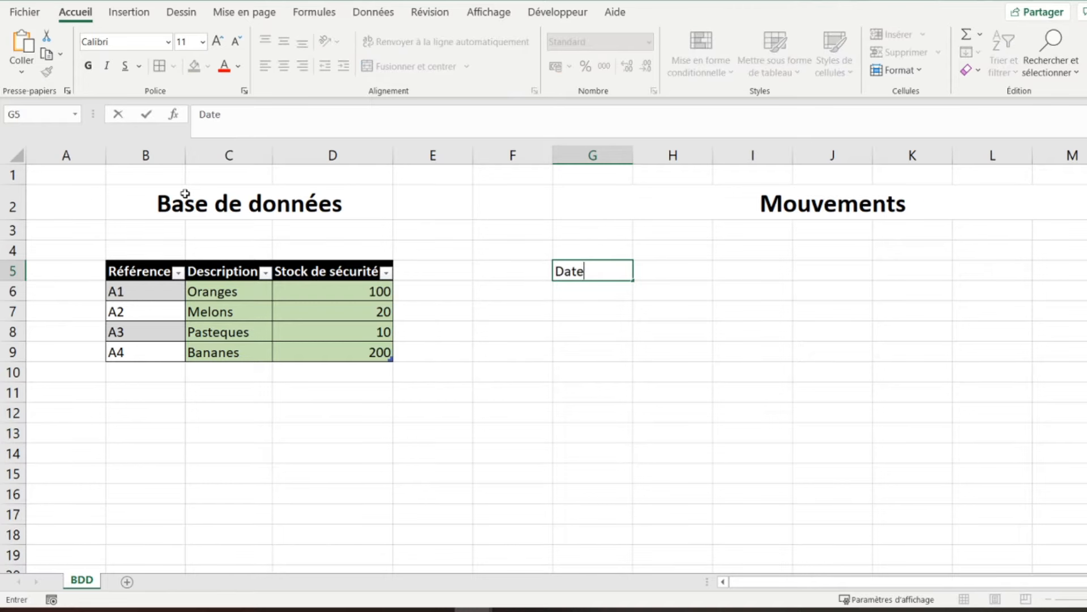
{"action": "key", "text": "Tab"}
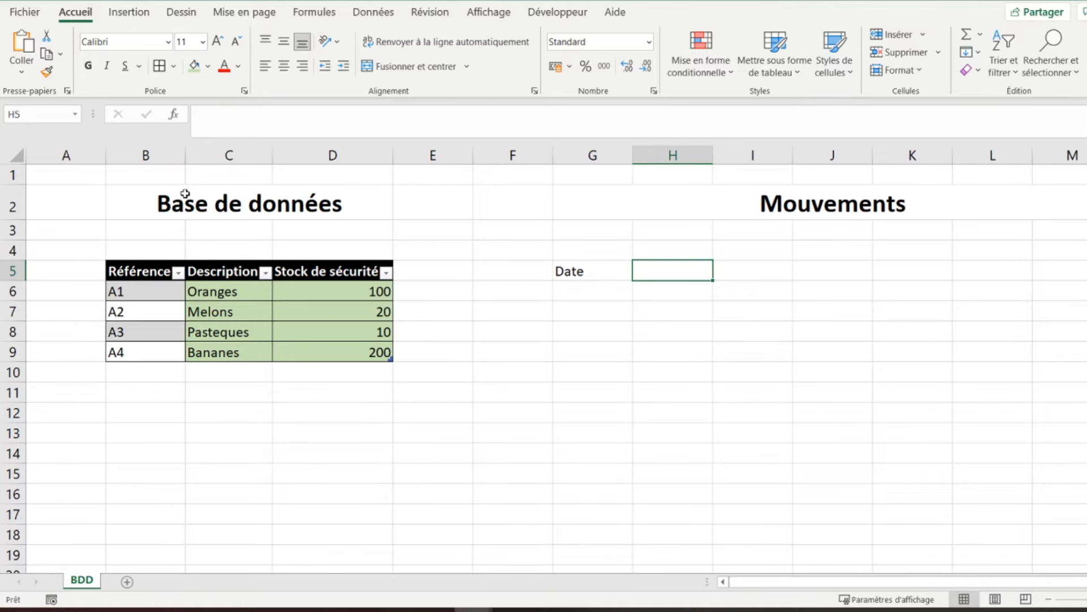
{"action": "type", "text": "Mois"}
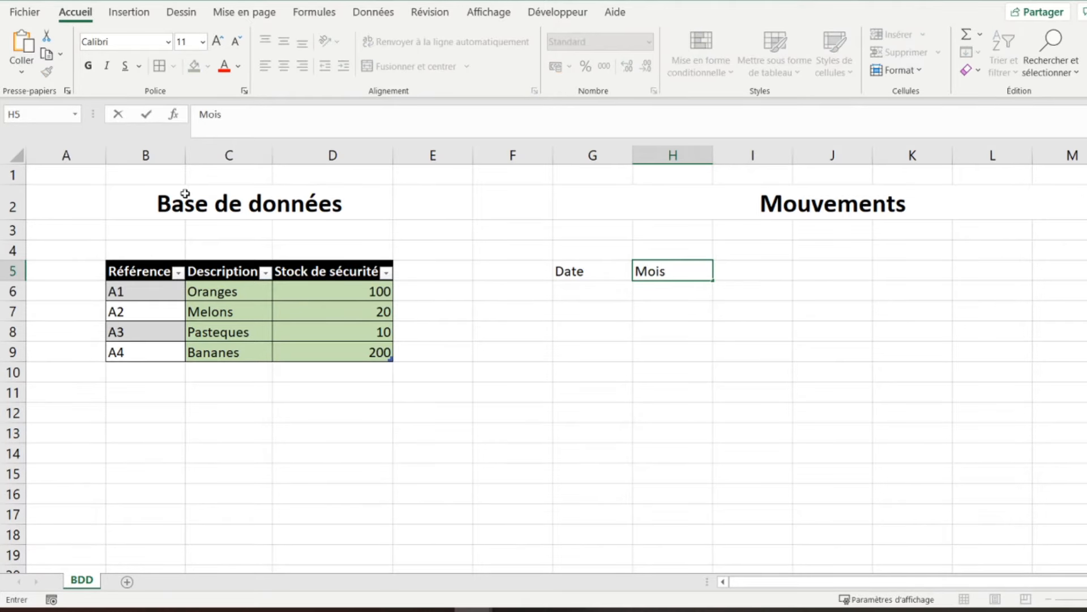
{"action": "key", "text": "Tab"}
{"action": "type", "text": "Année"}
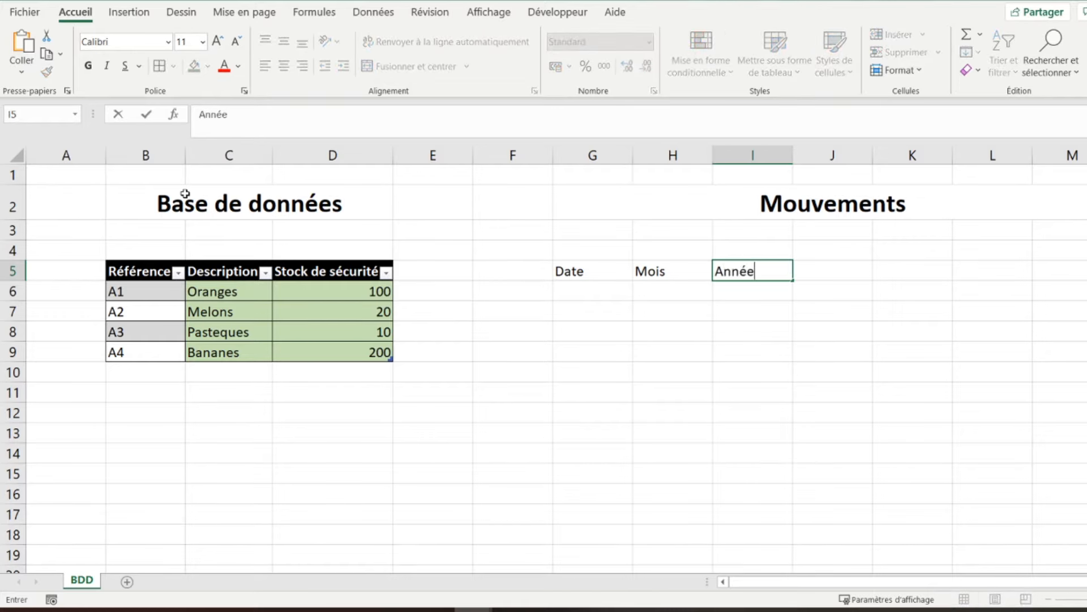
{"action": "key", "text": "Tab"}
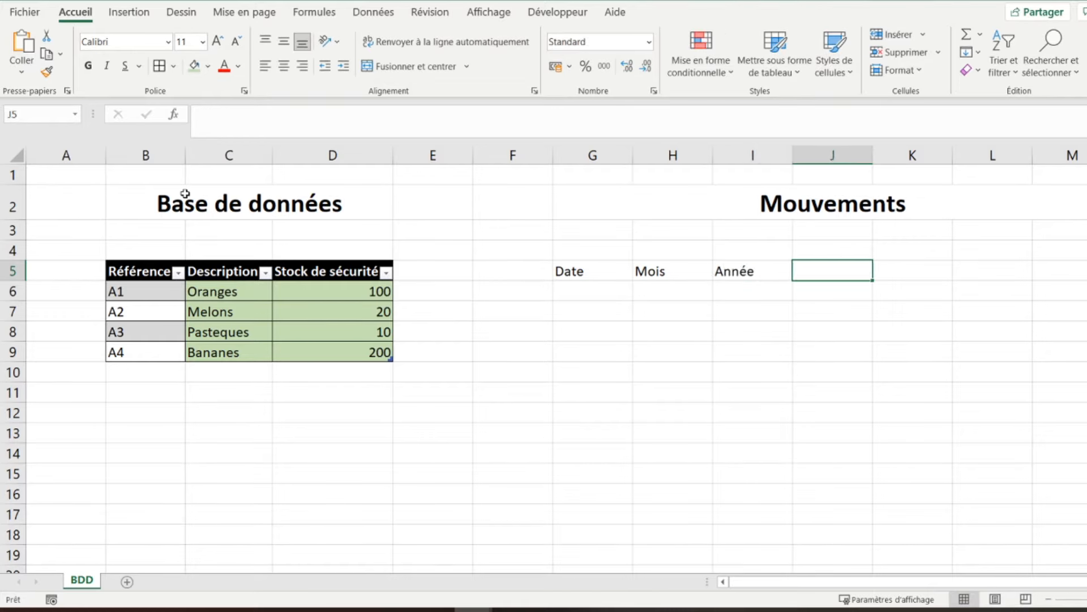
Enter the column headers Référence, Description, Entrées and Sorties in cells J5 to M5
{"action": "type", "text": "Réfé"}
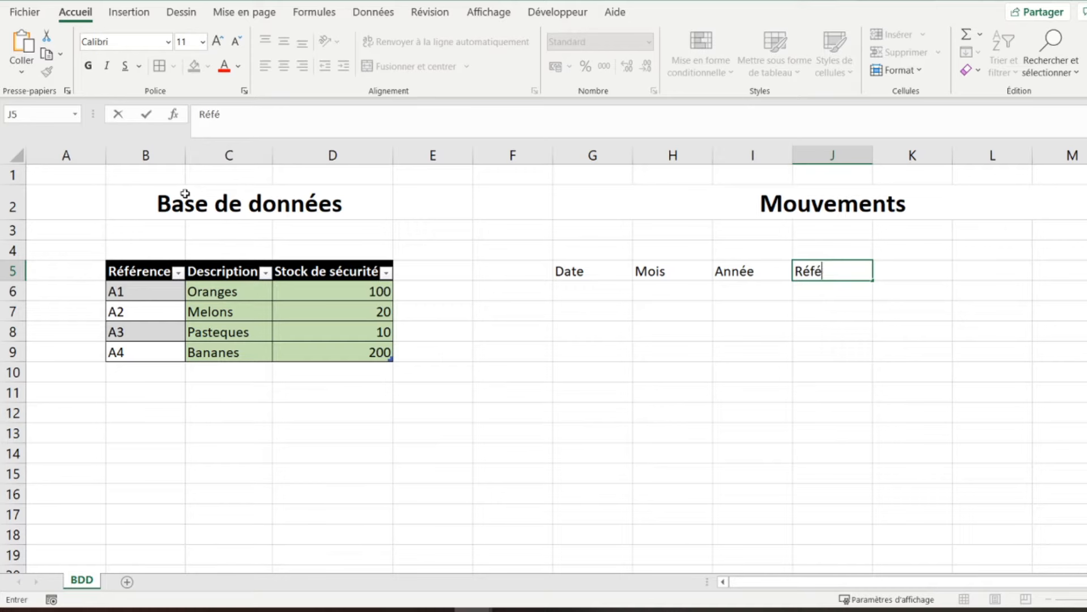
{"action": "type", "text": "rence"}
{"action": "key", "text": "Tab"}
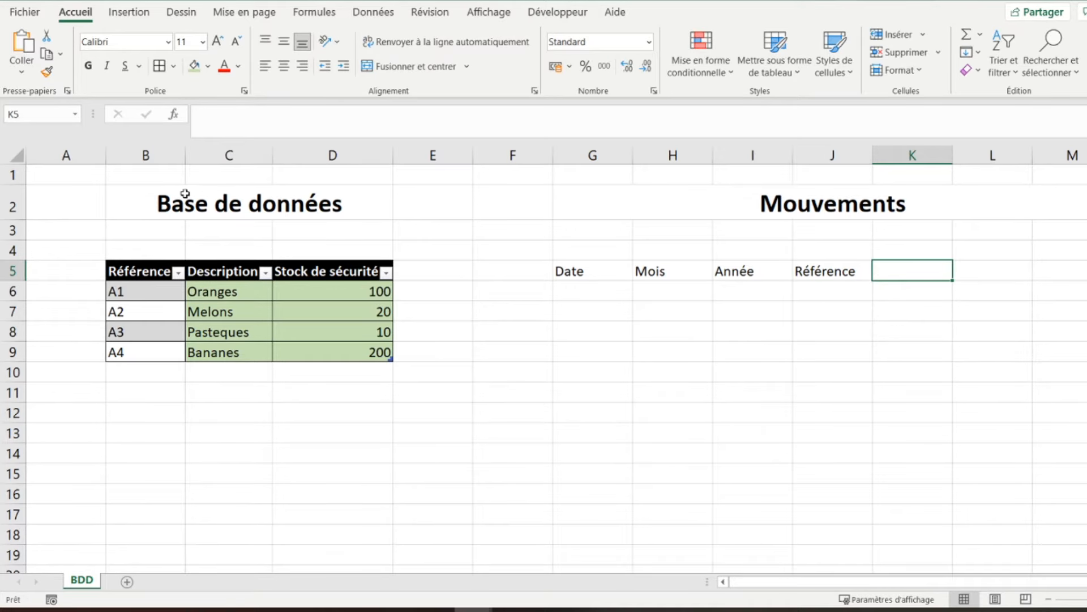
{"action": "type", "text": "Description"}
{"action": "key", "text": "Tab"}
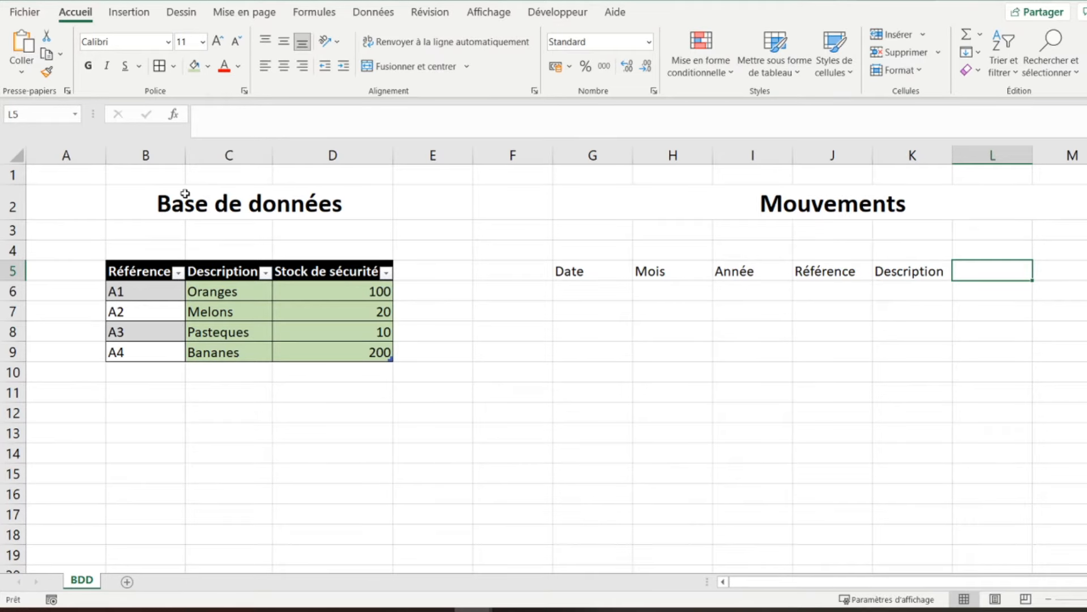
{"action": "type", "text": "Entrées"}
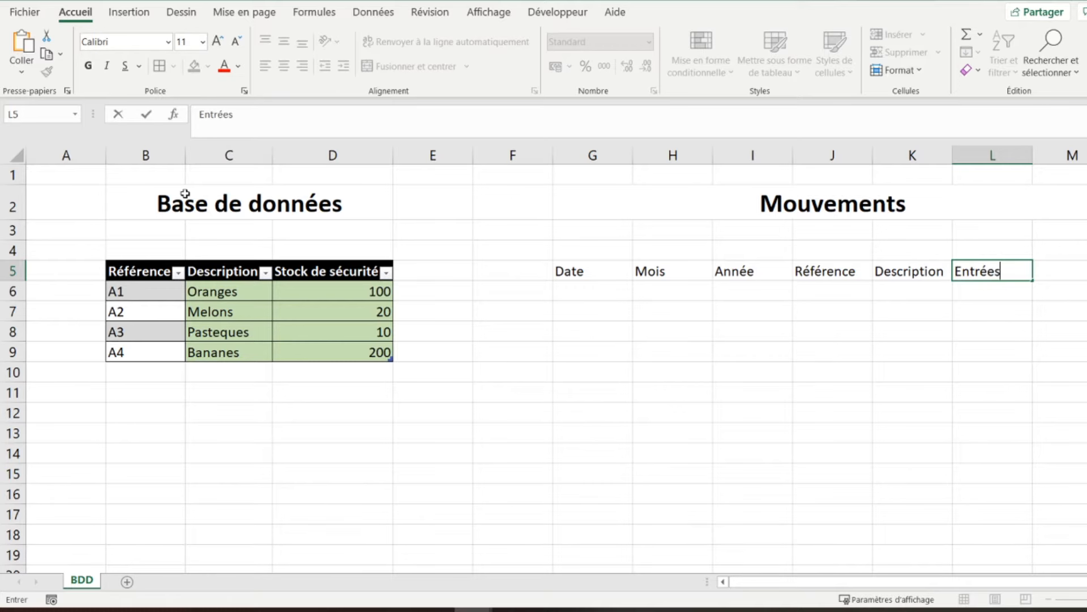
{"action": "key", "text": "Tab"}
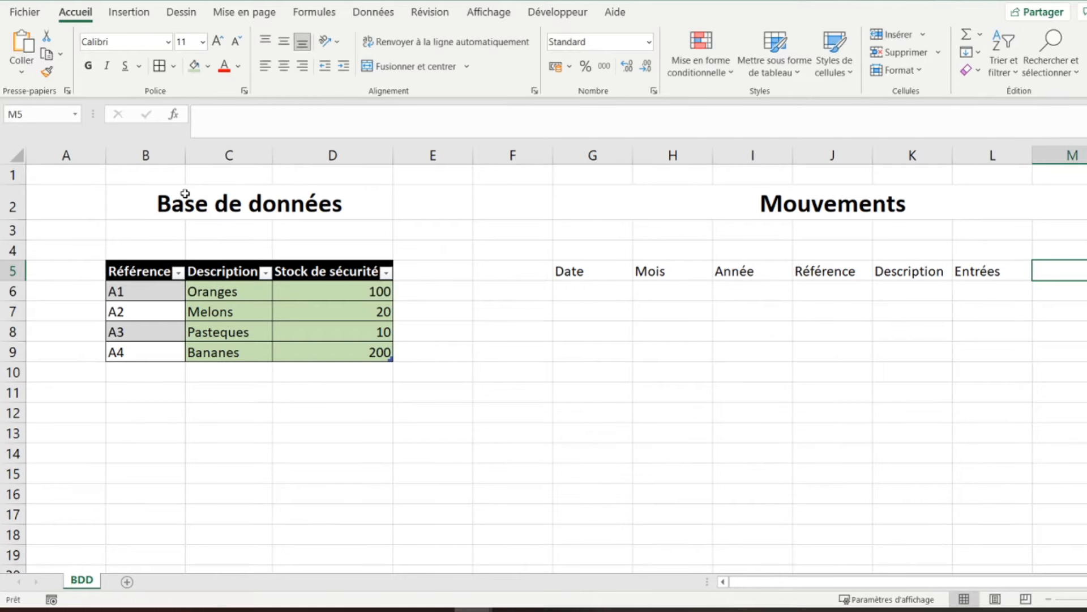
{"action": "type", "text": "Sorties"}
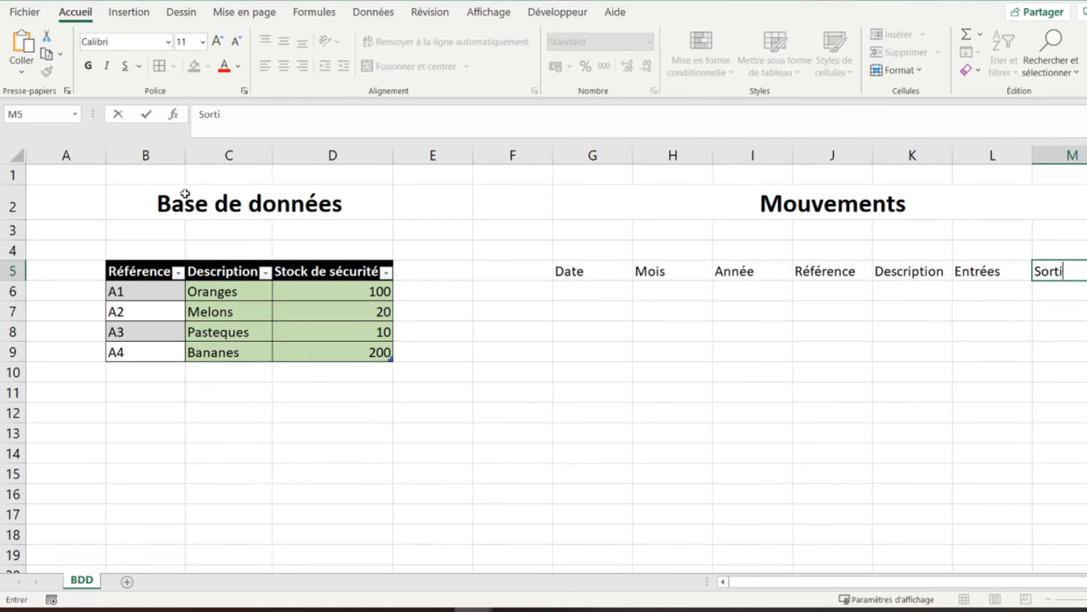
{"action": "key", "text": "Return"}
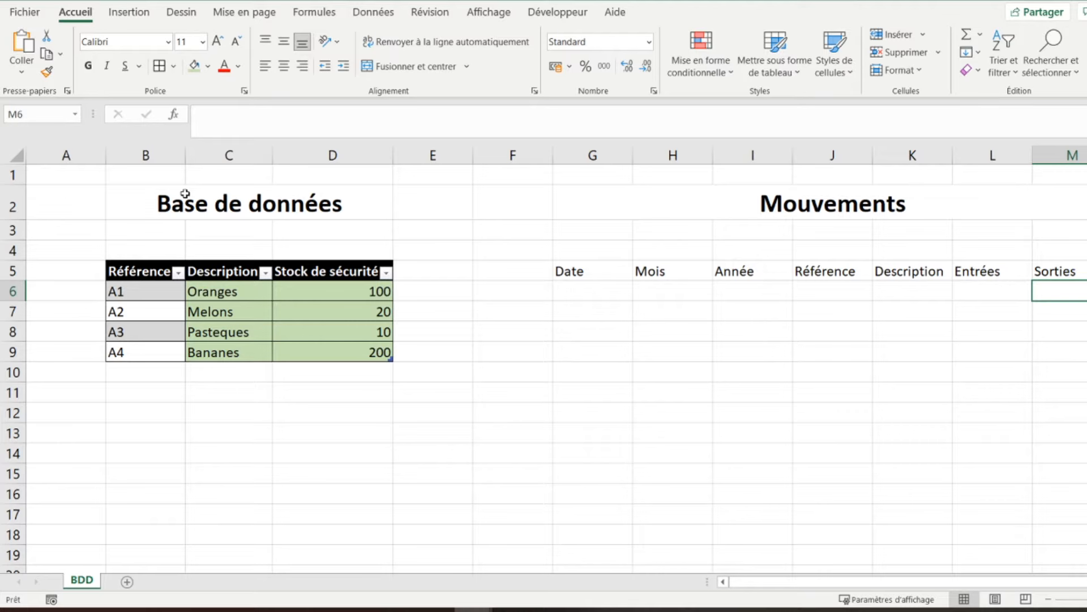
Enter the date 10/01/2021 in cell G6 under the Date header
{"action": "key", "text": "Left"}
{"action": "key", "text": "Left"}
{"action": "key", "text": "Left"}
{"action": "key", "text": "Left"}
{"action": "key", "text": "Left"}
{"action": "key", "text": "Left"}
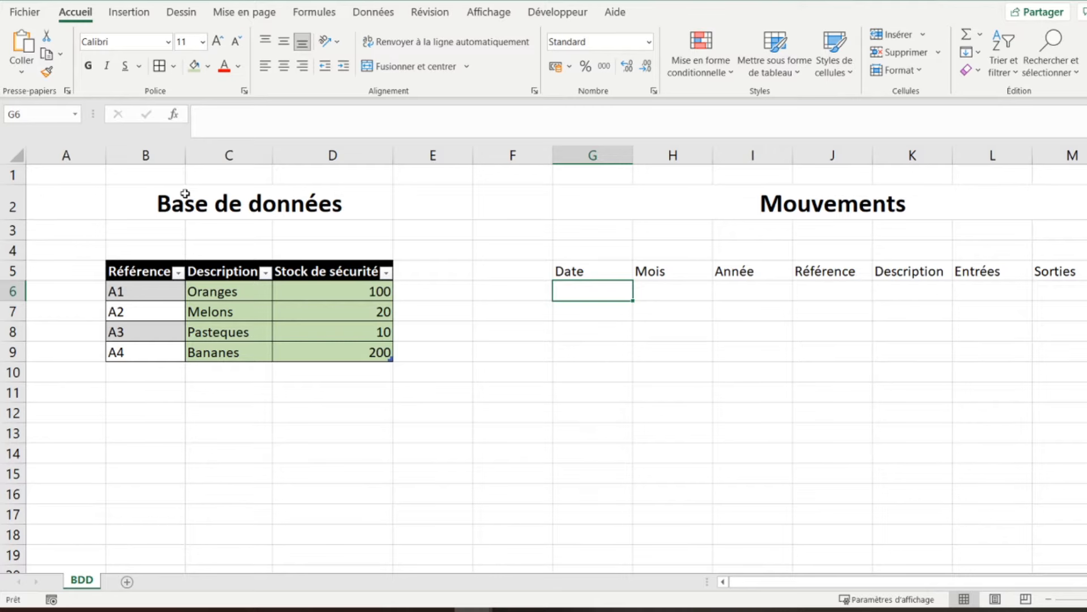
{"action": "type", "text": "10/01/"}
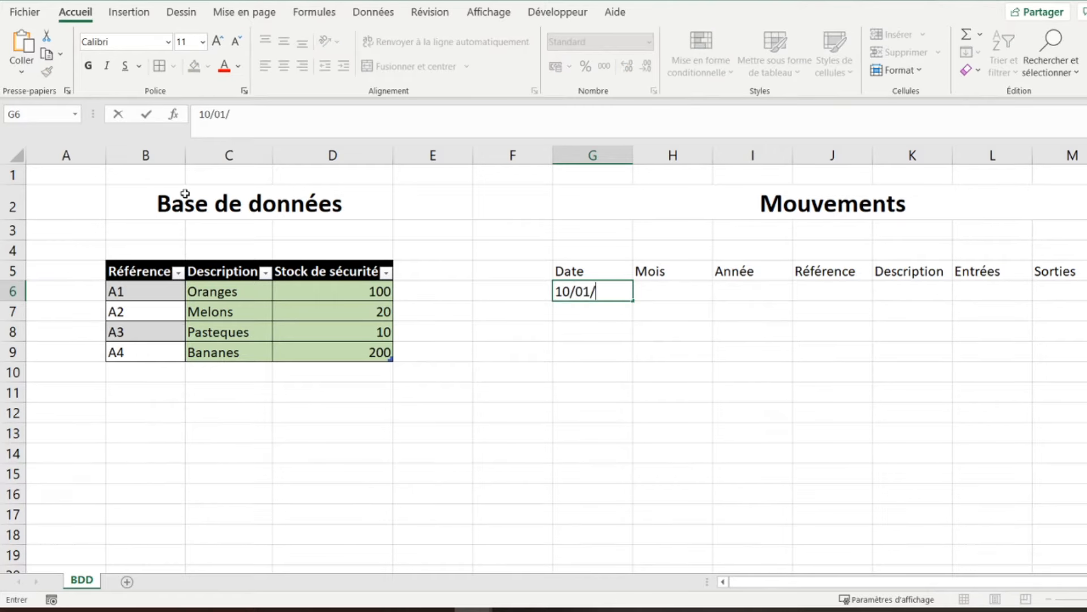
{"action": "type", "text": "2021"}
{"action": "key", "text": "Tab"}
Add a Liste data validation to cell J6 with the source =$B$6:$B$1000 and choose reference A1 from its drop-down
{"action": "key", "text": "Tab"}
{"action": "key", "text": "Tab"}
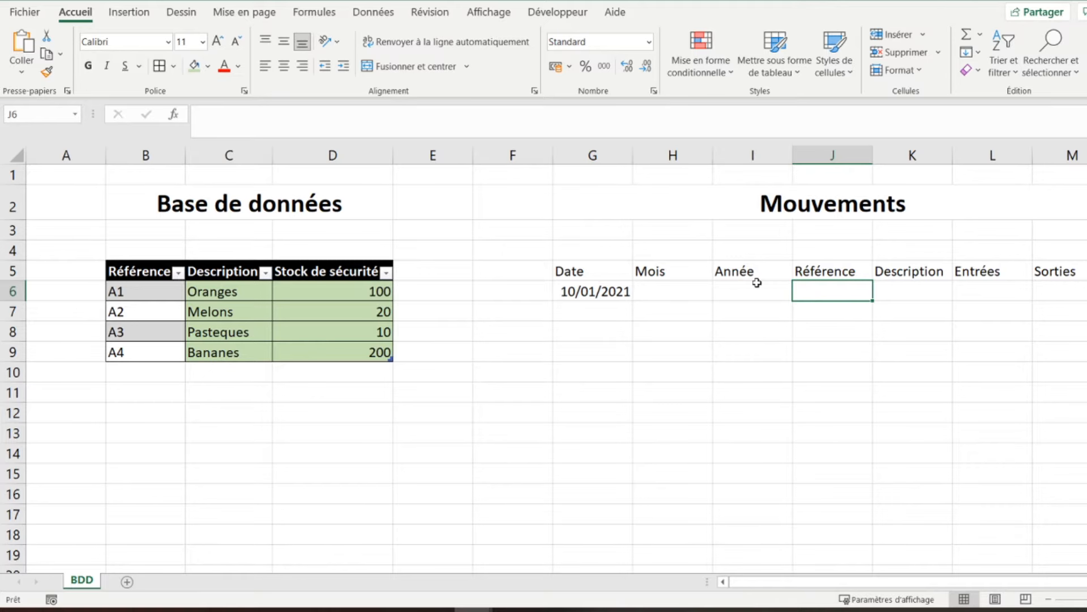
{"action": "left_click", "coordinate": [376, 13]}
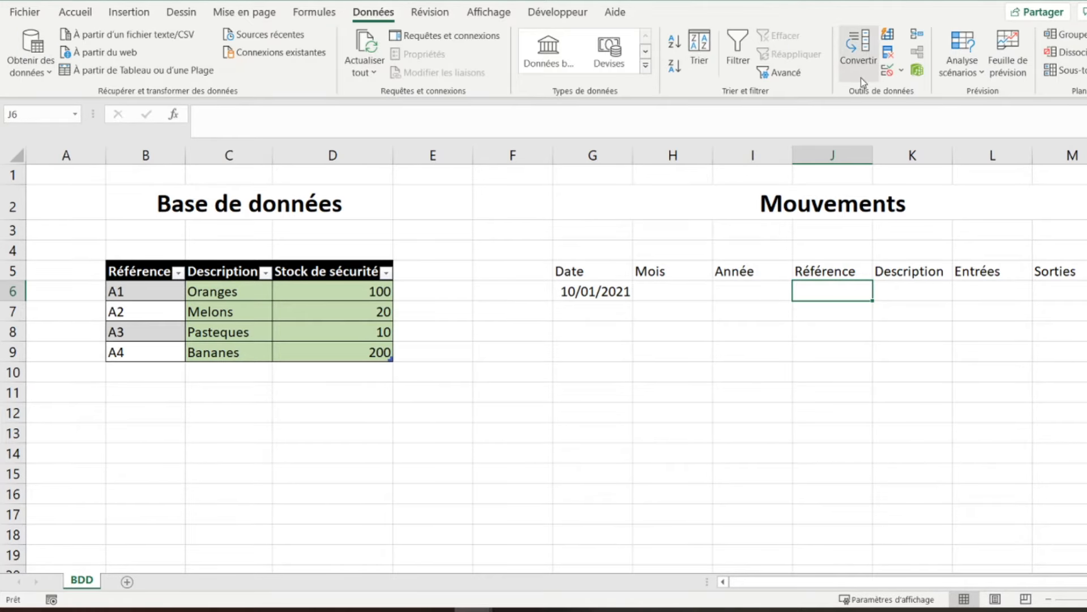
{"action": "left_click", "coordinate": [887, 73]}
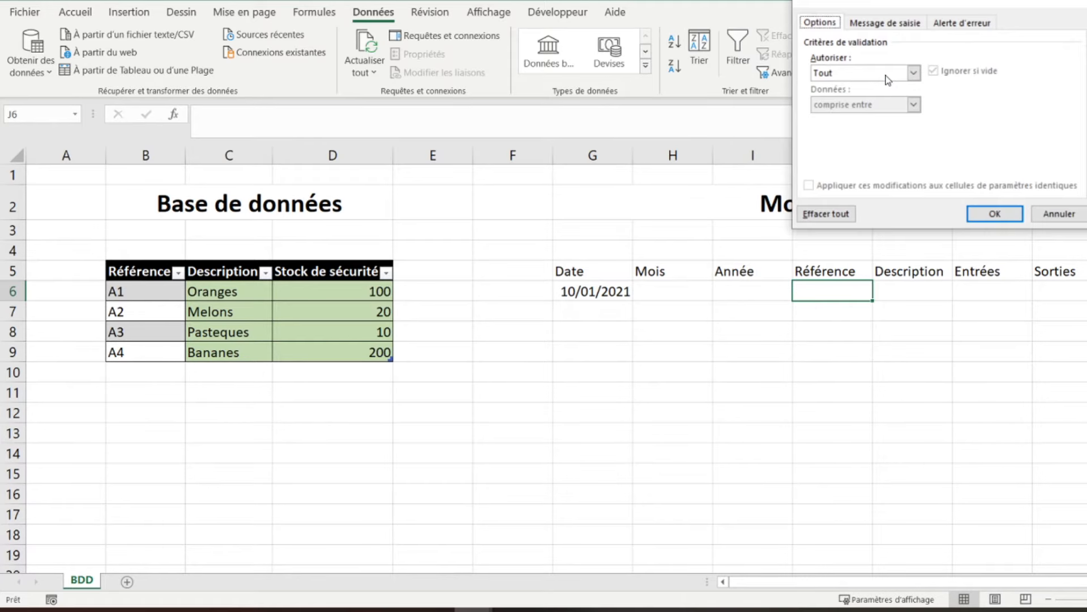
{"action": "left_click", "coordinate": [854, 75]}
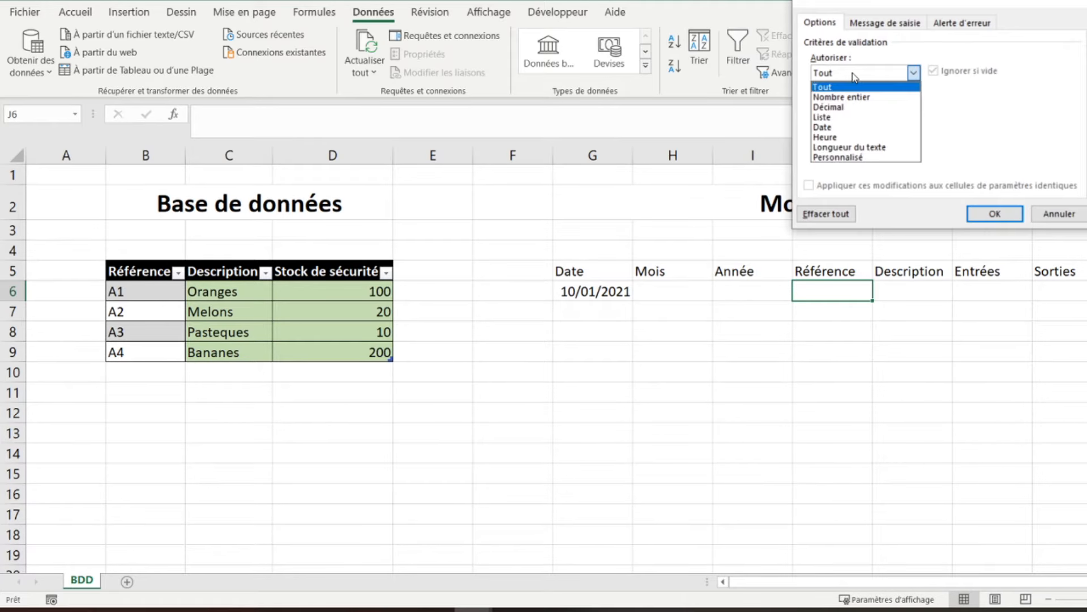
{"action": "left_click", "coordinate": [826, 113]}
{"action": "left_click", "coordinate": [899, 139]}
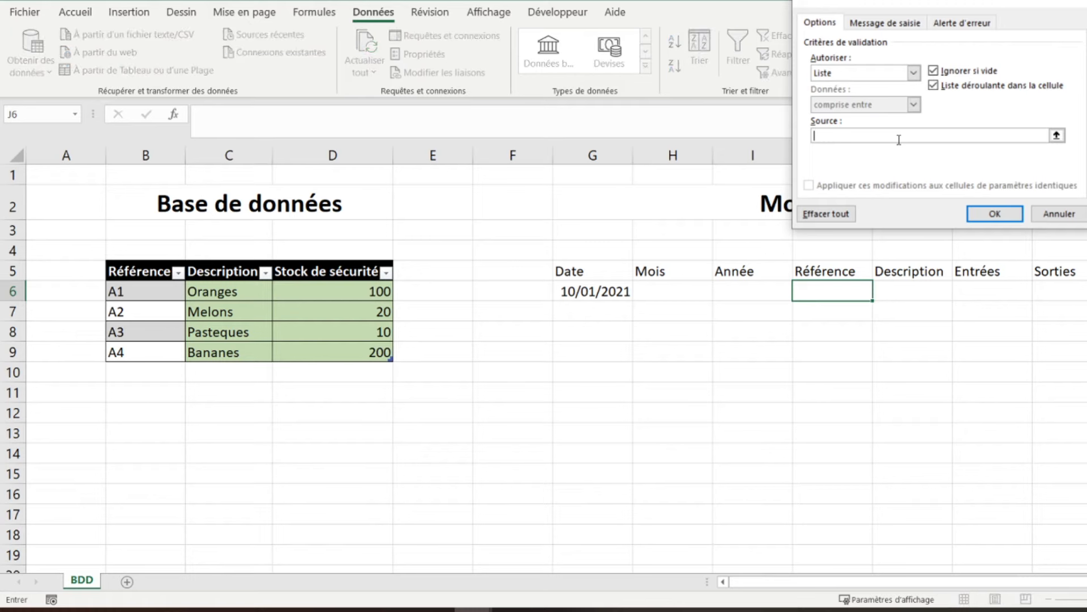
{"action": "left_click_drag", "start_coordinate": [150, 291], "coordinate": [144, 350]}
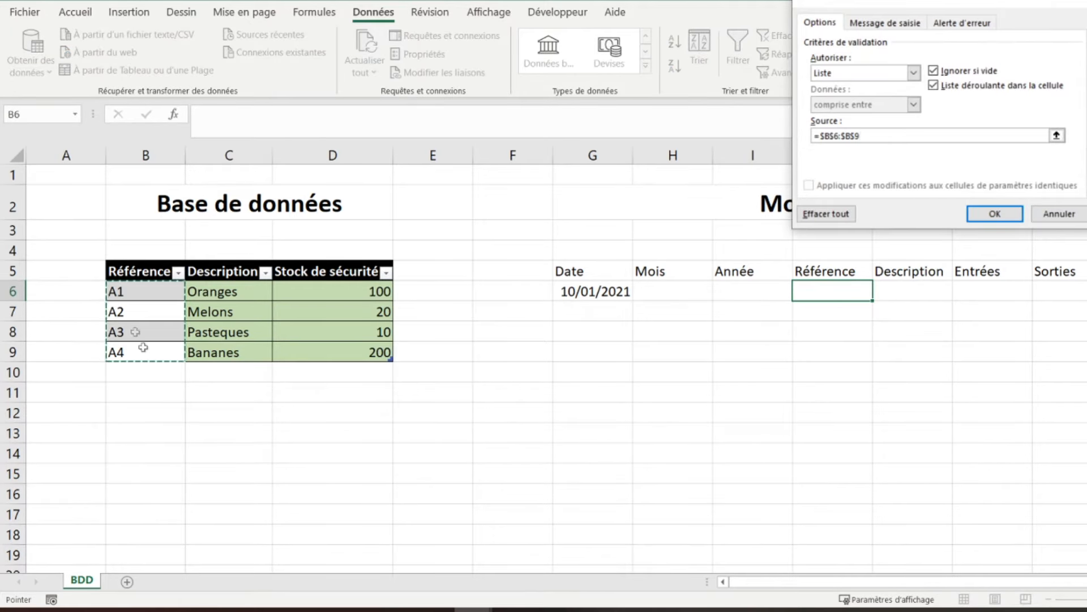
{"action": "left_click", "coordinate": [876, 136]}
{"action": "key", "text": "BackSpace"}
{"action": "type", "text": "1000"}
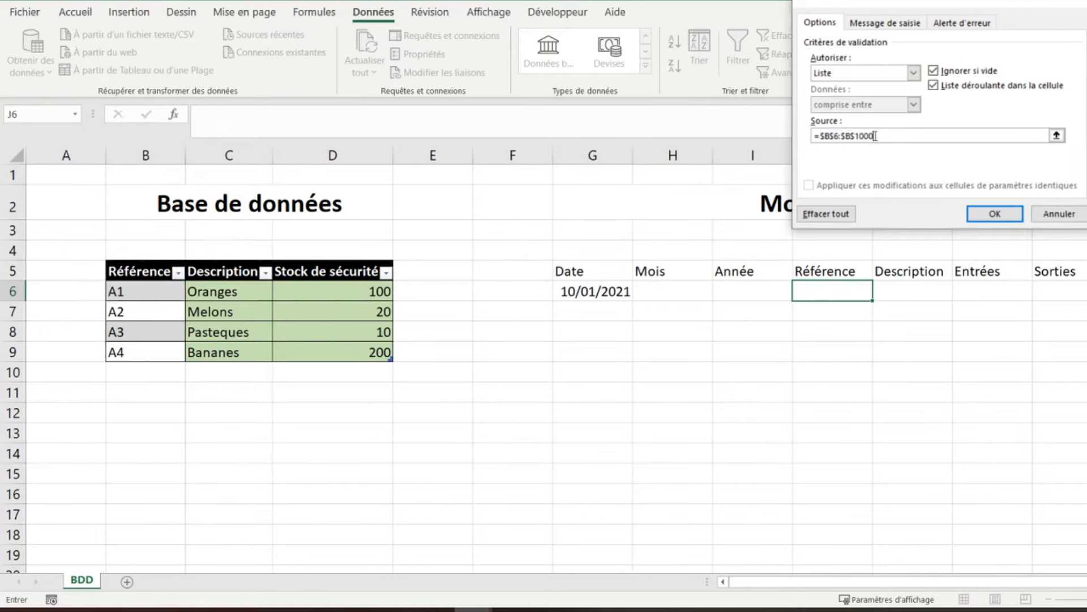
{"action": "left_click", "coordinate": [995, 213]}
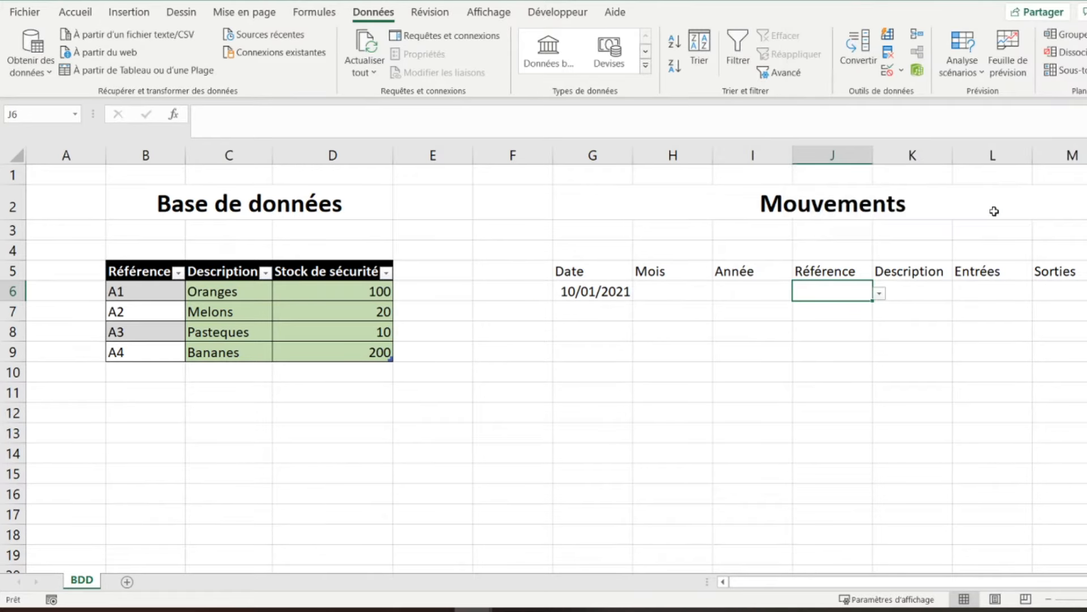
{"action": "left_click", "coordinate": [880, 295]}
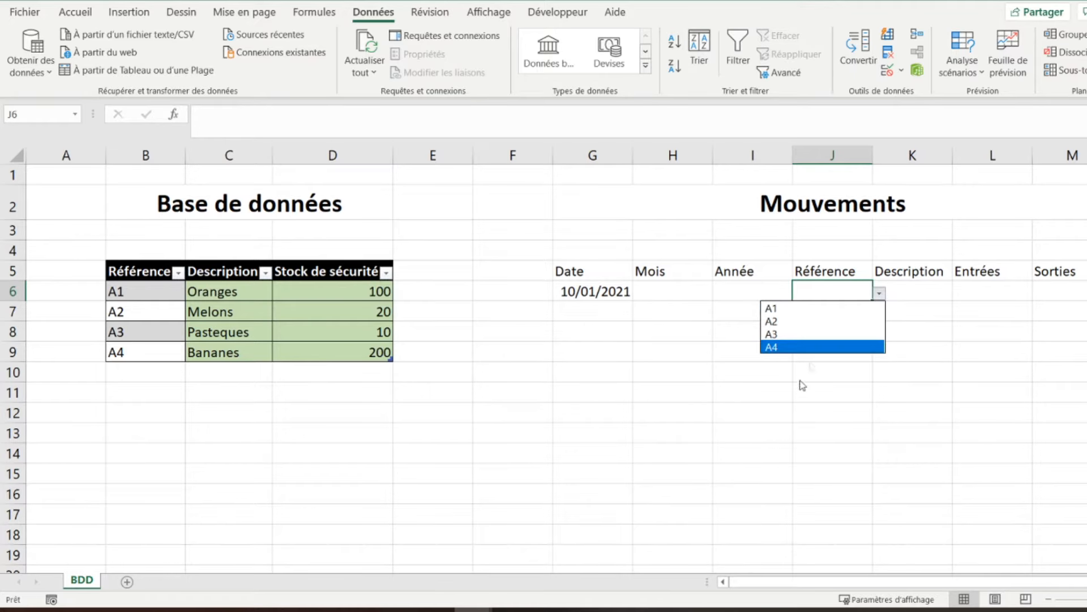
{"action": "left_click", "coordinate": [820, 308]}
Enter the formula =RECHERCHEV(J6;Tableau1[#Tout];2;FAUX) in Description cell K6 and select the Mois cell H6
{"action": "left_click", "coordinate": [902, 291]}
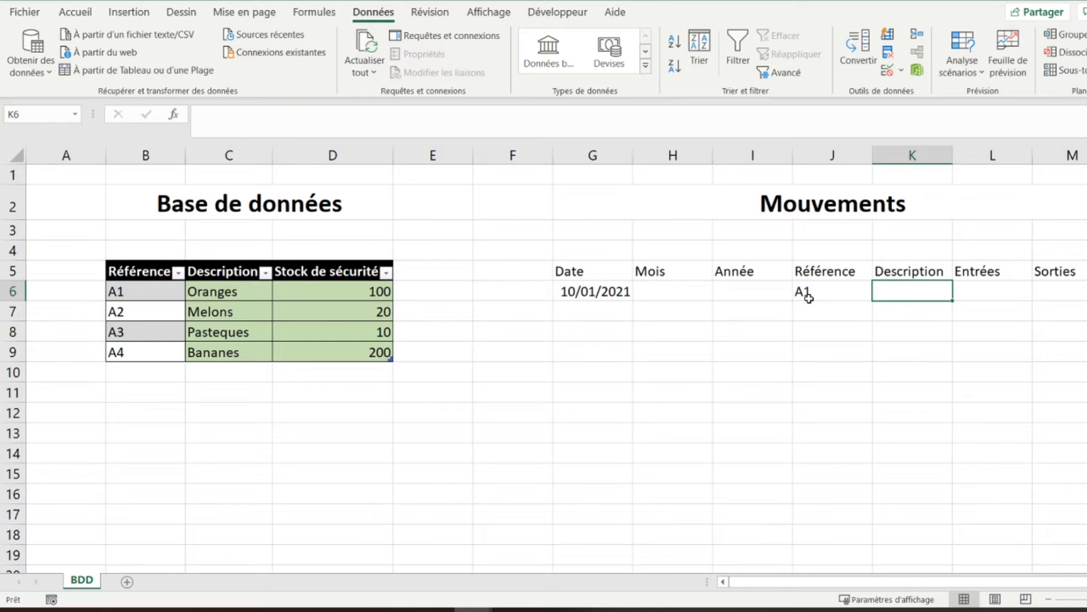
{"action": "type", "text": "=recher"}
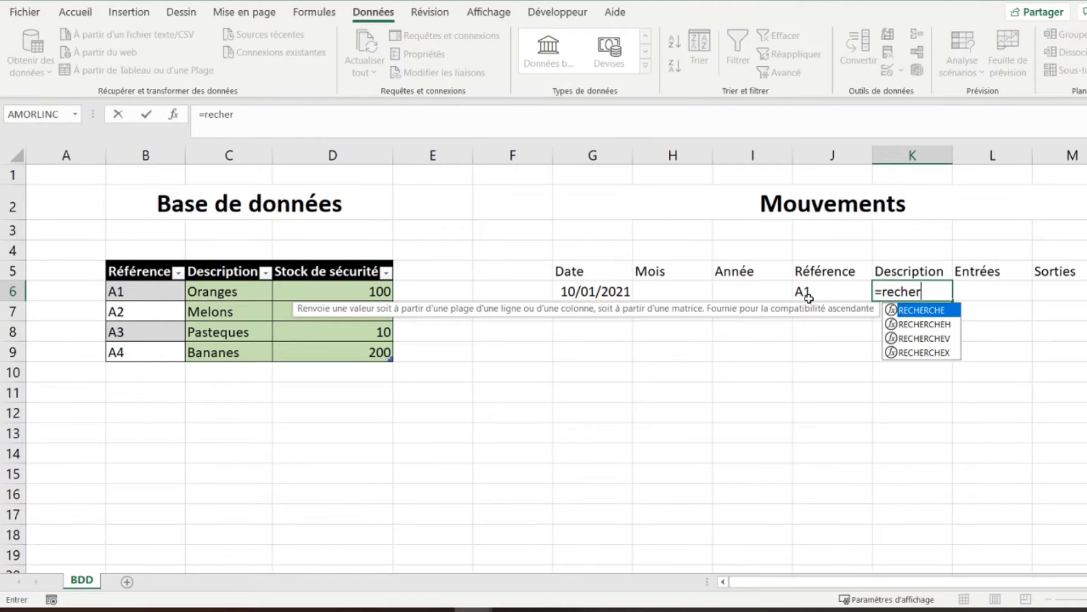
{"action": "type", "text": "chev("}
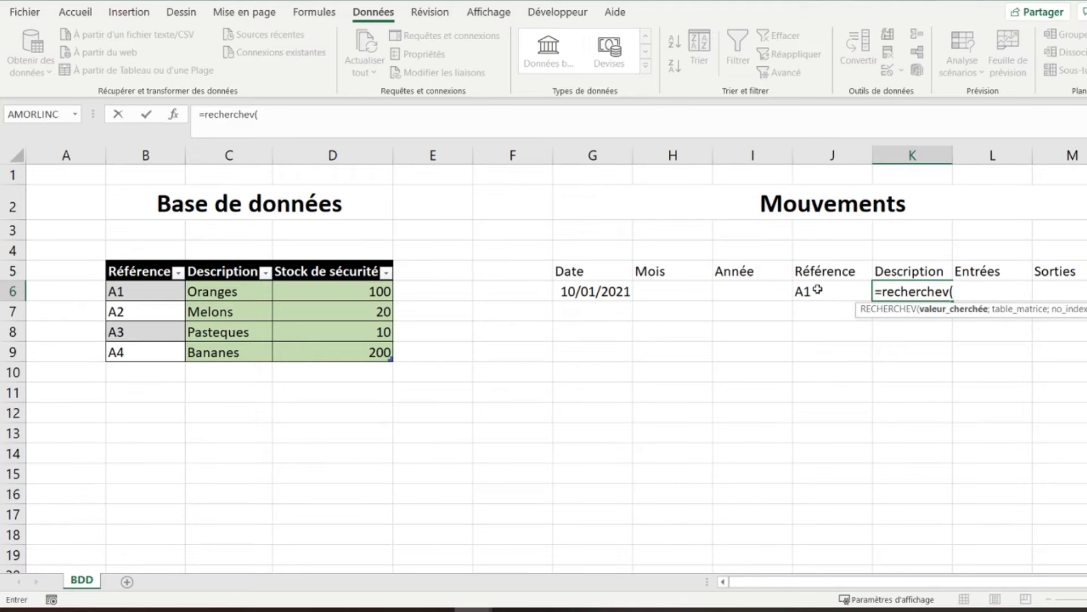
{"action": "left_click", "coordinate": [818, 290]}
{"action": "type", "text": ";"}
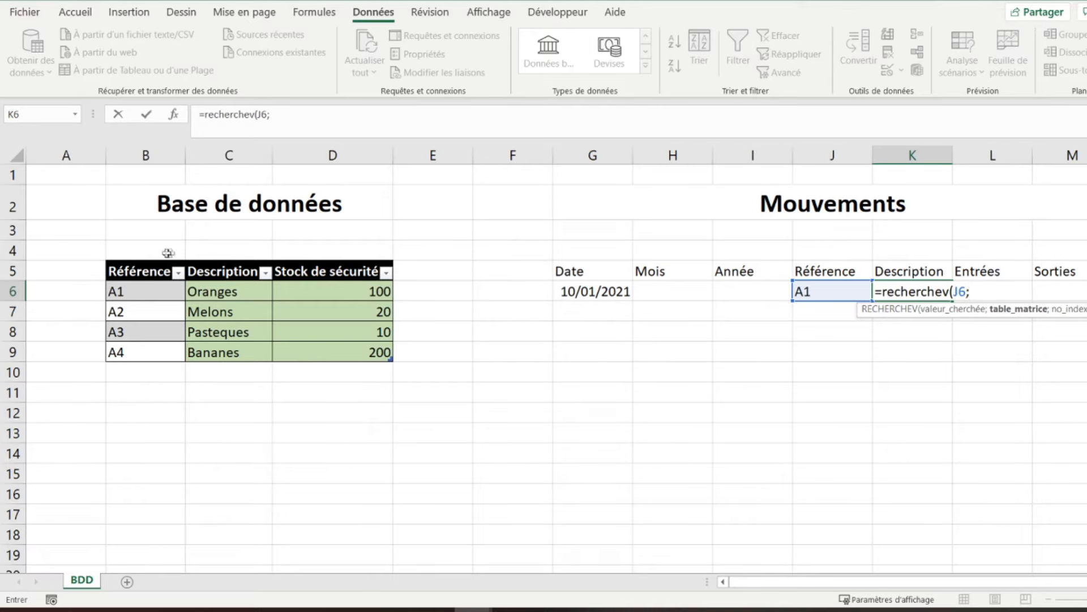
{"action": "left_click_drag", "start_coordinate": [140, 268], "coordinate": [329, 346]}
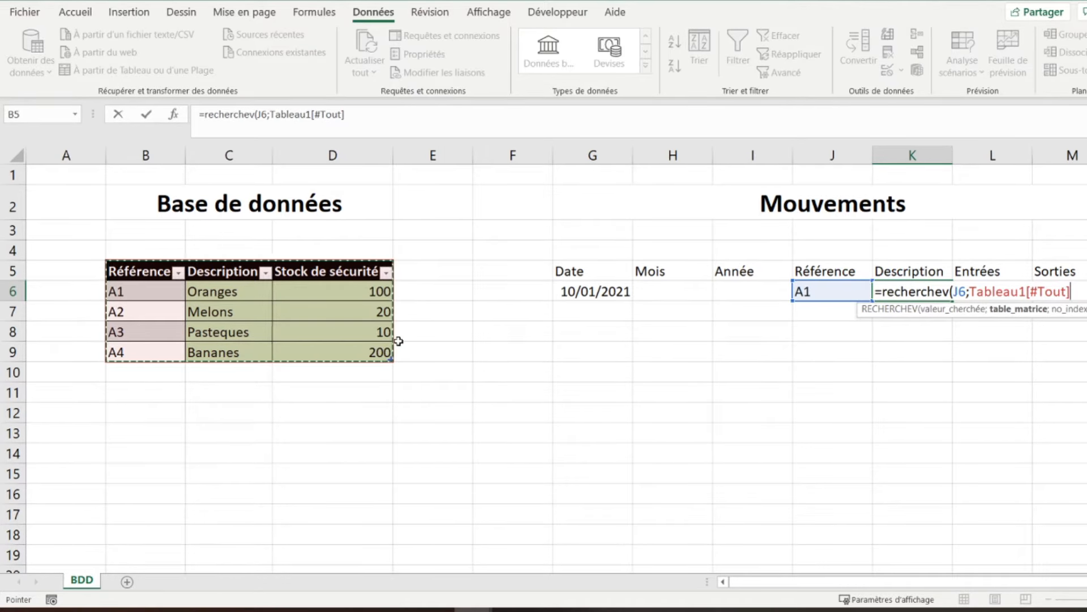
{"action": "left_click_drag", "start_coordinate": [113, 291], "coordinate": [329, 356]}
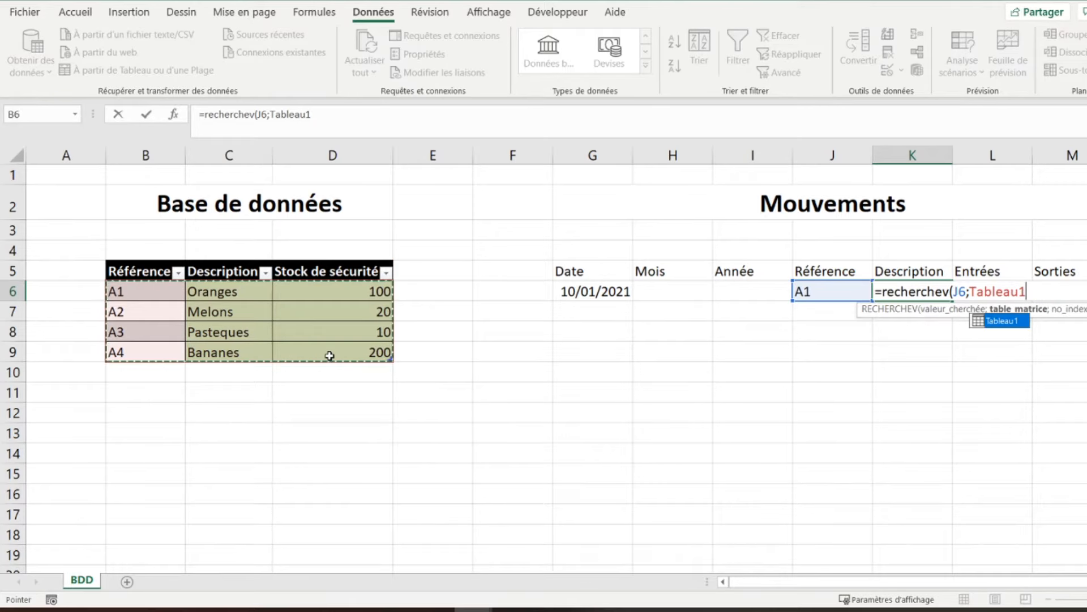
{"action": "left_click_drag", "start_coordinate": [144, 273], "coordinate": [306, 347]}
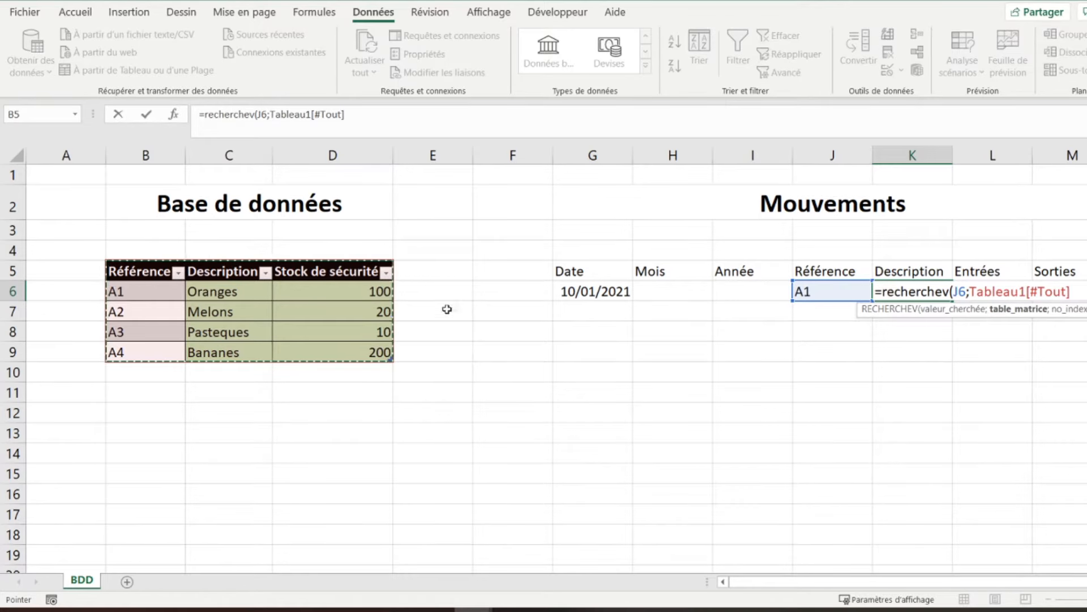
{"action": "type", "text": ";"}
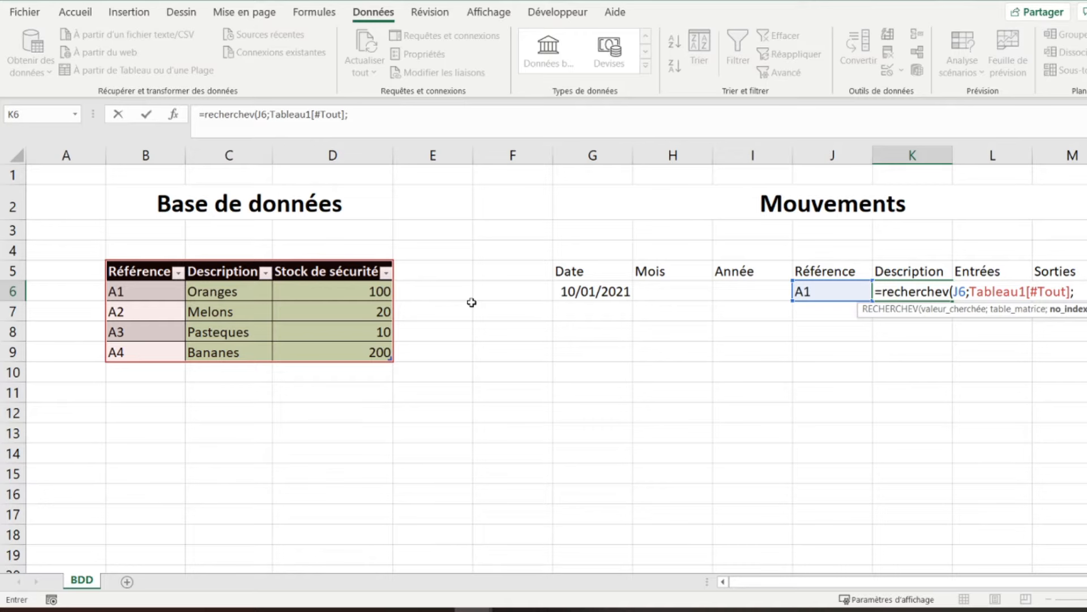
{"action": "type", "text": "2;"}
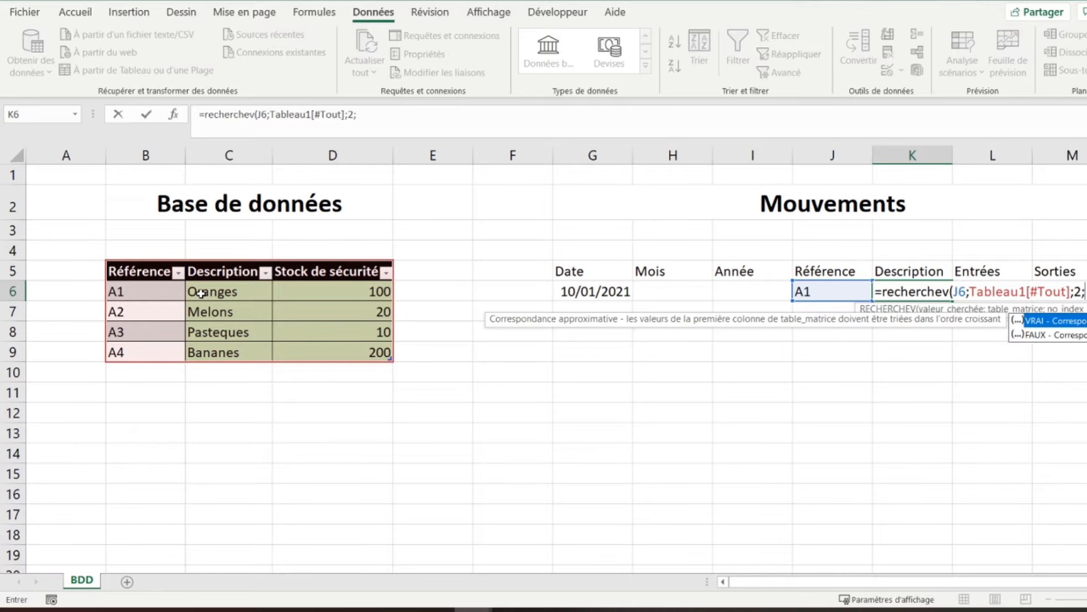
{"action": "double_click", "coordinate": [1049, 334]}
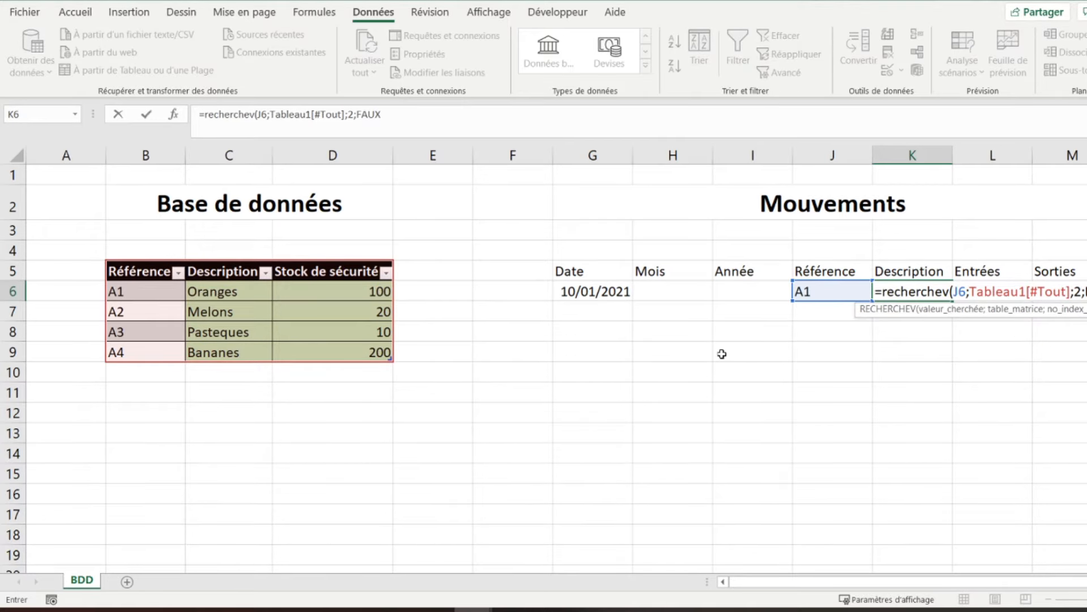
{"action": "type", "text": ")"}
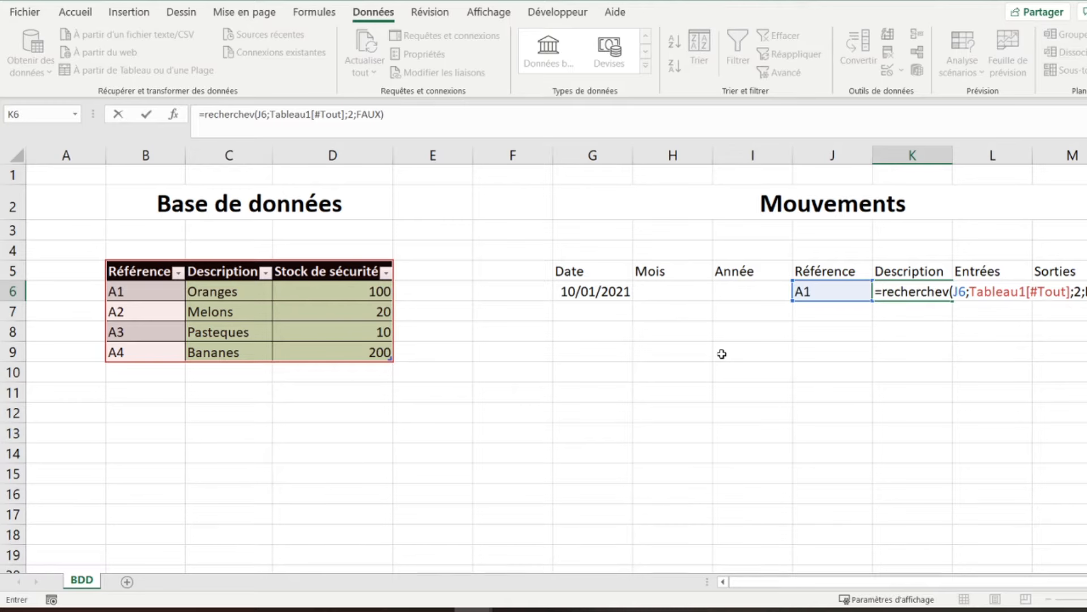
{"action": "key", "text": "Return"}
{"action": "key", "text": "Up"}
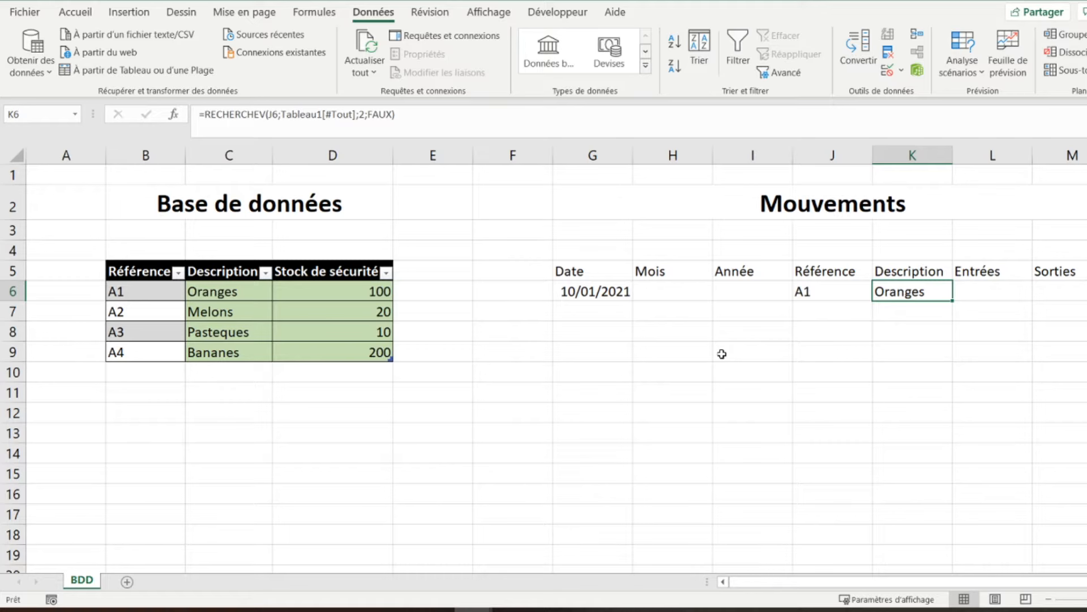
{"action": "key", "text": "Left"}
{"action": "key", "text": "Left"}
{"action": "key", "text": "Left"}
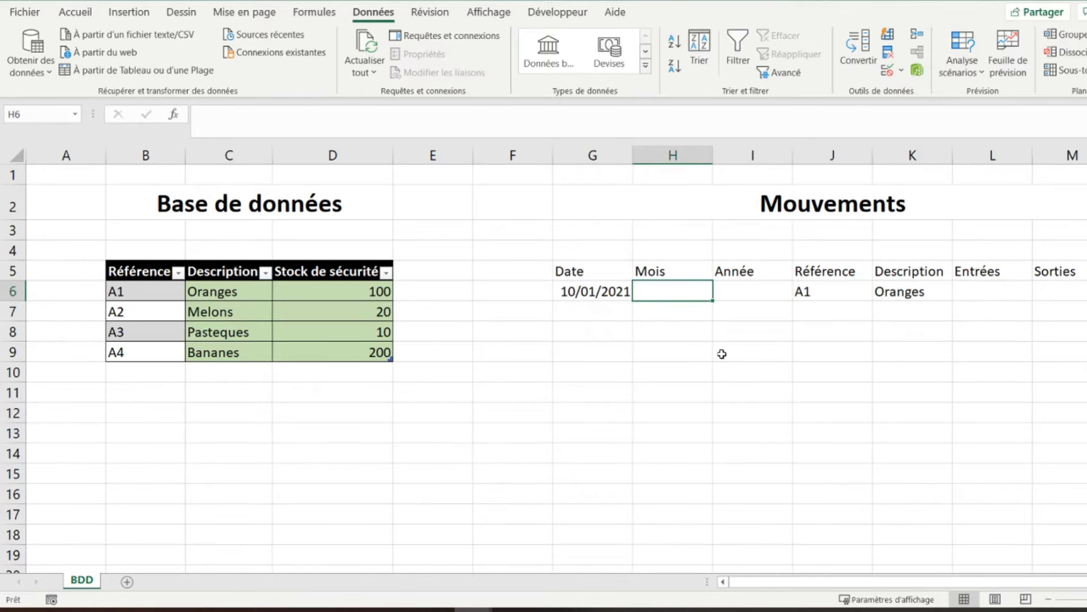
{"action": "key", "text": "Left"}
{"action": "key", "text": "Right"}
{"action": "key", "text": "Right"}
{"action": "key", "text": "Left"}
{"action": "key", "text": "Left"}
{"action": "key", "text": "Right"}
{"action": "type", "text": "=texte"}
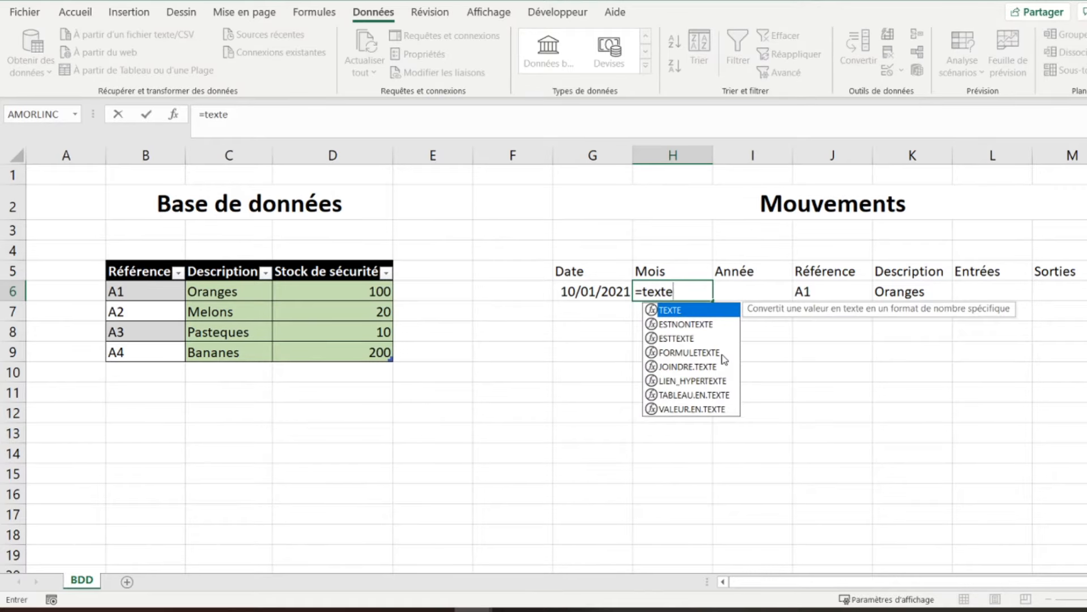
{"action": "type", "text": "("}
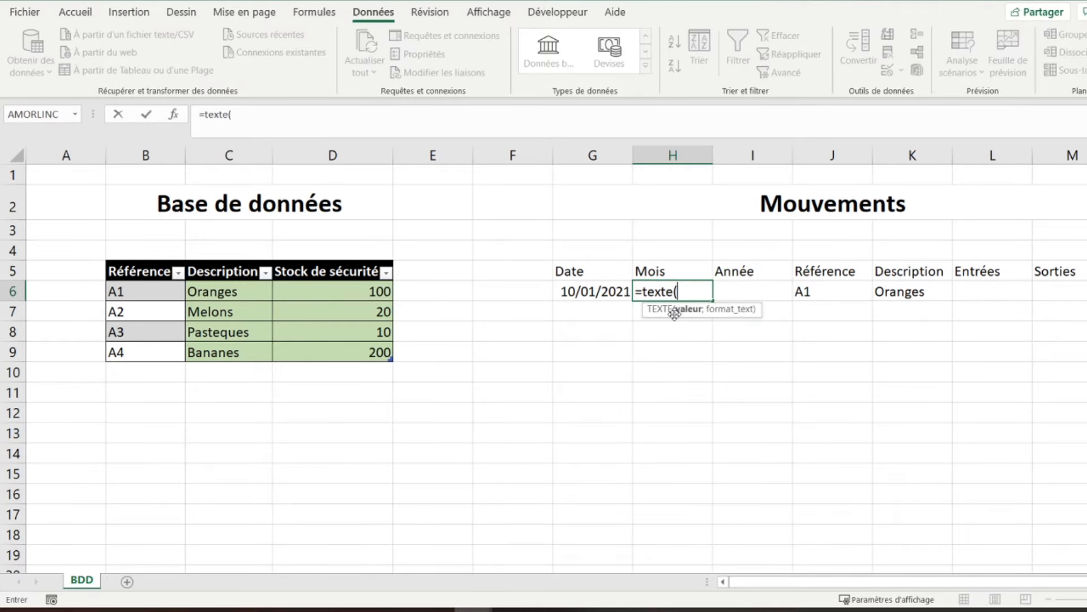
{"action": "key", "text": "Escape"}
Try the formula =TEXTE(G6;"mmmm") in Mois cell H6 and clear the cell
{"action": "type", "text": "=texte("}
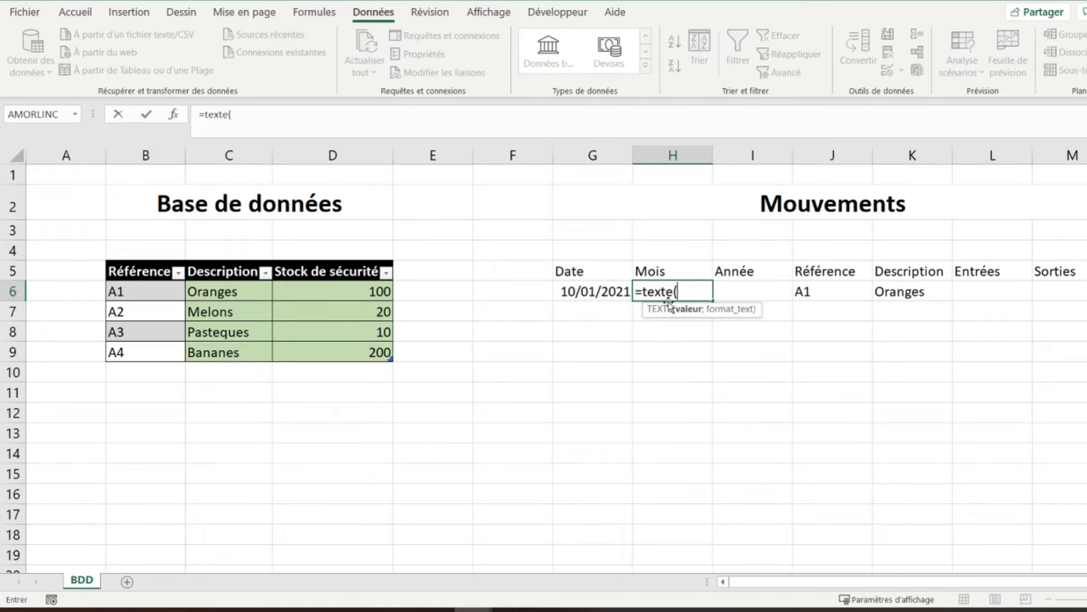
{"action": "left_click", "coordinate": [596, 292]}
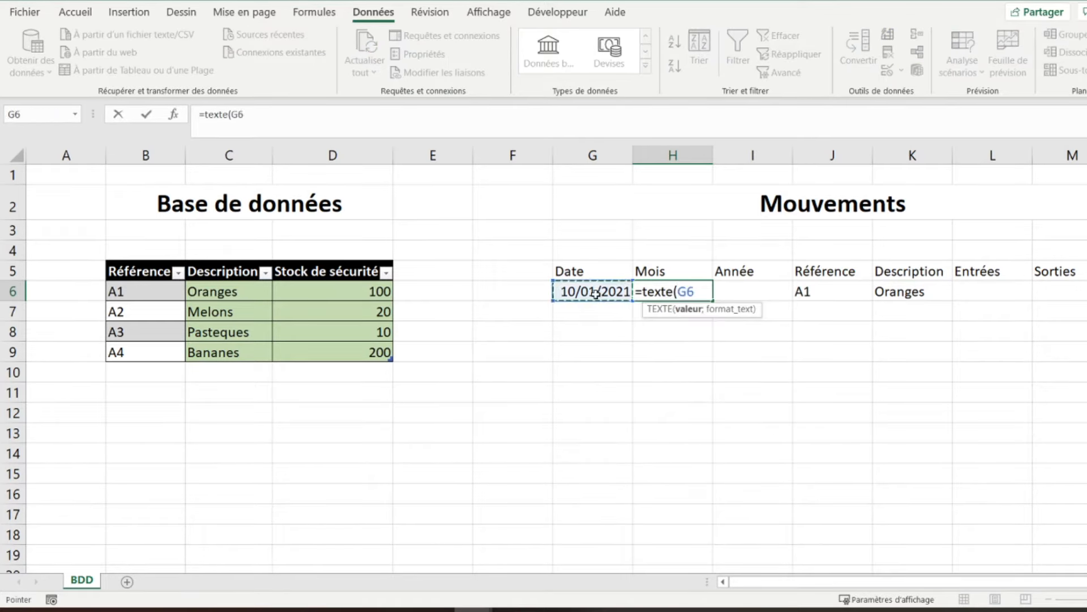
{"action": "type", "text": ";"}
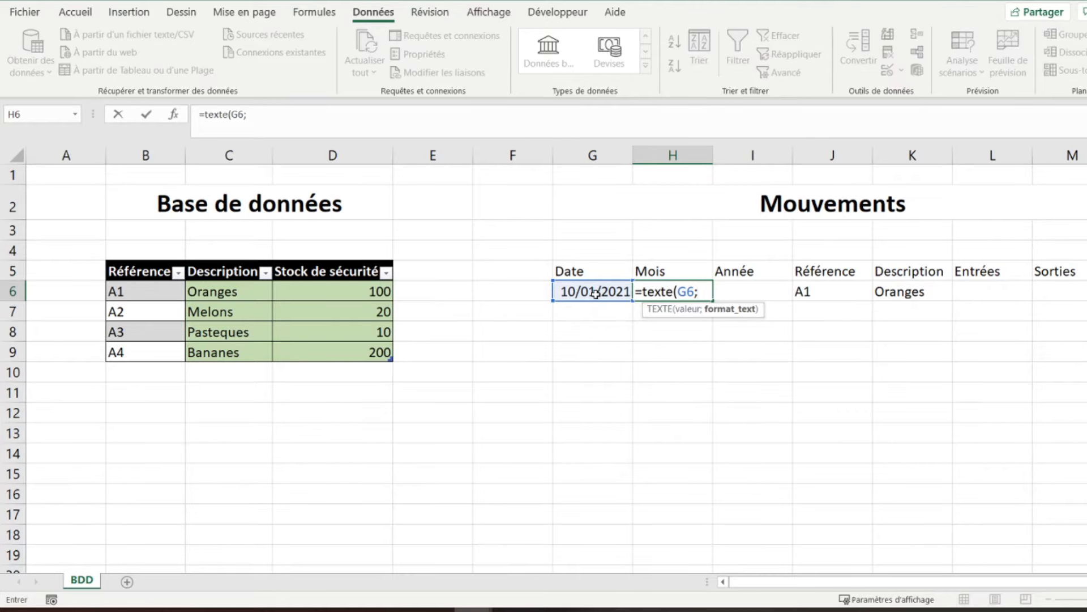
{"action": "type", "text": "mmm\")"}
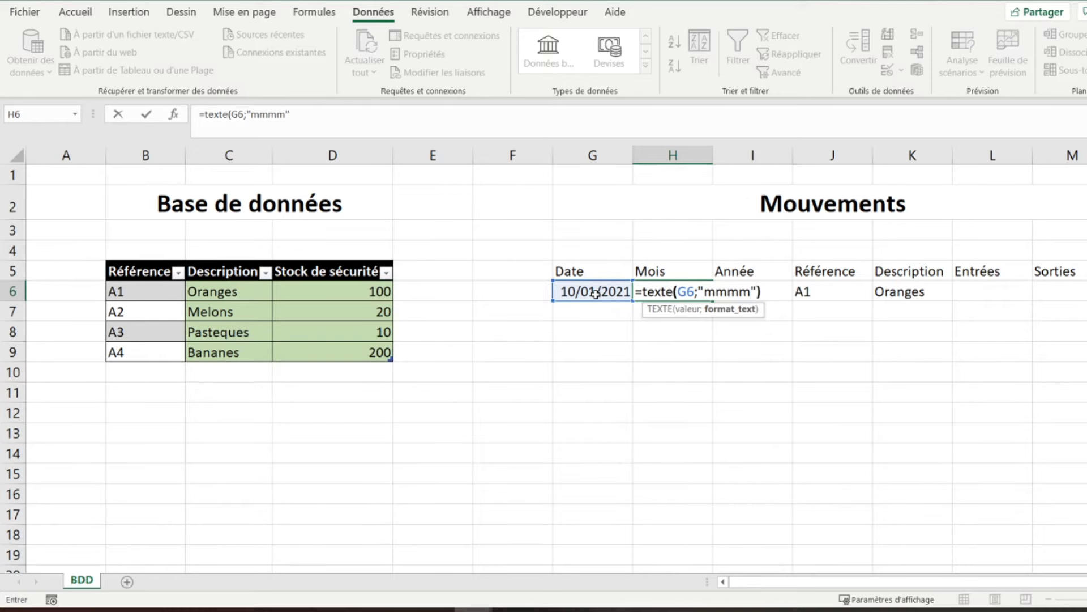
{"action": "key", "text": "Return"}
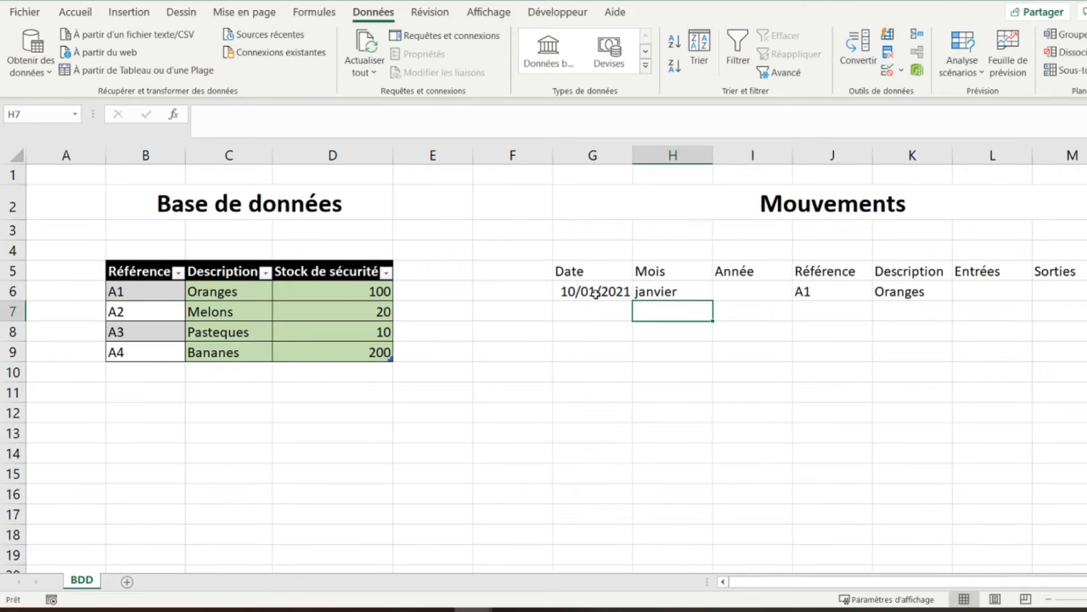
{"action": "key", "text": "Up"}
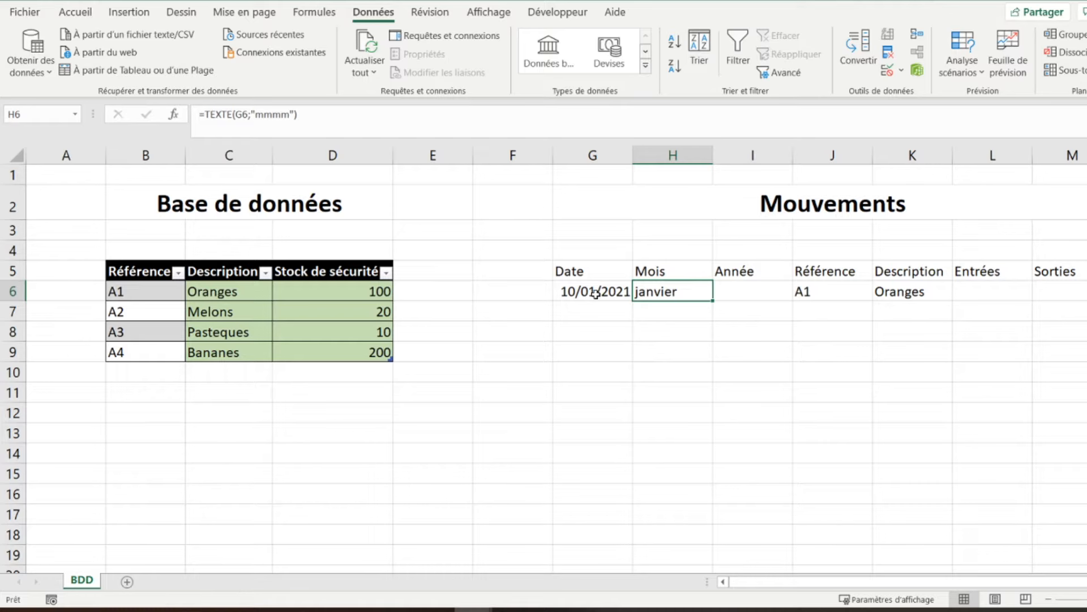
{"action": "key", "text": "Delete"}
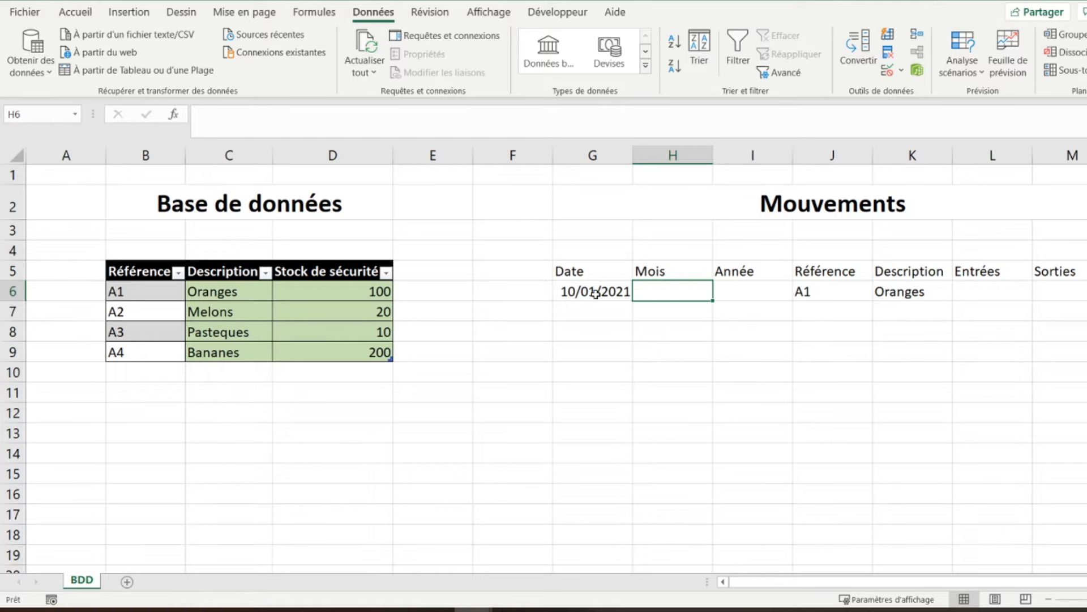
Convert the Mouvements range G5:M6 into a table with headers and apply the black-header table style
{"action": "left_click", "coordinate": [595, 268]}
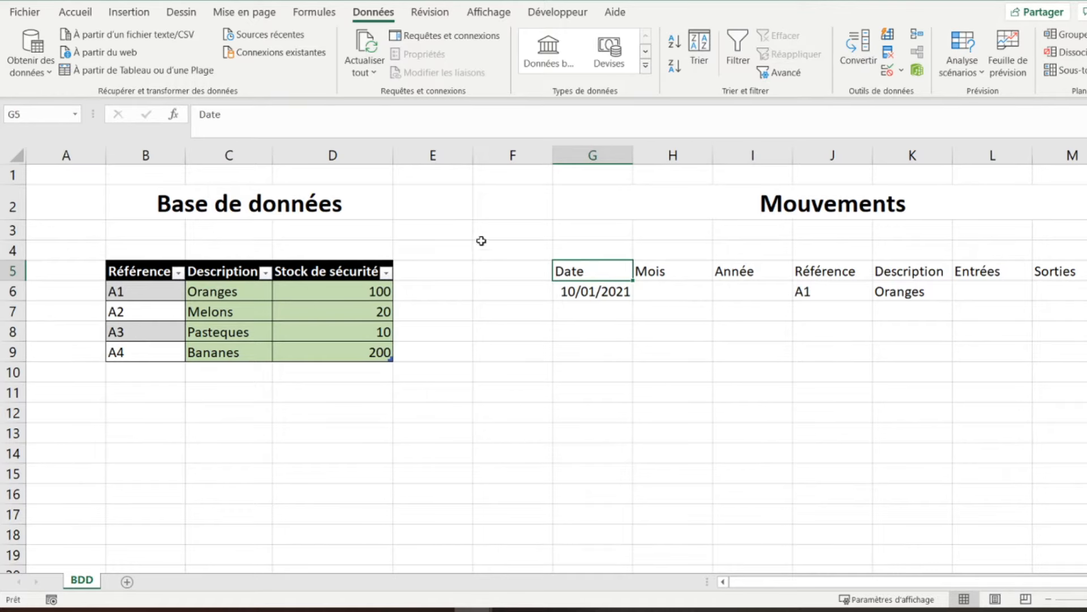
{"action": "left_click", "coordinate": [129, 14]}
{"action": "left_click", "coordinate": [153, 48]}
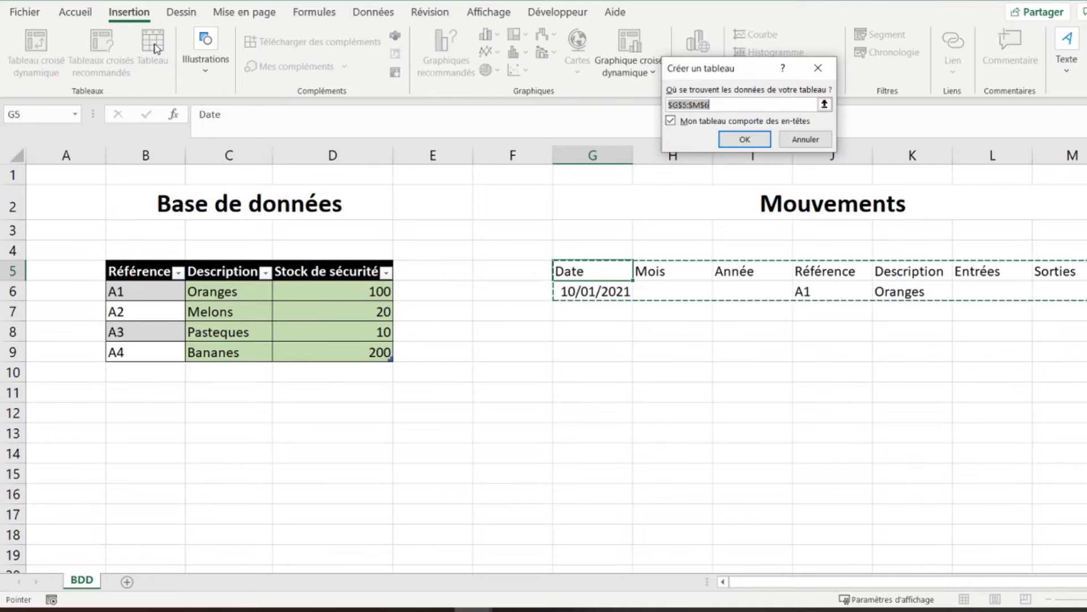
{"action": "left_click", "coordinate": [745, 139]}
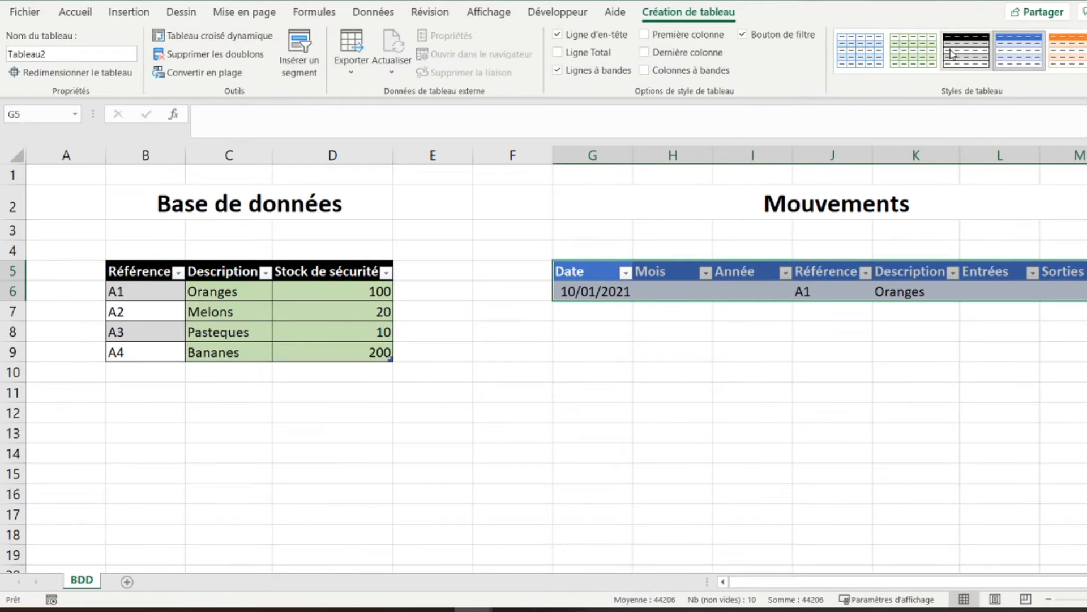
{"action": "left_click", "coordinate": [952, 54]}
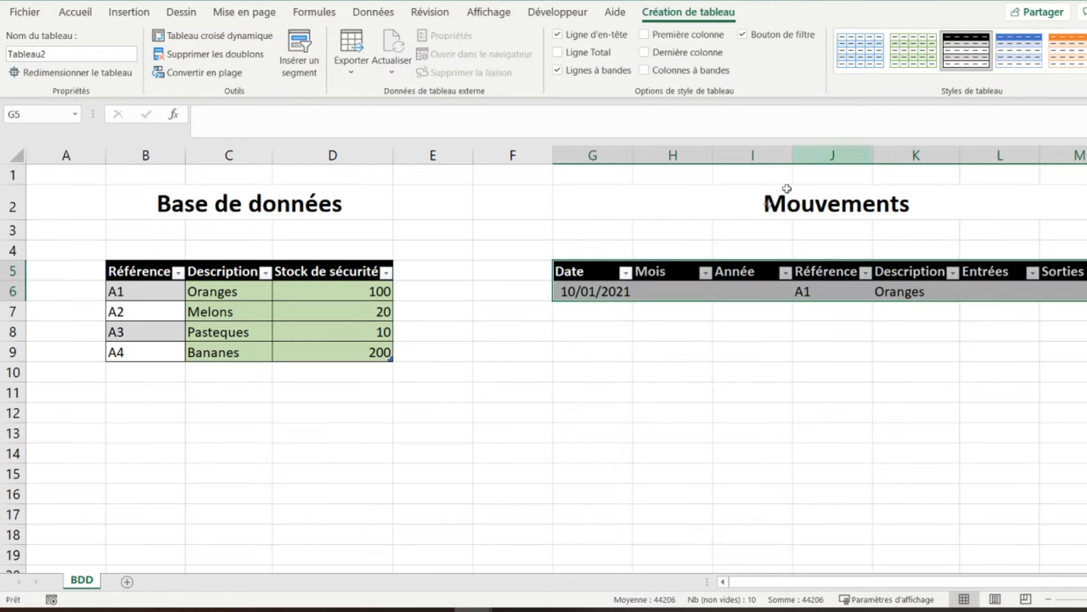
{"action": "left_click", "coordinate": [666, 290]}
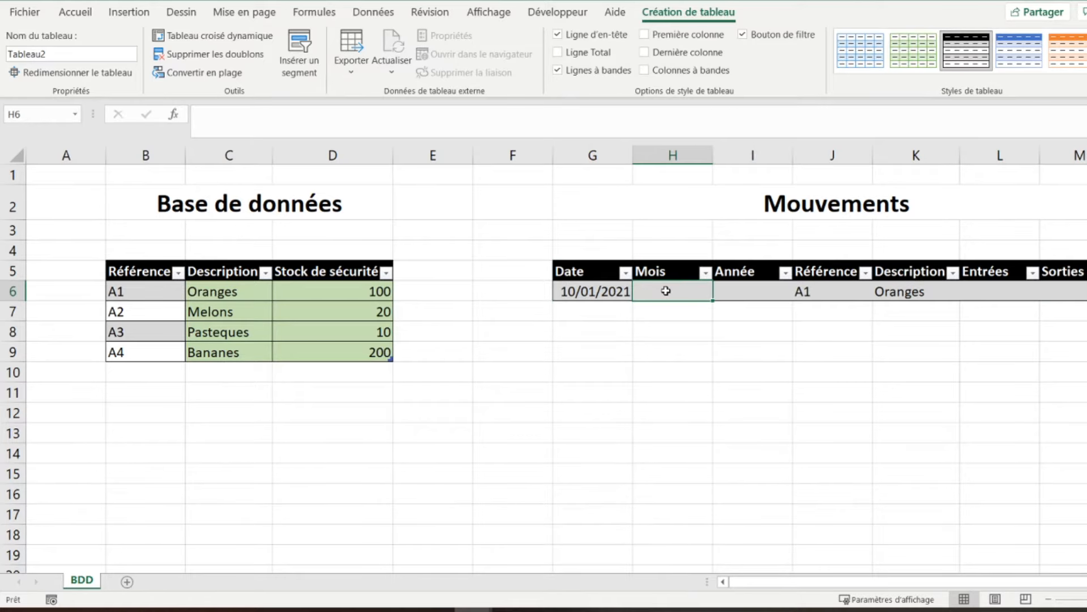
{"action": "type", "text": "="}
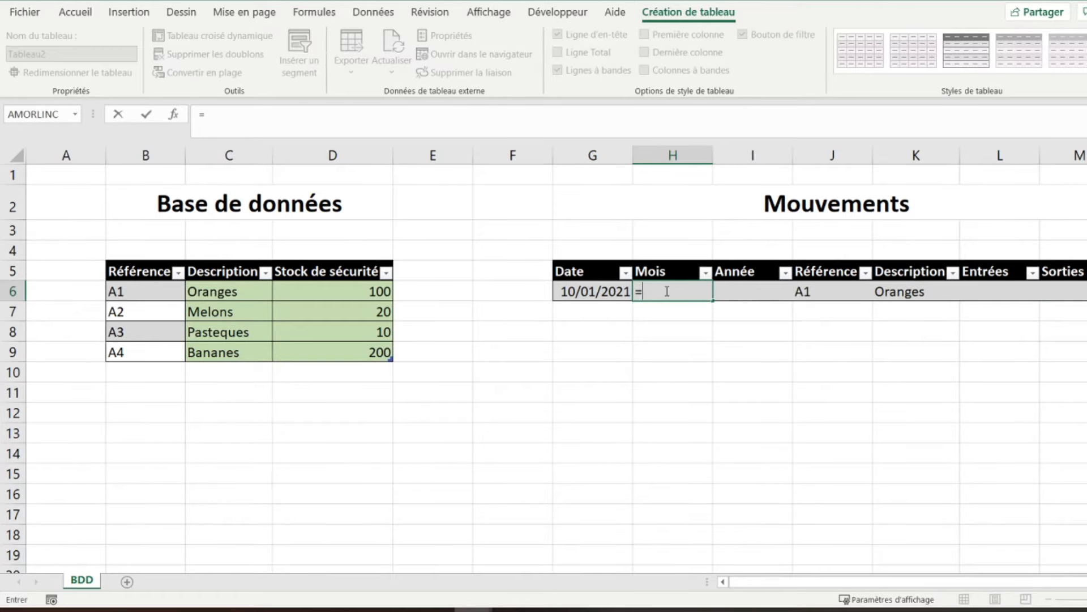
{"action": "type", "text": "texte"}
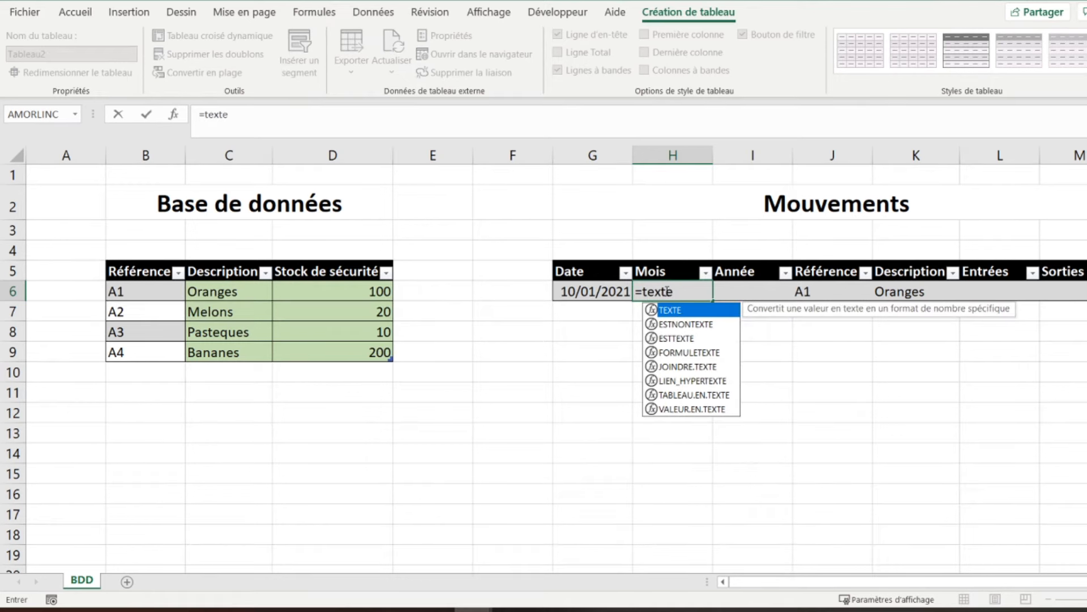
{"action": "type", "text": "("}
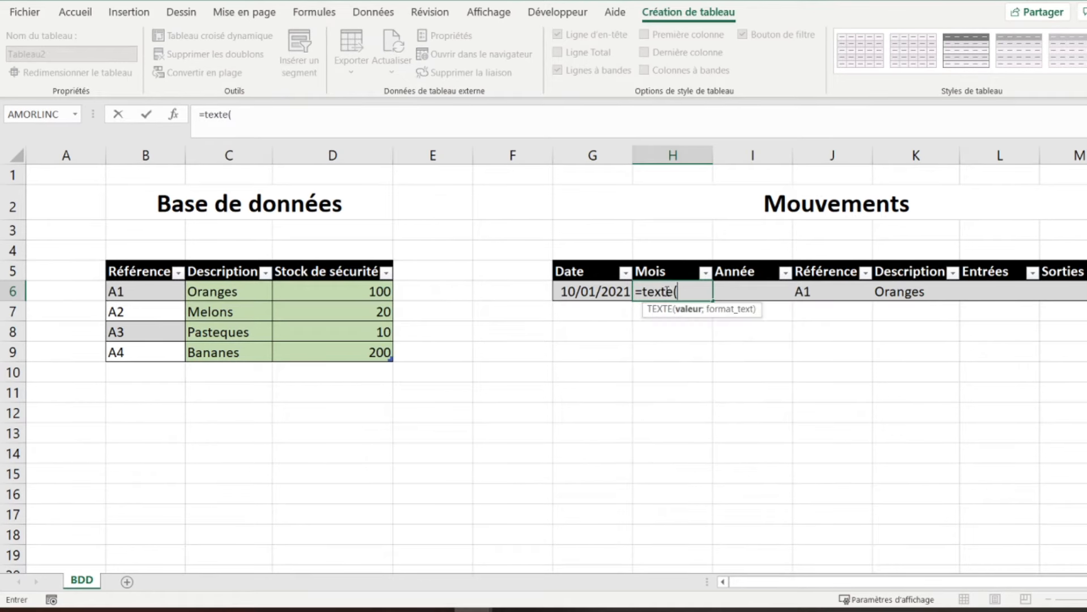
{"action": "left_click", "coordinate": [582, 292]}
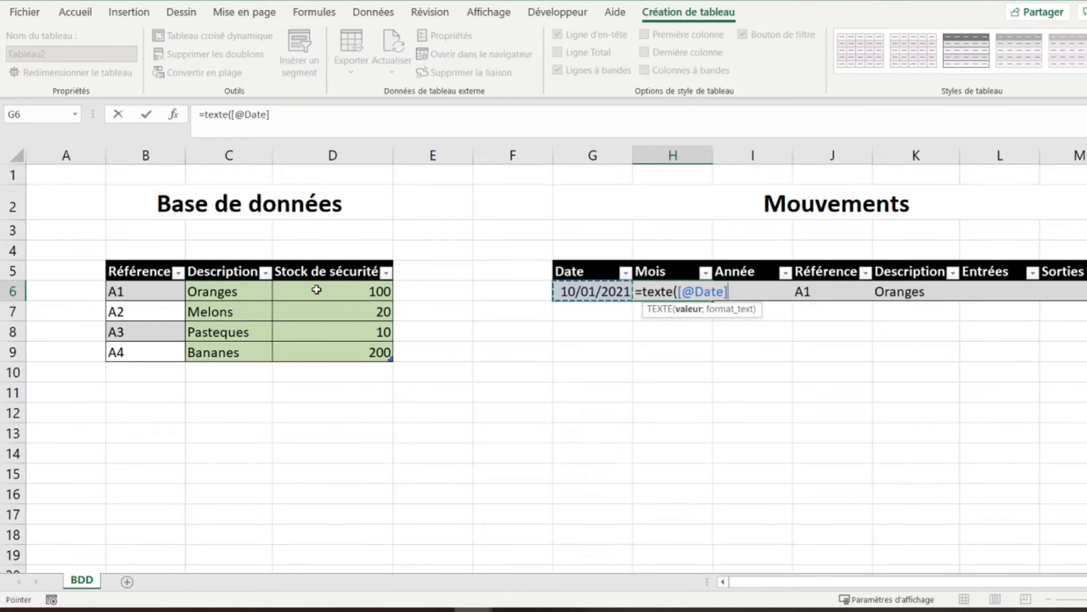
{"action": "type", "text": ";\"mmmm"}
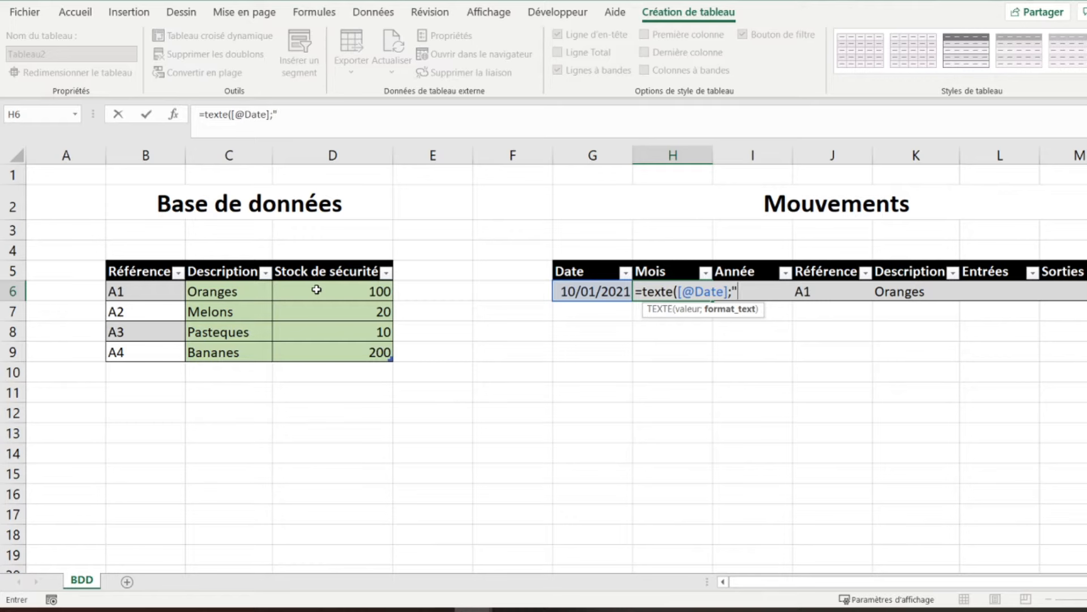
{"action": "type", "text": "\""}
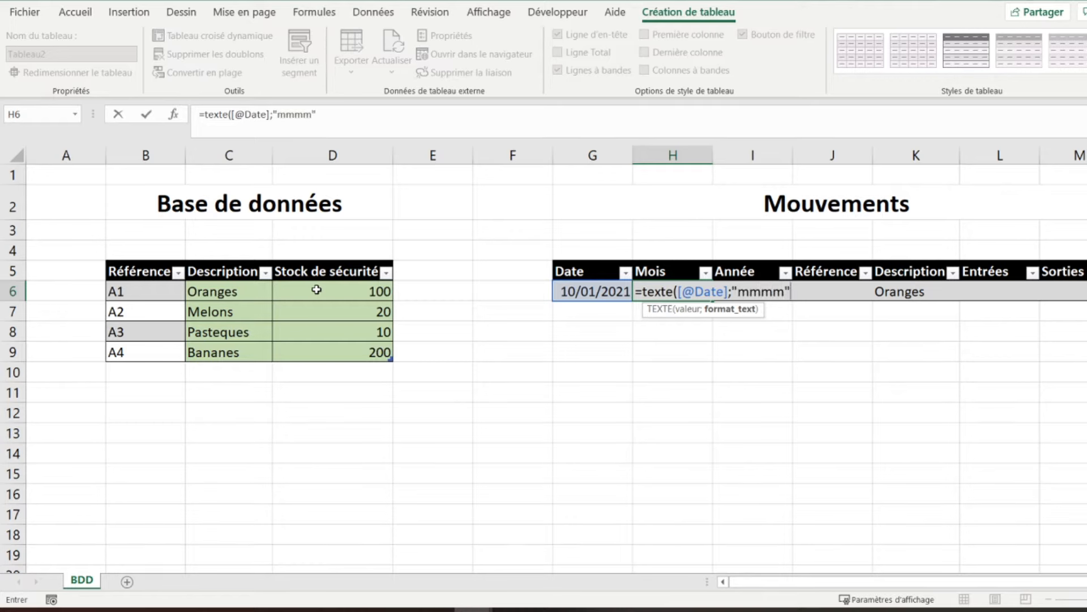
{"action": "type", "text": ")"}
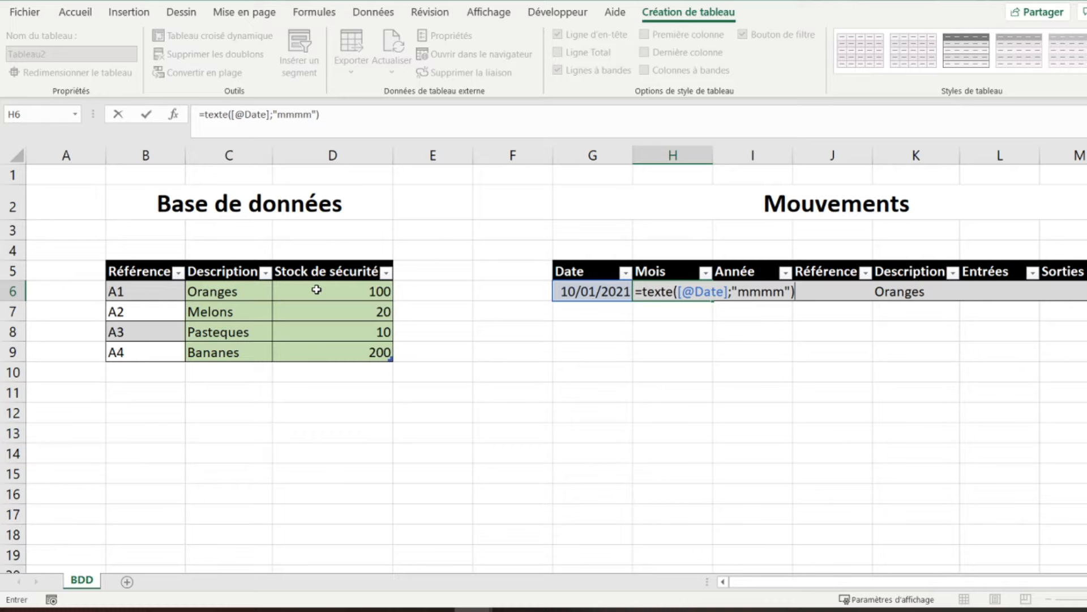
{"action": "key", "text": "Return"}
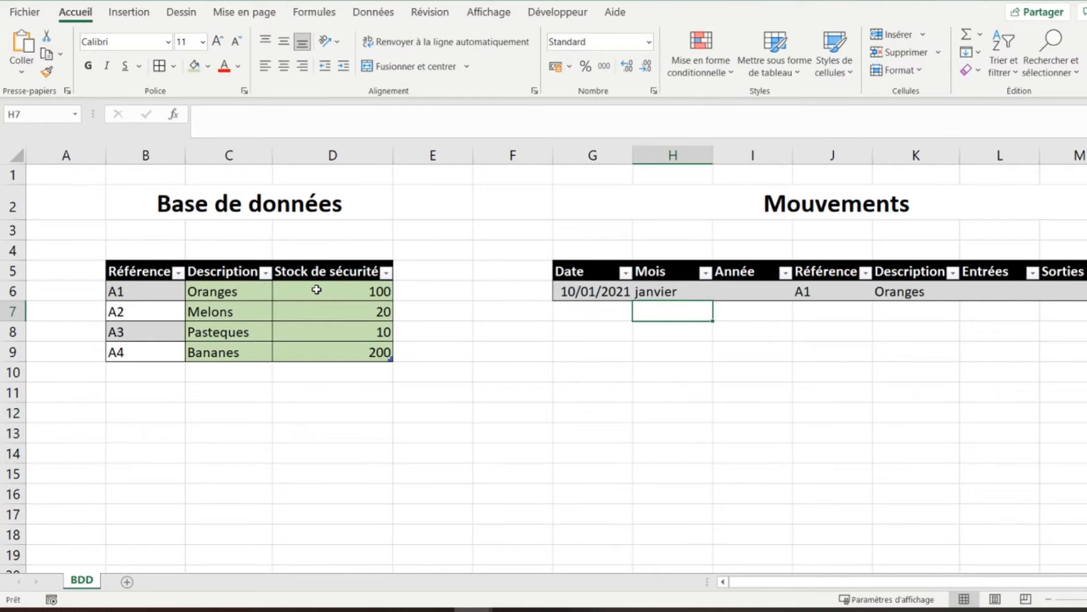
{"action": "key", "text": "Up"}
{"action": "key", "text": "Right"}
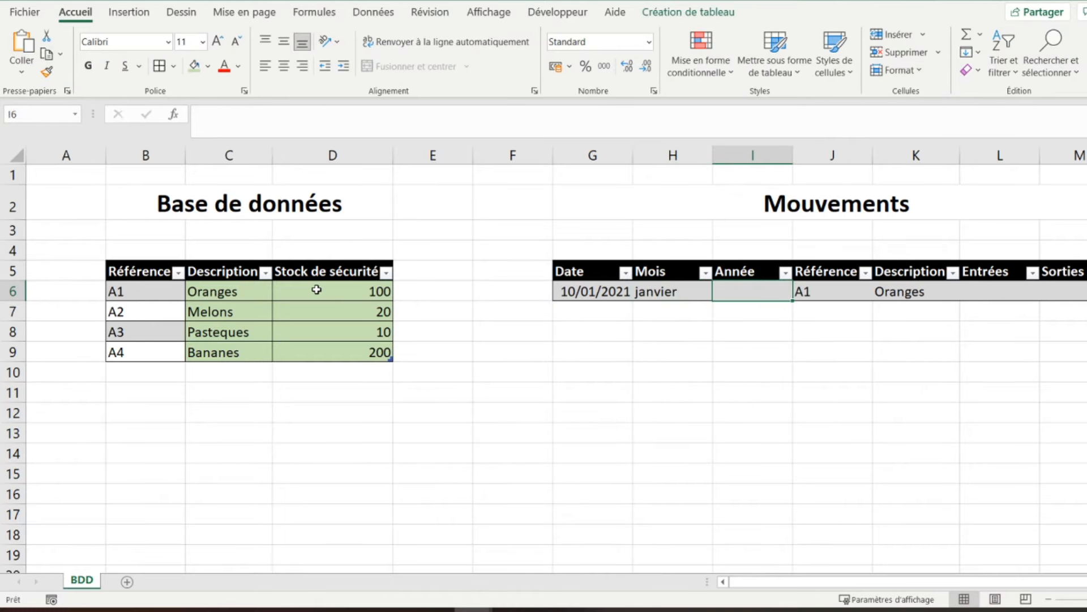
{"action": "type", "text": "=texte("}
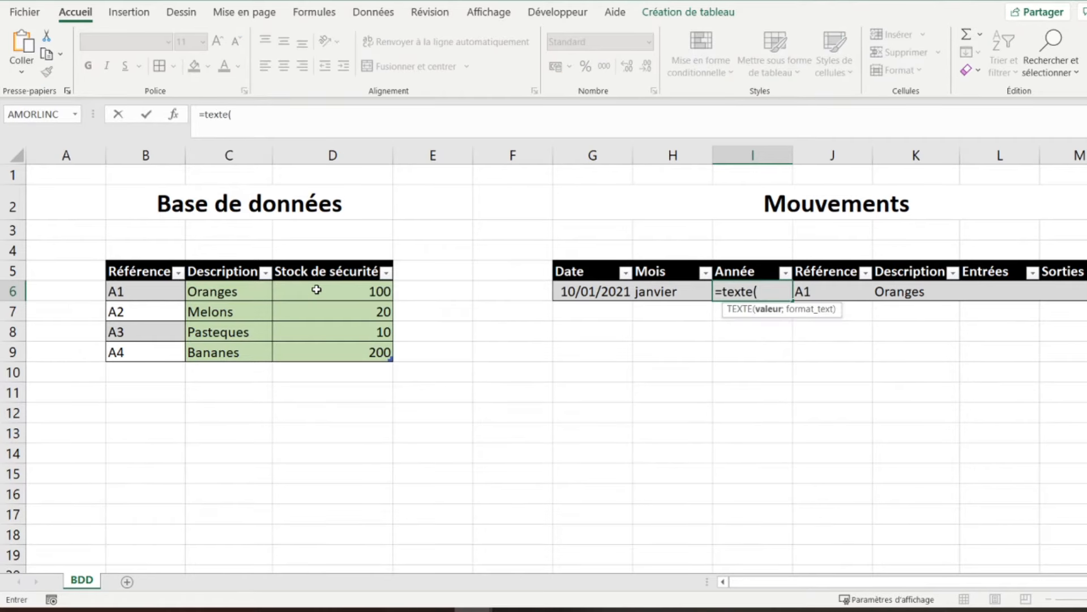
{"action": "left_click", "coordinate": [591, 292]}
{"action": "type", "text": ";"}
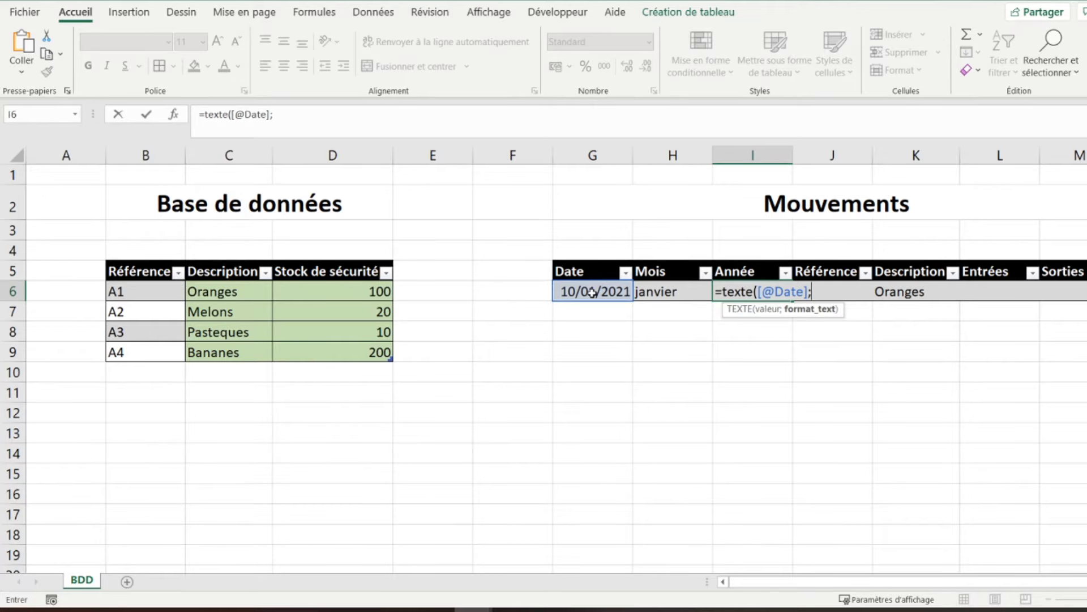
{"action": "type", "text": "\"aaaa\")"}
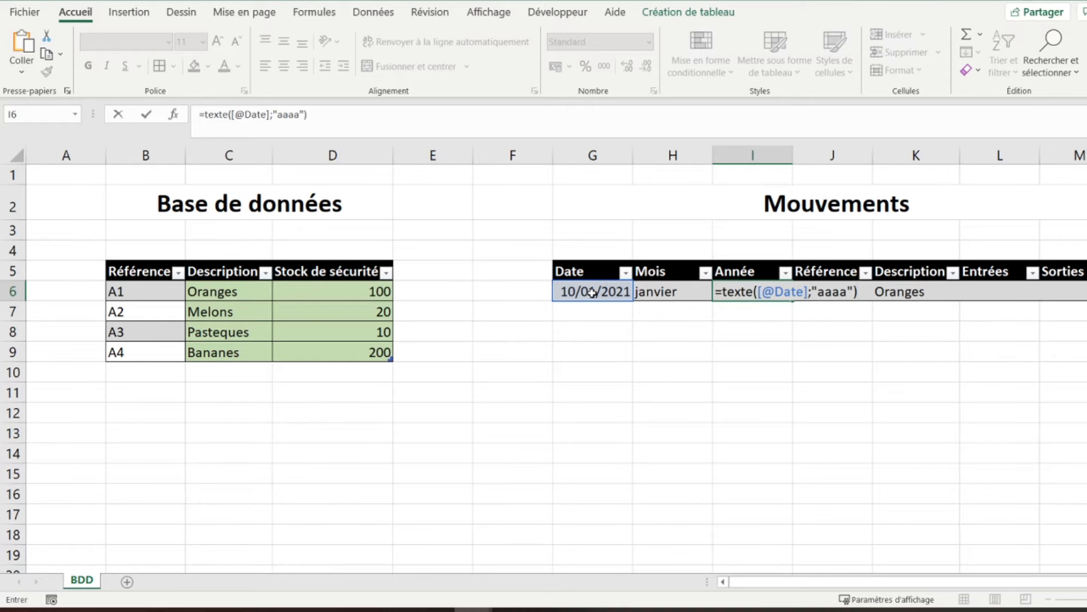
{"action": "key", "text": "Return"}
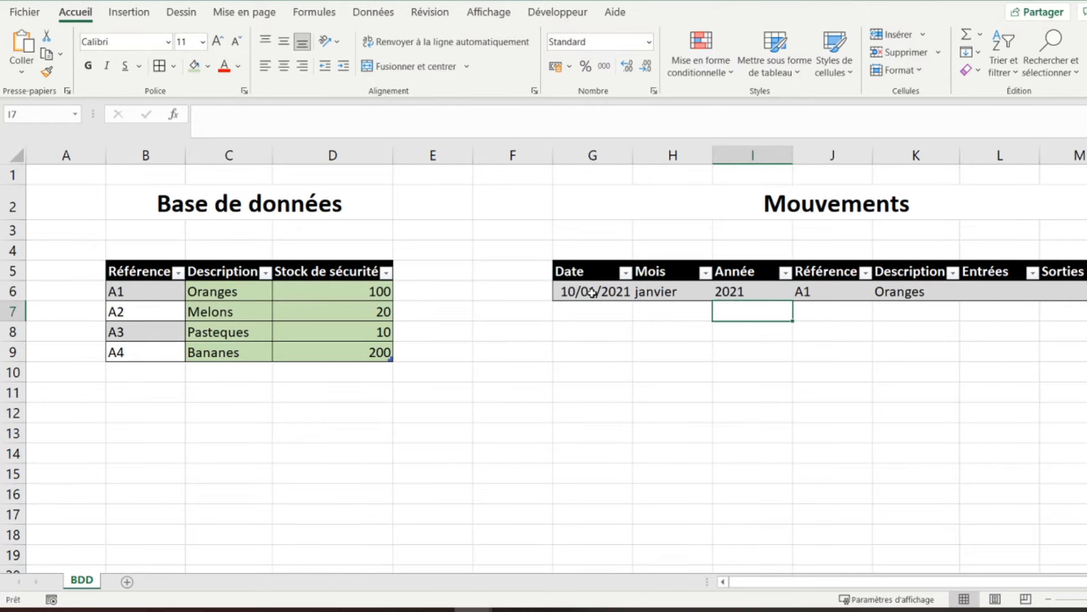
Fill the Entrées and Sorties cells L6:M6 with the light green used in the product table
{"action": "key", "text": "Up"}
{"action": "key", "text": "Left"}
{"action": "key", "text": "Left"}
{"action": "key", "text": "Right"}
{"action": "key", "text": "Right"}
{"action": "key", "text": "Right"}
{"action": "key", "text": "Left"}
{"action": "key", "text": "Left"}
{"action": "key", "text": "Right"}
{"action": "key", "text": "Right"}
{"action": "key", "text": "Left"}
{"action": "key", "text": "Left"}
{"action": "key", "text": "Right"}
{"action": "key", "text": "Right"}
{"action": "key", "text": "Right"}
{"action": "key", "text": "Right"}
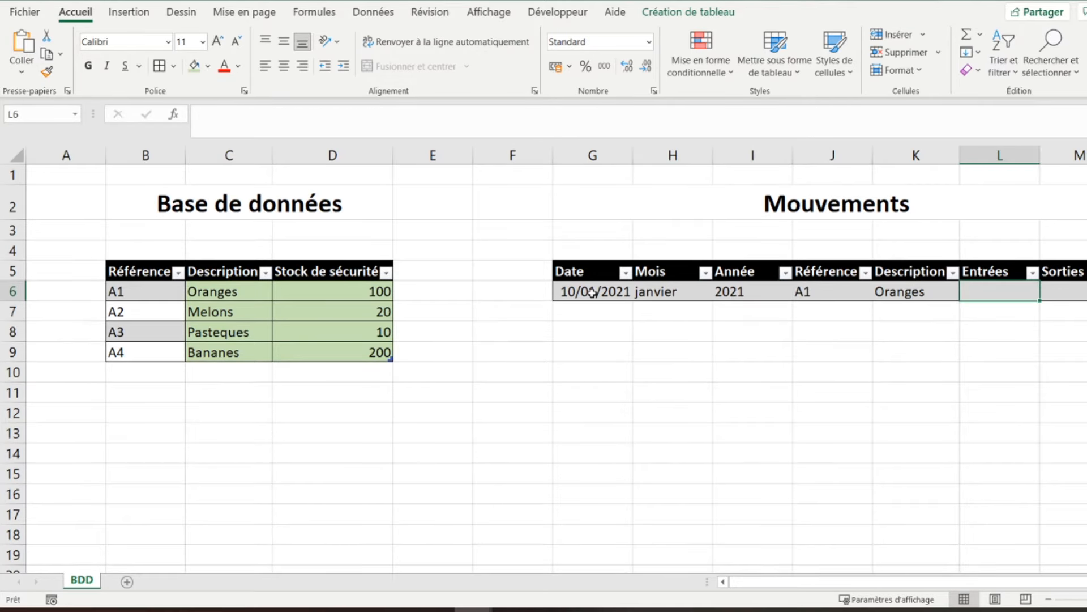
{"action": "key", "text": "shift+Right"}
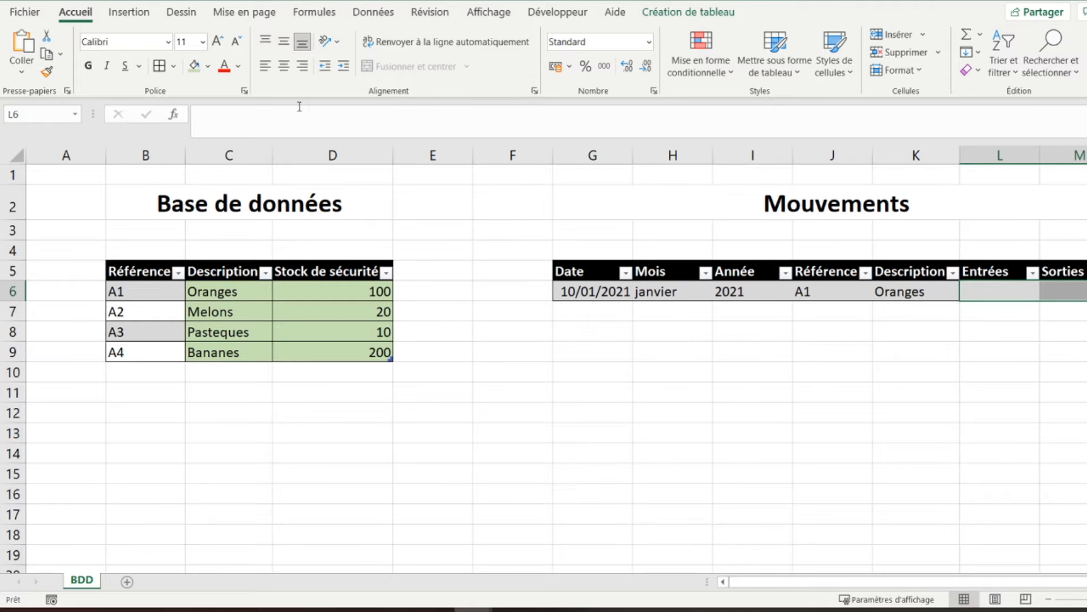
{"action": "left_click", "coordinate": [194, 69]}
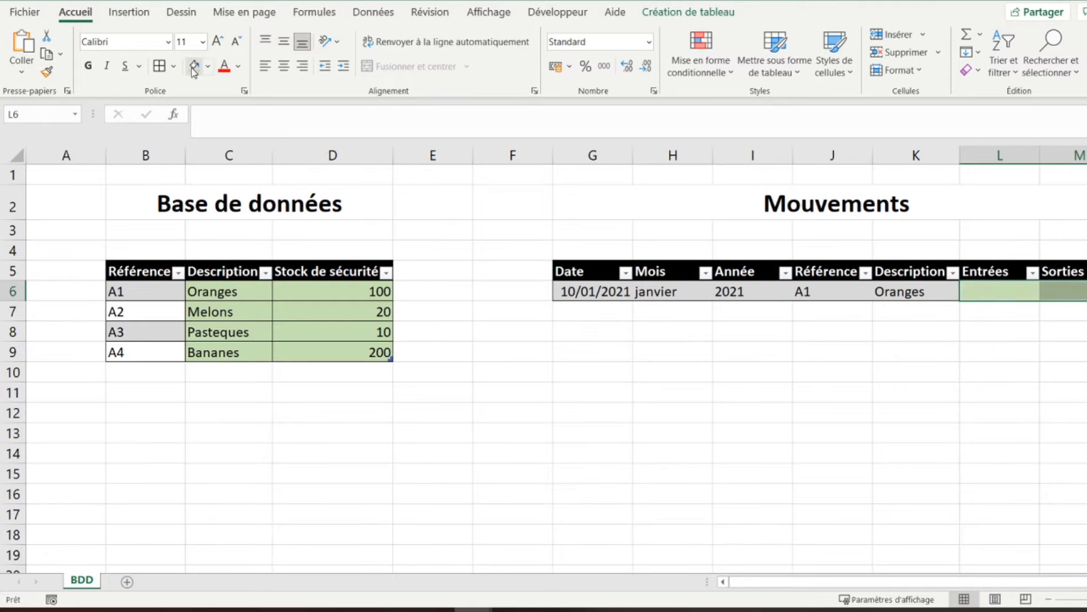
Apply the same light green fill to Date cell G6
{"action": "key", "text": "Left"}
{"action": "key", "text": "Left"}
{"action": "key", "text": "Left"}
{"action": "key", "text": "Left"}
{"action": "key", "text": "Left"}
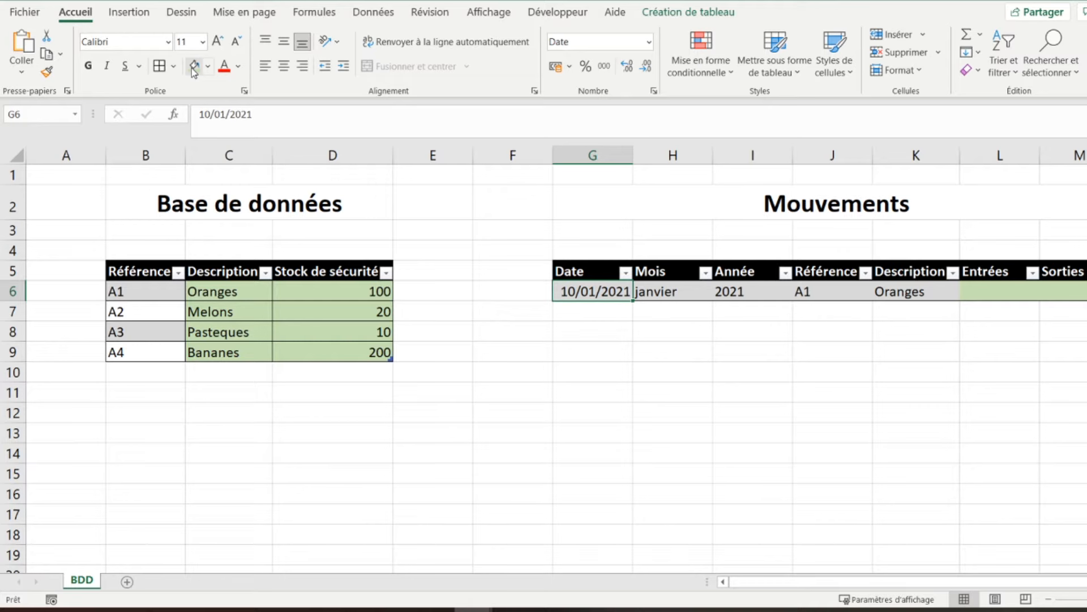
Enter 200 in Entrées cell L6 and 2 in Sorties cell M6
{"action": "left_click", "coordinate": [984, 291]}
{"action": "type", "text": "200"}
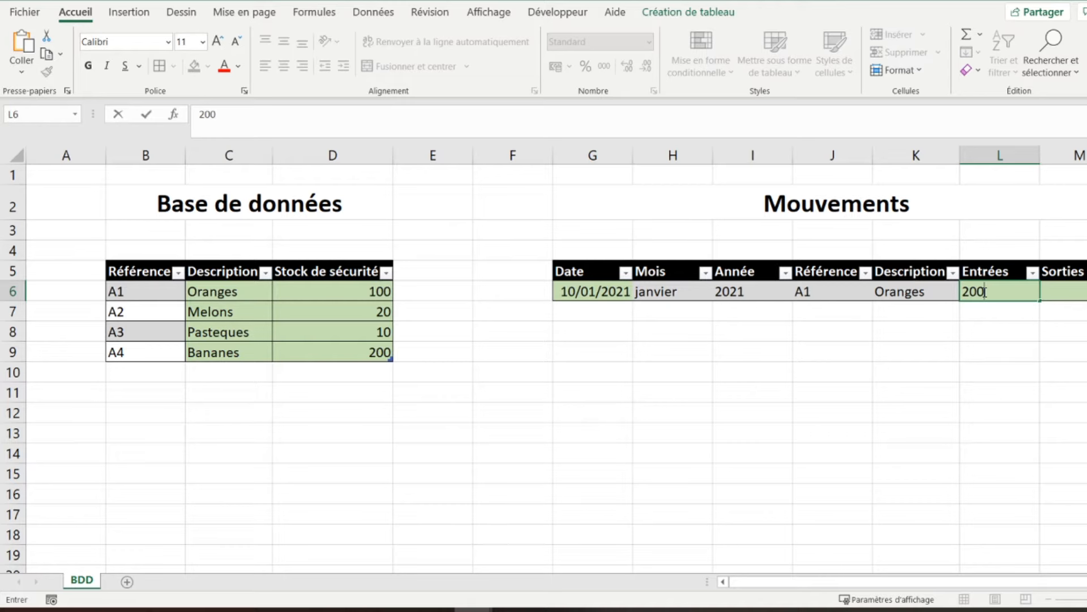
{"action": "key", "text": "Tab"}
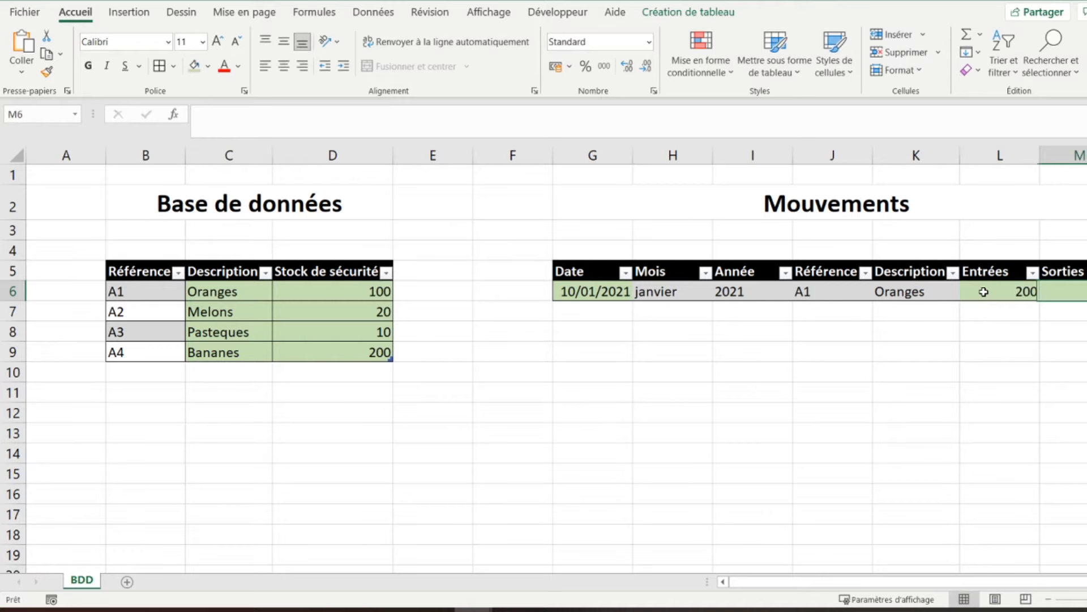
{"action": "type", "text": "2"}
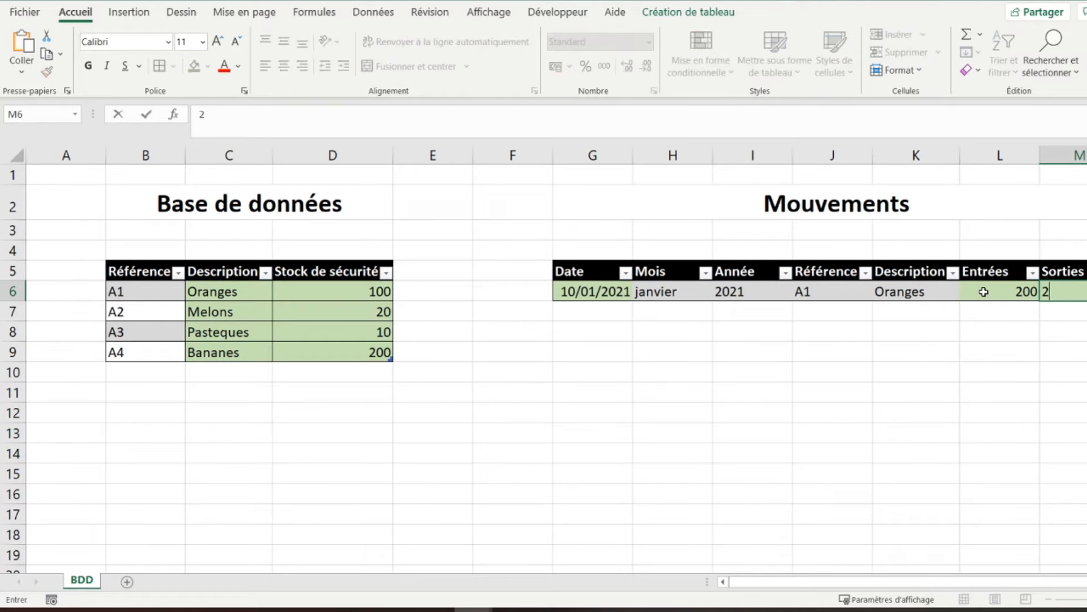
{"action": "key", "text": "Return"}
Start a second movement row with the date 11/01/2021 in cell G7 and select Référence cell J7
{"action": "key", "text": "Left"}
{"action": "key", "text": "Left"}
{"action": "key", "text": "Left"}
{"action": "key", "text": "Left"}
{"action": "key", "text": "Left"}
{"action": "key", "text": "Left"}
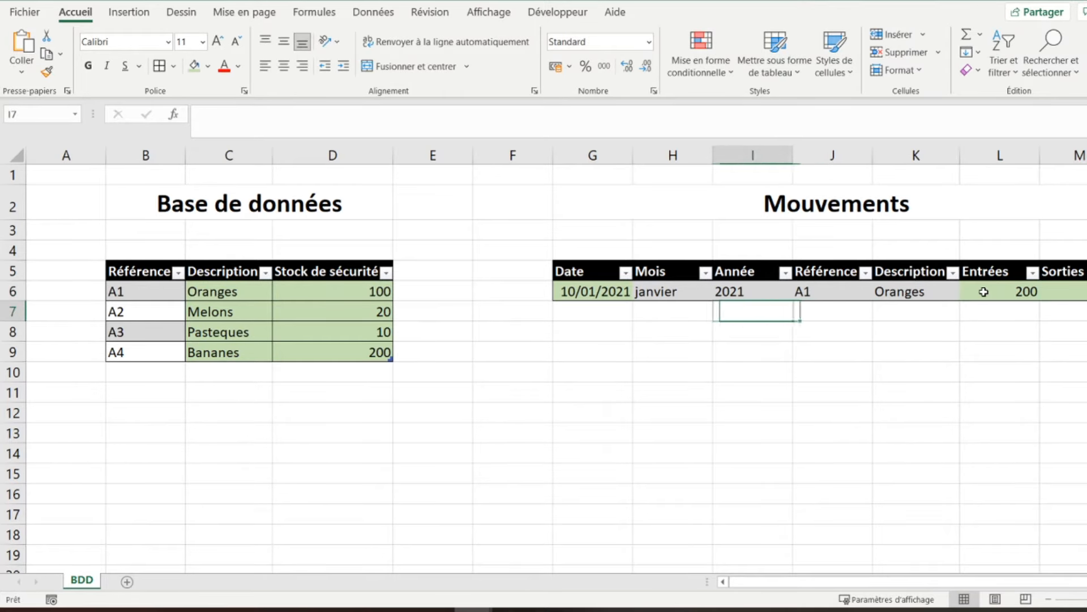
{"action": "type", "text": "11/01/2021"}
{"action": "key", "text": "Tab"}
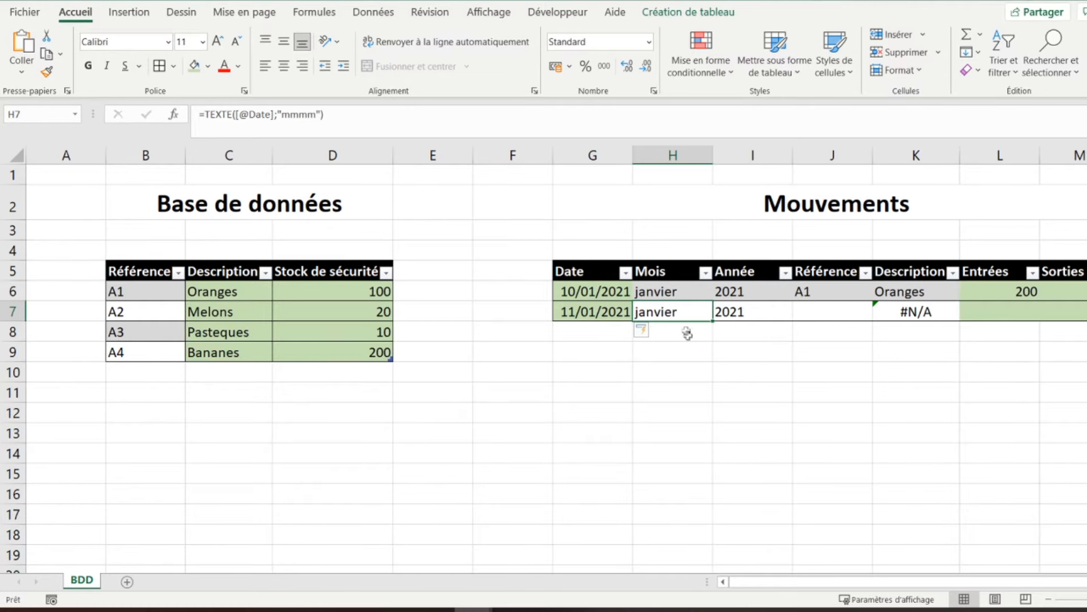
{"action": "left_click", "coordinate": [833, 310]}
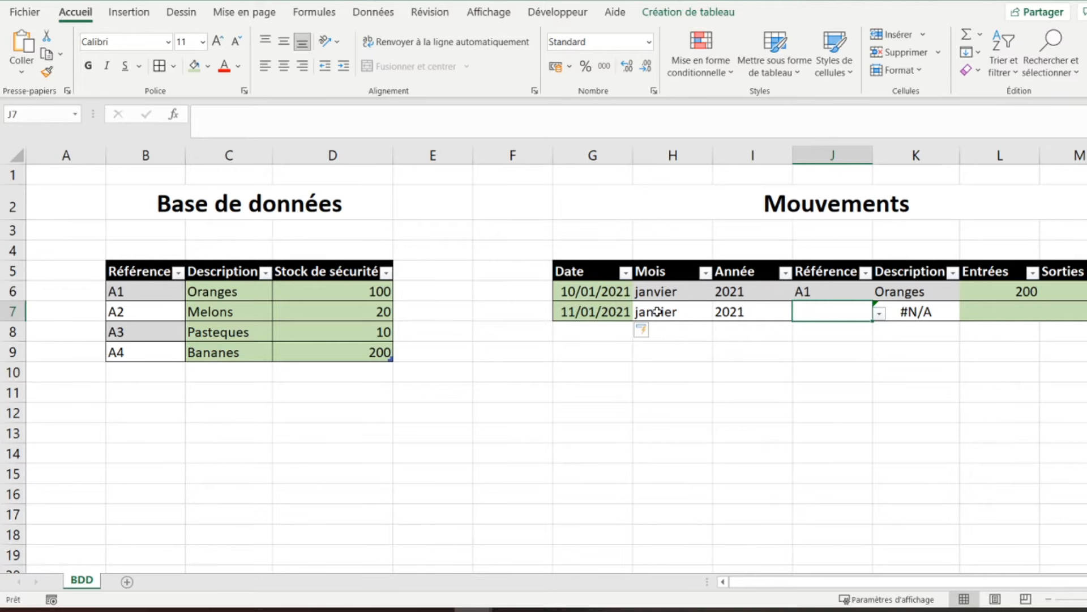
Choose reference A2 from the drop-down in Référence cell J7 of the Mouvements table
{"action": "left_click", "coordinate": [739, 311]}
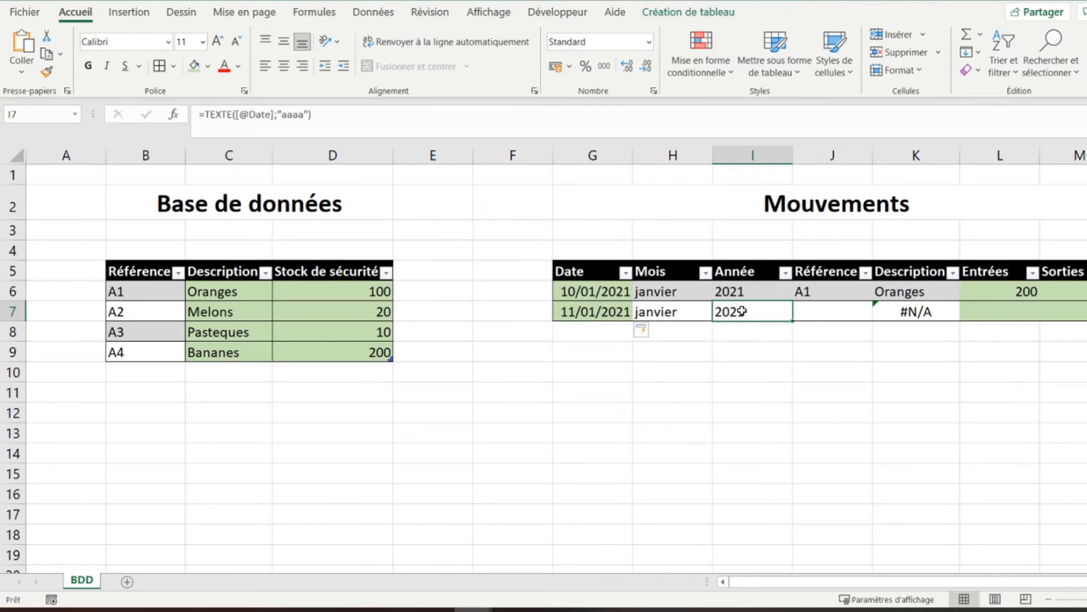
{"action": "left_click", "coordinate": [831, 311]}
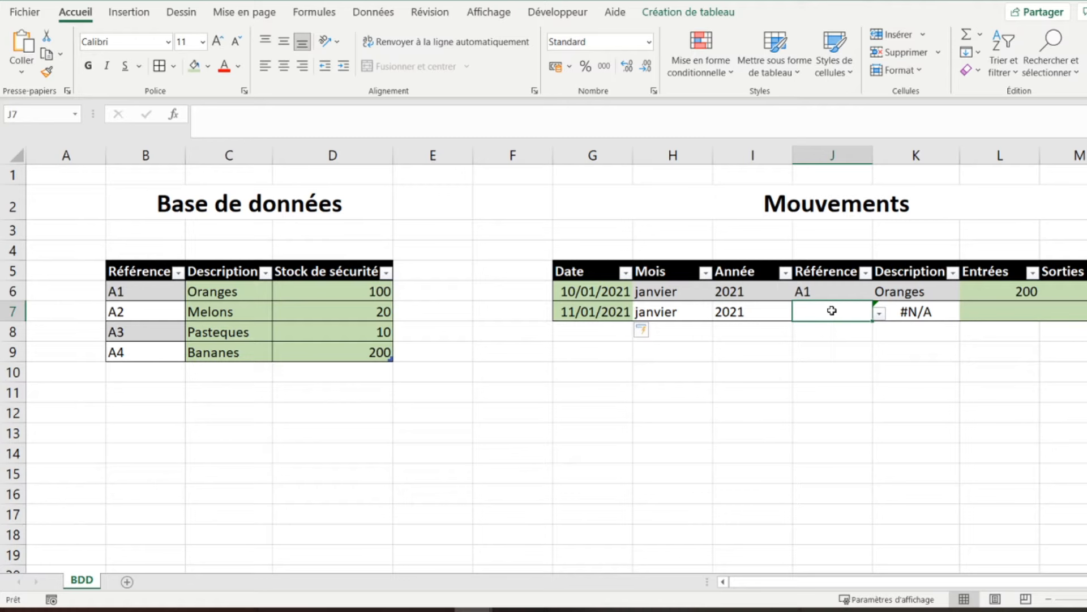
{"action": "left_click", "coordinate": [880, 315]}
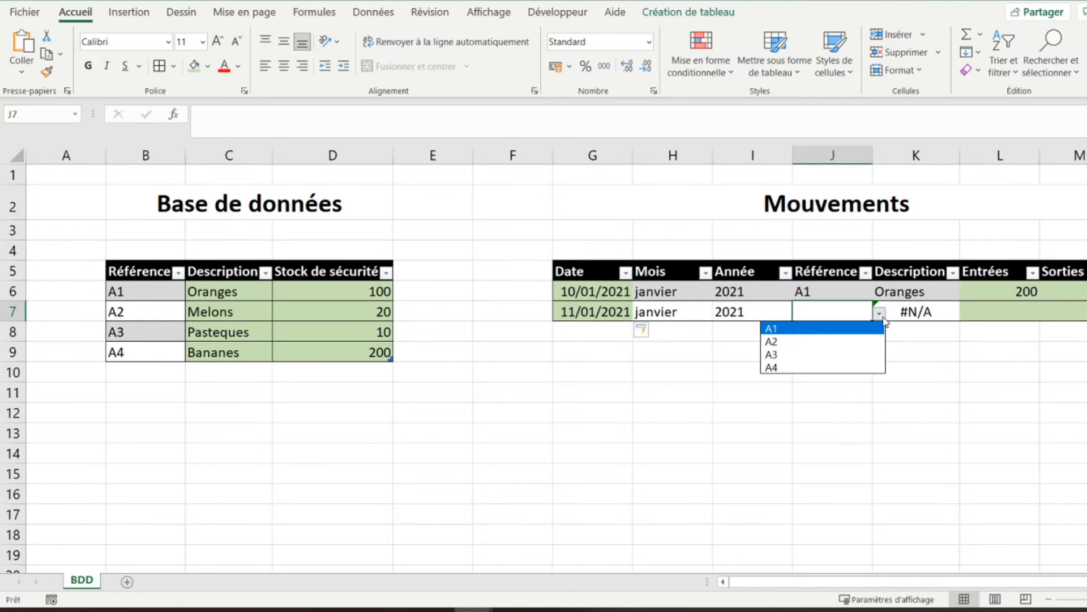
{"action": "left_click", "coordinate": [821, 343]}
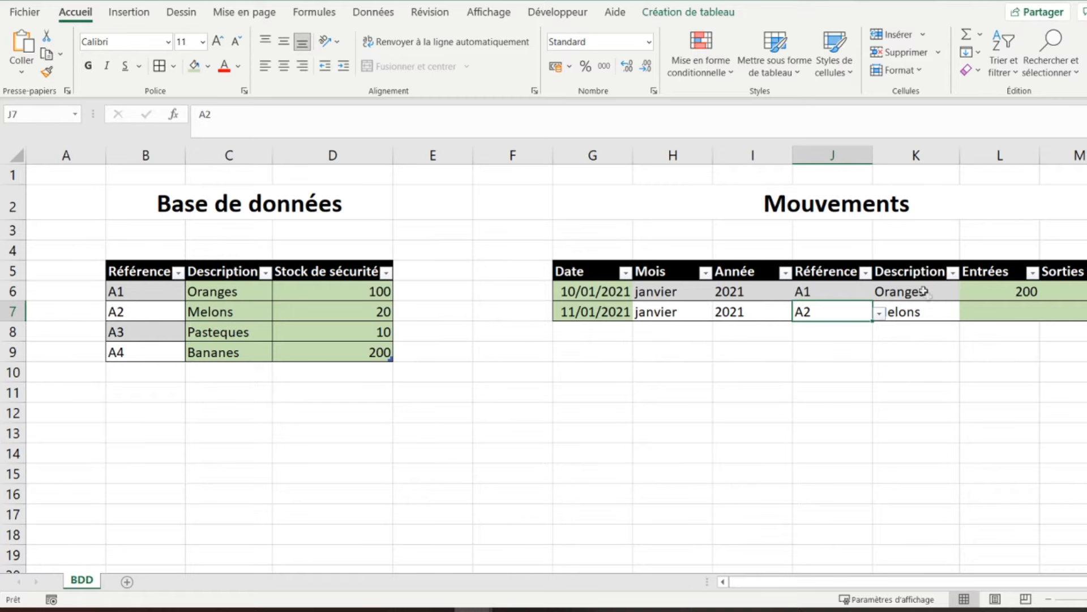
Enter 300 in Entrées cell L7 and 250 in Sorties cell M7
{"action": "left_click", "coordinate": [933, 311]}
{"action": "left_click", "coordinate": [991, 312]}
{"action": "type", "text": "300"}
{"action": "key", "text": "Tab"}
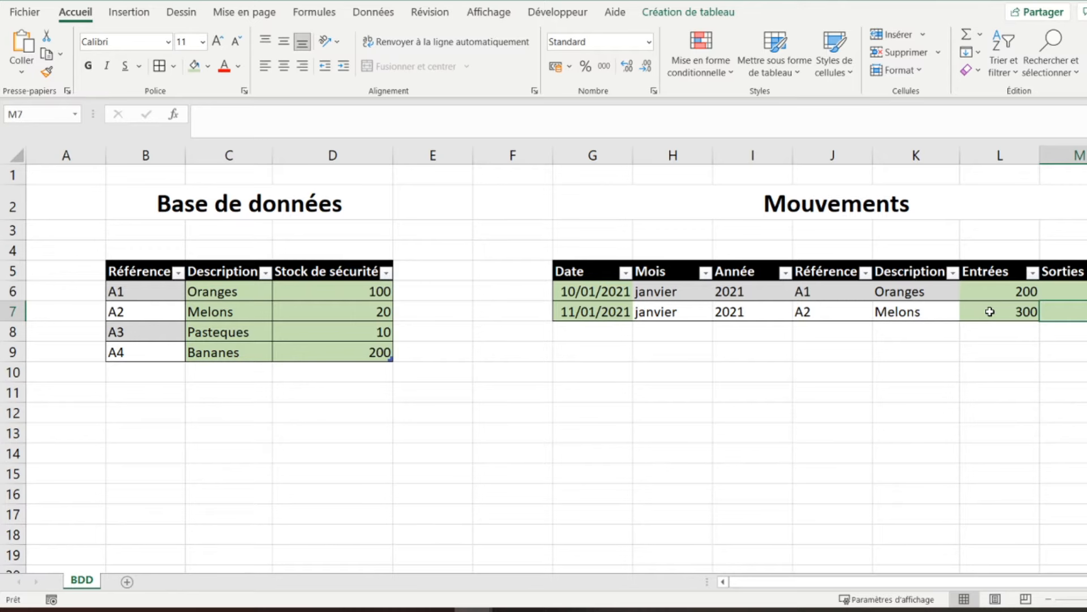
{"action": "type", "text": "250"}
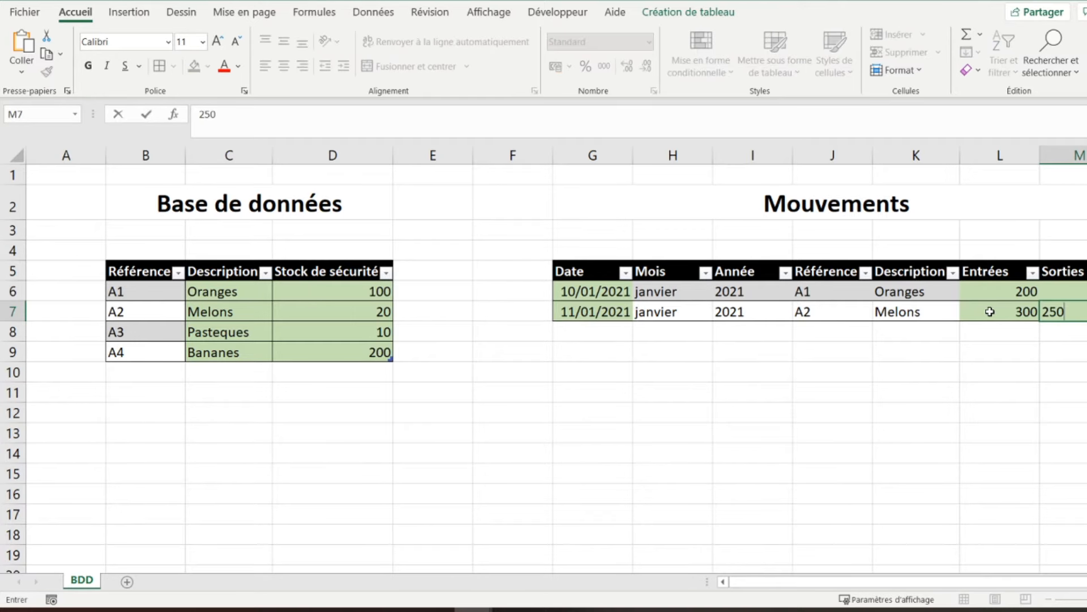
{"action": "key", "text": "Return"}
Return to cell A1 and hide the gridlines on the BDD sheet
{"action": "key", "text": "Left"}
{"action": "key", "text": "Left"}
{"action": "key", "text": "Left"}
{"action": "key", "text": "Left"}
{"action": "key", "text": "Left"}
{"action": "key", "text": "Left"}
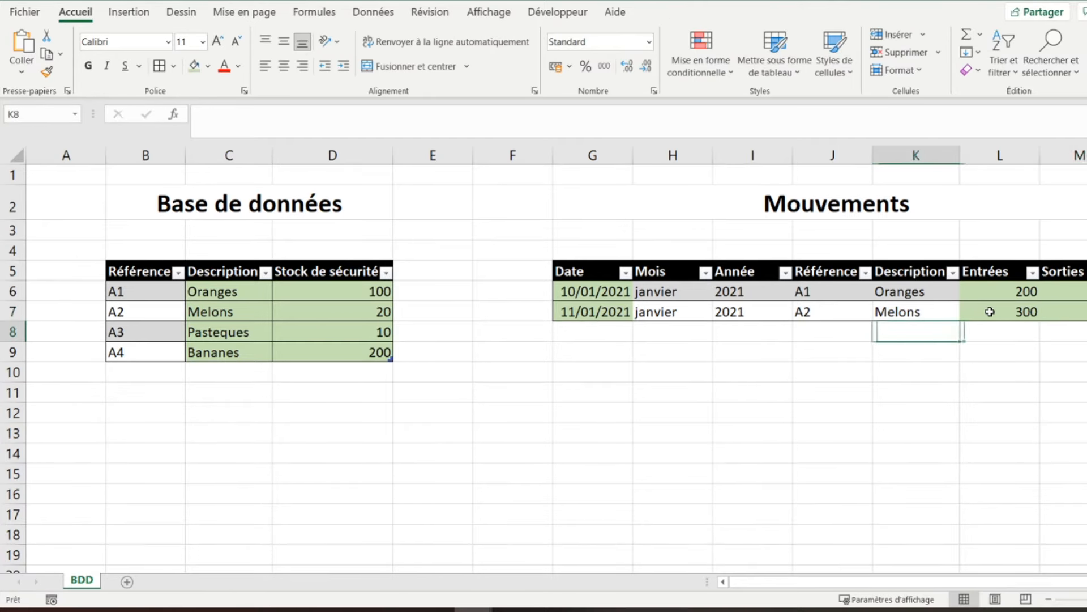
{"action": "key", "text": "Up"}
{"action": "key", "text": "Up"}
{"action": "key", "text": "Up"}
{"action": "key", "text": "Up"}
{"action": "key", "text": "Up"}
{"action": "key", "text": "Up"}
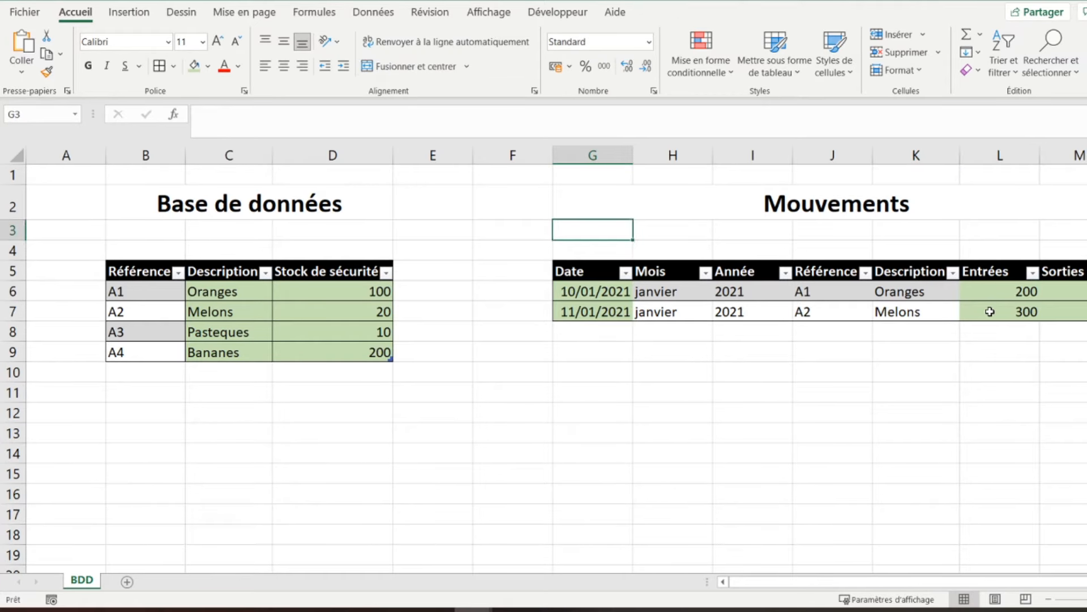
{"action": "key", "text": "Left"}
{"action": "key", "text": "Left"}
{"action": "key", "text": "Left"}
{"action": "key", "text": "Left"}
{"action": "key", "text": "Left"}
{"action": "key", "text": "Left"}
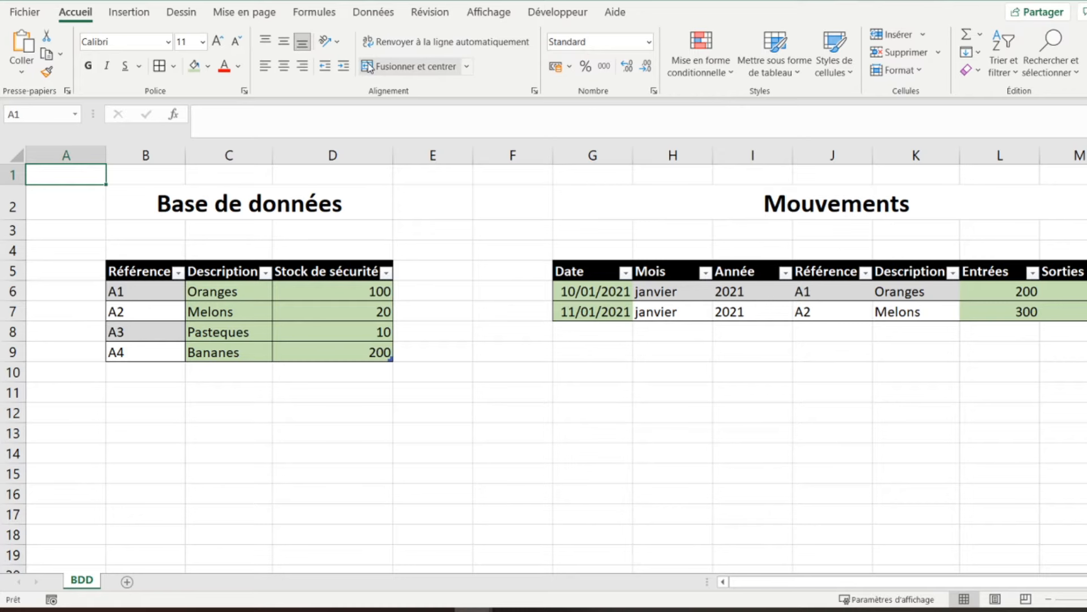
{"action": "left_click", "coordinate": [486, 16]}
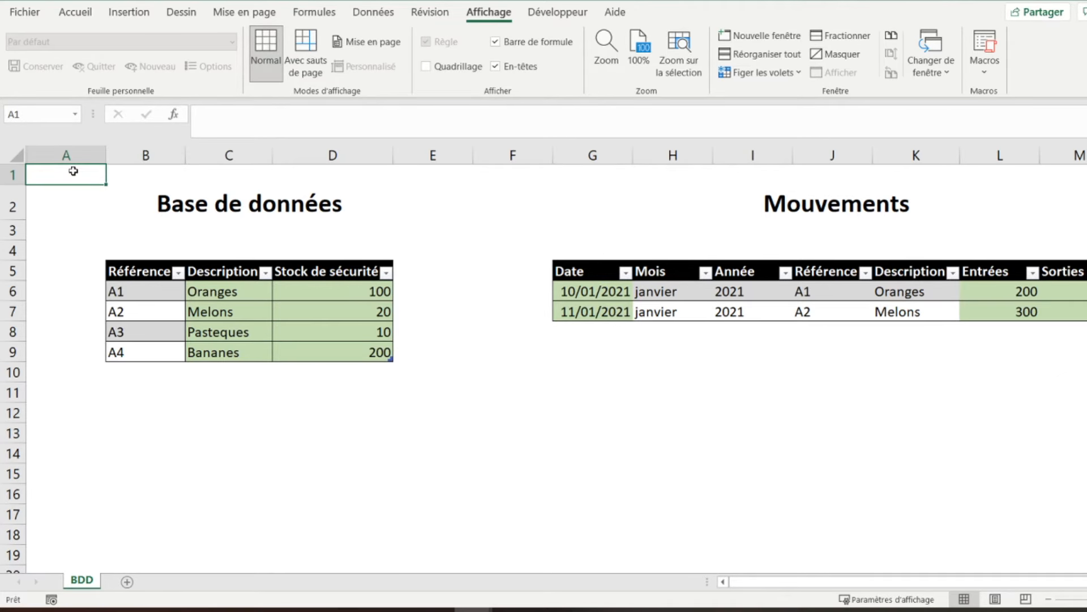
Look through the Mouvements table's dated entries from January to the last months of 2021
{"action": "left_click", "coordinate": [594, 331]}
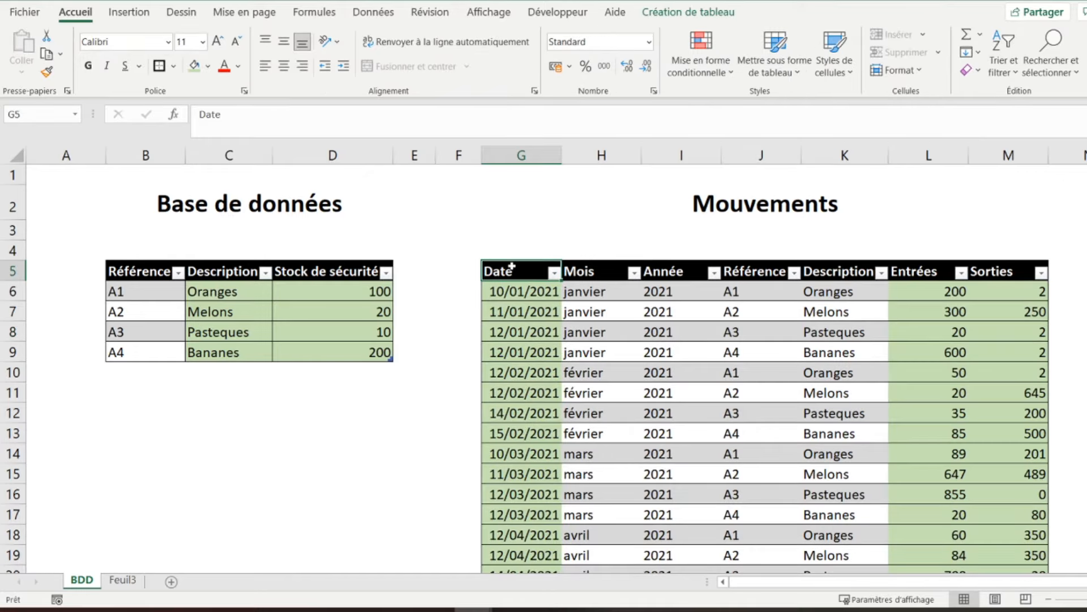
{"action": "scroll", "coordinate": [631, 360], "scroll_direction": "down", "scroll_amount": 7}
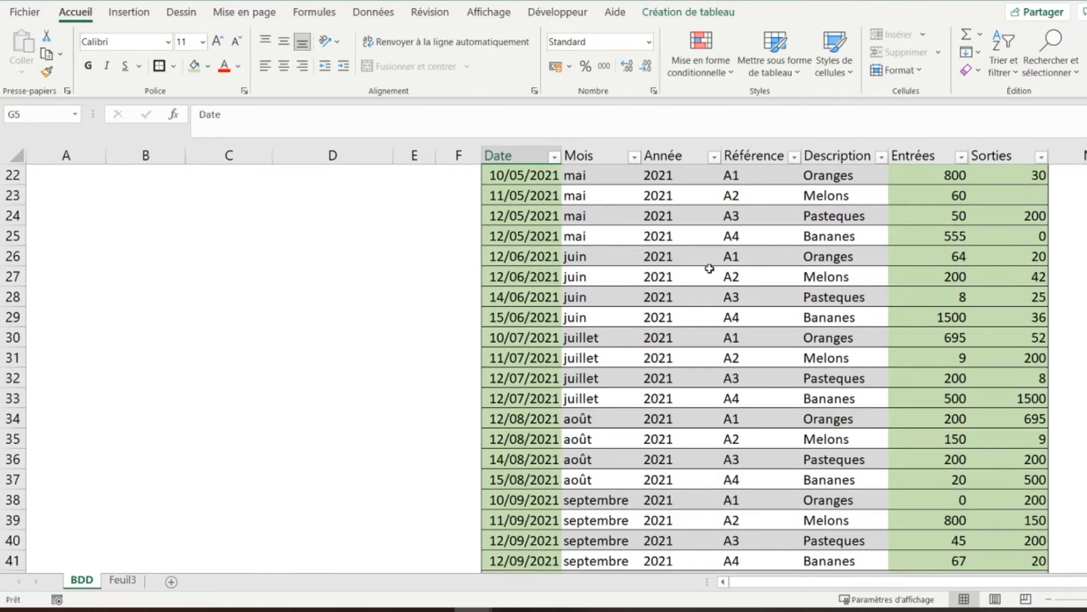
{"action": "scroll", "coordinate": [593, 338], "scroll_direction": "down", "scroll_amount": 3}
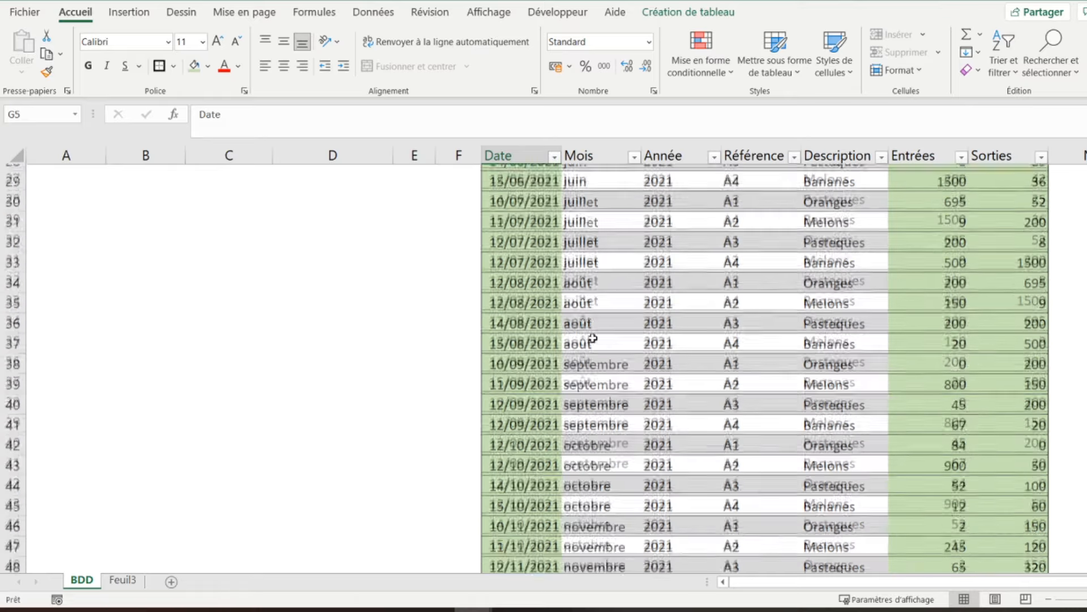
{"action": "scroll", "coordinate": [593, 338], "scroll_direction": "down", "scroll_amount": 3}
{"action": "scroll", "coordinate": [593, 338], "scroll_direction": "up", "scroll_amount": 13}
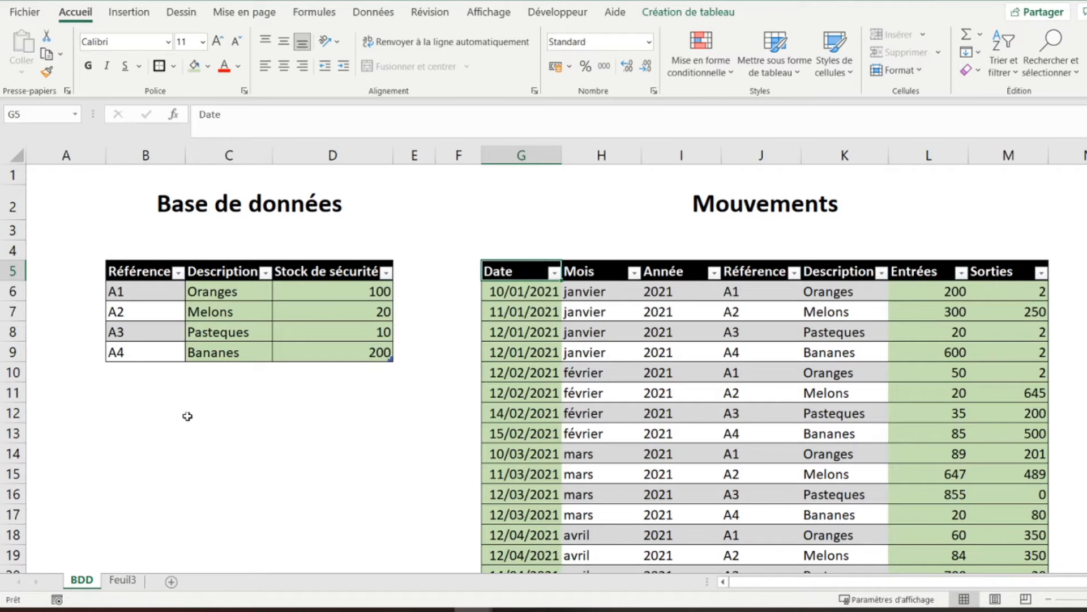
Rename the sheet Feuil3 as Tableau de bord
{"action": "left_click", "coordinate": [122, 581]}
{"action": "double_click", "coordinate": [123, 581]}
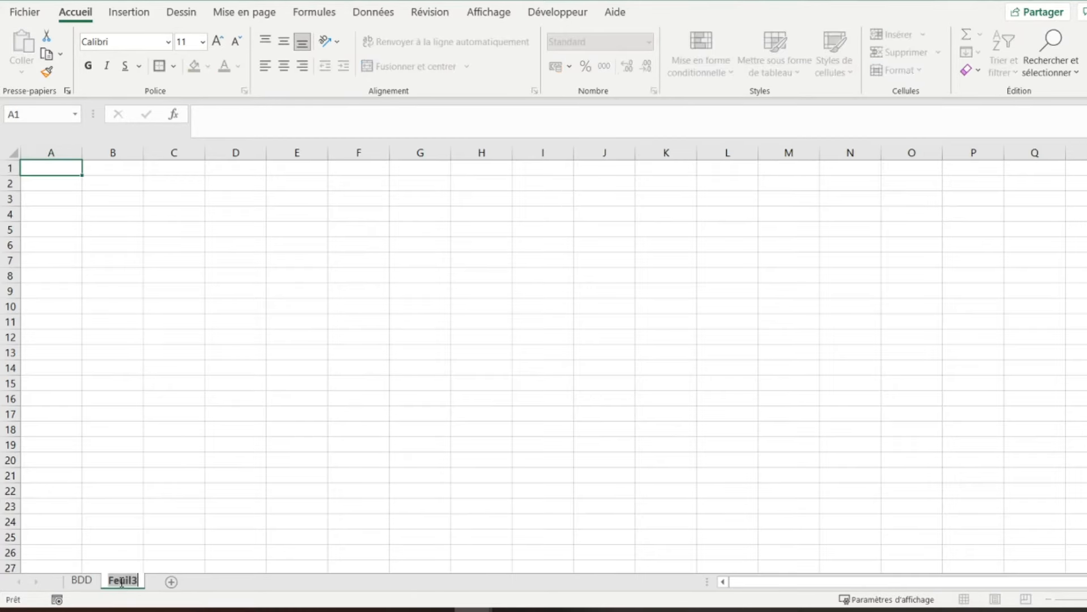
{"action": "type", "text": "Tabl"}
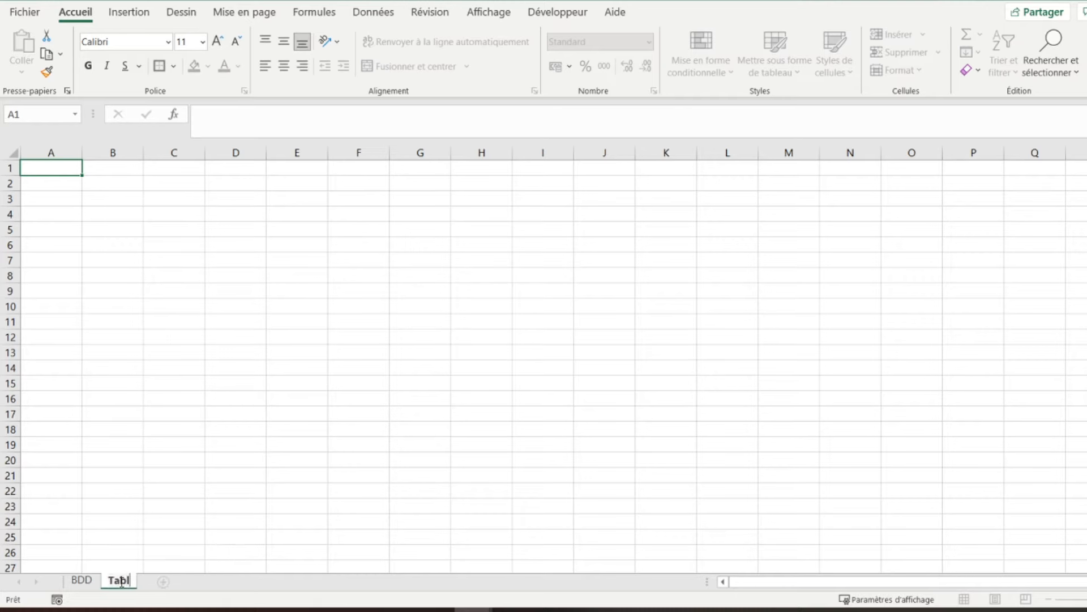
{"action": "type", "text": "eau de bord"}
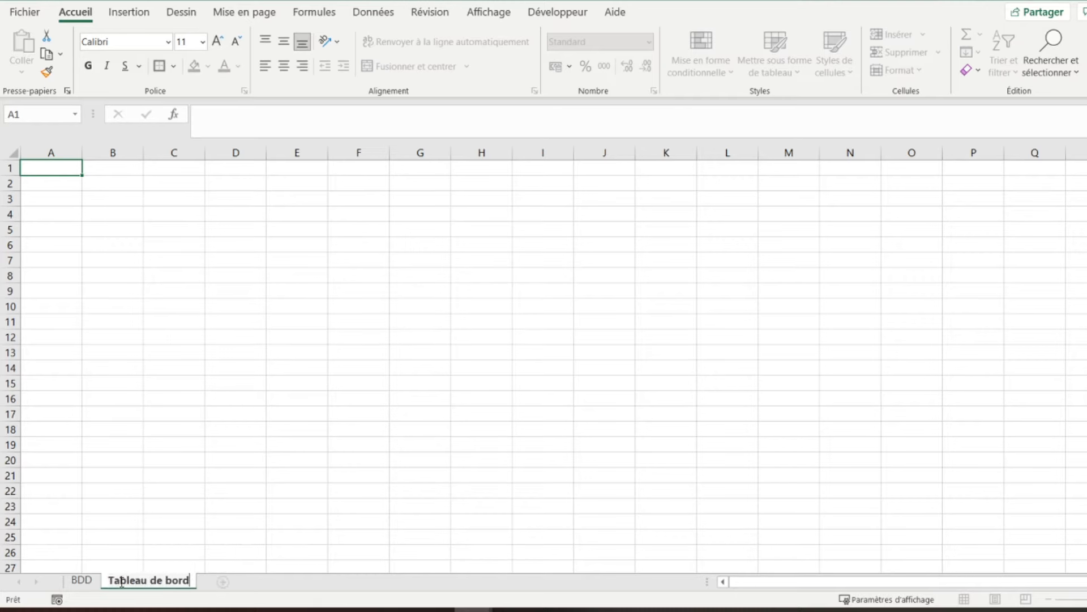
{"action": "key", "text": "Return"}
Merge and centre the range B2:J3 on the Tableau de bord sheet
{"action": "key", "text": "Down"}
{"action": "key", "text": "Right"}
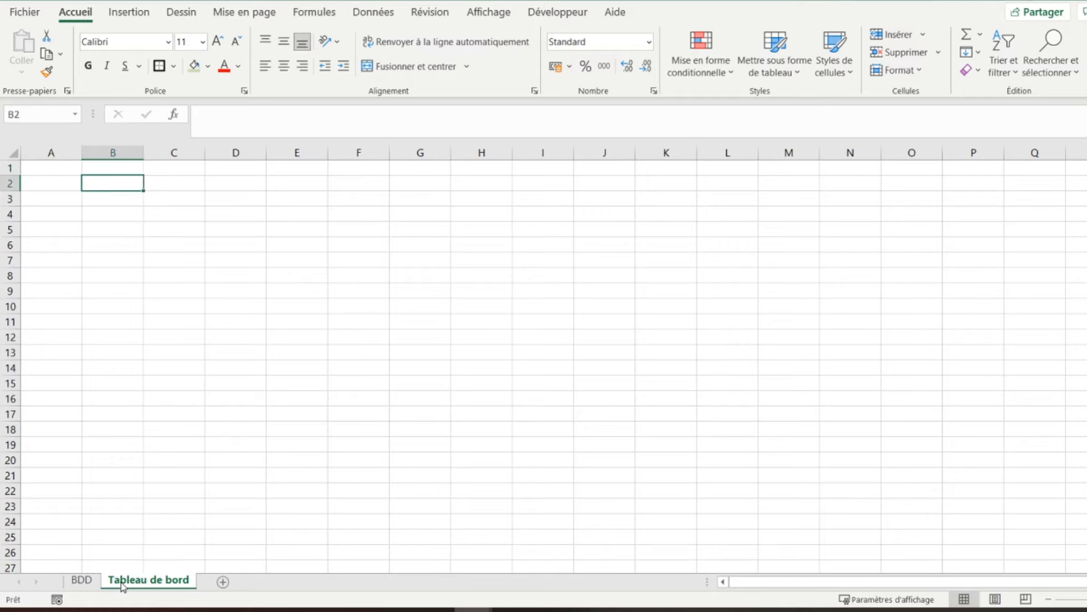
{"action": "key", "text": "shift+Down"}
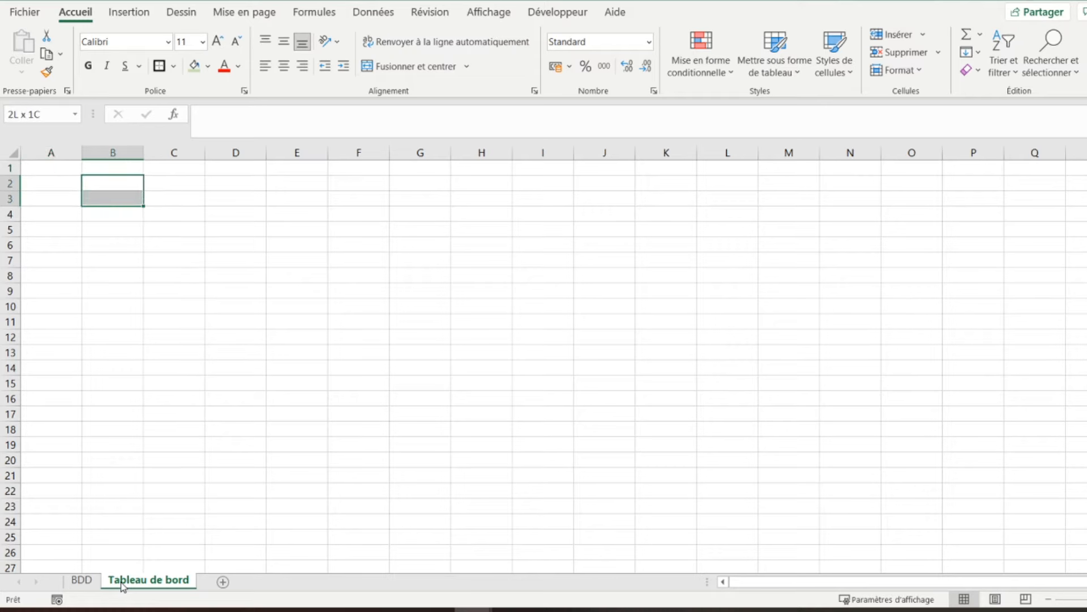
{"action": "key", "text": "shift+Right"}
{"action": "key", "text": "shift+Right"}
{"action": "key", "text": "shift+Right"}
{"action": "key", "text": "shift+Right"}
{"action": "key", "text": "shift+Right"}
{"action": "key", "text": "shift+Right"}
{"action": "key", "text": "shift+Right"}
{"action": "key", "text": "shift+Right"}
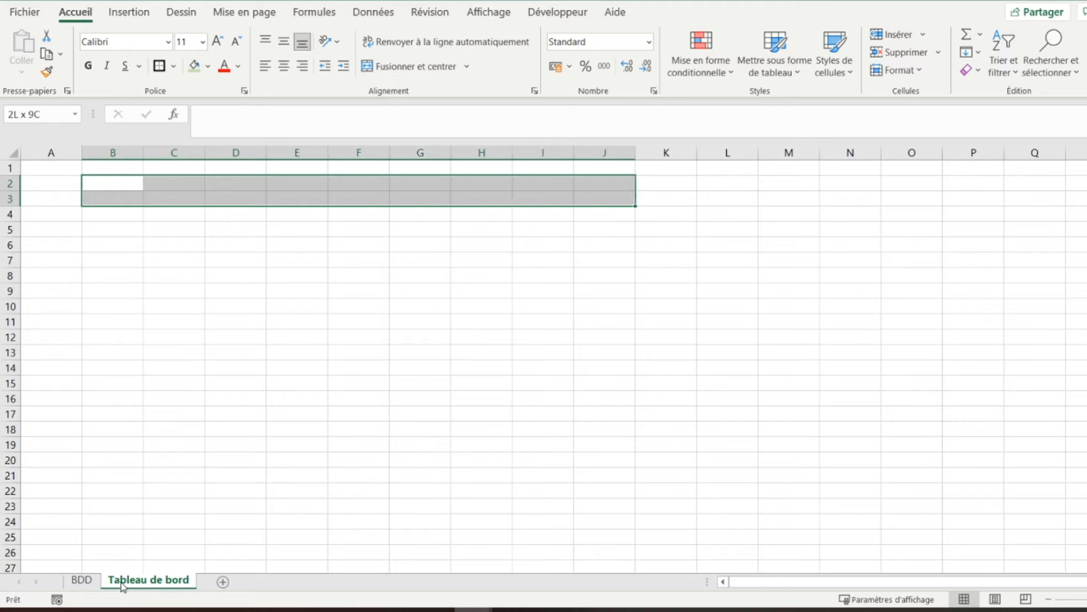
{"action": "key", "text": "shift+Right"}
{"action": "key", "text": "shift+Right"}
{"action": "key", "text": "shift+Left"}
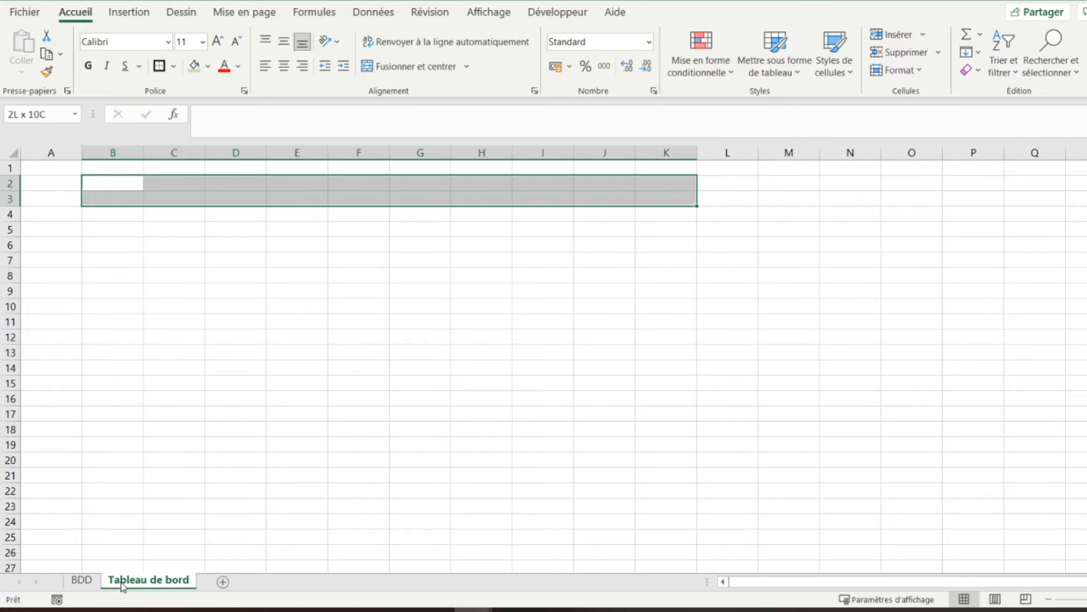
{"action": "key", "text": "shift+Left"}
{"action": "key", "text": "shift+Left"}
{"action": "key", "text": "shift+Right"}
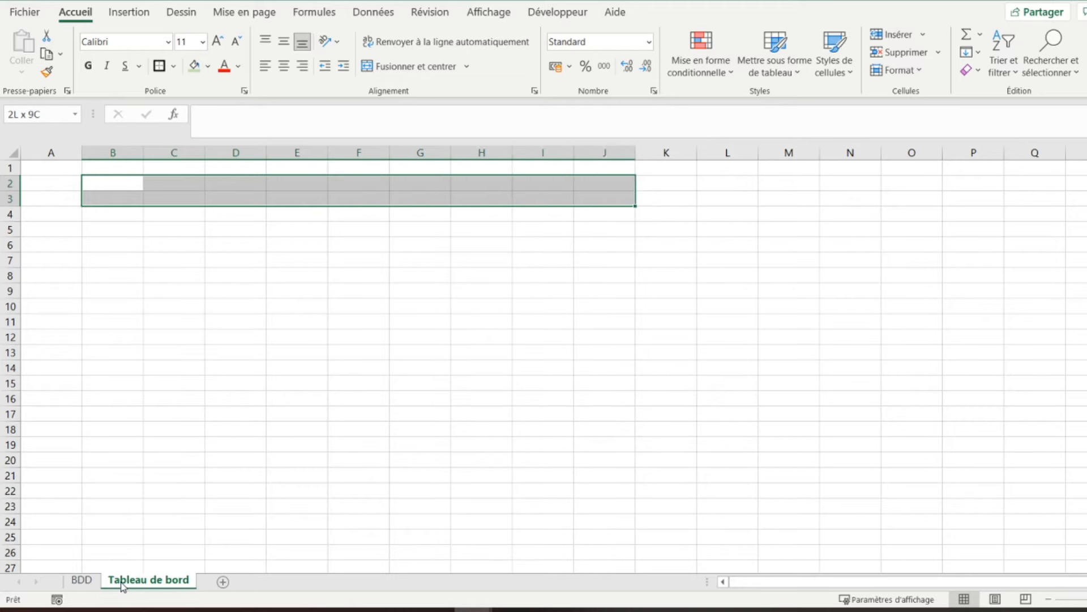
{"action": "left_click", "coordinate": [426, 71]}
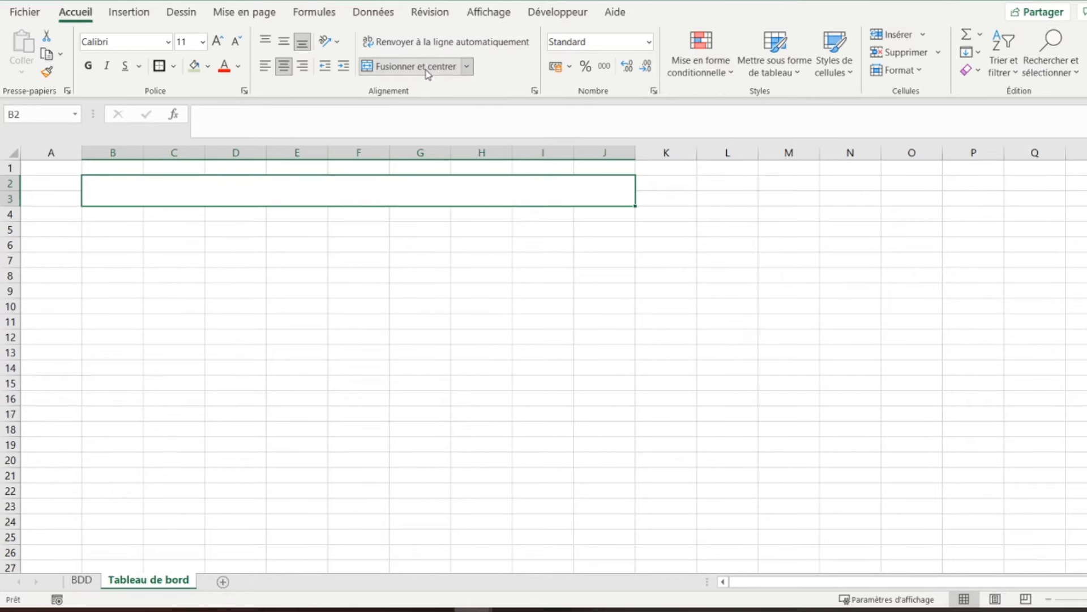
Enter the title Gestion des stocks in the merged cell B2:J3
{"action": "type", "text": "Gestio"}
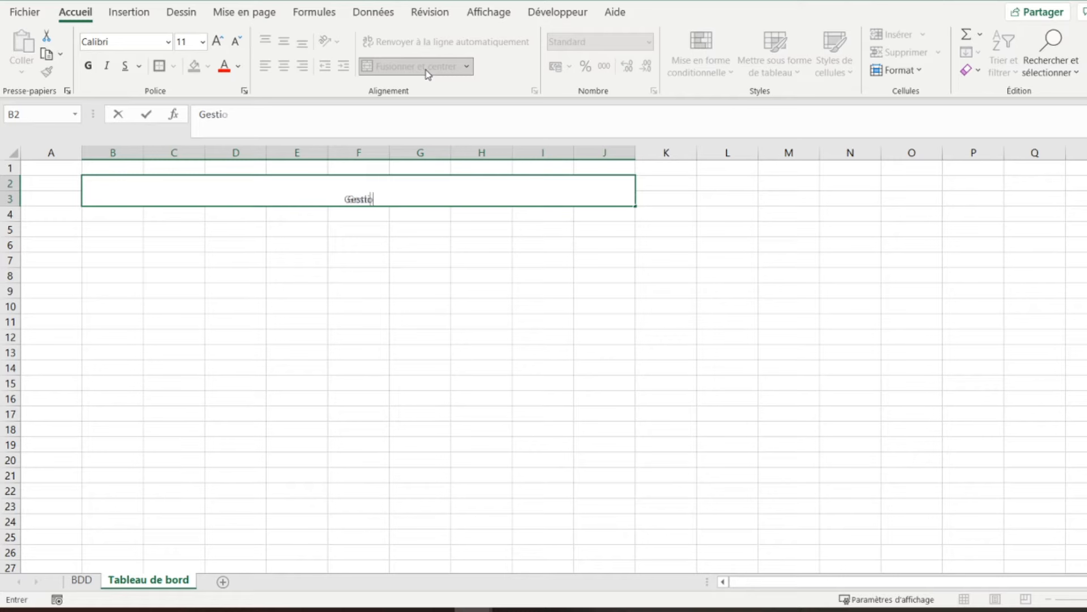
{"action": "type", "text": "n des"}
{"action": "key", "text": "BackSpace"}
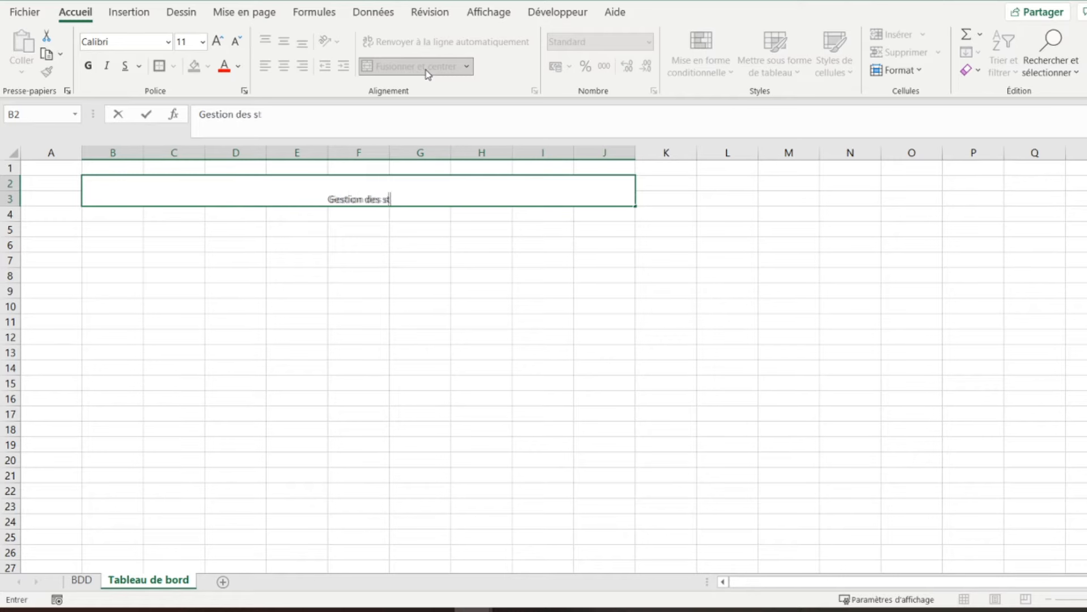
{"action": "type", "text": "tocks"}
{"action": "key", "text": "Return"}
Format the Gestion des stocks title as vertically centred, bold, size 20 text with an outside border
{"action": "key", "text": "Up"}
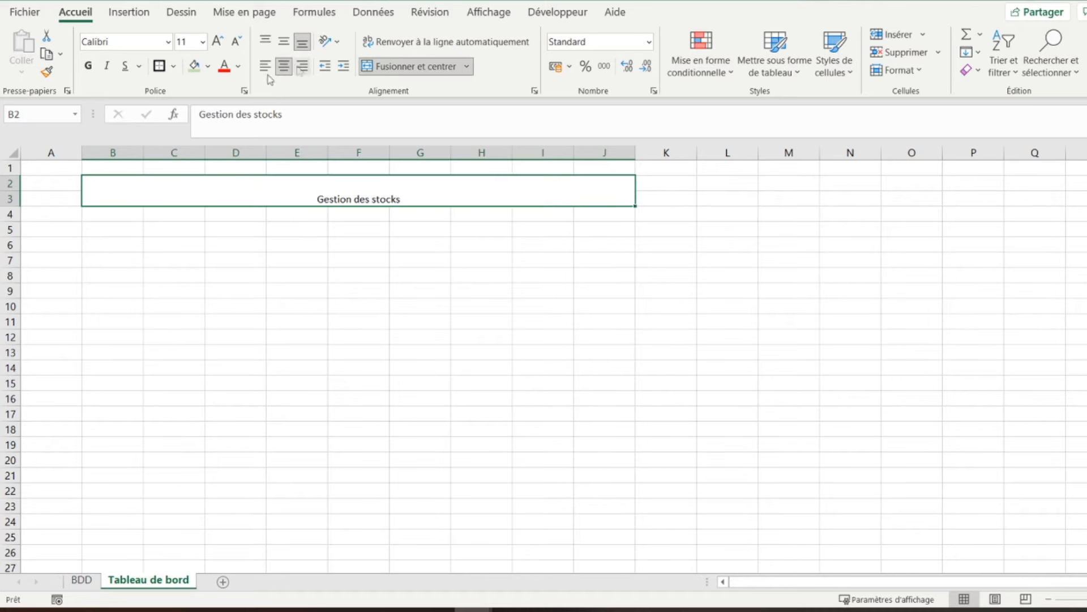
{"action": "left_click", "coordinate": [284, 45]}
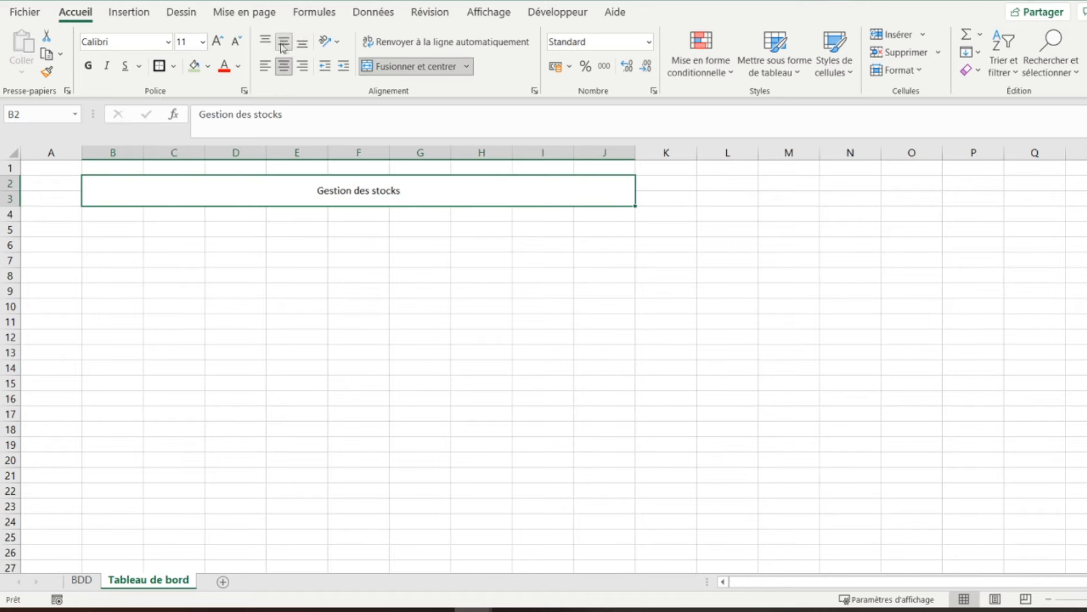
{"action": "left_click", "coordinate": [218, 41]}
{"action": "left_click", "coordinate": [218, 42]}
{"action": "left_click", "coordinate": [218, 42]}
{"action": "left_click", "coordinate": [218, 42]}
{"action": "left_click", "coordinate": [218, 42]}
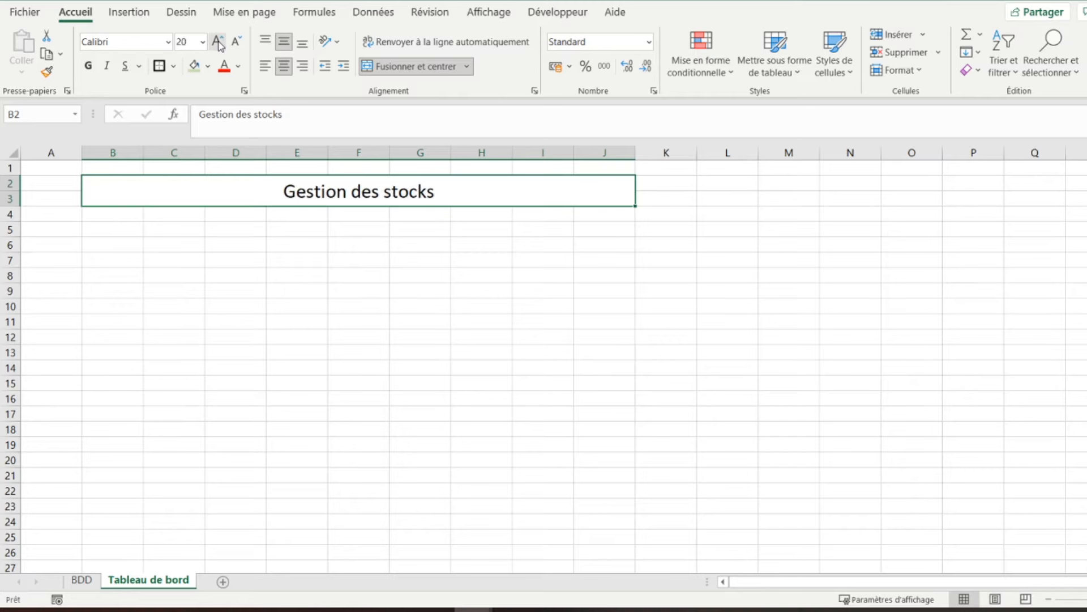
{"action": "left_click", "coordinate": [88, 66]}
{"action": "left_click", "coordinate": [159, 66]}
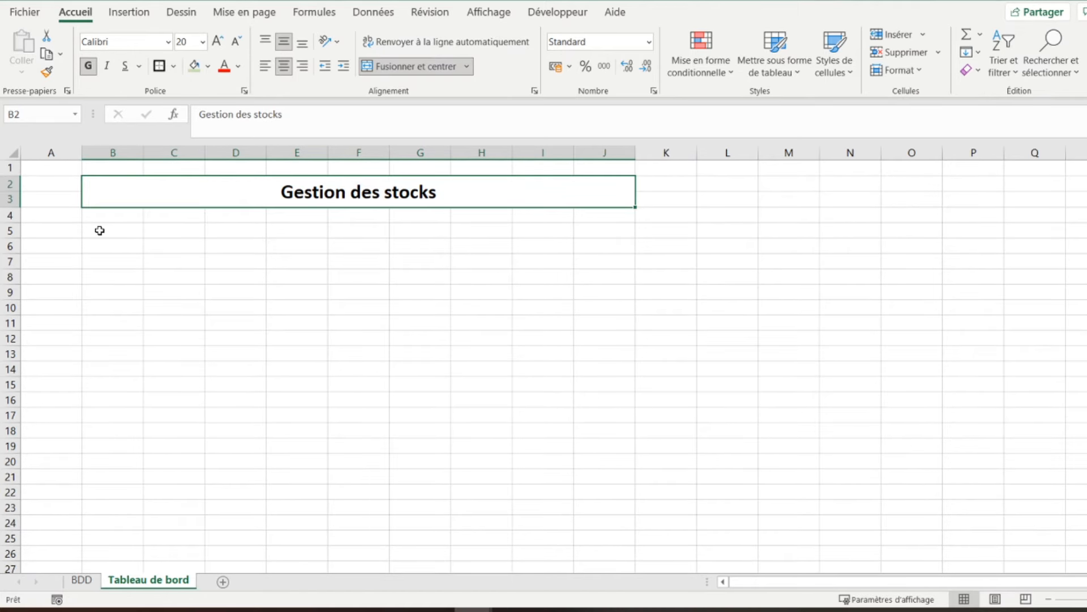
Enter the label Sélectionner une année in cell B5
{"action": "left_click", "coordinate": [99, 230]}
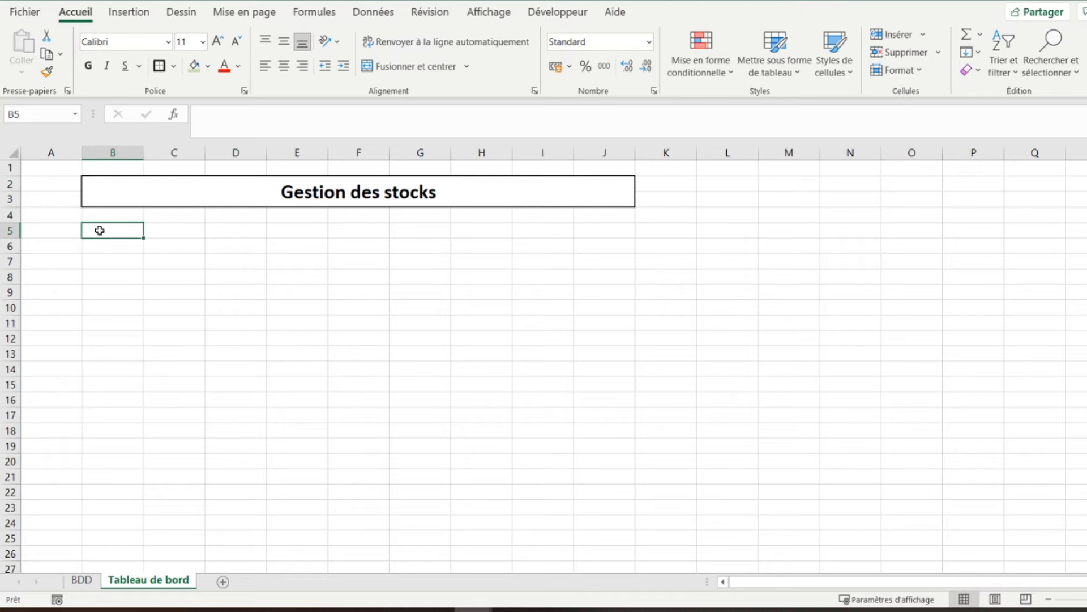
{"action": "type", "text": "S"}
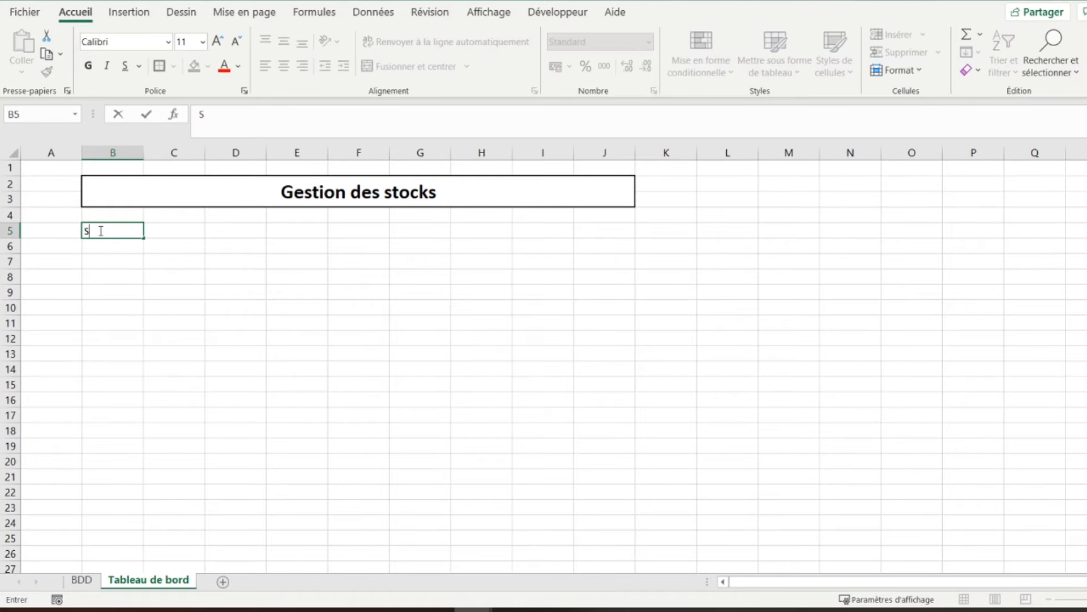
{"action": "type", "text": "électionne"}
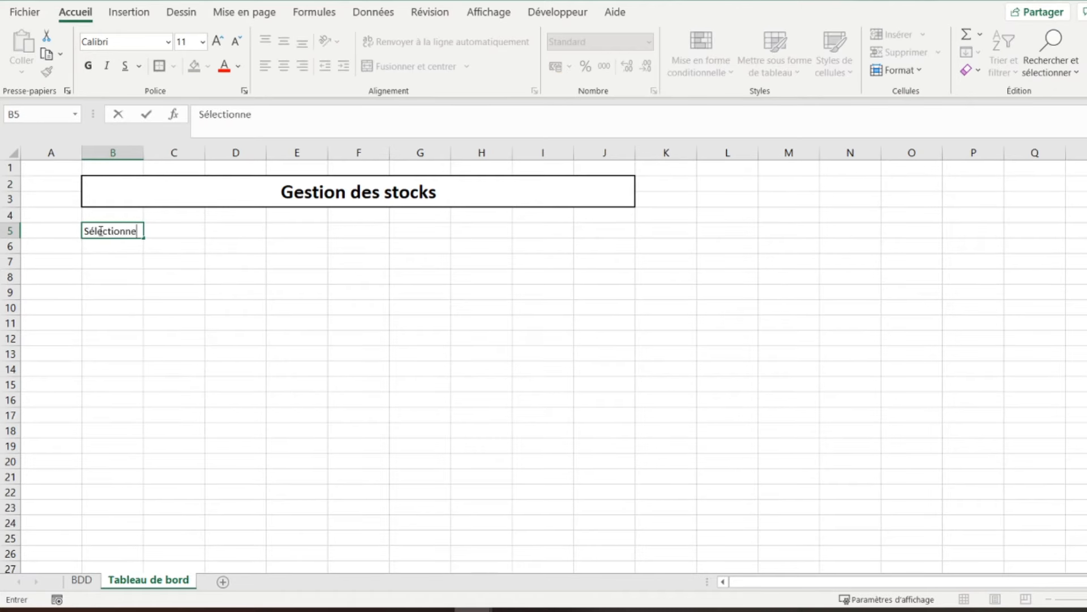
{"action": "type", "text": "r une année"}
{"action": "key", "text": "ctrl+Return"}
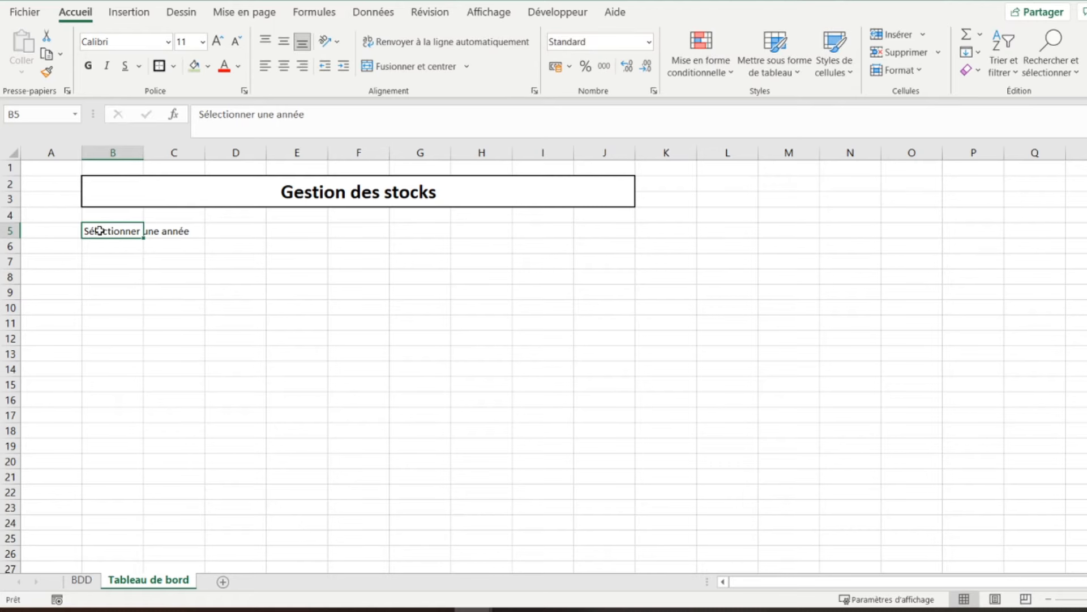
Merge and centre the year label across B5:C5 with an outside border and bold text, and select cell D5
{"action": "key", "text": "shift+Right"}
{"action": "left_click", "coordinate": [416, 66]}
{"action": "left_click", "coordinate": [159, 66]}
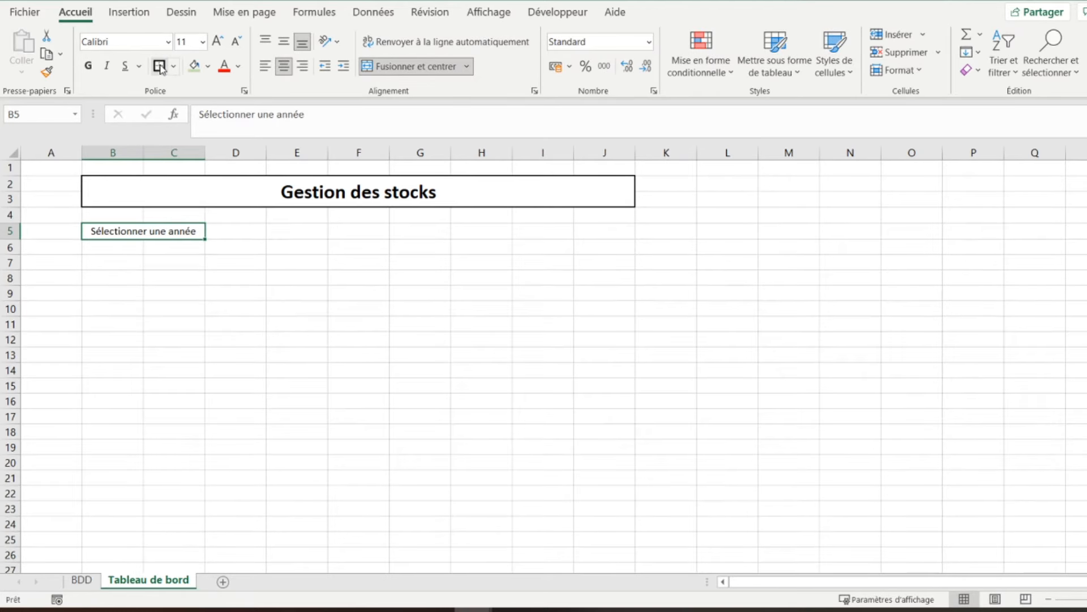
{"action": "left_click", "coordinate": [89, 65]}
{"action": "key", "text": "Right"}
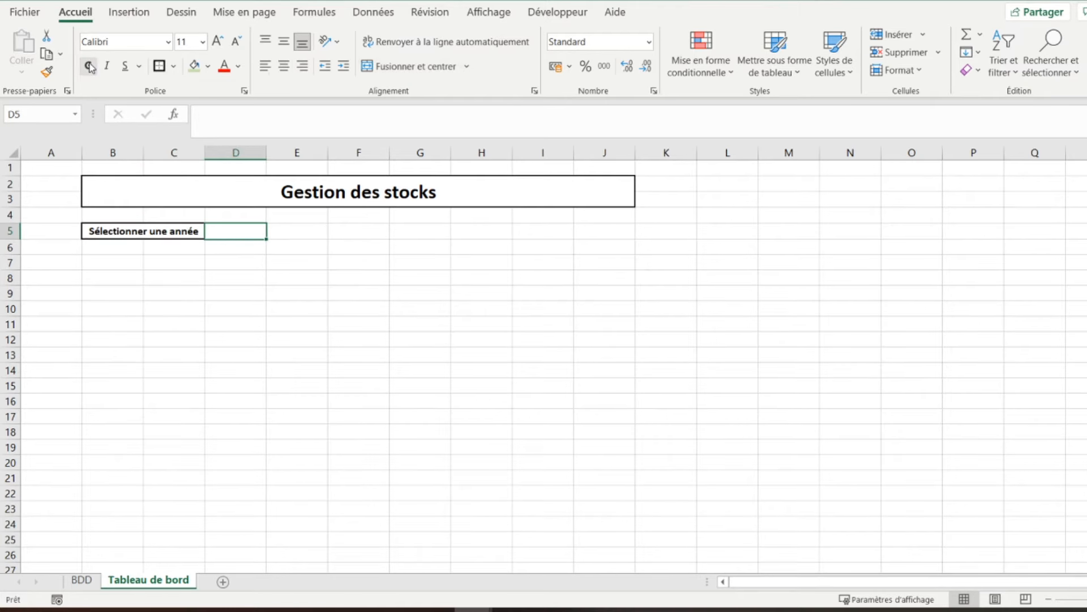
Enter the label Sélectionner un produit in D5, merged and centred across D5:E5 in bold with an outside border
{"action": "type", "text": "Sé"}
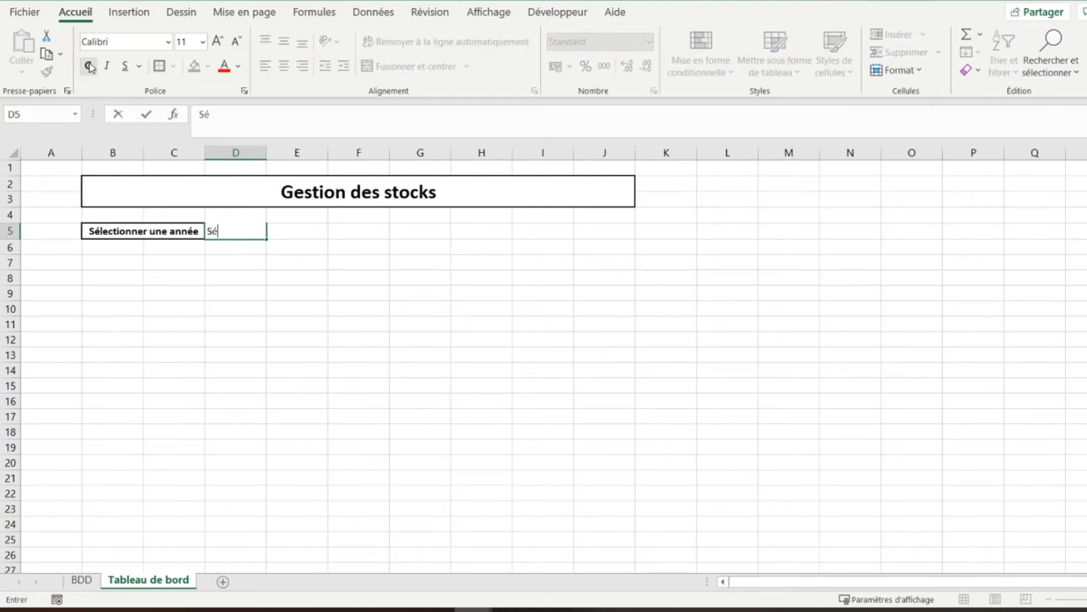
{"action": "type", "text": "lectionner un"}
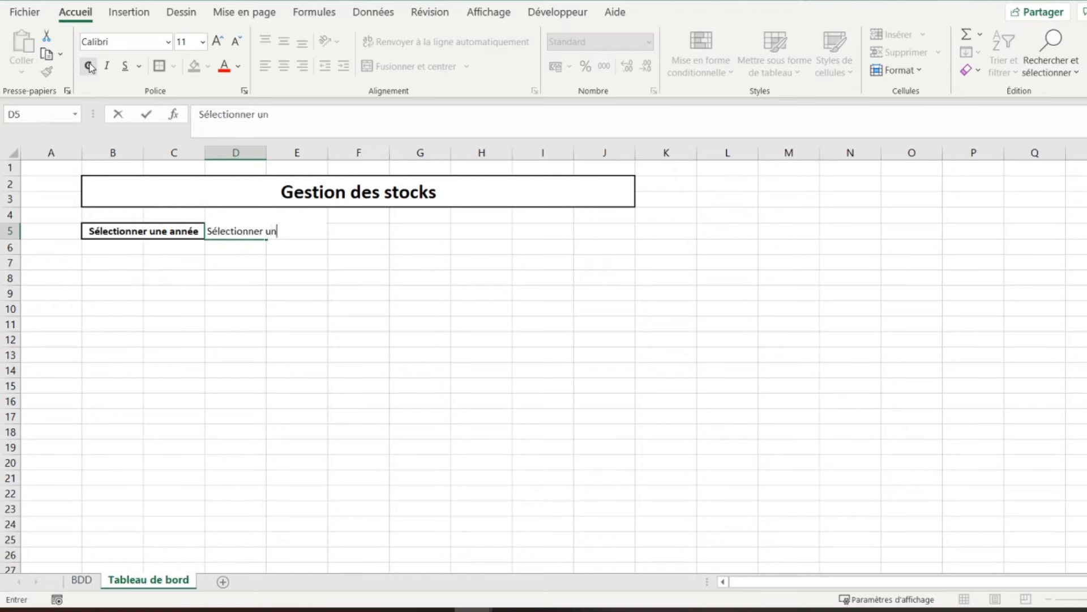
{"action": "type", "text": " produit"}
{"action": "key", "text": "ctrl+Return"}
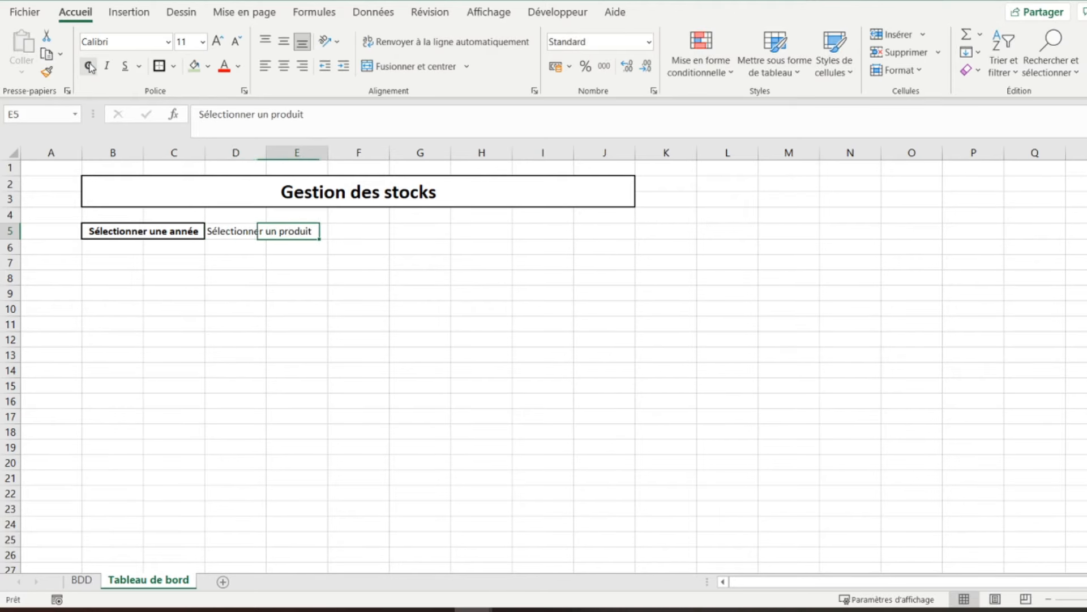
{"action": "key", "text": "shift+Right"}
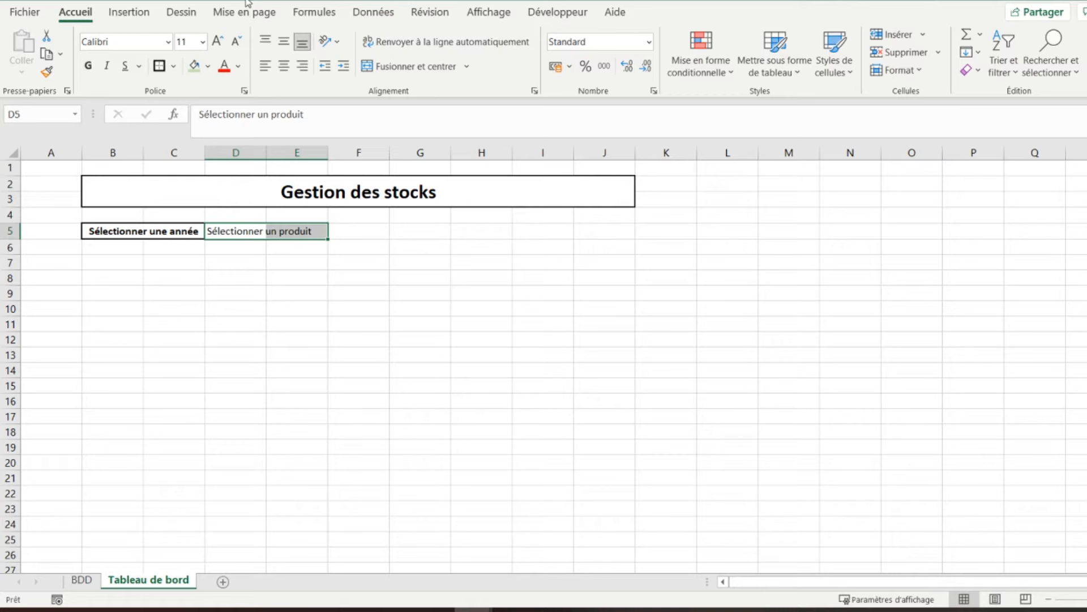
{"action": "left_click", "coordinate": [390, 67]}
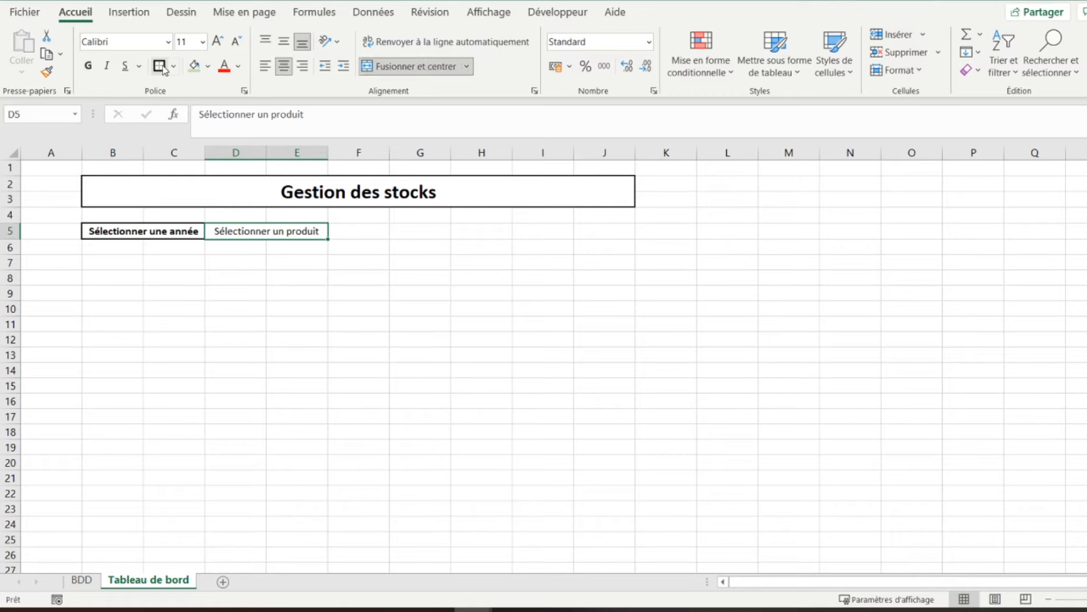
{"action": "left_click", "coordinate": [87, 66]}
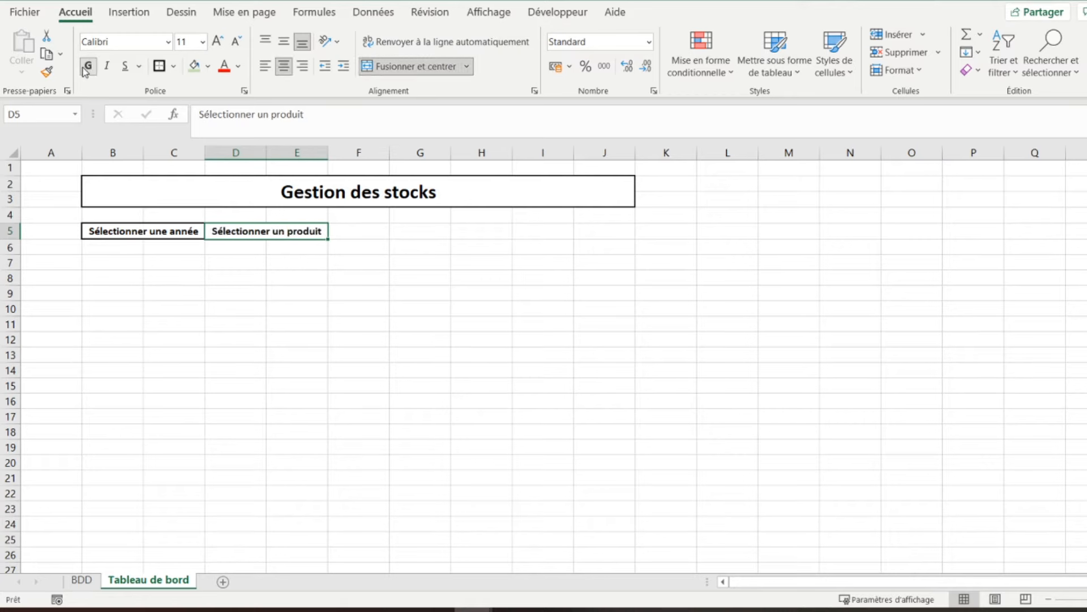
Enter the label Type de mouvement in F5, merged and centred across F5:G5 in bold with an outside border
{"action": "key", "text": "Right"}
{"action": "type", "text": "Type de m"}
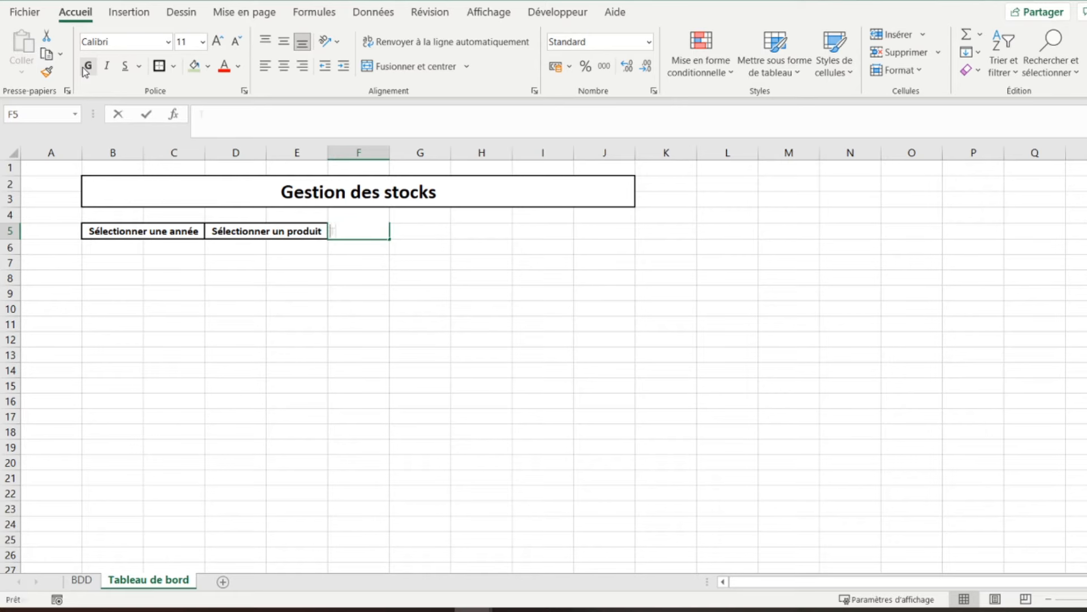
{"action": "type", "text": "ouvement"}
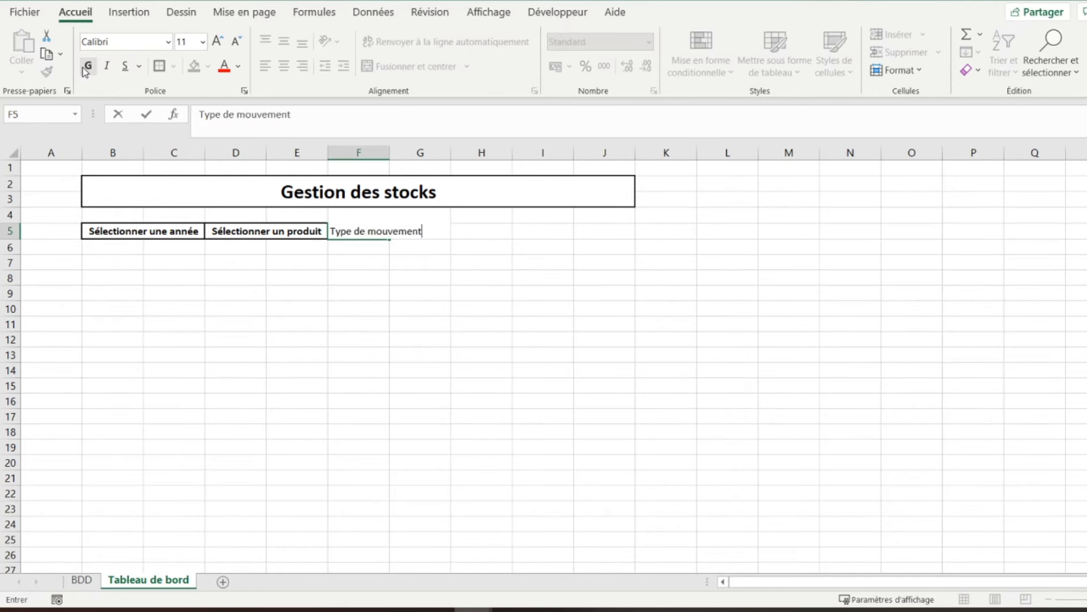
{"action": "key", "text": "Right"}
{"action": "key", "text": "Left"}
{"action": "key", "text": "shift+Right"}
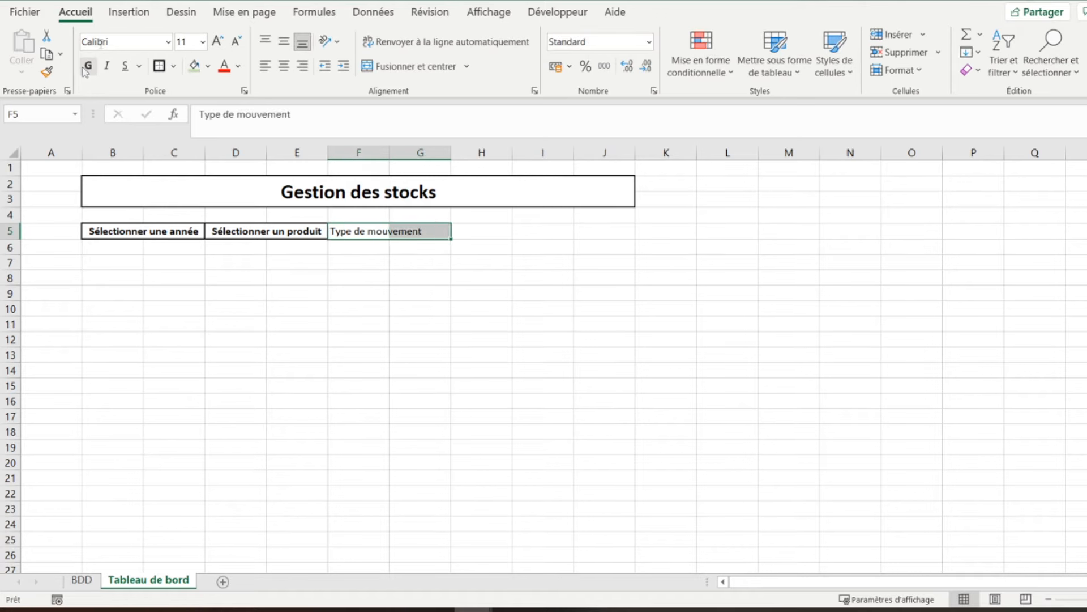
{"action": "left_click", "coordinate": [374, 66]}
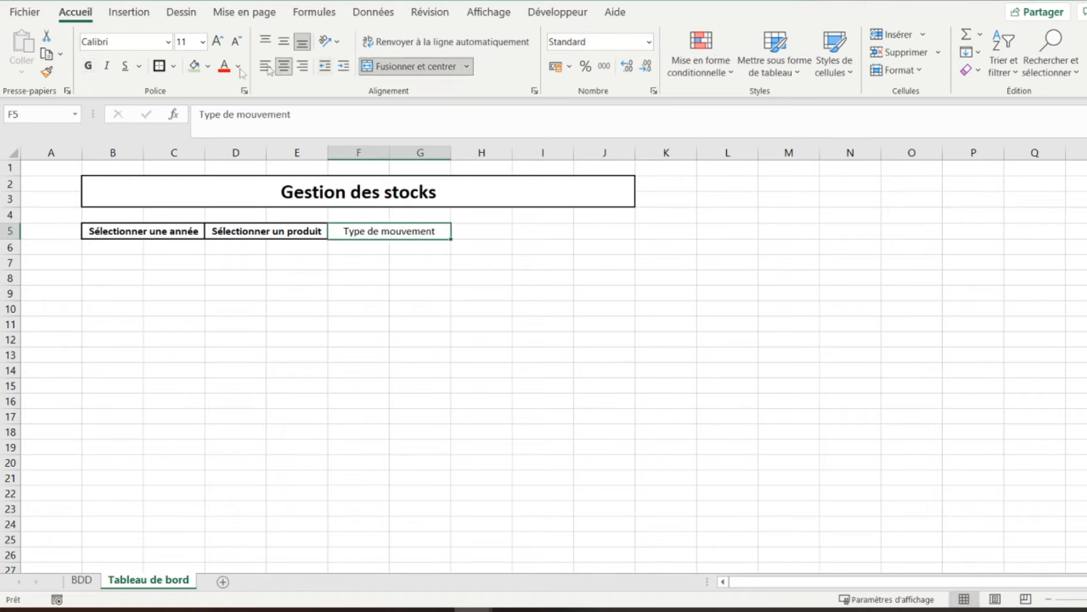
{"action": "left_click", "coordinate": [88, 67]}
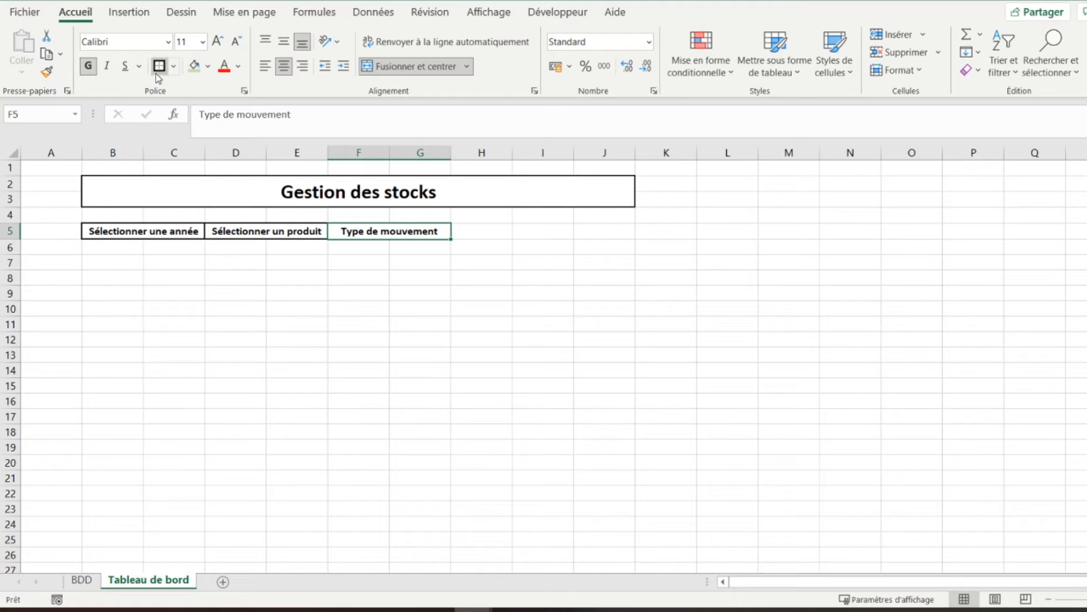
{"action": "left_click", "coordinate": [157, 71]}
Merge and centre the empty cells F6:G6, D6:E6 and B6:C6 below the three labels, each with an outside border
{"action": "key", "text": "Down"}
{"action": "key", "text": "shift+Right"}
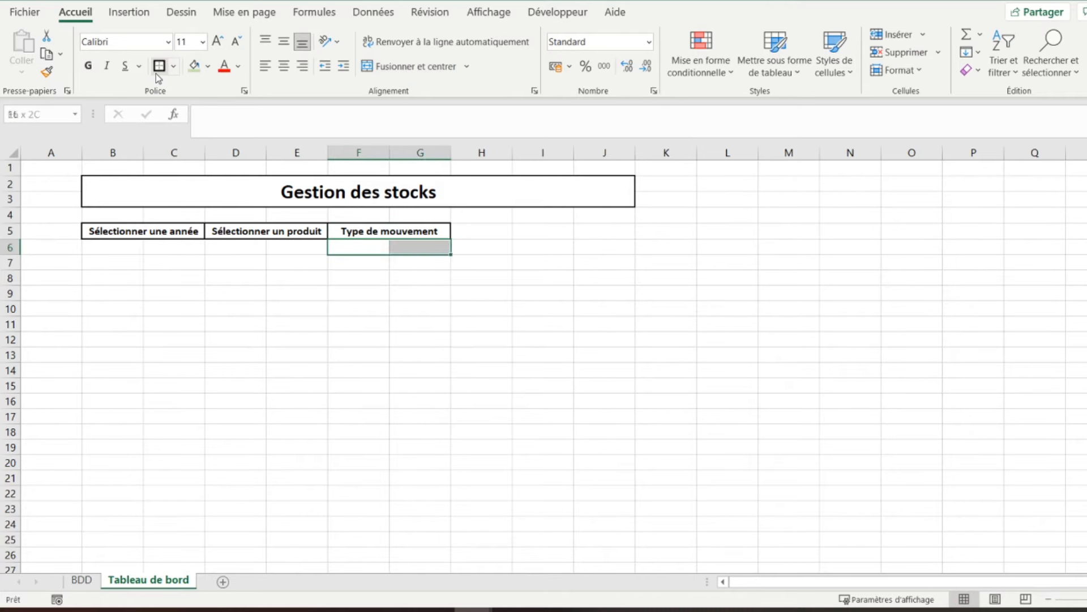
{"action": "left_click", "coordinate": [417, 66]}
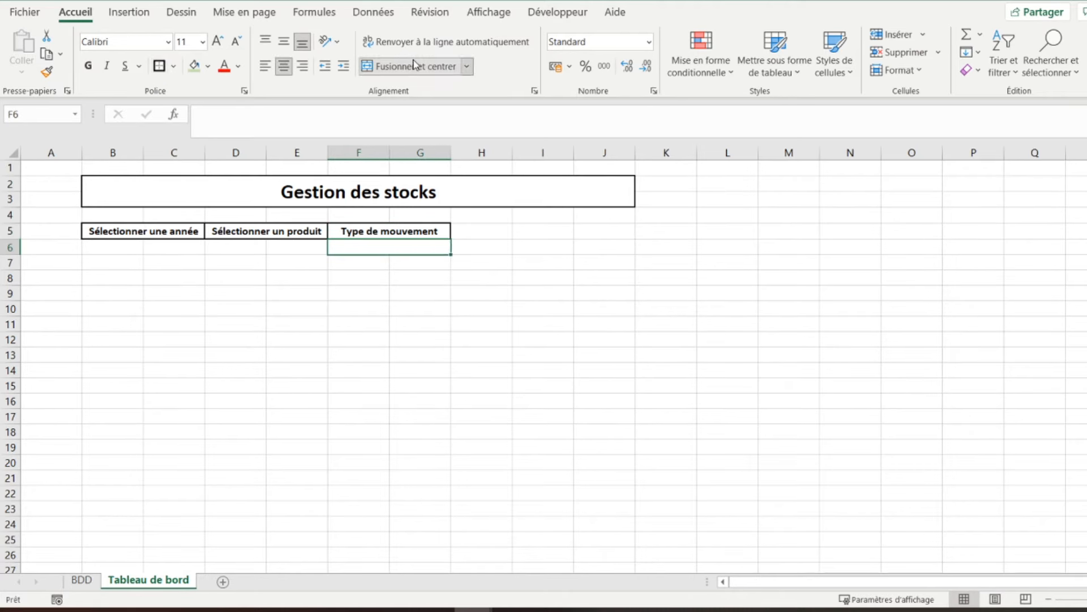
{"action": "left_click", "coordinate": [158, 69]}
{"action": "key", "text": "Left"}
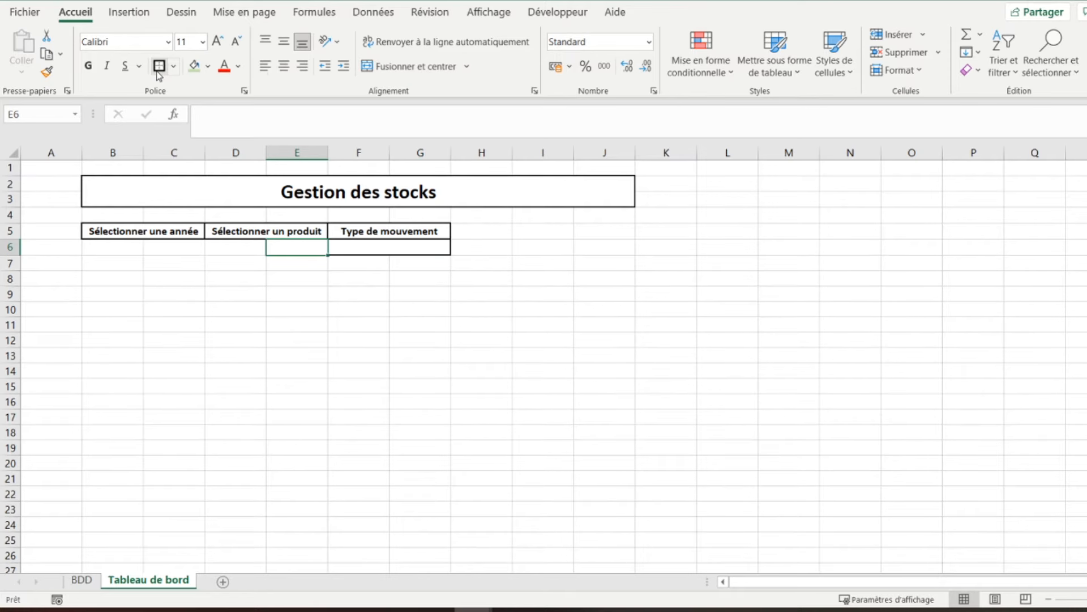
{"action": "key", "text": "Right"}
{"action": "key", "text": "Left"}
{"action": "key", "text": "shift+Left"}
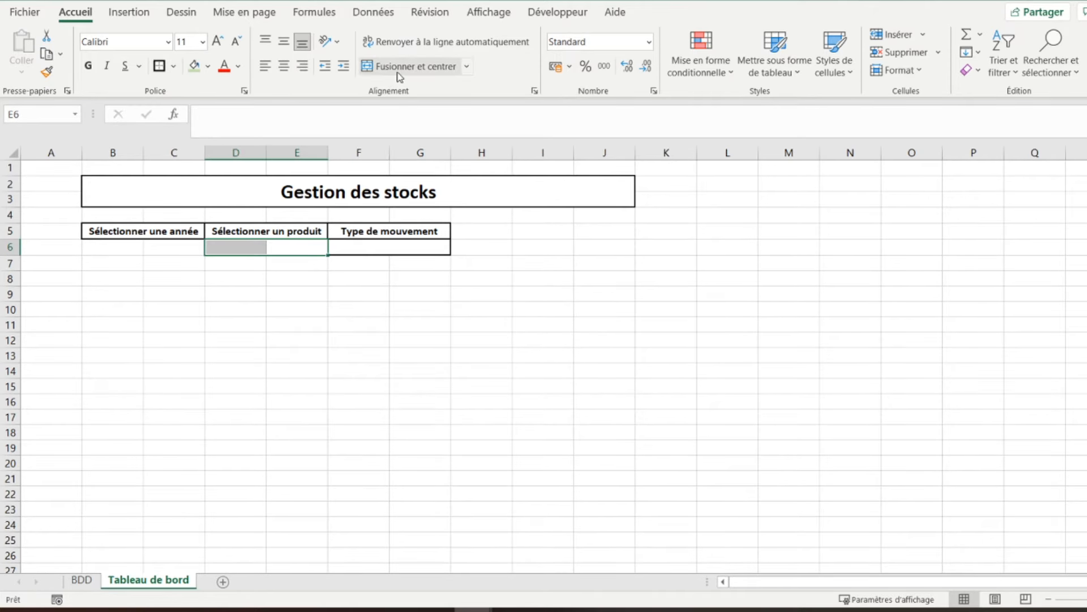
{"action": "left_click", "coordinate": [408, 66]}
{"action": "key", "text": "Left"}
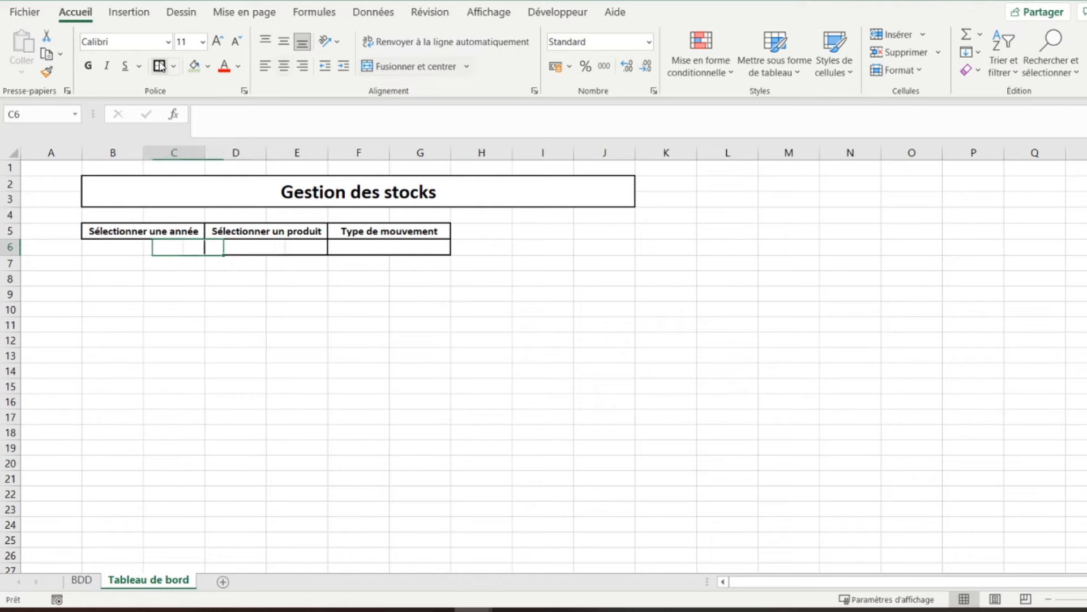
{"action": "key", "text": "shift+Left"}
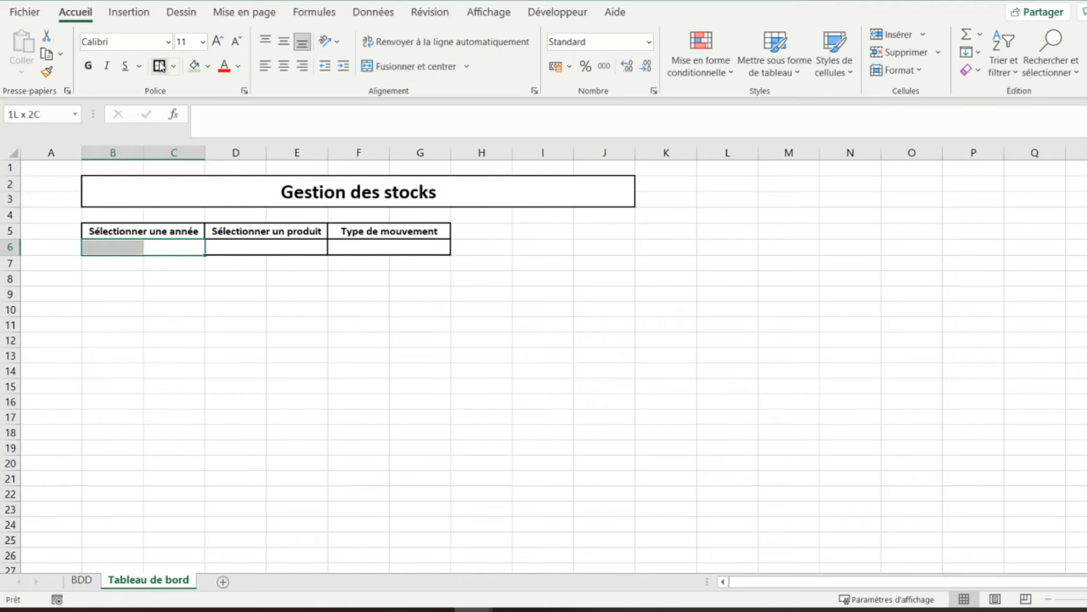
{"action": "left_click", "coordinate": [431, 66]}
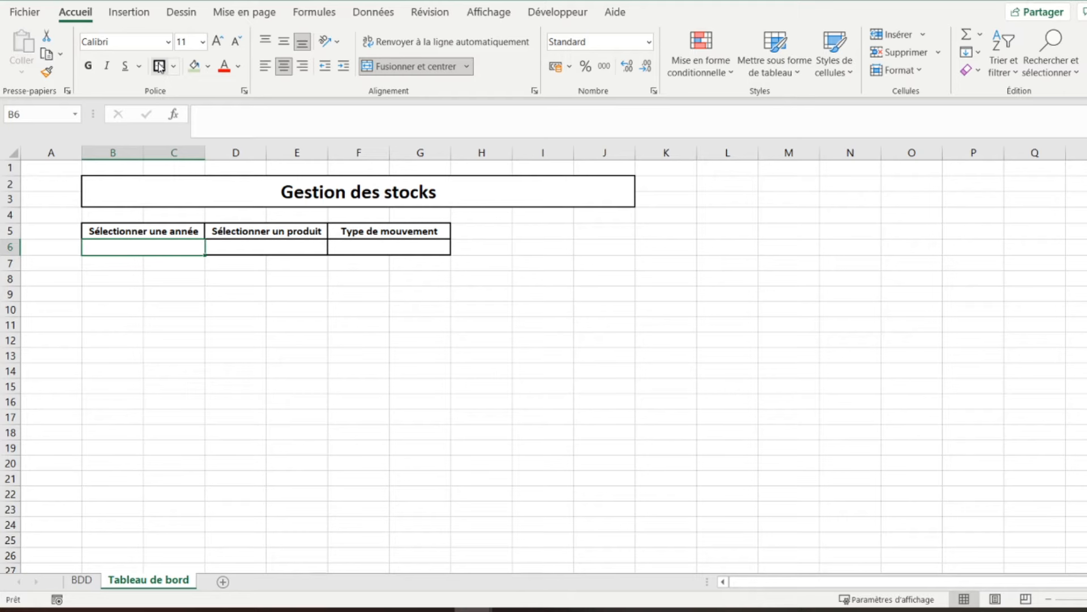
Apply an outside border to the empty block B7:J15 below the selector cells
{"action": "key", "text": "Down"}
{"action": "key", "text": "Down"}
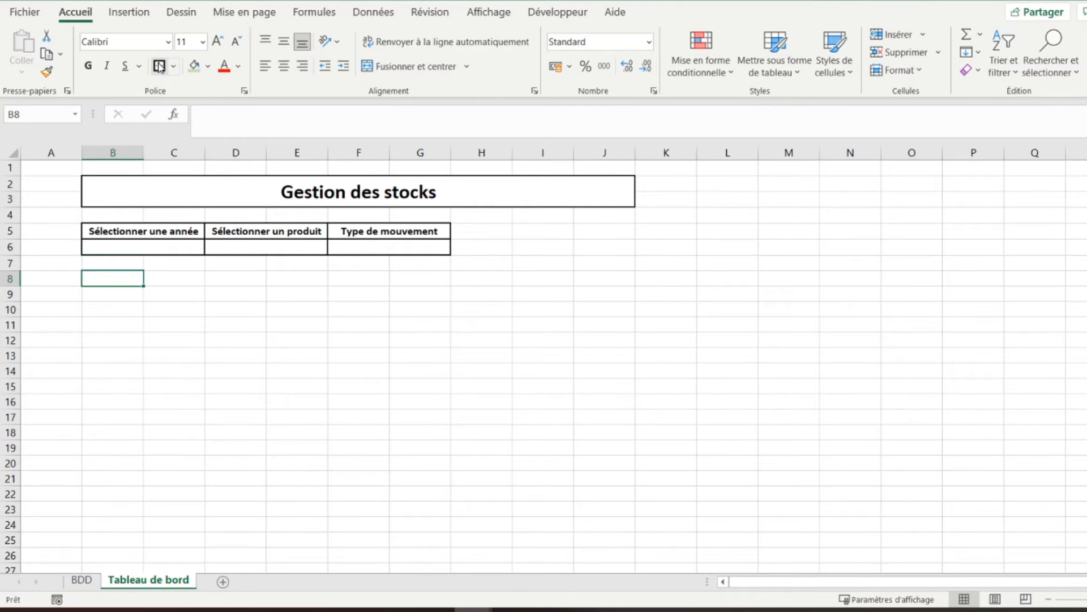
{"action": "key", "text": "Up"}
{"action": "key", "text": "shift+Right"}
{"action": "key", "text": "shift+Right"}
{"action": "key", "text": "shift+Right"}
{"action": "key", "text": "shift+Right"}
{"action": "key", "text": "shift+Right"}
{"action": "key", "text": "shift+Right"}
{"action": "key", "text": "shift+Right"}
{"action": "key", "text": "shift+Right"}
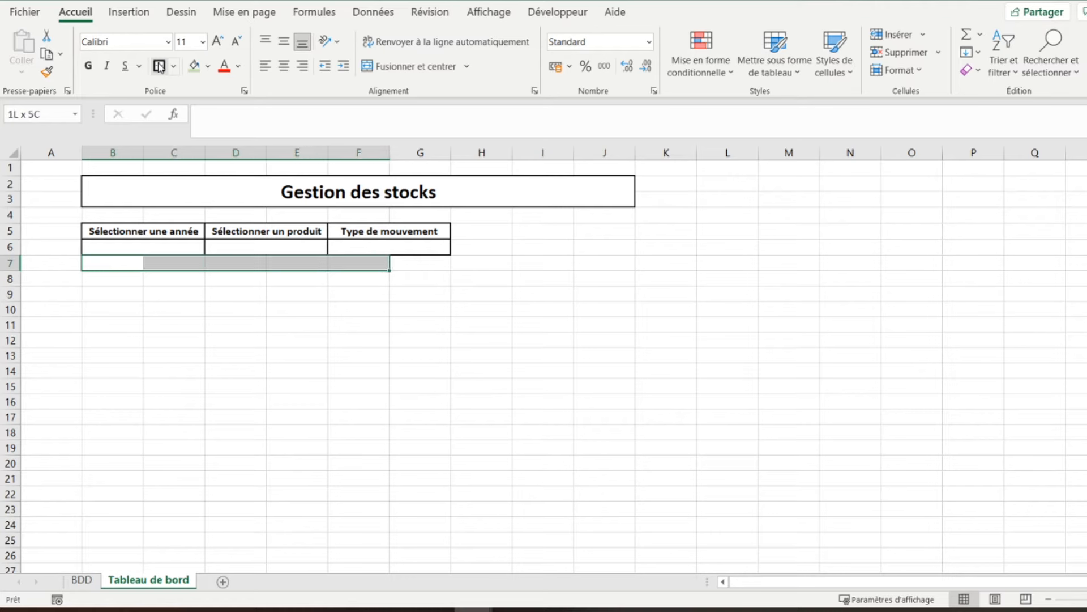
{"action": "key", "text": "shift+Down"}
{"action": "key", "text": "shift+Down"}
{"action": "key", "text": "shift+Down"}
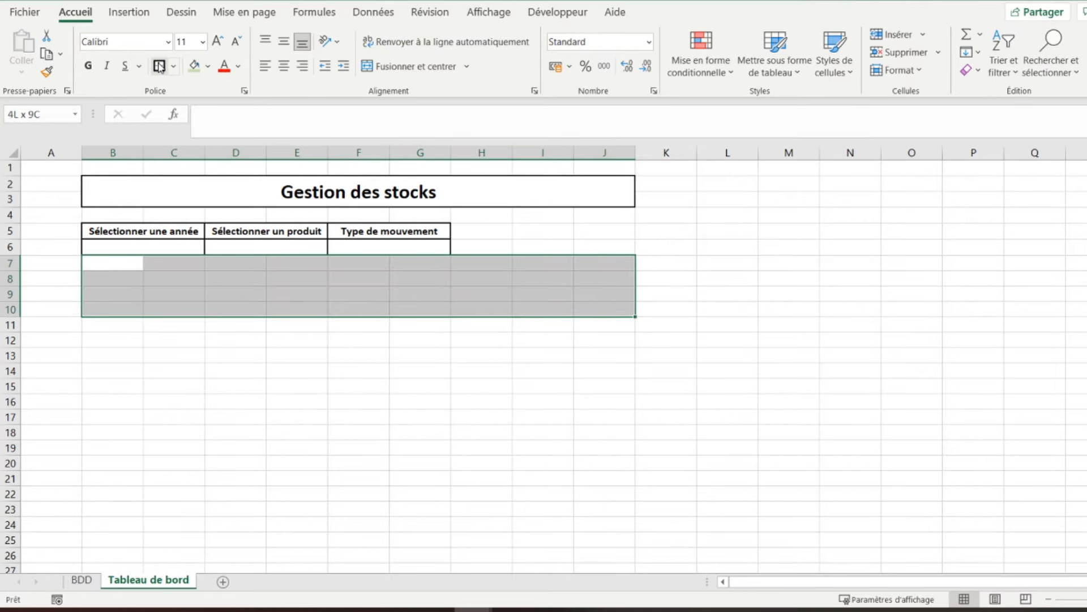
{"action": "key", "text": "shift+Down"}
{"action": "key", "text": "shift+Down"}
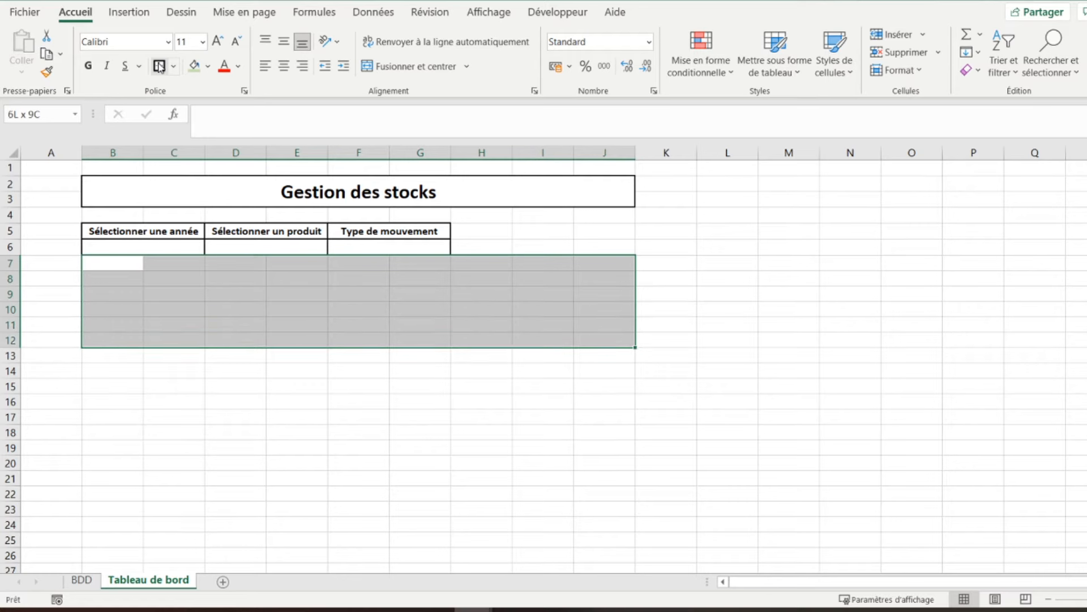
{"action": "key", "text": "shift+Down"}
{"action": "key", "text": "shift+Down"}
{"action": "key", "text": "shift+Down"}
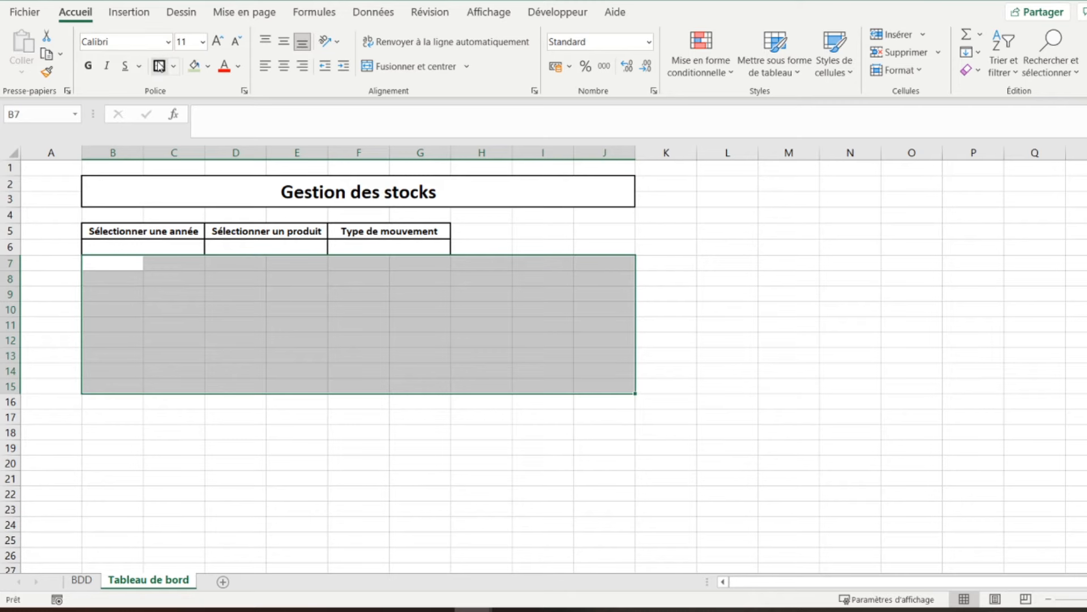
{"action": "left_click", "coordinate": [160, 66]}
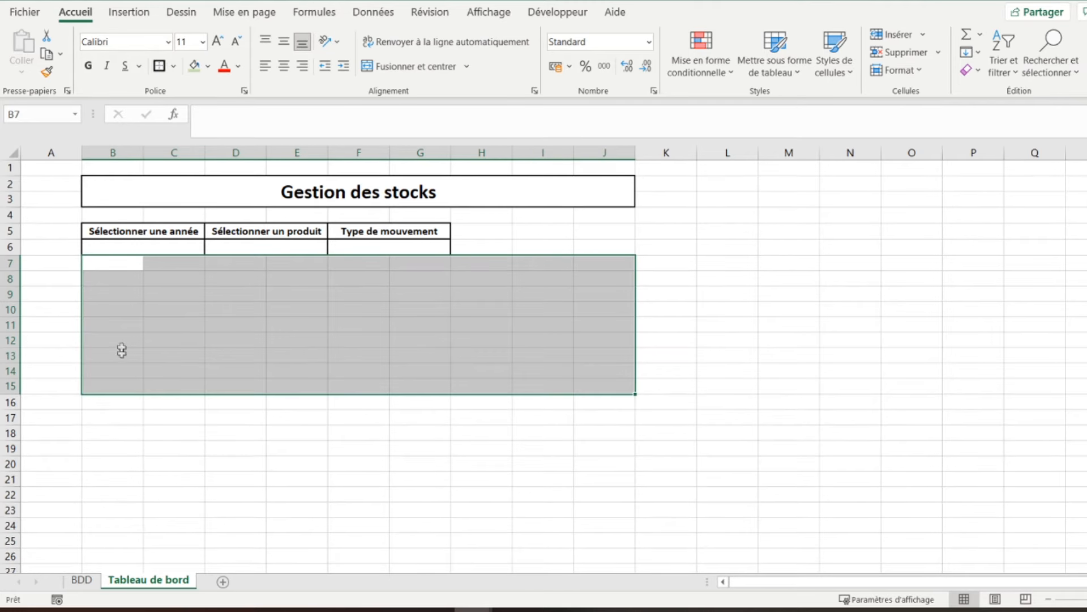
Enter the header Référence in cell B16, just below the bordered block
{"action": "left_click", "coordinate": [113, 402]}
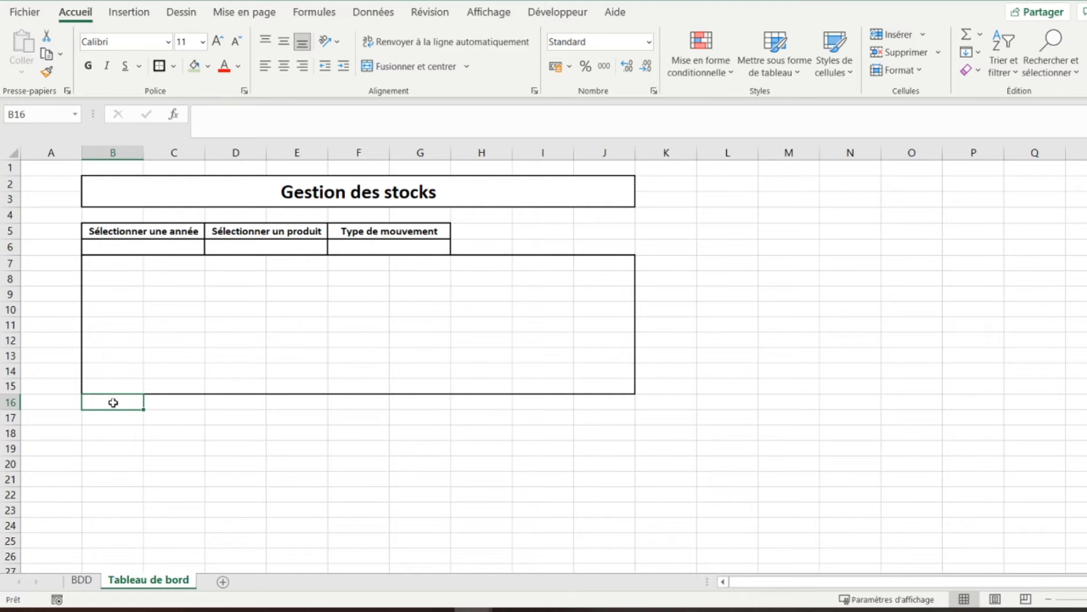
{"action": "type", "text": "Référence"}
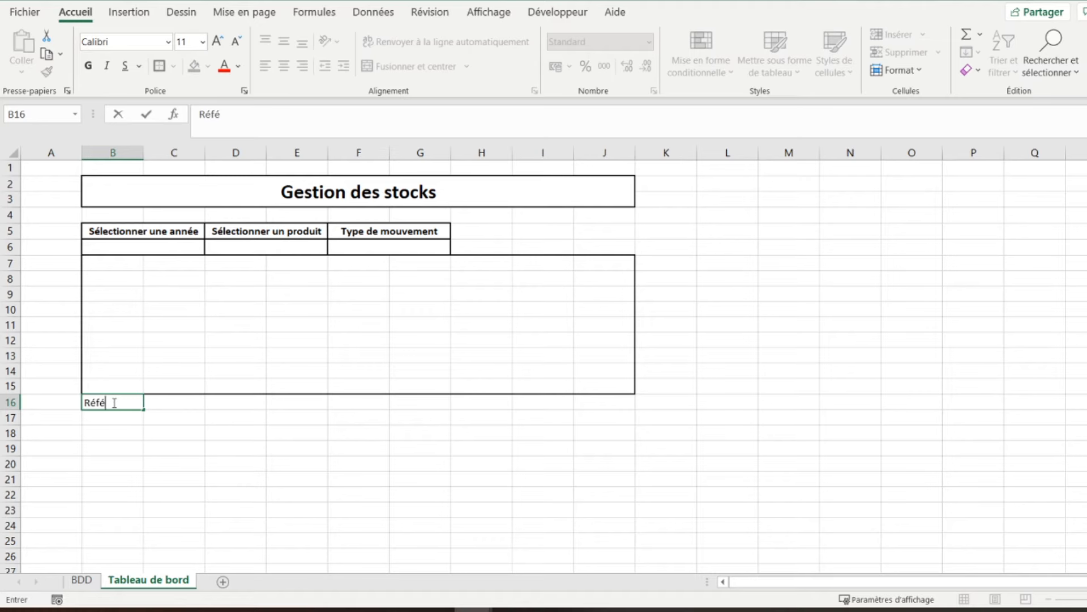
{"action": "key", "text": "Tab"}
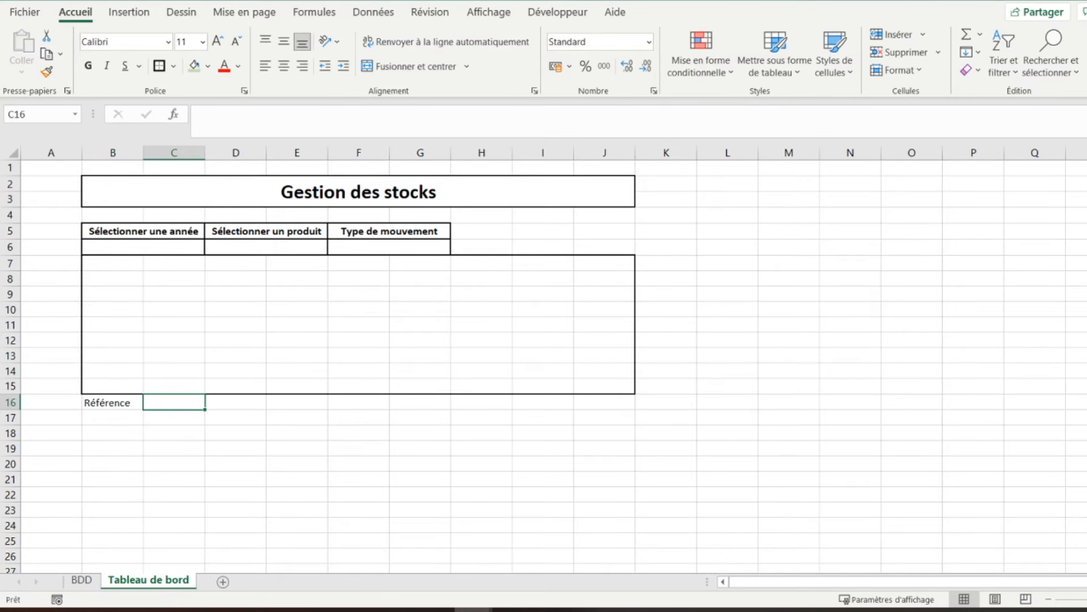
Narrow column A to about a third of its width and copy its format to column K with the format painter
{"action": "scroll", "coordinate": [544, 359], "scroll_direction": "up", "scroll_amount": 3, "text": "ctrl"}
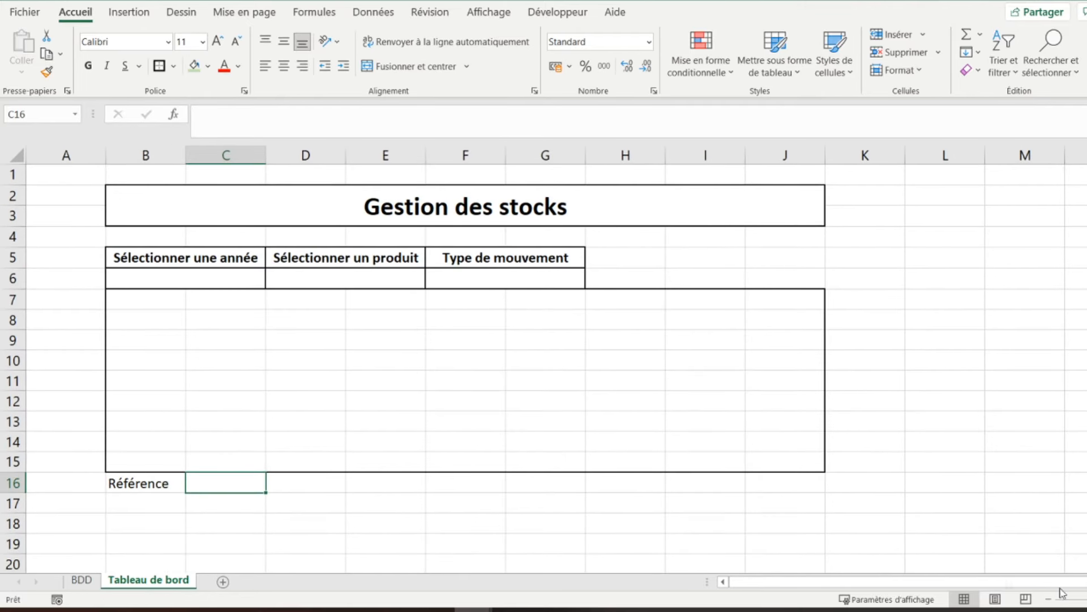
{"action": "left_click_drag", "start_coordinate": [107, 161], "coordinate": [52, 161]}
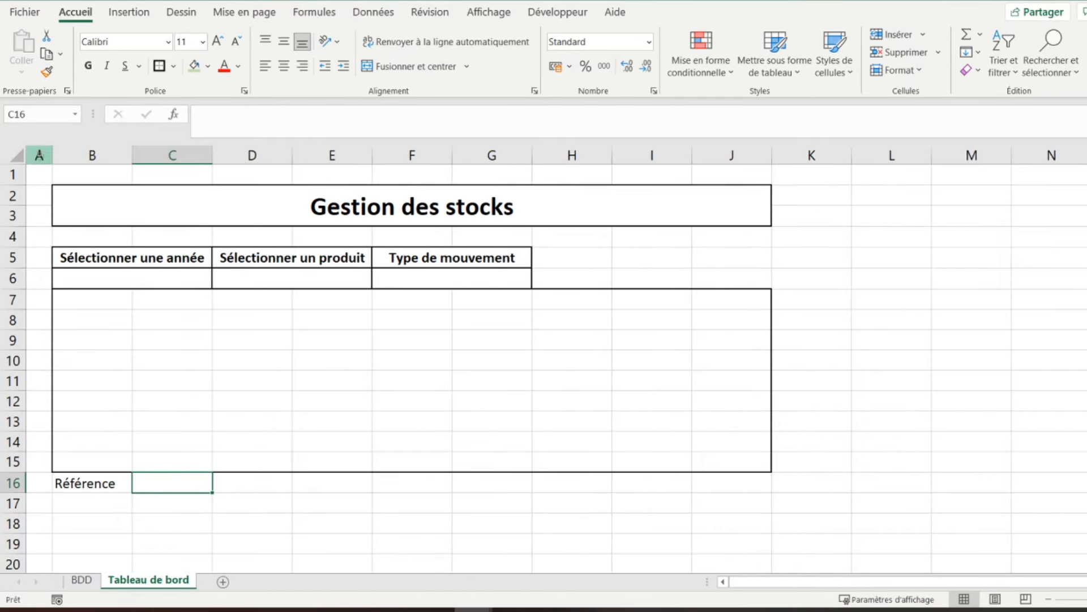
{"action": "left_click", "coordinate": [39, 155]}
{"action": "left_click", "coordinate": [46, 72]}
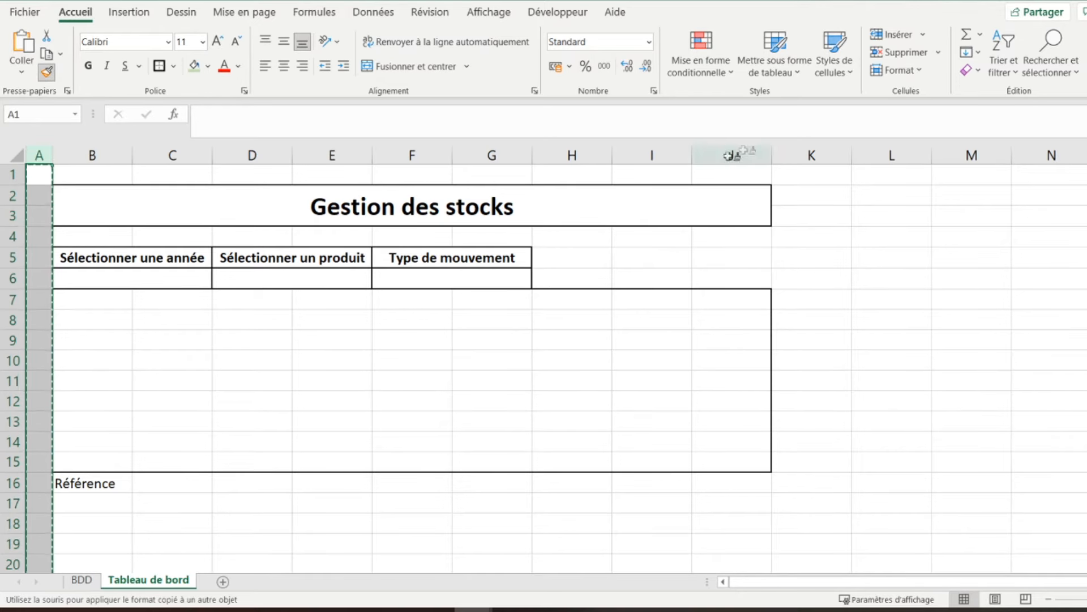
{"action": "left_click", "coordinate": [807, 156]}
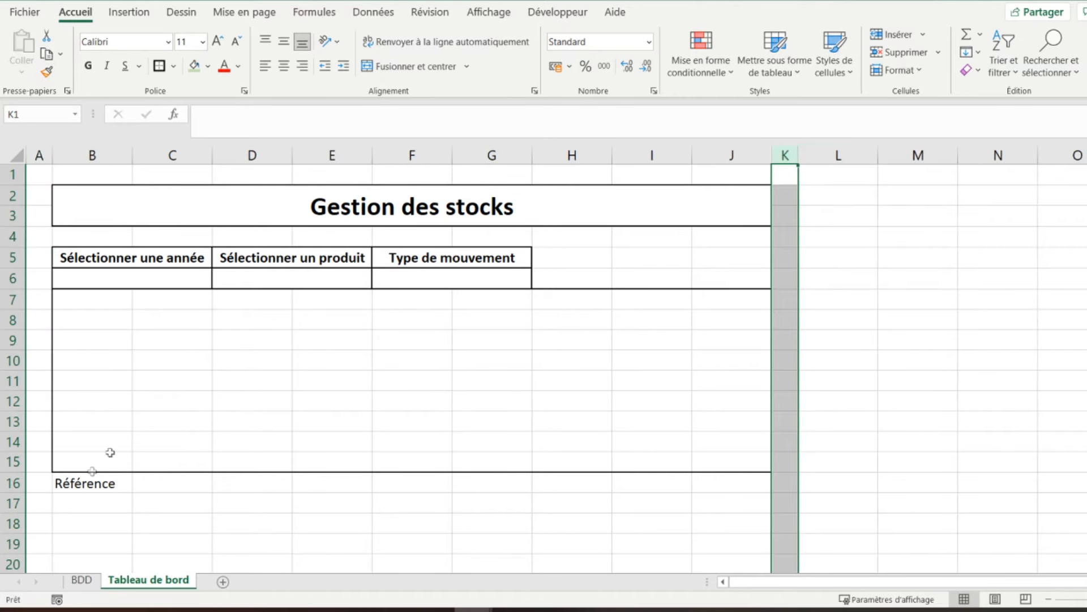
Enter the header Description in cell C16, next to Référence
{"action": "left_click", "coordinate": [88, 482]}
{"action": "key", "text": "Tab"}
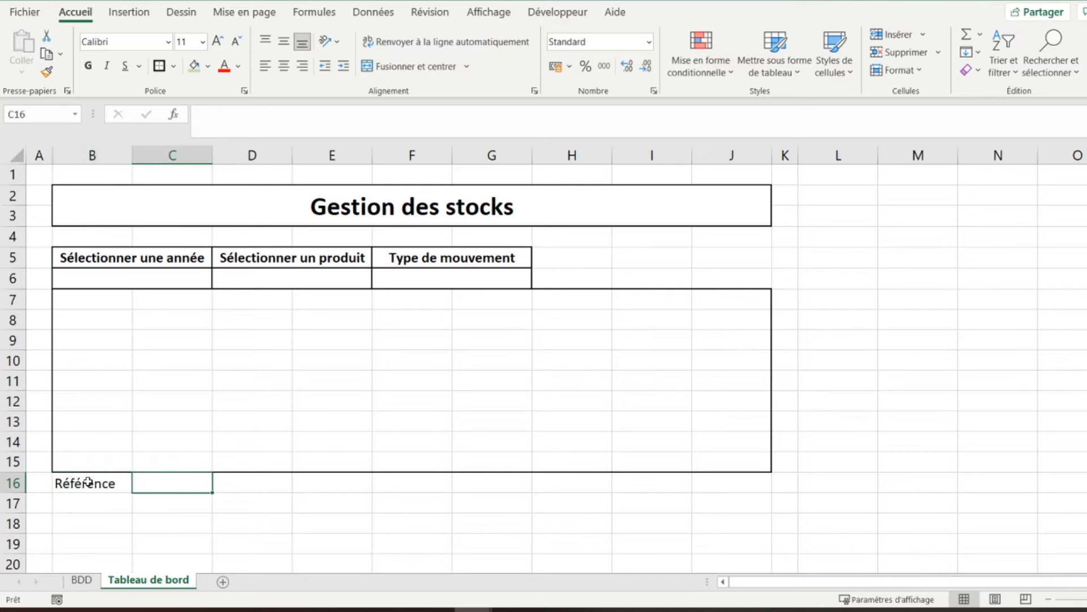
{"action": "type", "text": "Des"}
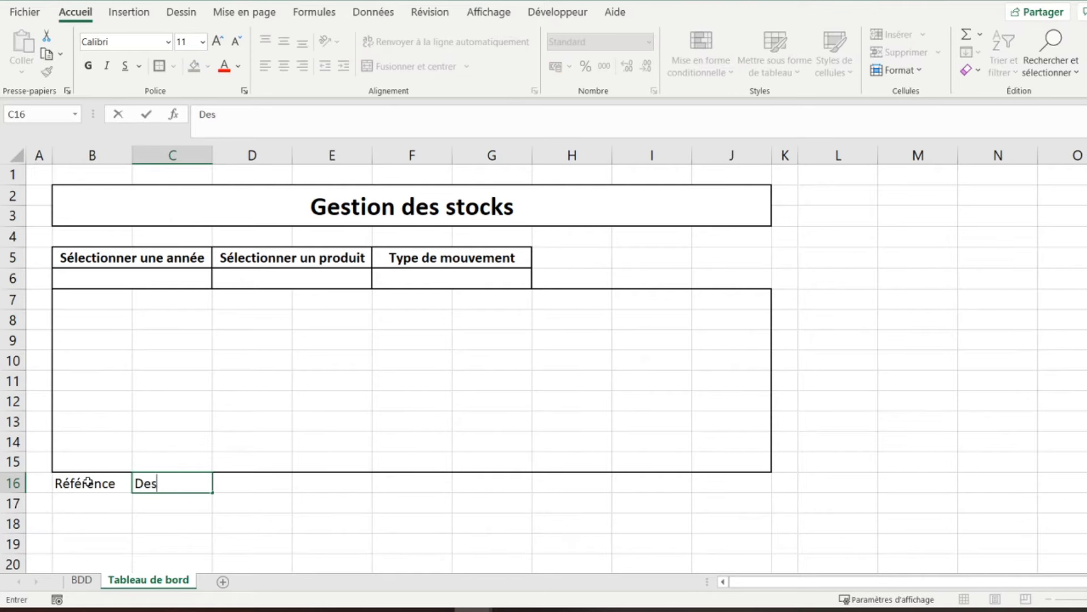
{"action": "type", "text": "cription"}
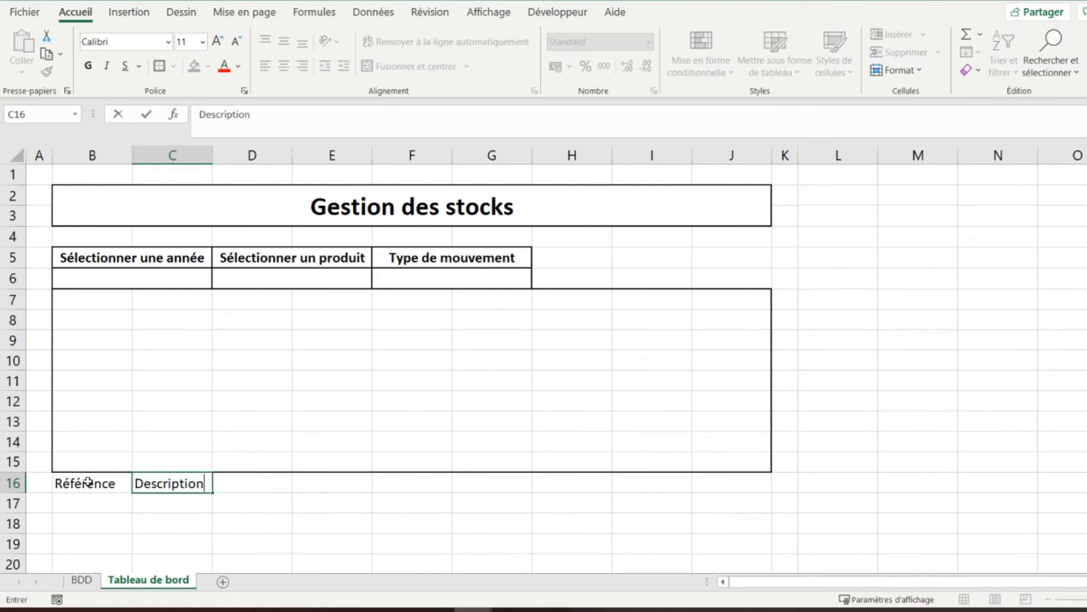
{"action": "key", "text": "Tab"}
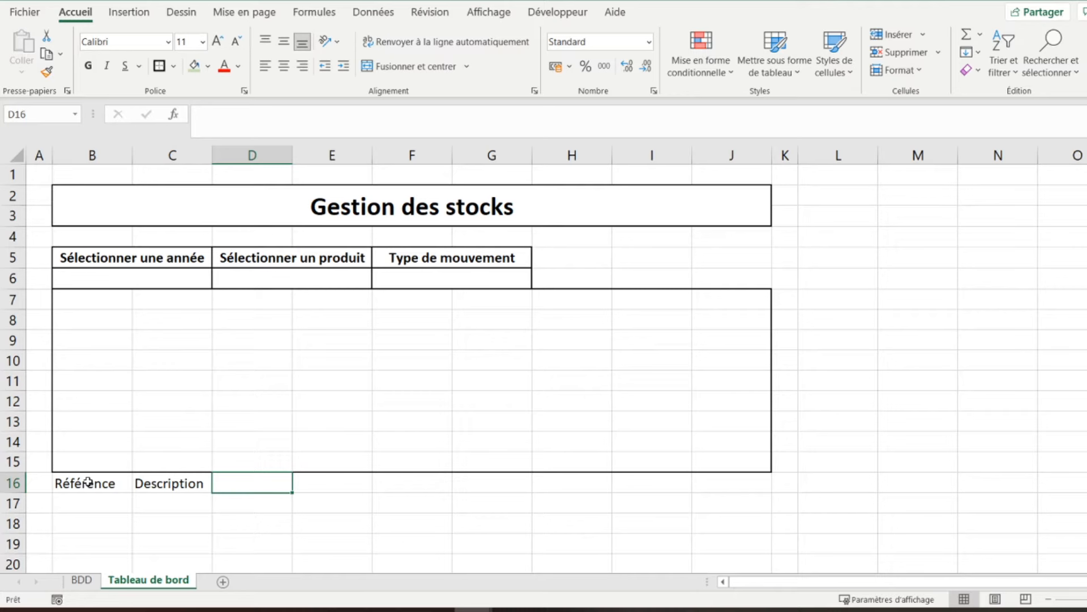
Enter the headers Stock initial, Entrées and Sorties in cells D16, E16 and F16
{"action": "type", "text": "Stock in"}
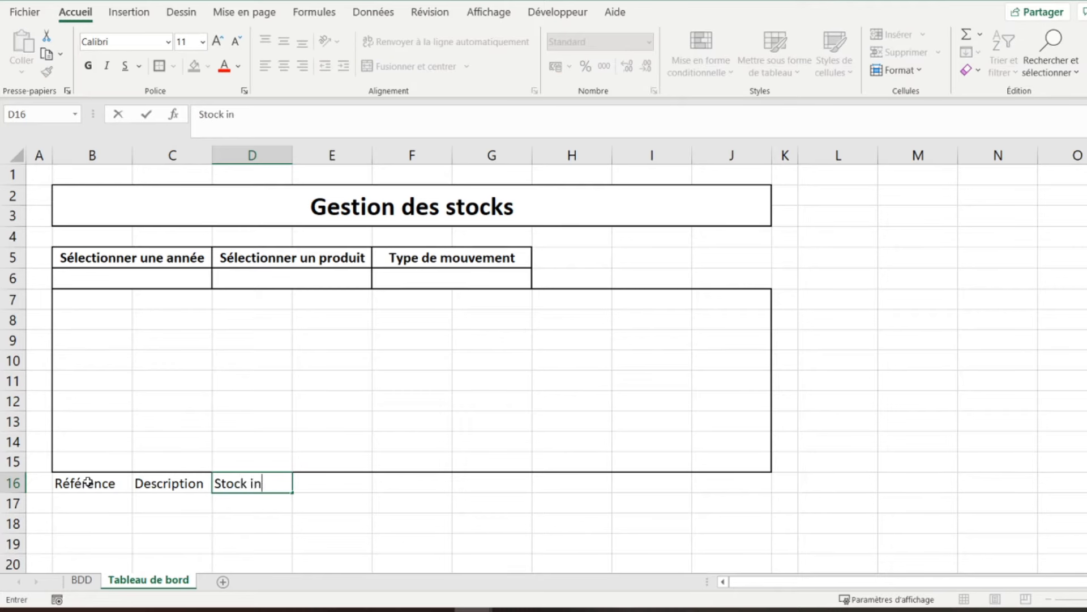
{"action": "type", "text": "itiel"}
{"action": "key", "text": "BackSpace"}
{"action": "type", "text": "al"}
{"action": "key", "text": "Tab"}
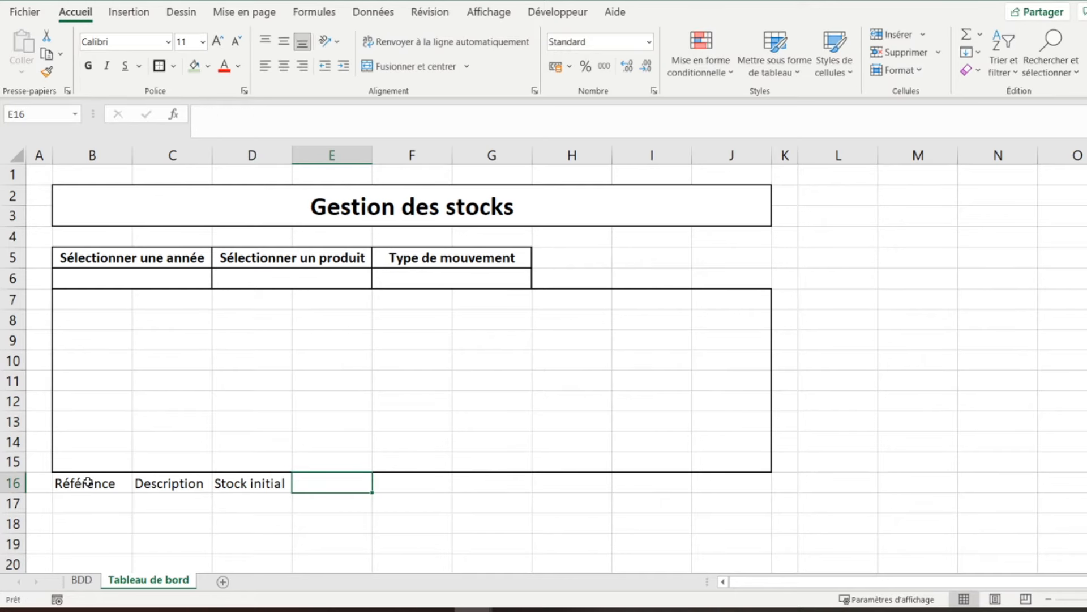
{"action": "type", "text": "Entrées"}
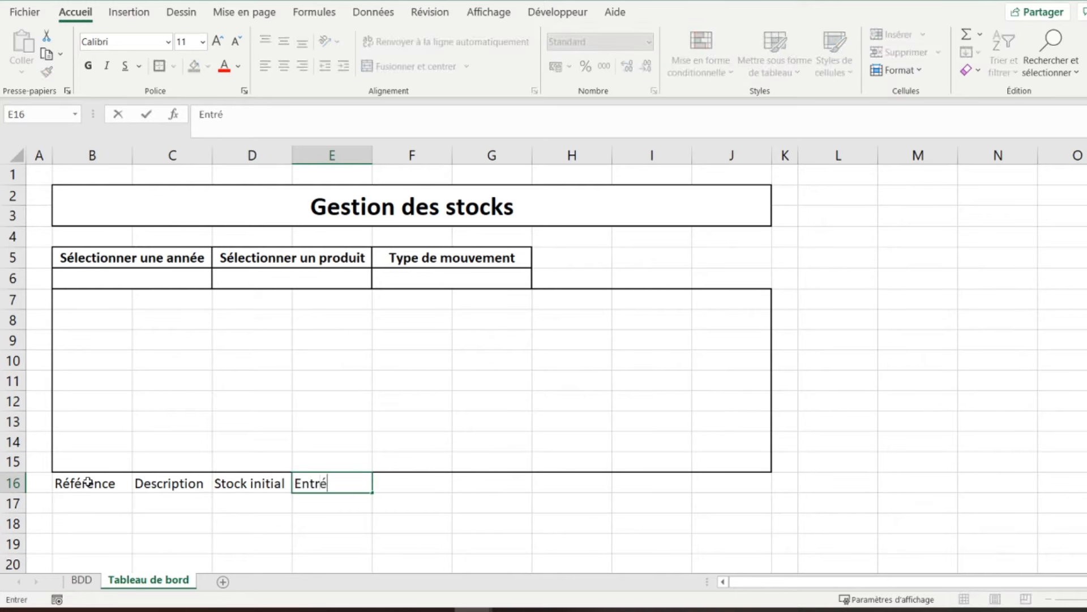
{"action": "key", "text": "Tab"}
{"action": "type", "text": "Sorties"}
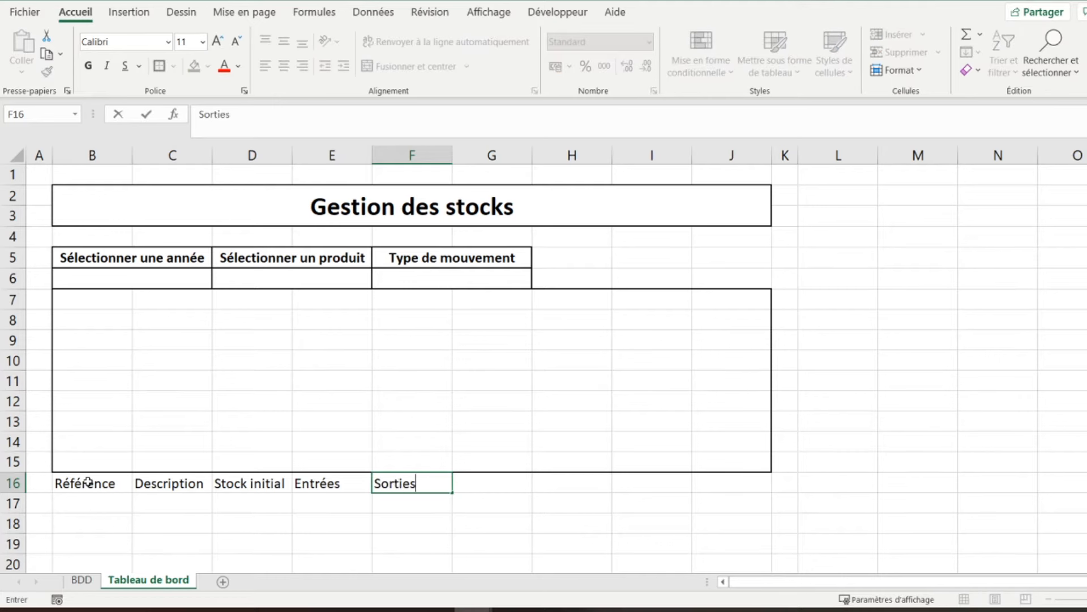
{"action": "key", "text": "Tab"}
Enter the headers Stock final in G16 and Stock critique in H16
{"action": "type", "text": "S"}
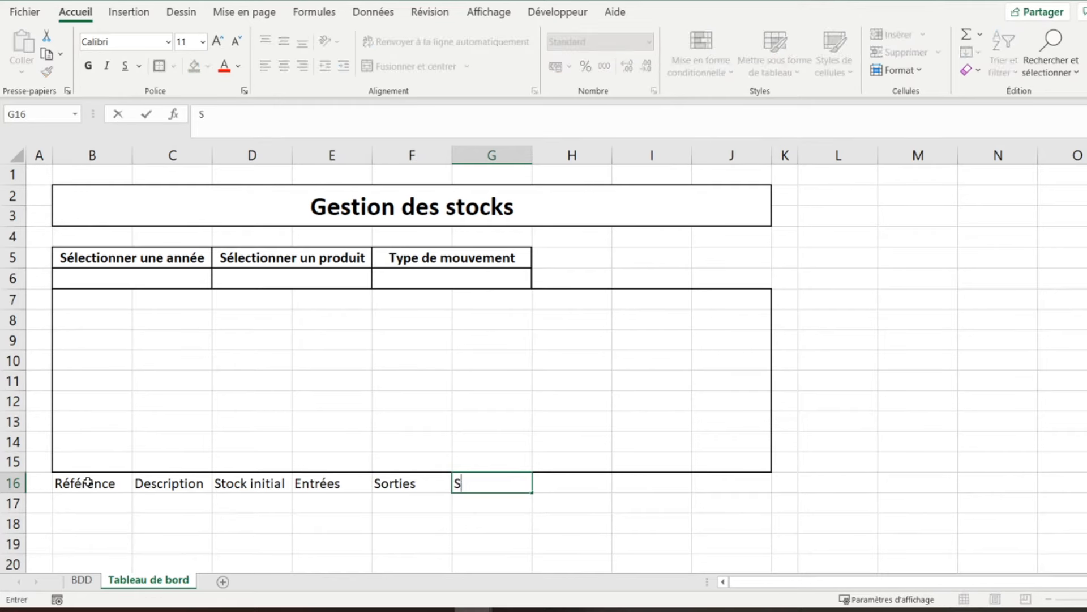
{"action": "type", "text": "tock finak"}
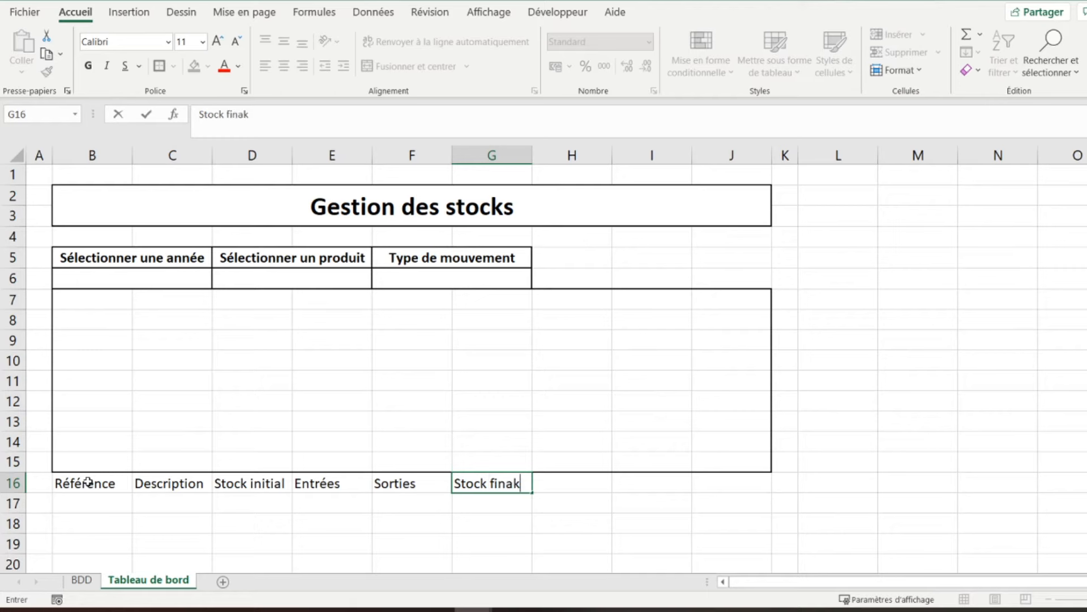
{"action": "key", "text": "BackSpace"}
{"action": "type", "text": "l"}
{"action": "key", "text": "Tab"}
{"action": "type", "text": "S"}
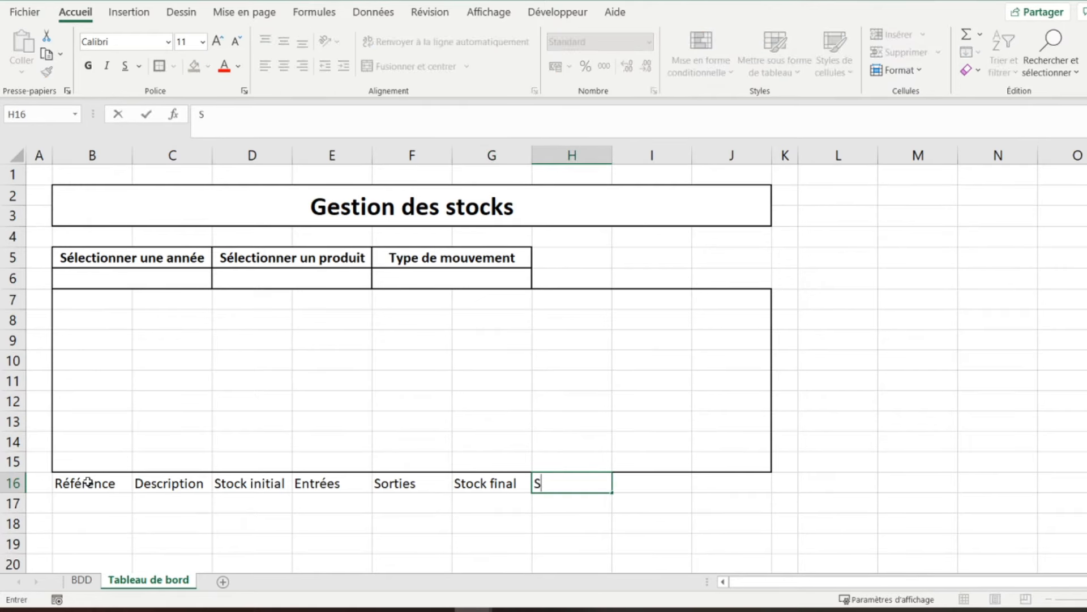
{"action": "type", "text": "tock critique"}
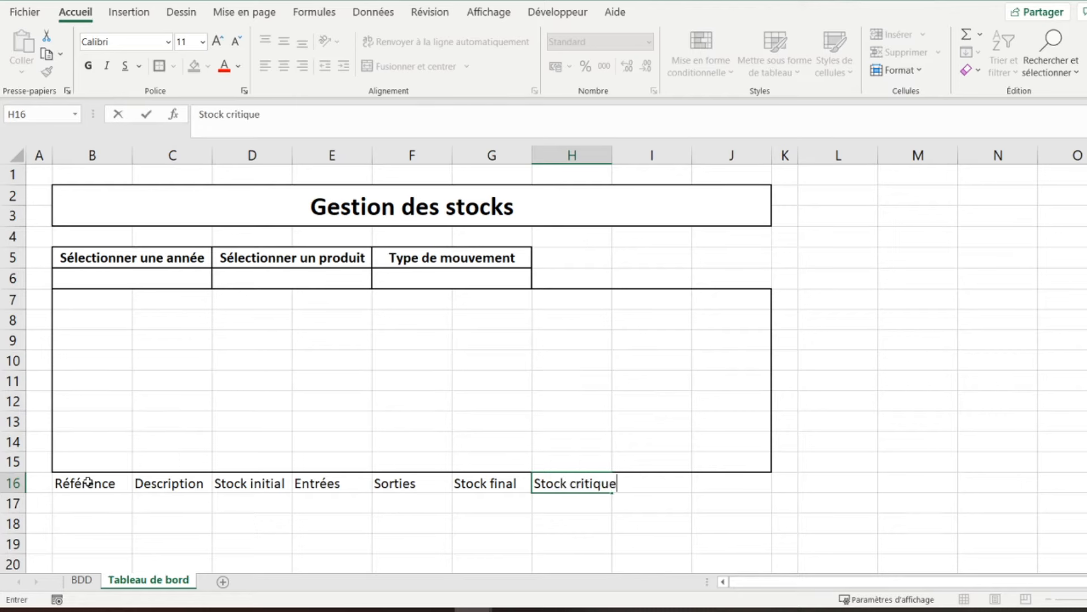
{"action": "key", "text": "Tab"}
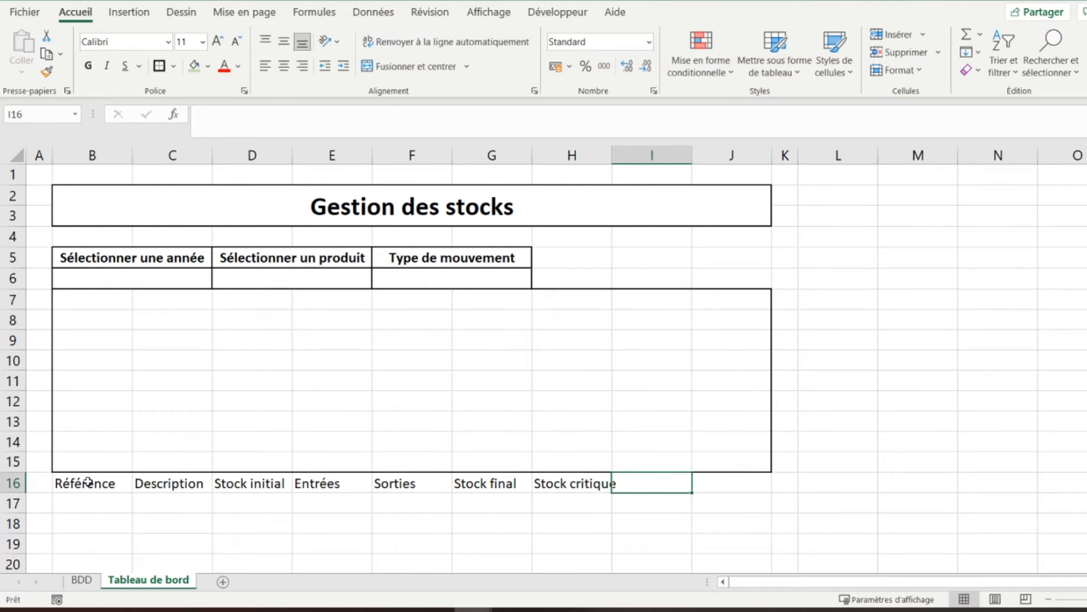
Enter the header Statut in I16, merged and centred across I16:J16
{"action": "type", "text": "Statut"}
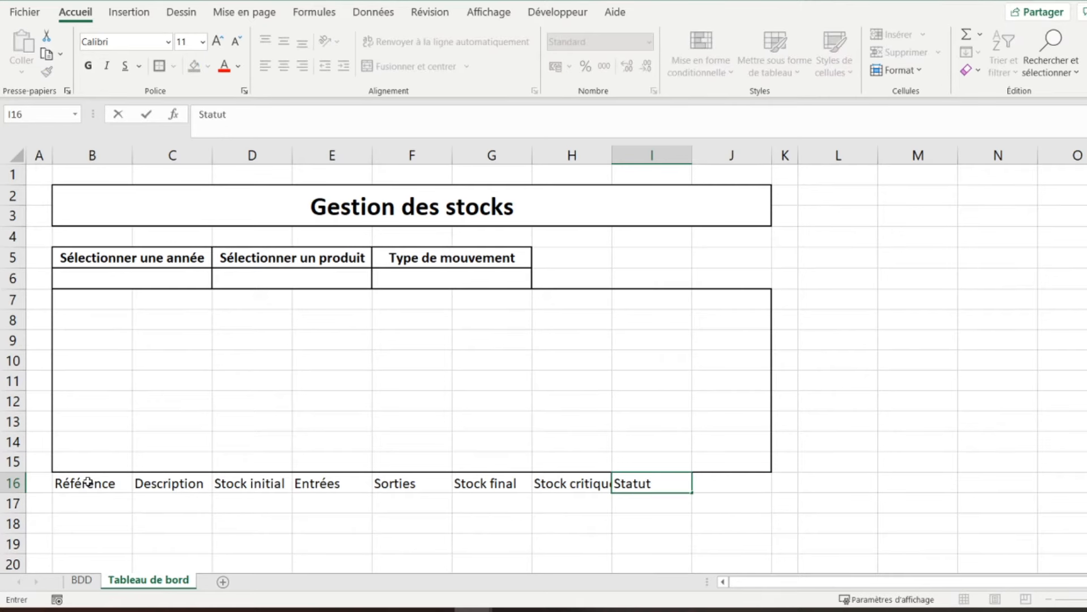
{"action": "key", "text": "ctrl+Return"}
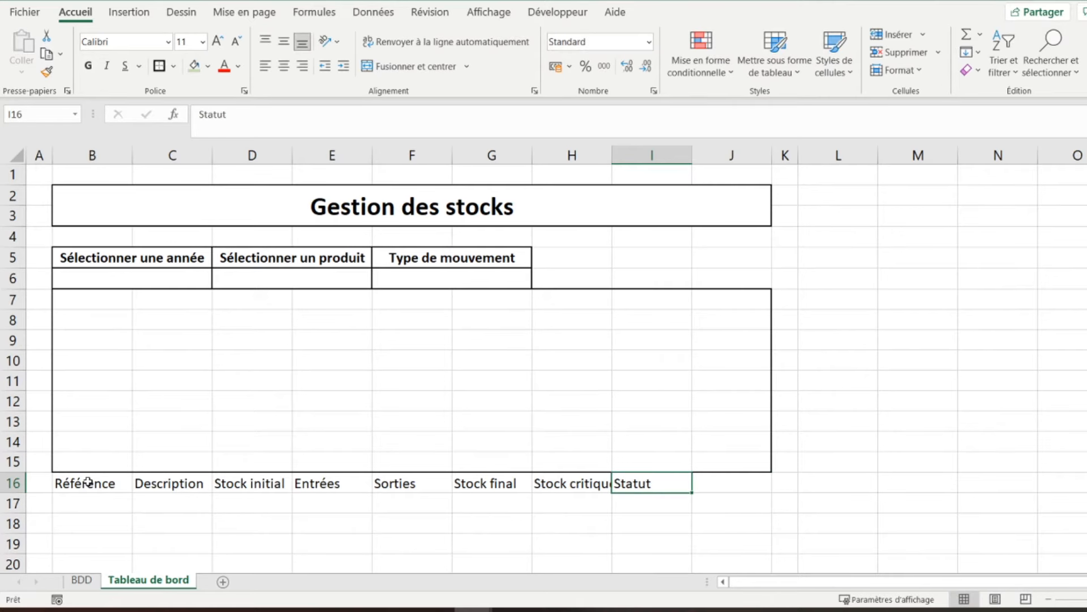
{"action": "key", "text": "shift+Right"}
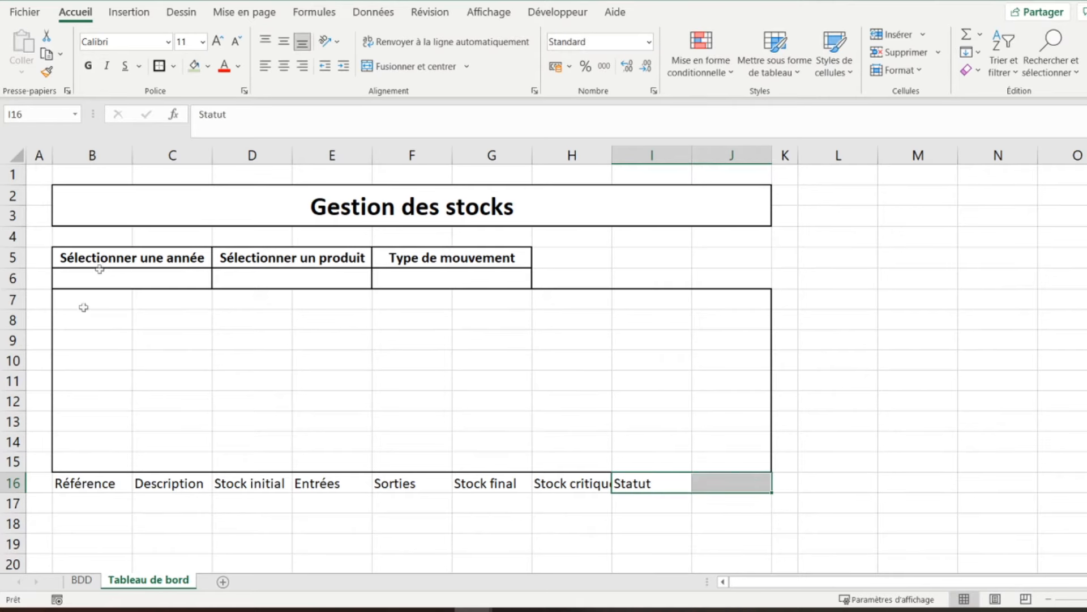
{"action": "left_click", "coordinate": [418, 69]}
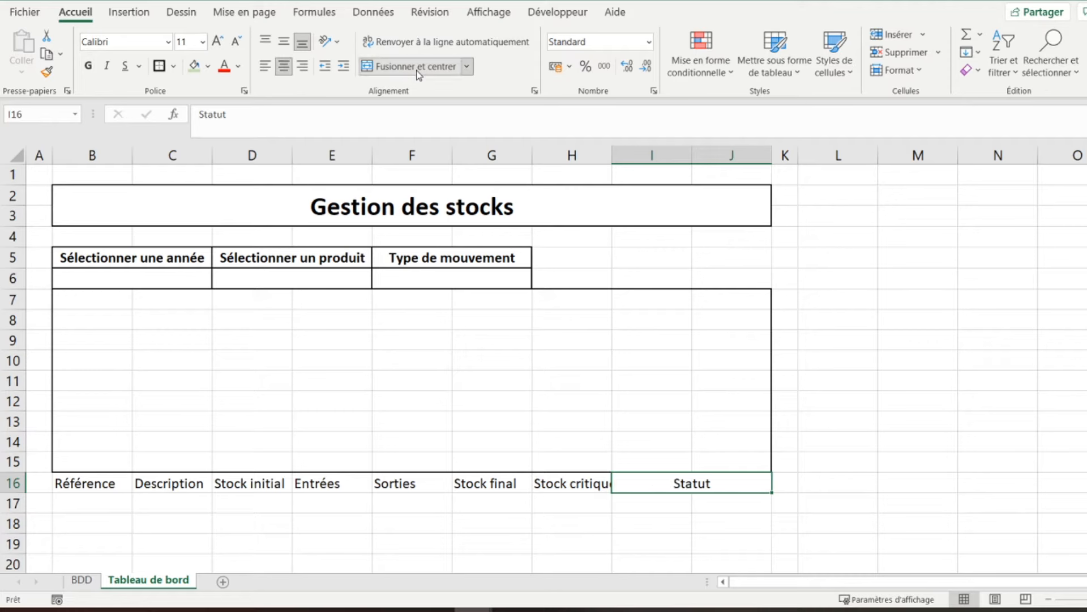
Autofit column H to the width of the Stock critique header
{"action": "left_click", "coordinate": [553, 482]}
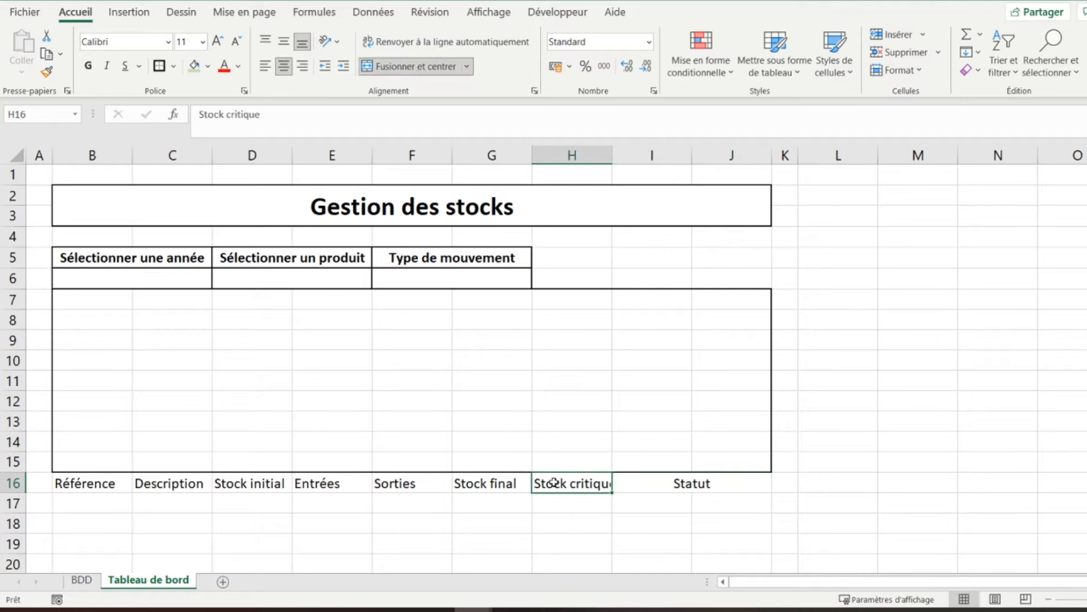
{"action": "left_click", "coordinate": [491, 478]}
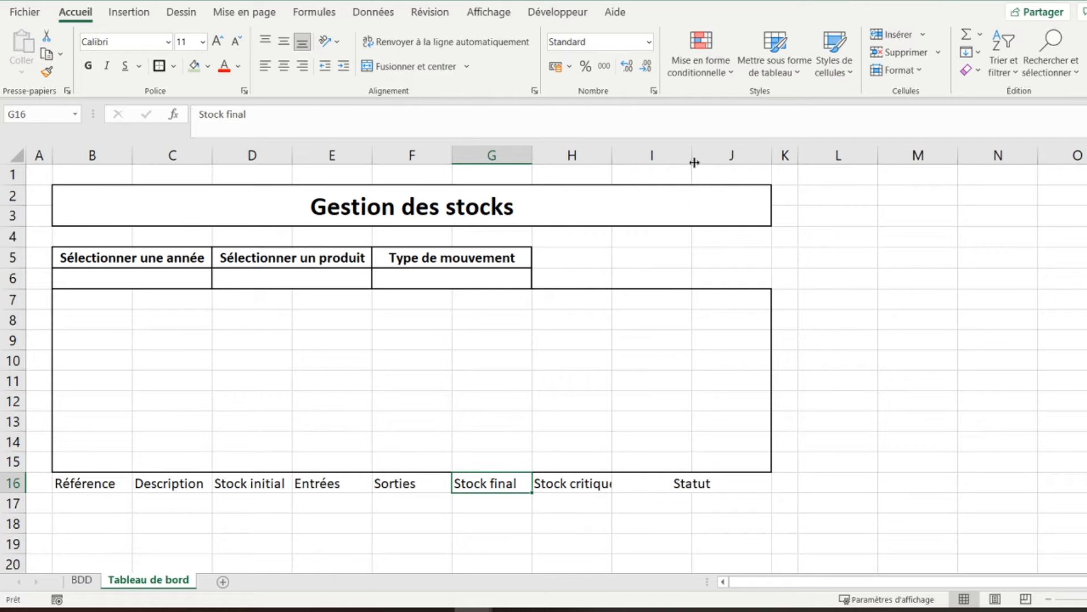
{"action": "double_click", "coordinate": [609, 161]}
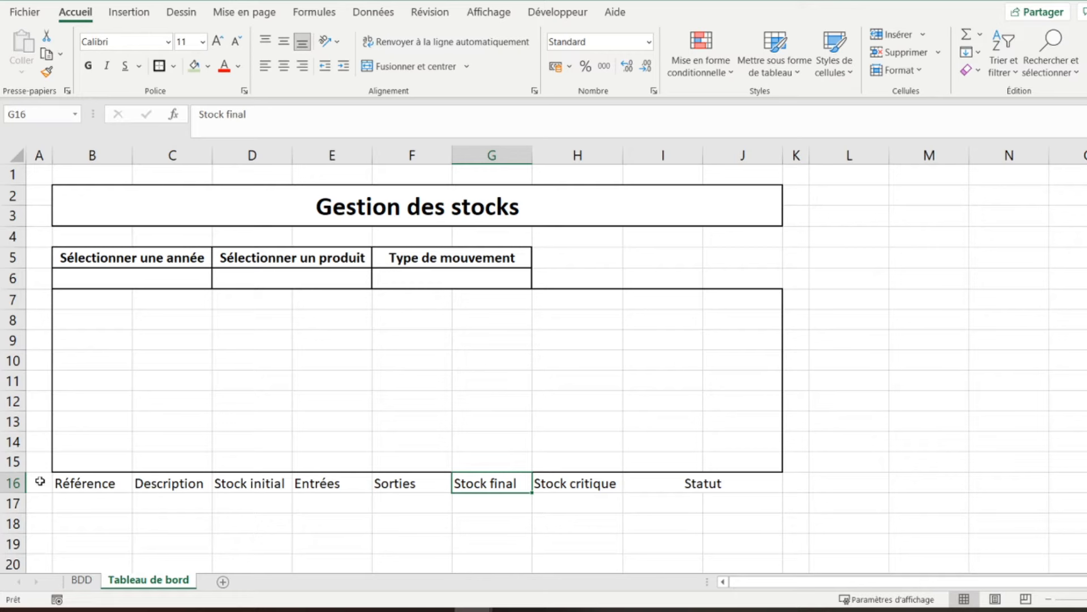
Make the whole header row 16 bold and centred
{"action": "left_click", "coordinate": [13, 482]}
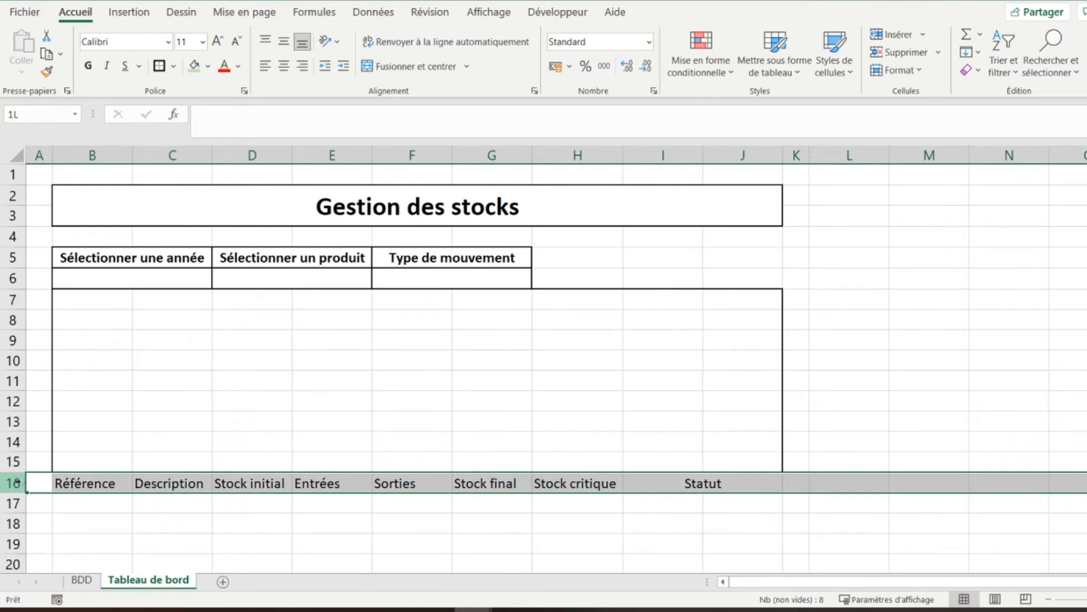
{"action": "left_click", "coordinate": [88, 66]}
{"action": "left_click", "coordinate": [283, 68]}
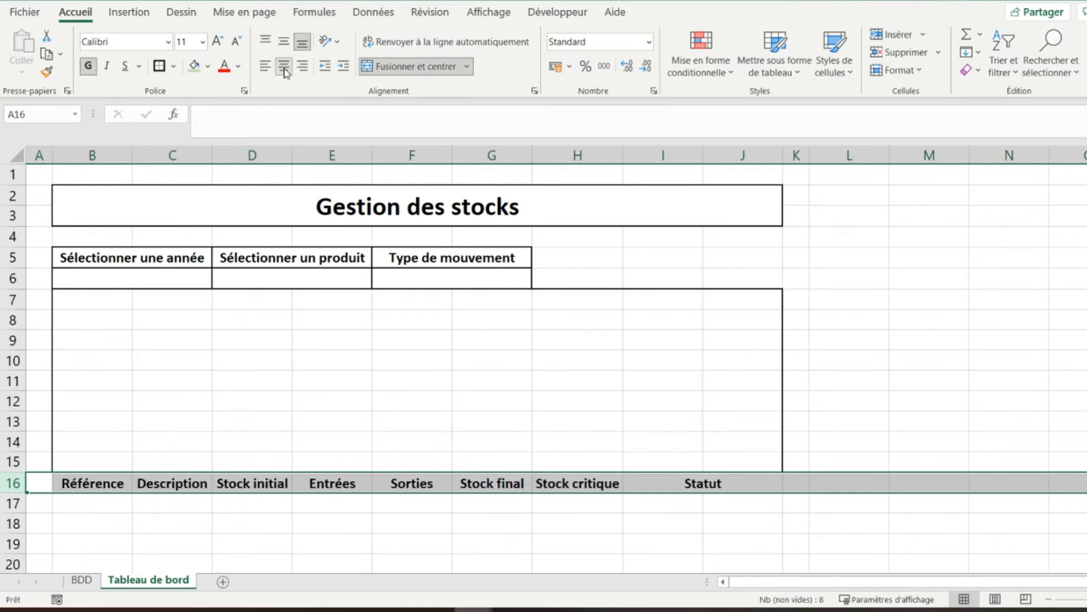
Apply an outside border to each header cell of row 16, from Référence through the merged Statut cell
{"action": "left_click", "coordinate": [84, 480]}
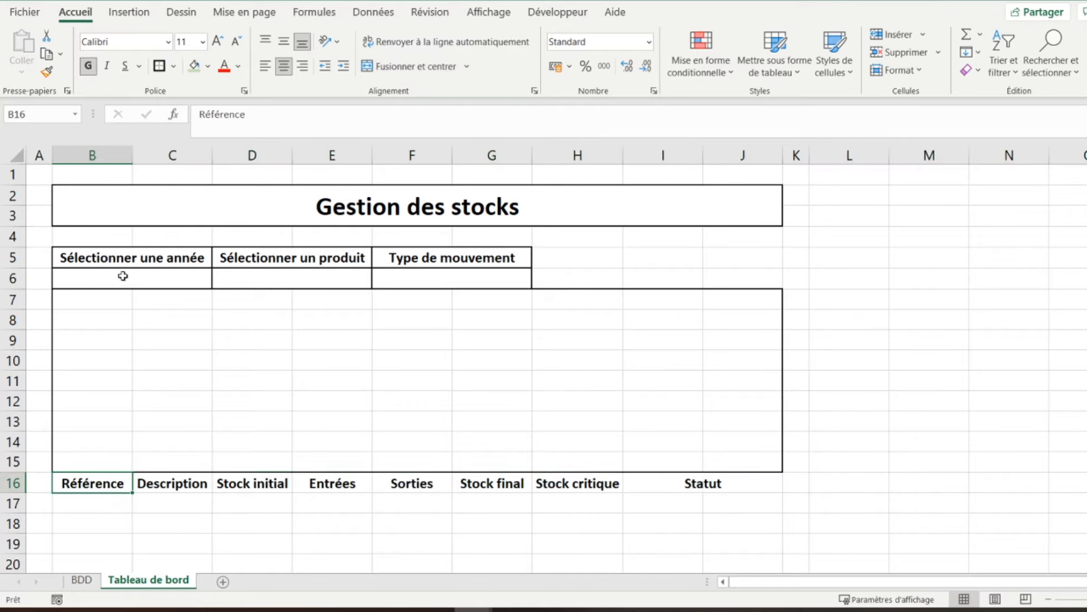
{"action": "left_click", "coordinate": [160, 66]}
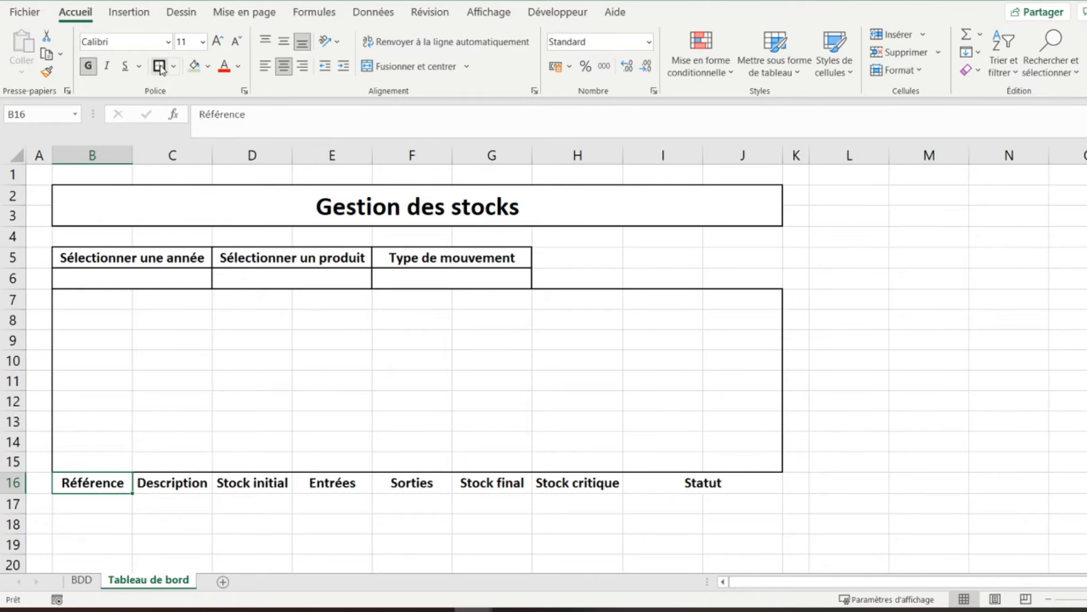
{"action": "key", "text": "Right"}
{"action": "left_click", "coordinate": [159, 66]}
{"action": "key", "text": "Right"}
{"action": "left_click", "coordinate": [159, 65]}
{"action": "key", "text": "Right"}
{"action": "left_click", "coordinate": [159, 66]}
{"action": "key", "text": "Right"}
{"action": "left_click", "coordinate": [159, 66]}
{"action": "key", "text": "Left"}
{"action": "key", "text": "Left"}
{"action": "key", "text": "Left"}
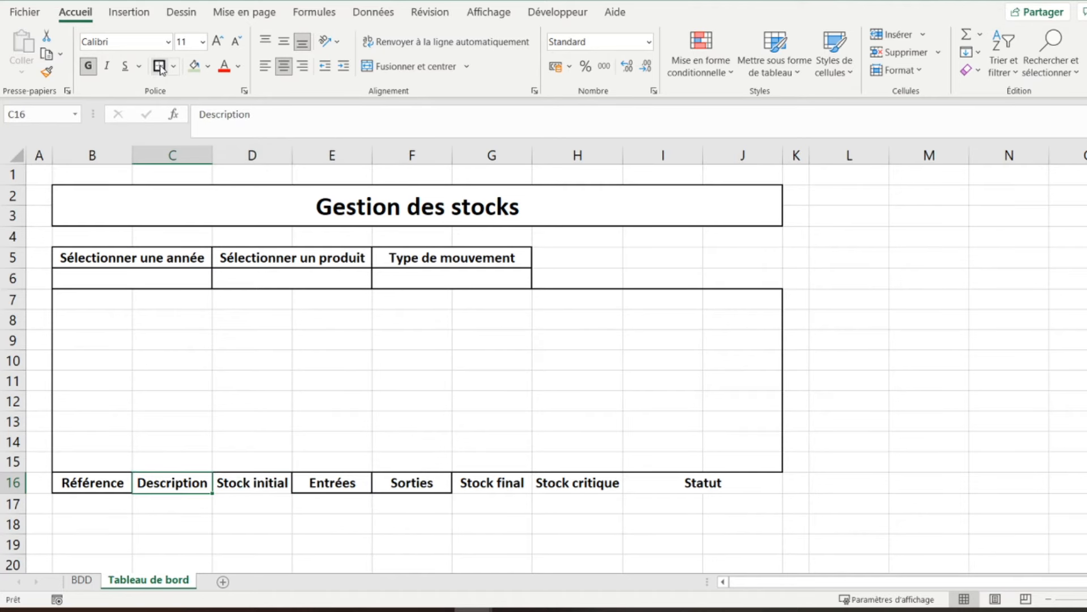
{"action": "key", "text": "Right"}
{"action": "left_click", "coordinate": [159, 66]}
{"action": "key", "text": "Right"}
{"action": "key", "text": "Right"}
{"action": "key", "text": "Right"}
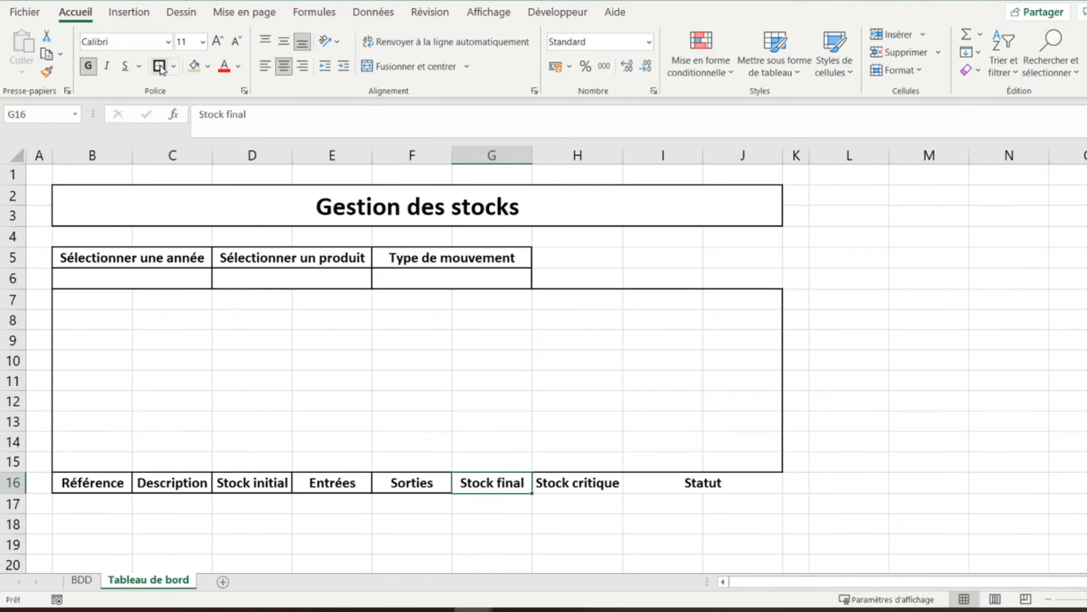
{"action": "left_click", "coordinate": [159, 65]}
{"action": "key", "text": "Right"}
{"action": "left_click", "coordinate": [159, 65]}
{"action": "key", "text": "Right"}
{"action": "left_click", "coordinate": [160, 65]}
Enter the formula =SI(BDD!B6="";"";BDD!B6) in B17, below the Référence header
{"action": "key", "text": "Left"}
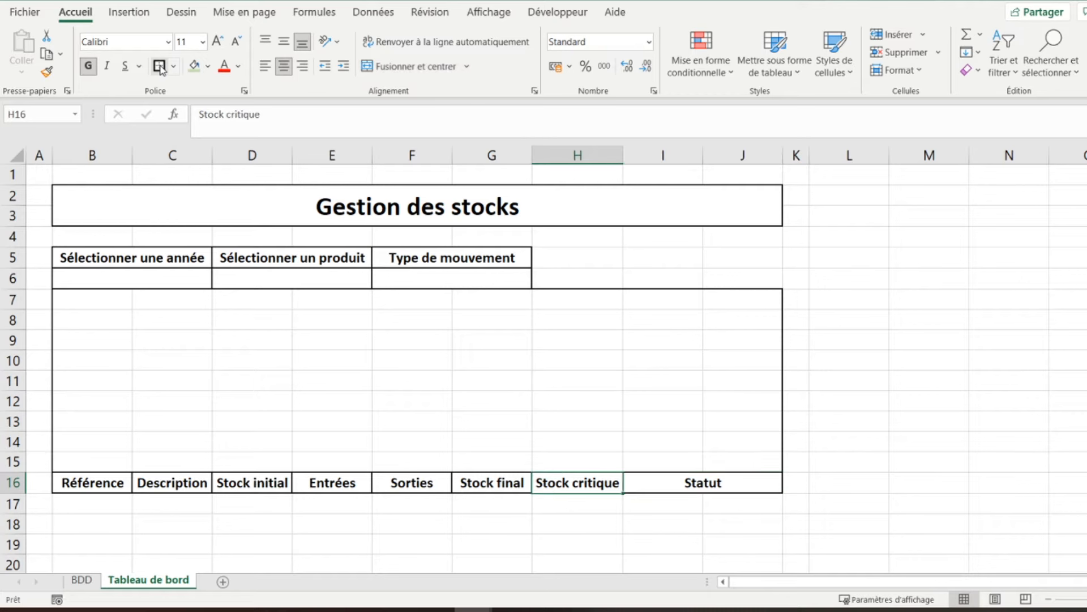
{"action": "key", "text": "Left"}
{"action": "key", "text": "Left"}
{"action": "key", "text": "Left"}
{"action": "key", "text": "Left"}
{"action": "key", "text": "Left"}
{"action": "key", "text": "Left"}
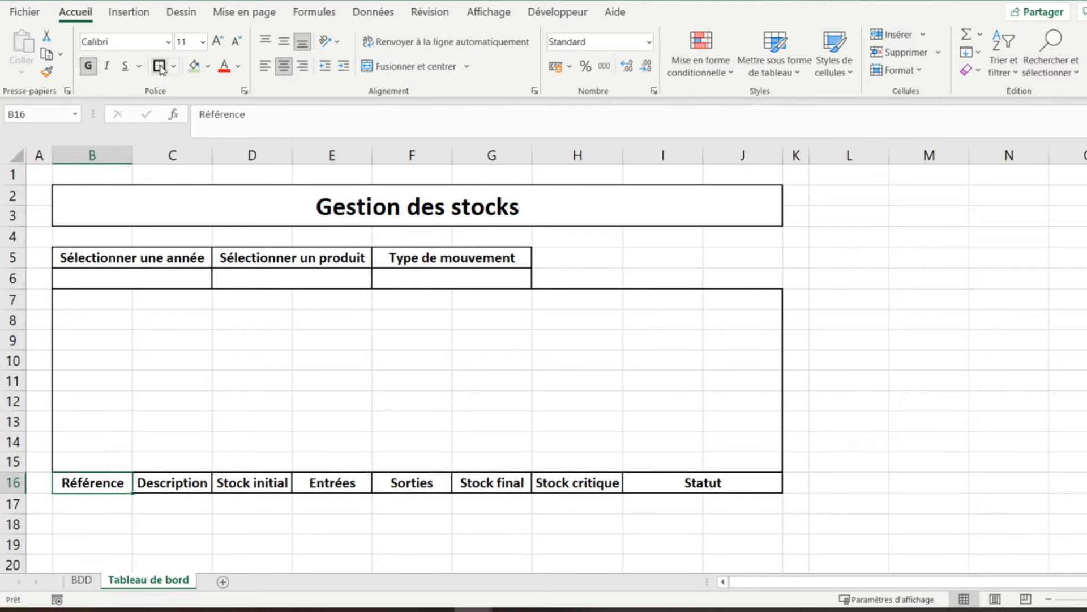
{"action": "key", "text": "Down"}
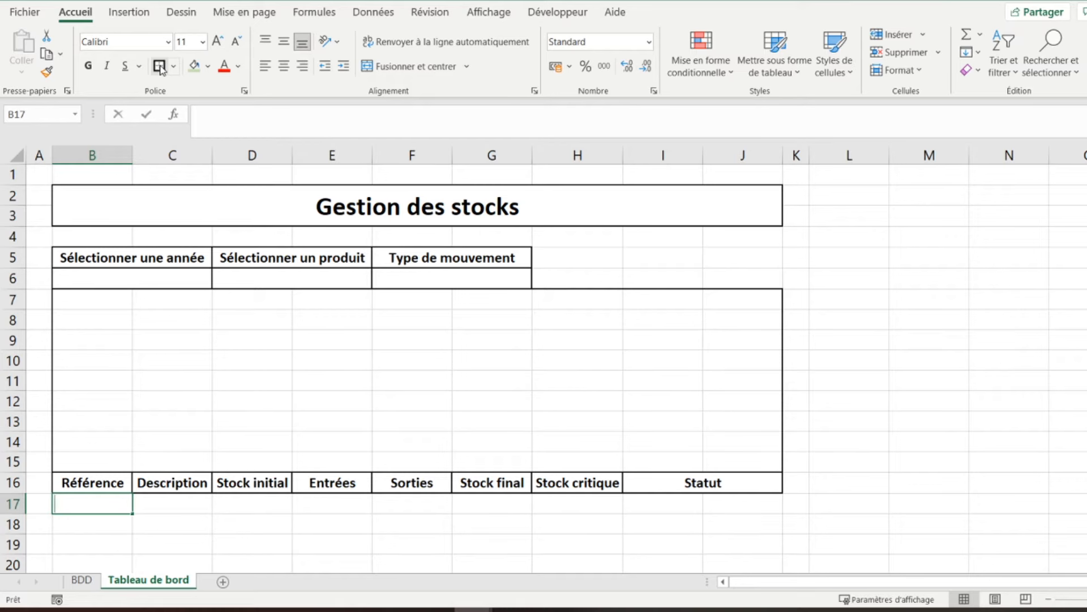
{"action": "type", "text": "=si("}
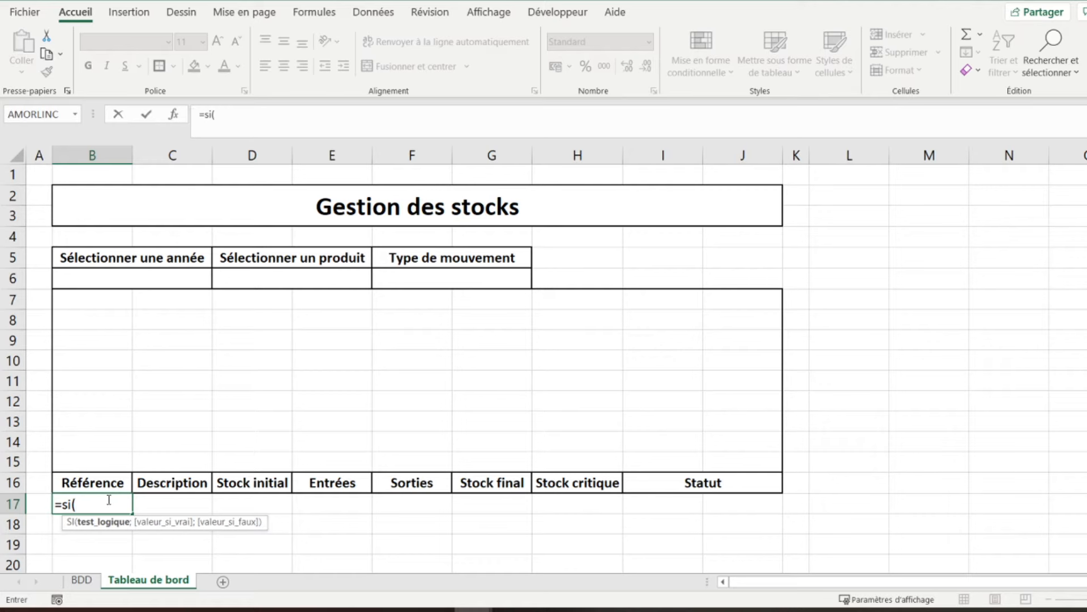
{"action": "left_click", "coordinate": [89, 580]}
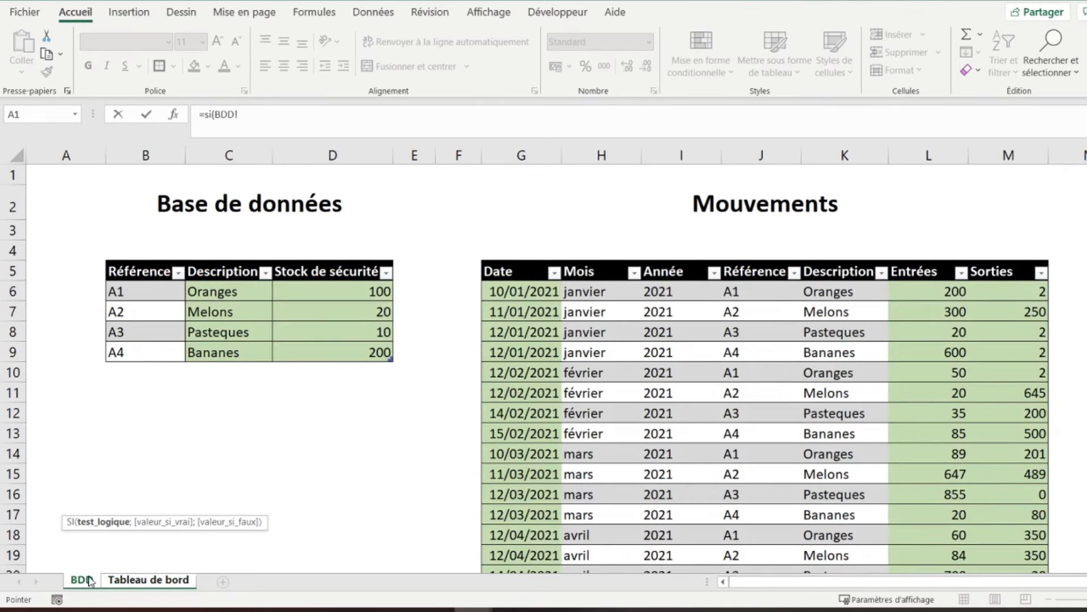
{"action": "left_click", "coordinate": [138, 291]}
{"action": "type", "text": "=\"\";"}
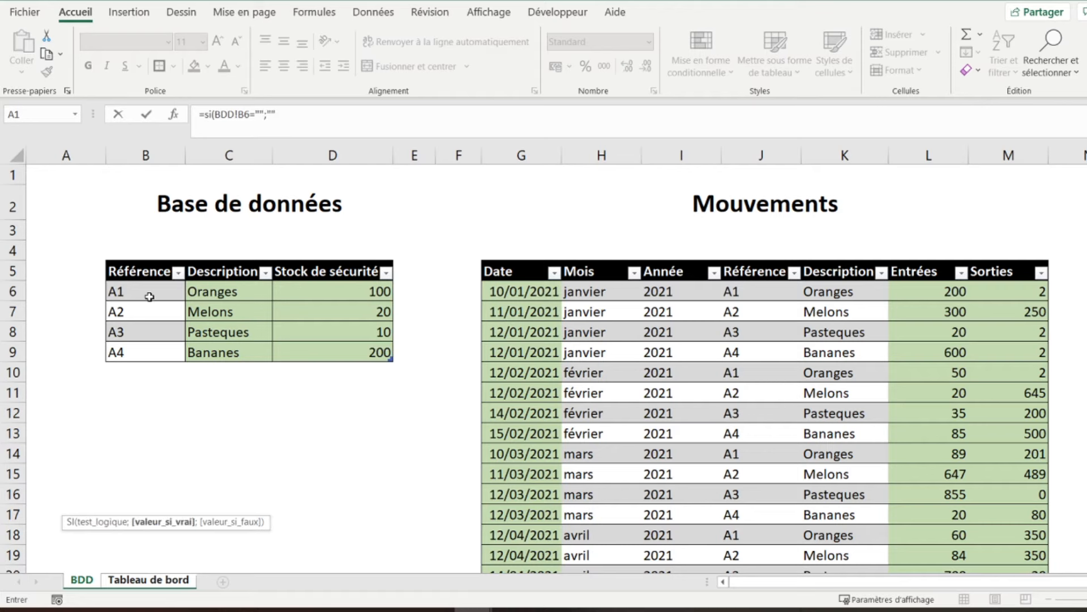
{"action": "type", "text": "\"\";"}
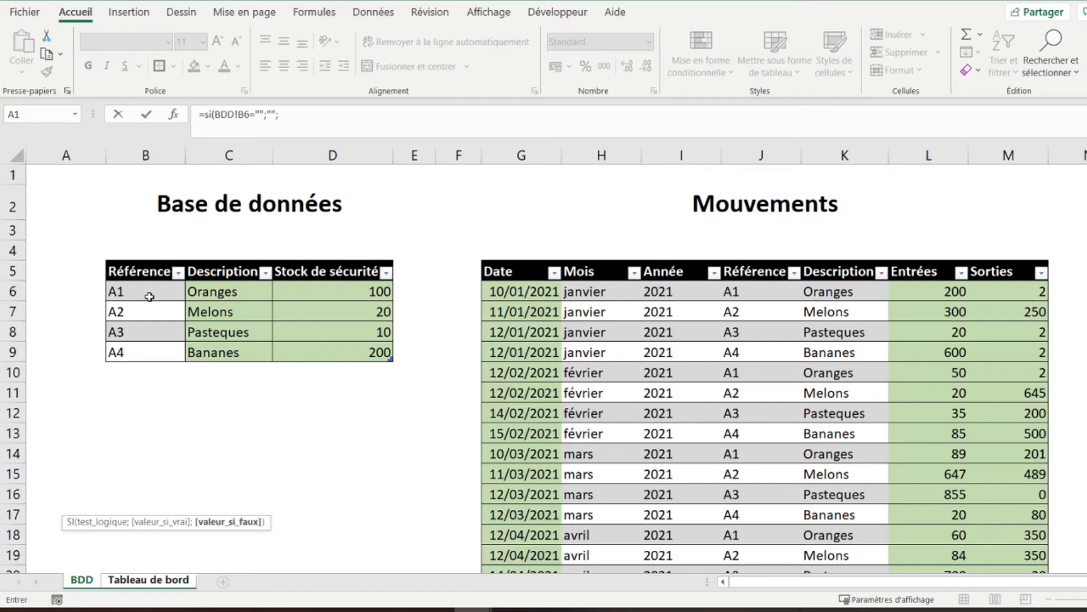
{"action": "left_click", "coordinate": [145, 286]}
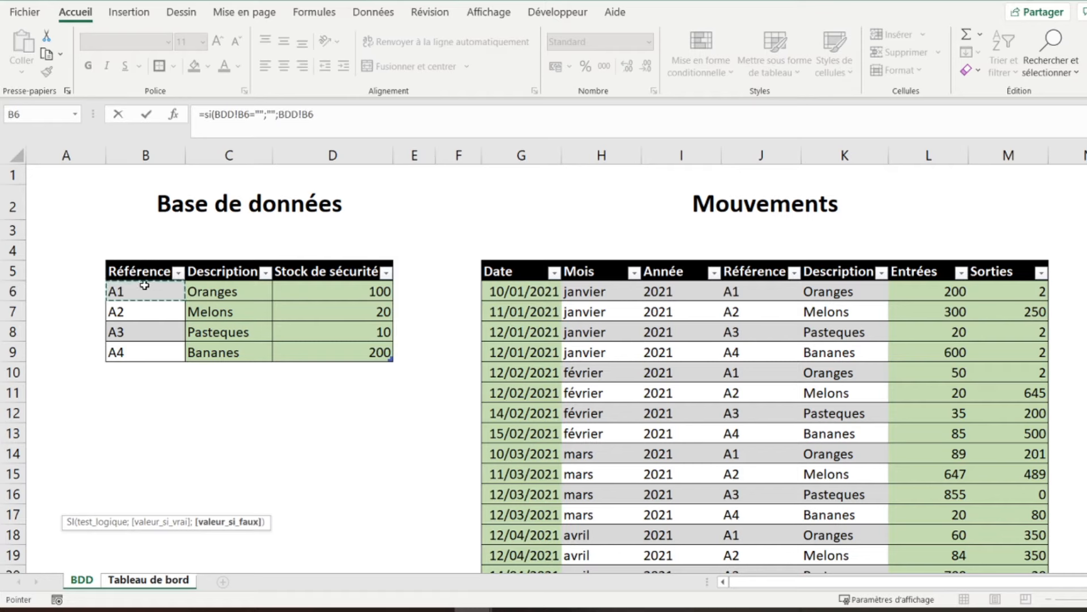
{"action": "type", "text": ")"}
{"action": "key", "text": "Return"}
{"action": "key", "text": "Up"}
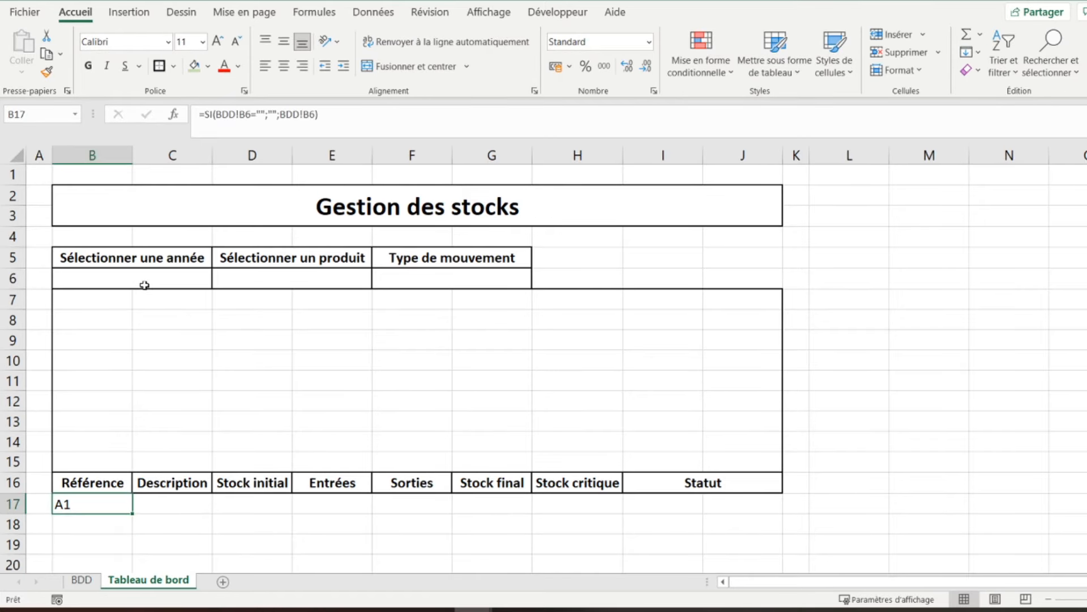
Fill the Référence formula from B17 down to B103 and check the last filled cell
{"action": "scroll", "coordinate": [144, 422], "scroll_direction": "down", "scroll_amount": 4}
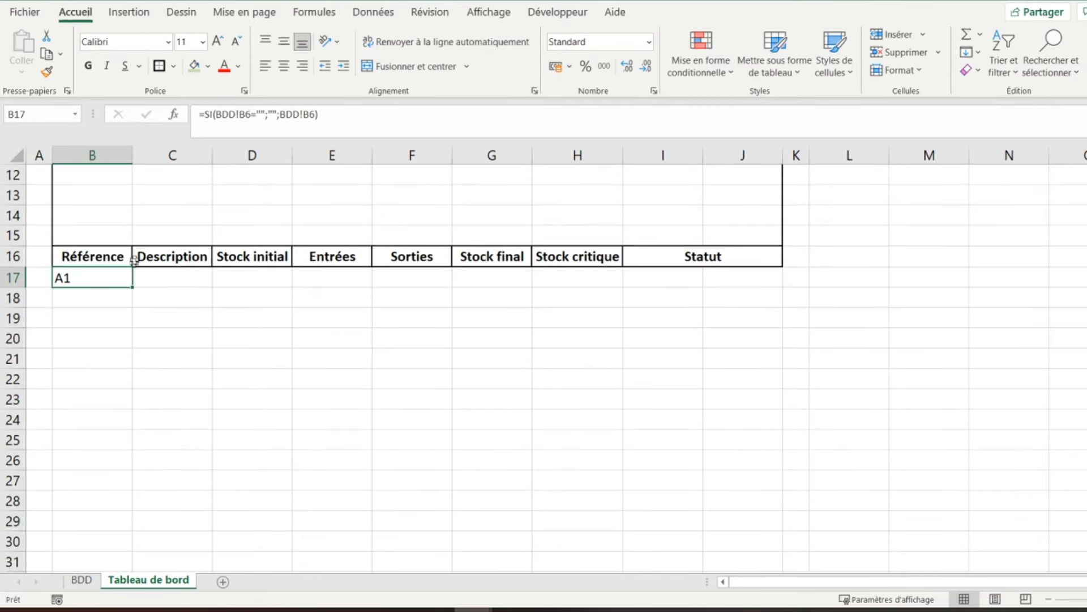
{"action": "left_click_drag", "start_coordinate": [133, 288], "coordinate": [80, 294]}
{"action": "left_click", "coordinate": [79, 295]}
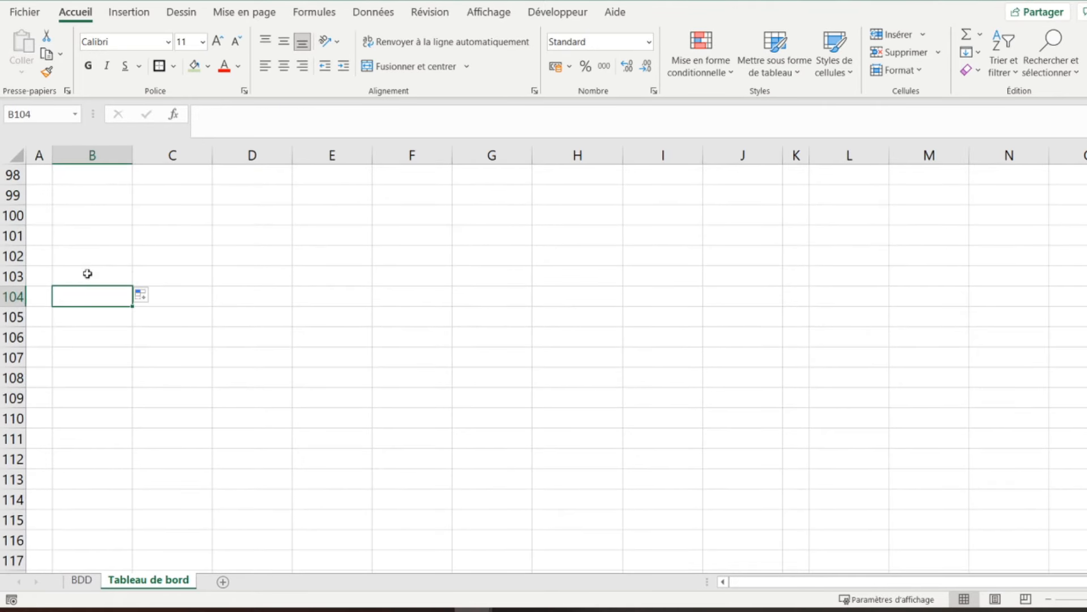
{"action": "left_click", "coordinate": [87, 275]}
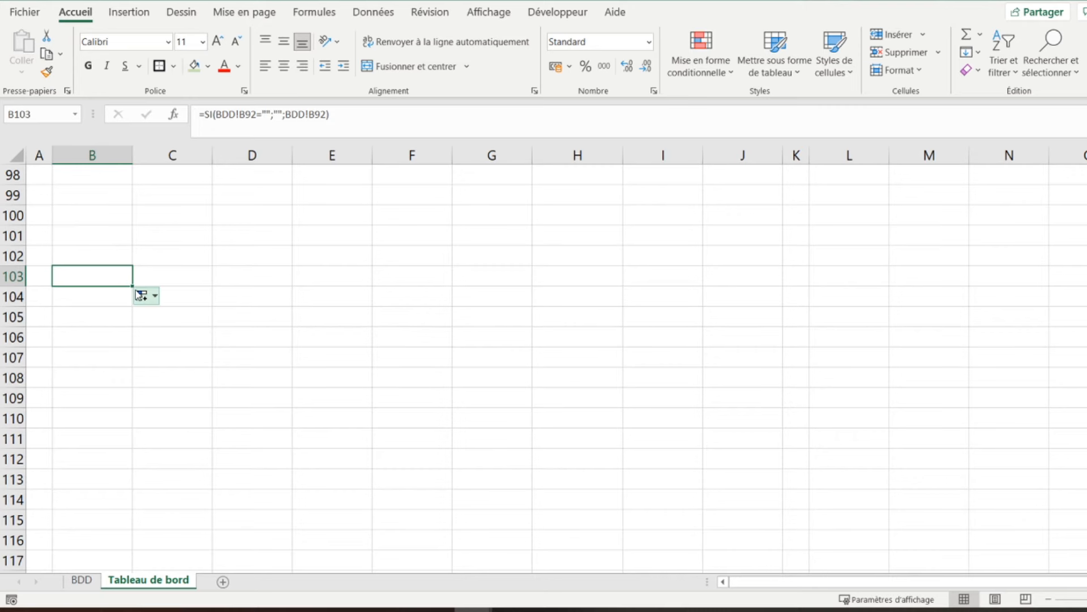
{"action": "scroll", "coordinate": [152, 246], "scroll_direction": "up", "scroll_amount": 9}
{"action": "scroll", "coordinate": [151, 247], "scroll_direction": "up", "scroll_amount": 20}
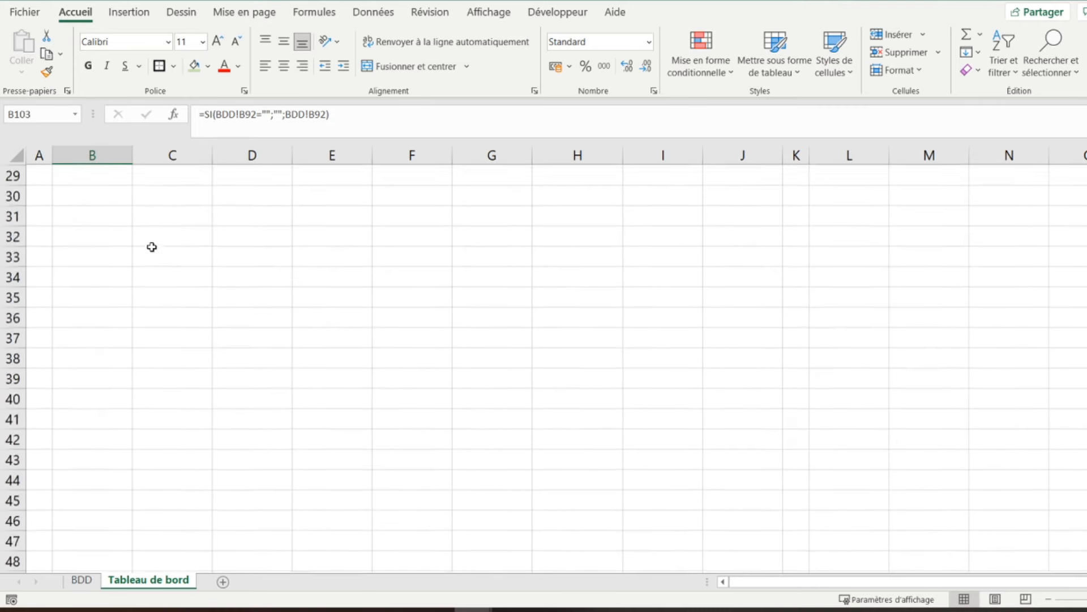
Add reference A5, Fraises, with a safety stock of 200 to the Base de données table and check the dashboard's Référence column
{"action": "scroll", "coordinate": [151, 245], "scroll_direction": "down", "scroll_amount": 2}
{"action": "left_click", "coordinate": [85, 397]}
{"action": "left_click", "coordinate": [82, 455]}
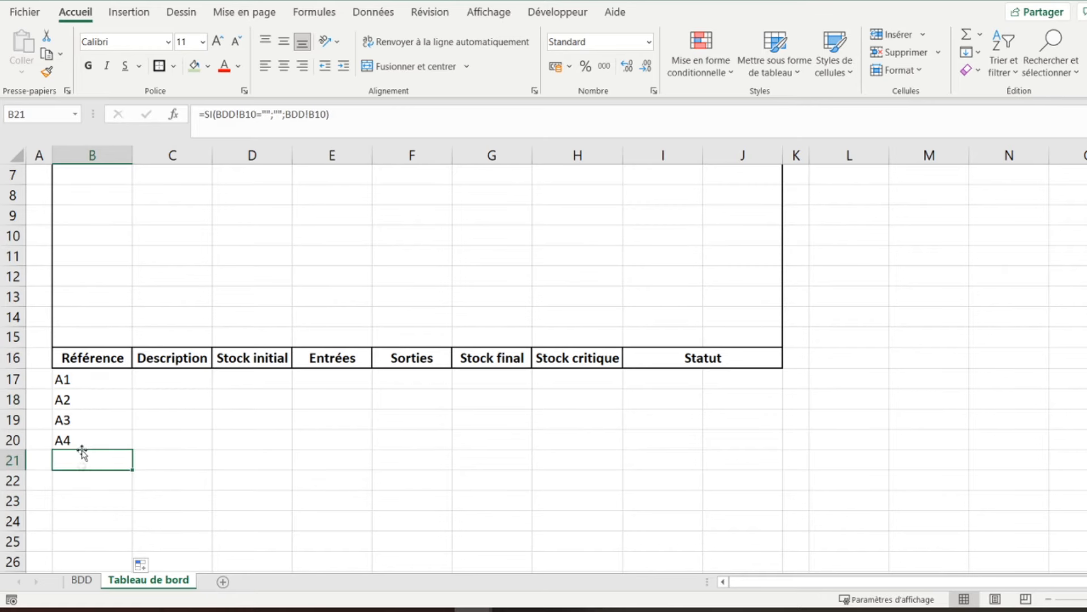
{"action": "left_click", "coordinate": [81, 580]}
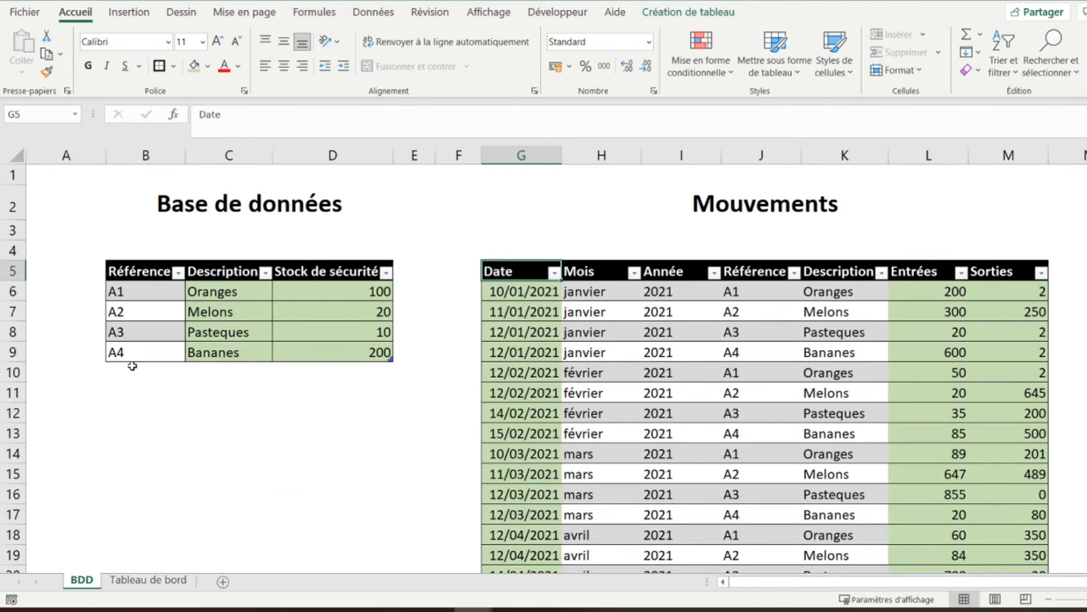
{"action": "left_click", "coordinate": [132, 366]}
{"action": "type", "text": "A5"}
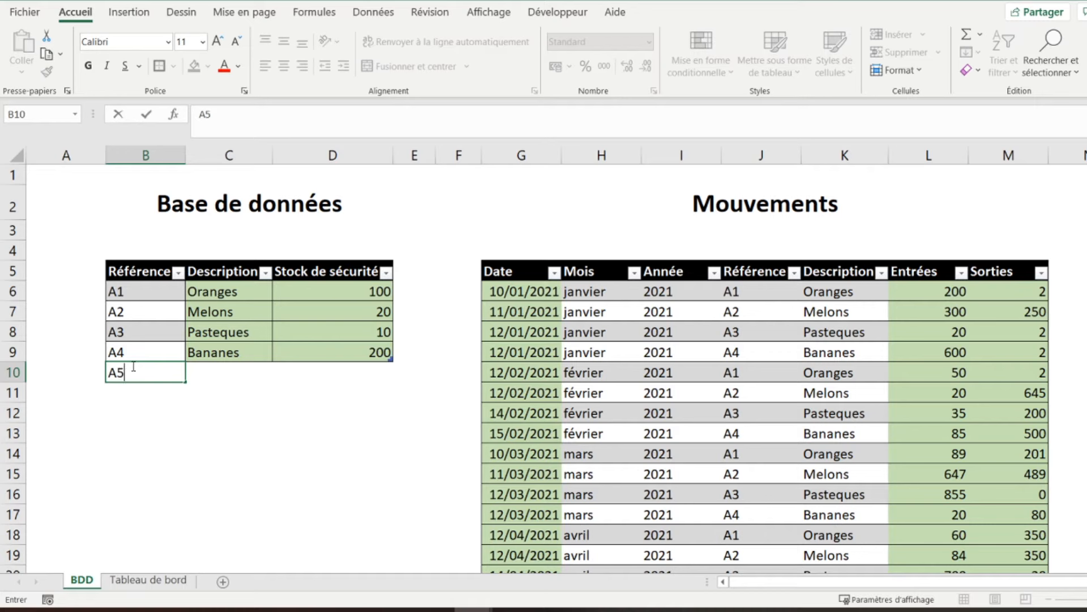
{"action": "key", "text": "Tab"}
{"action": "type", "text": "Fraise"}
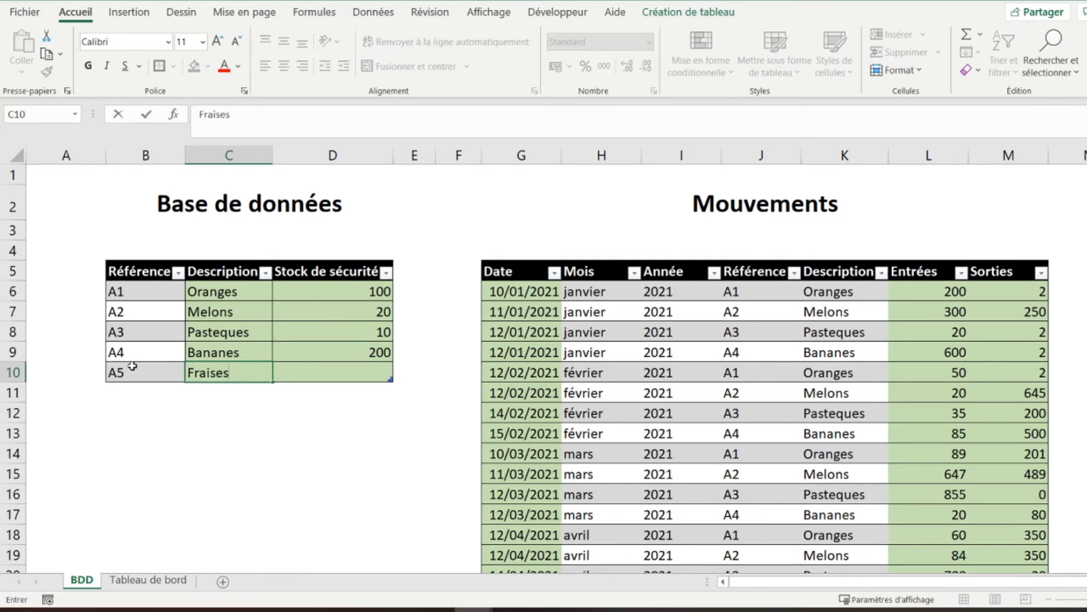
{"action": "key", "text": "Tab"}
{"action": "type", "text": "200"}
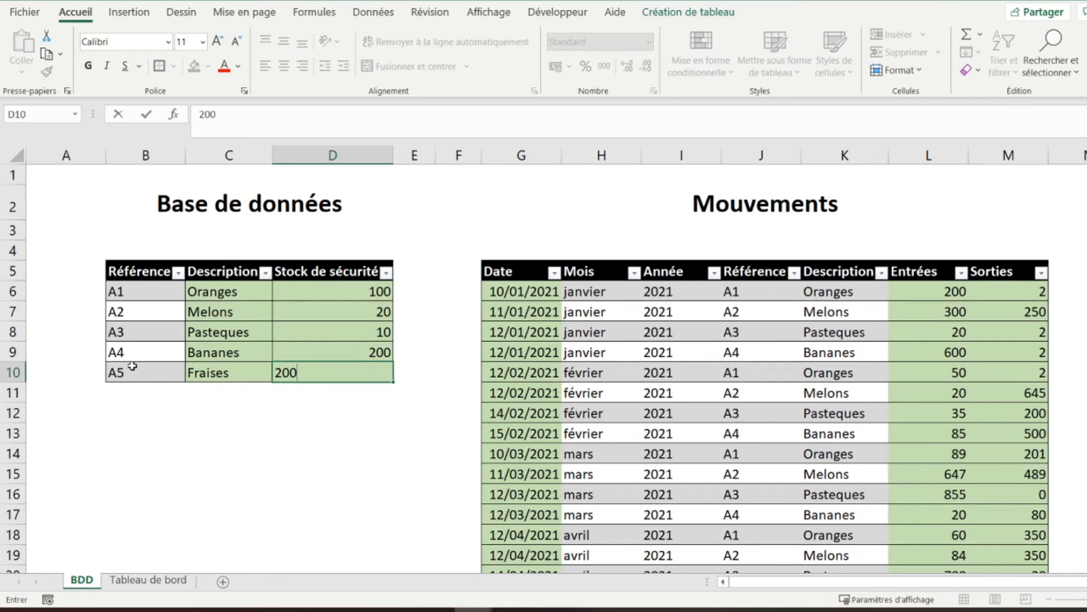
{"action": "key", "text": "Return"}
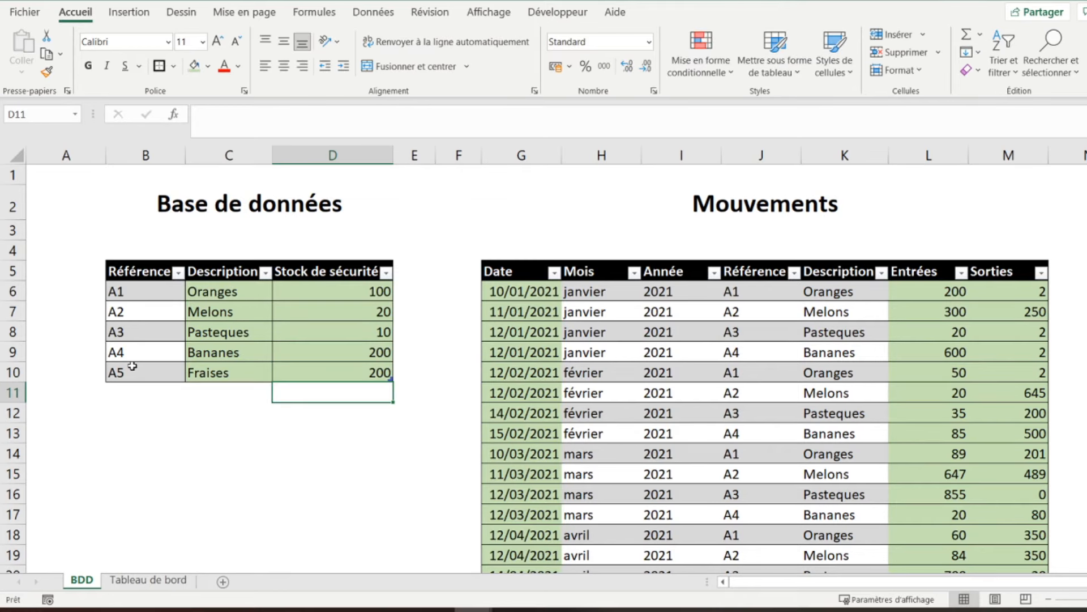
{"action": "left_click", "coordinate": [149, 580]}
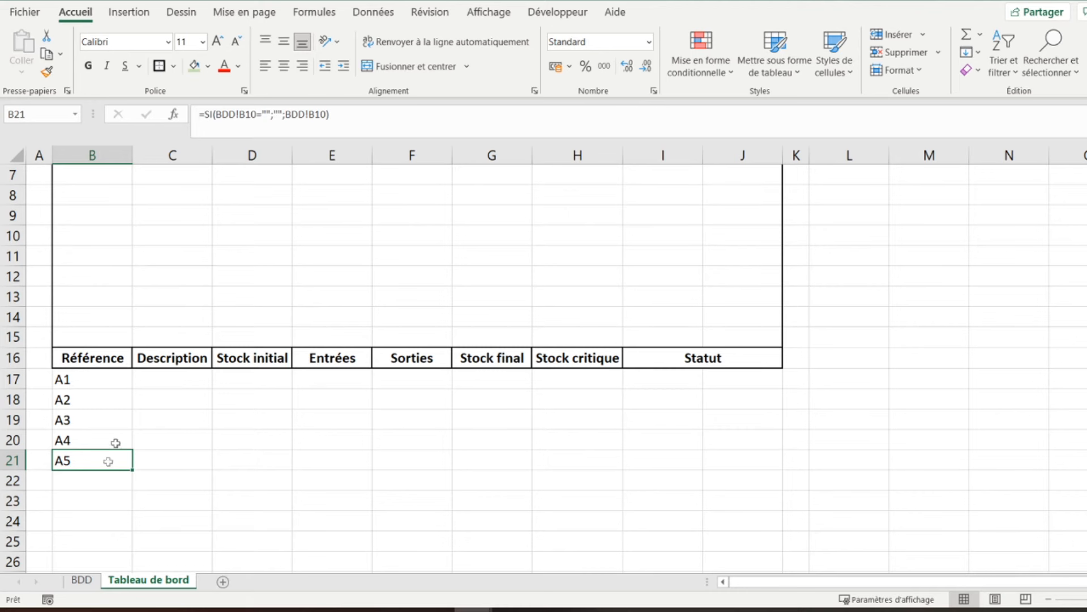
Enter the formula =SI(B17="";"";RECHERCHEV(B17;Tableau1;2;FAUX)) in C17, below the Description header
{"action": "left_click", "coordinate": [171, 376]}
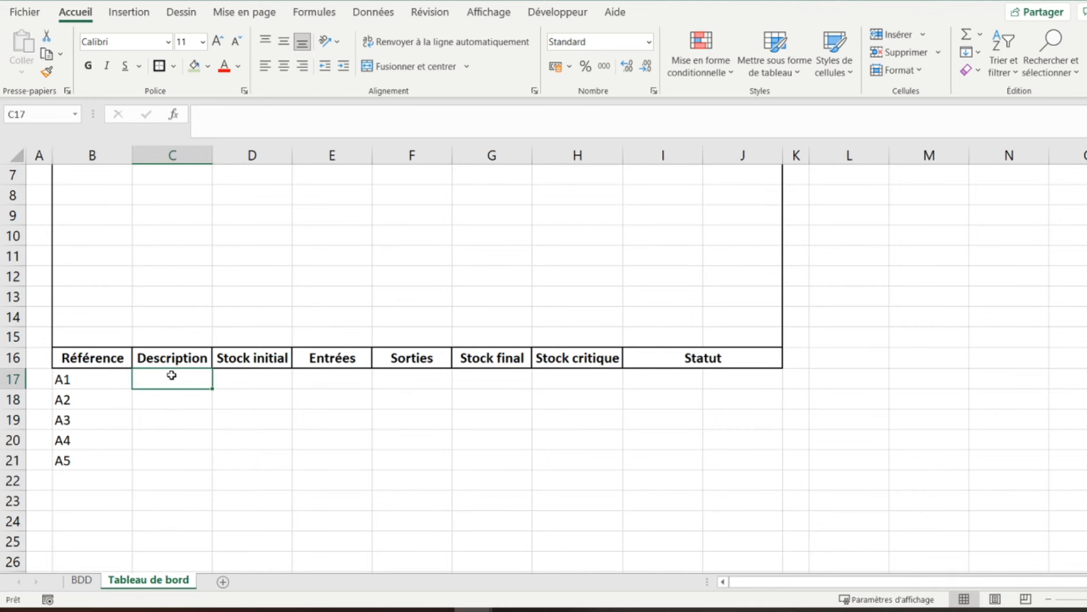
{"action": "type", "text": "=si("}
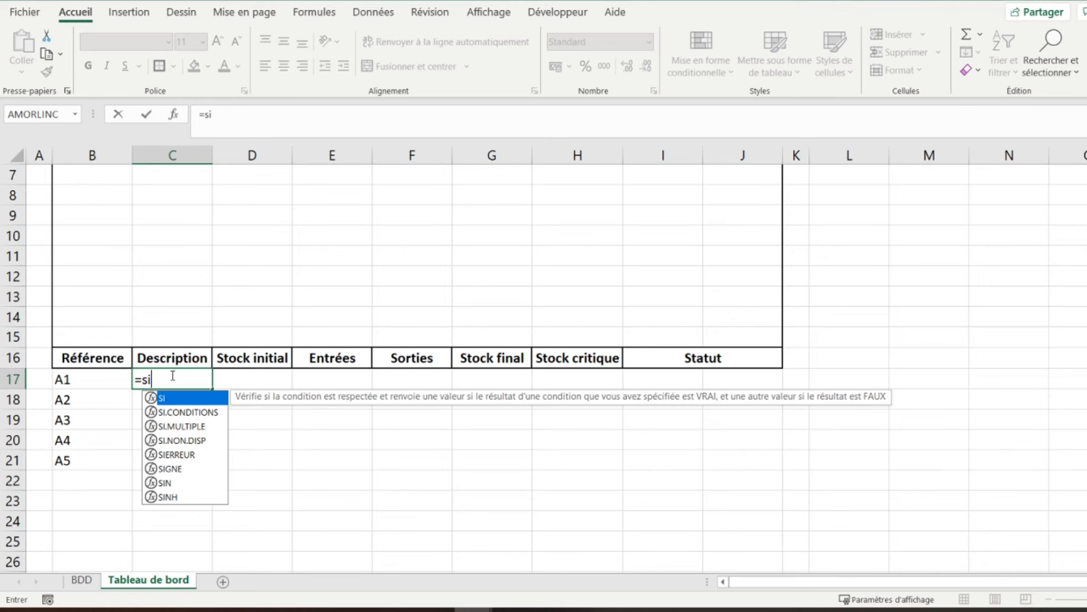
{"action": "left_click", "coordinate": [79, 374]}
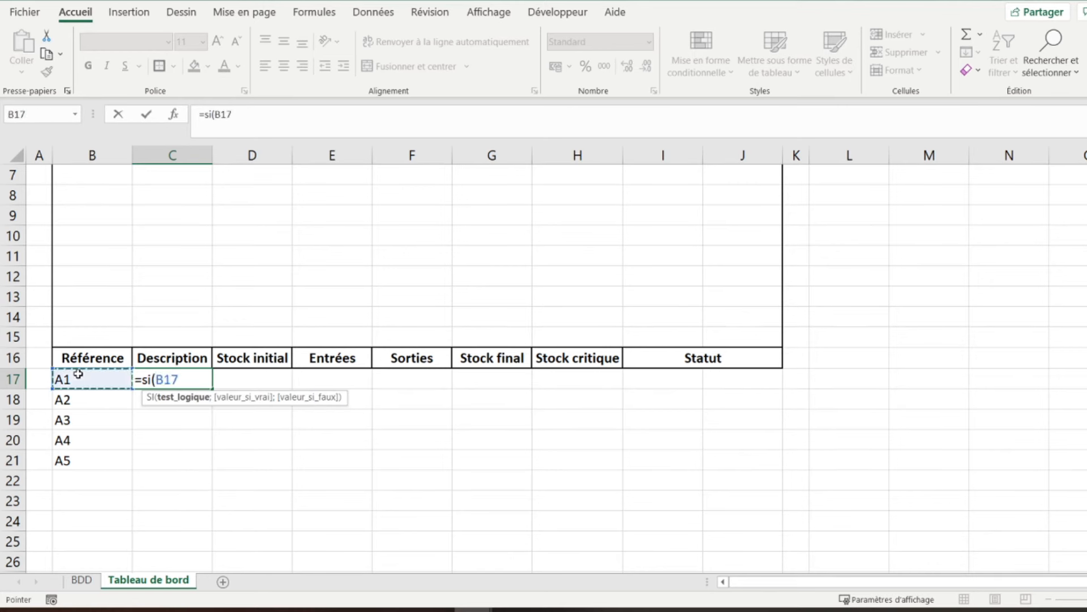
{"action": "type", "text": "=\"\";\"\";recherchev("}
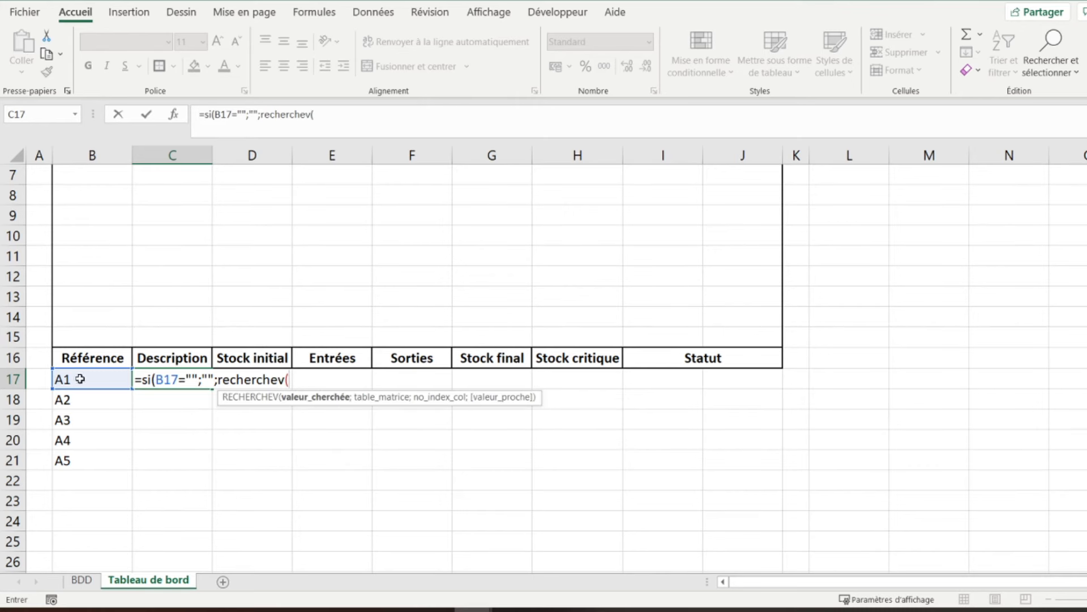
{"action": "left_click", "coordinate": [80, 379]}
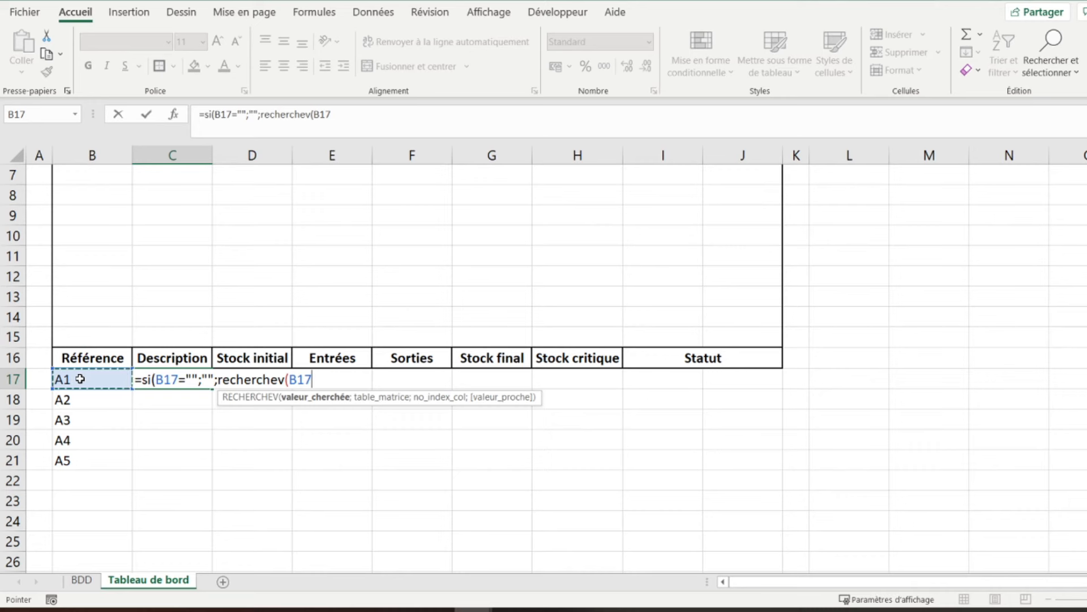
{"action": "type", "text": ";"}
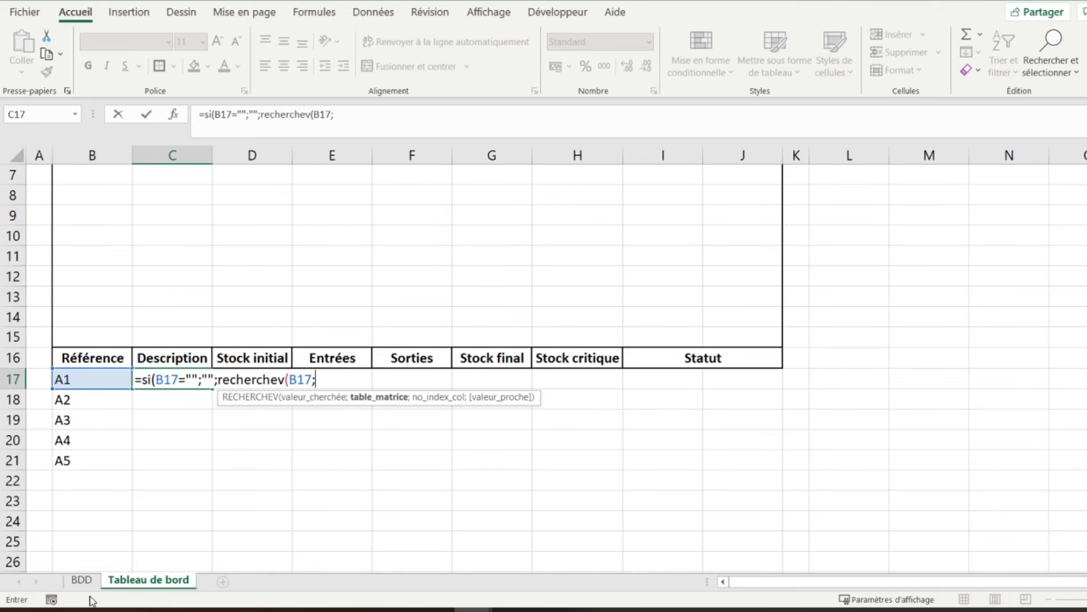
{"action": "left_click", "coordinate": [85, 585]}
{"action": "left_click_drag", "start_coordinate": [129, 291], "coordinate": [316, 369]}
{"action": "type", "text": ";"}
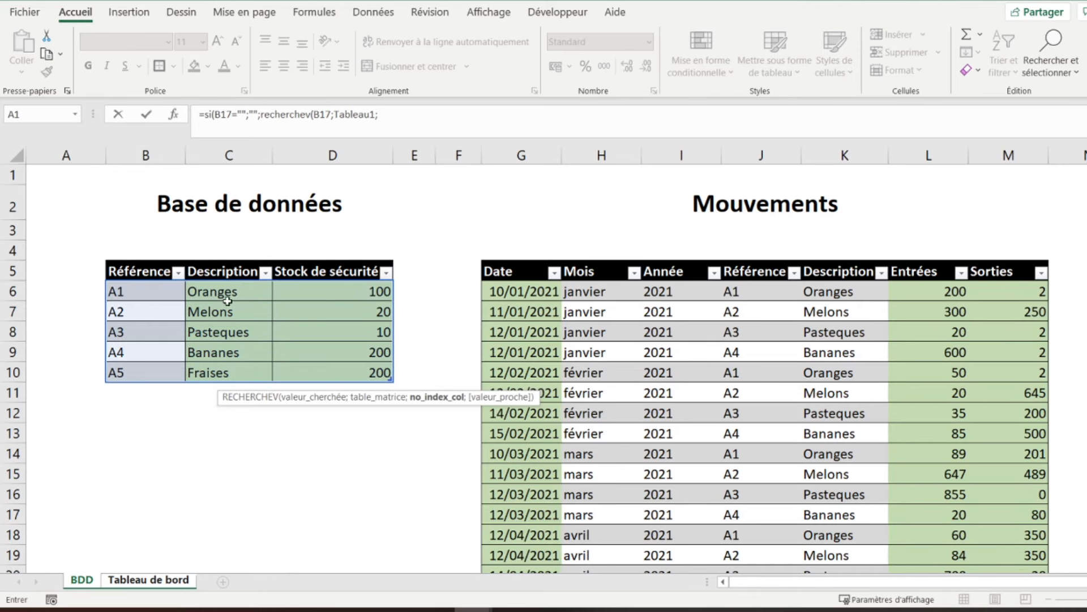
{"action": "type", "text": "2;"}
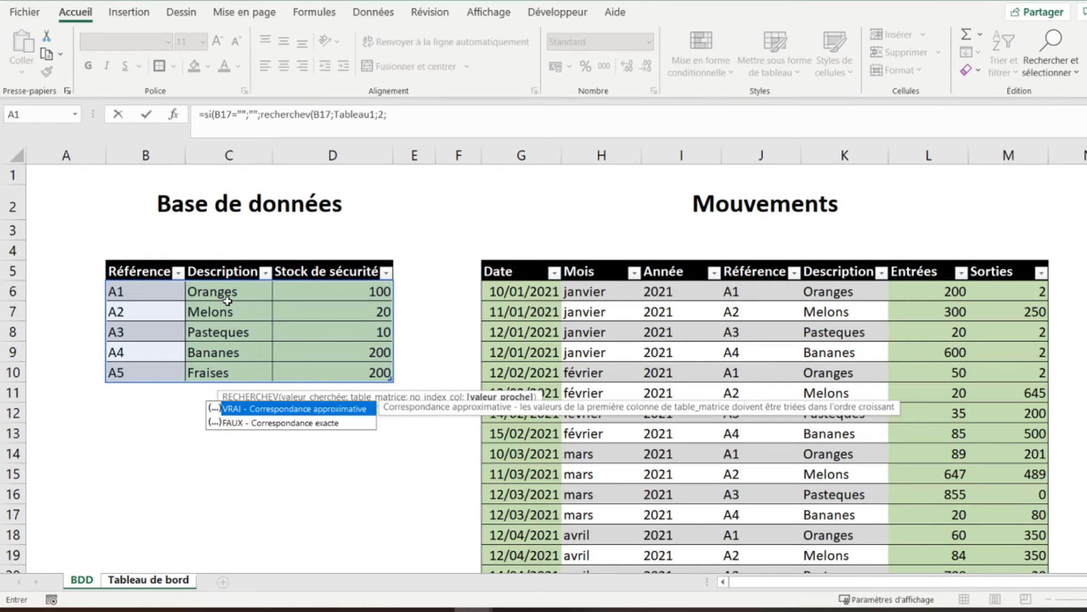
{"action": "double_click", "coordinate": [265, 424]}
{"action": "type", "text": ")"}
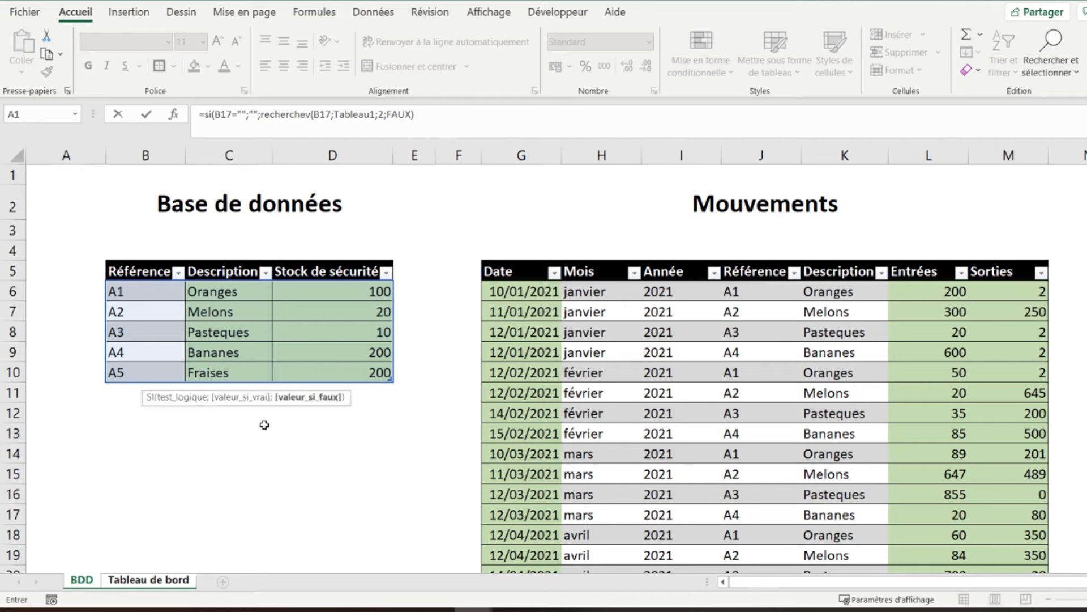
{"action": "type", "text": ")"}
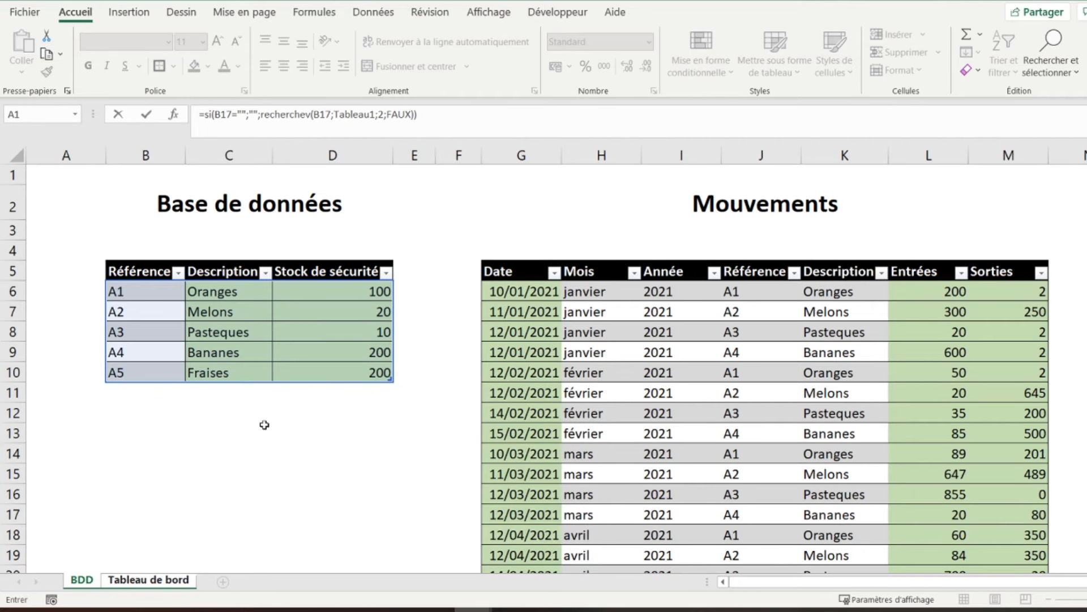
{"action": "key", "text": "Return"}
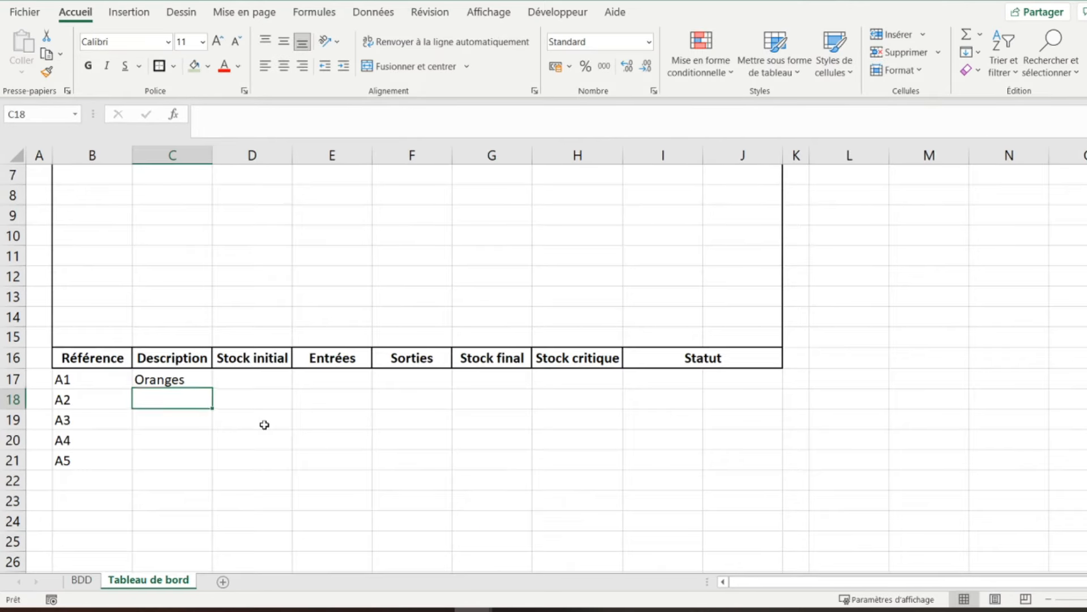
Fill the Description formula from C17 down the column, as far as the Référence formulas extend
{"action": "key", "text": "Up"}
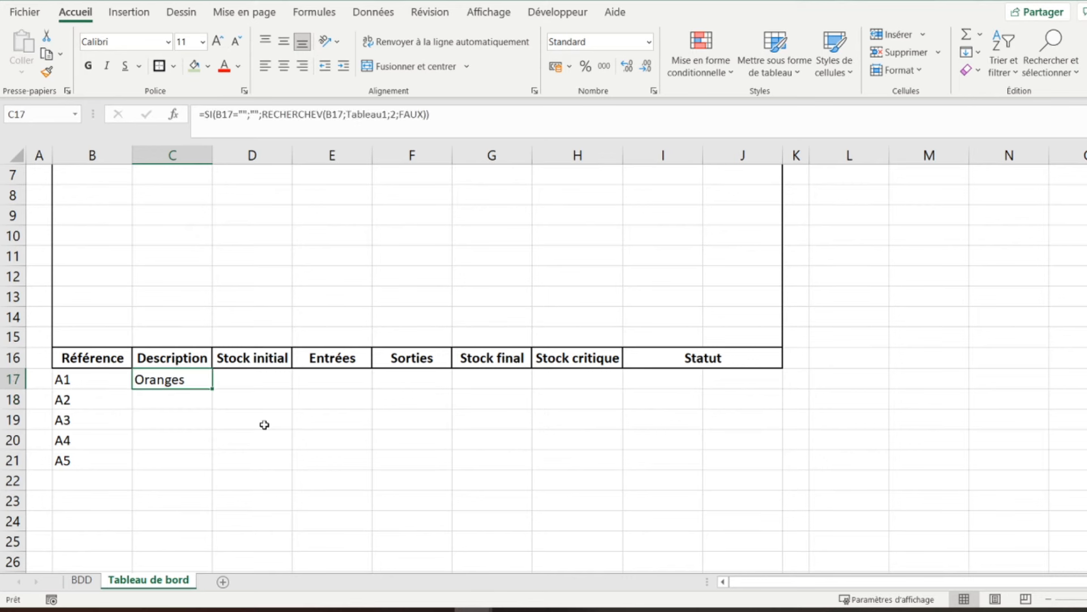
{"action": "double_click", "coordinate": [213, 389]}
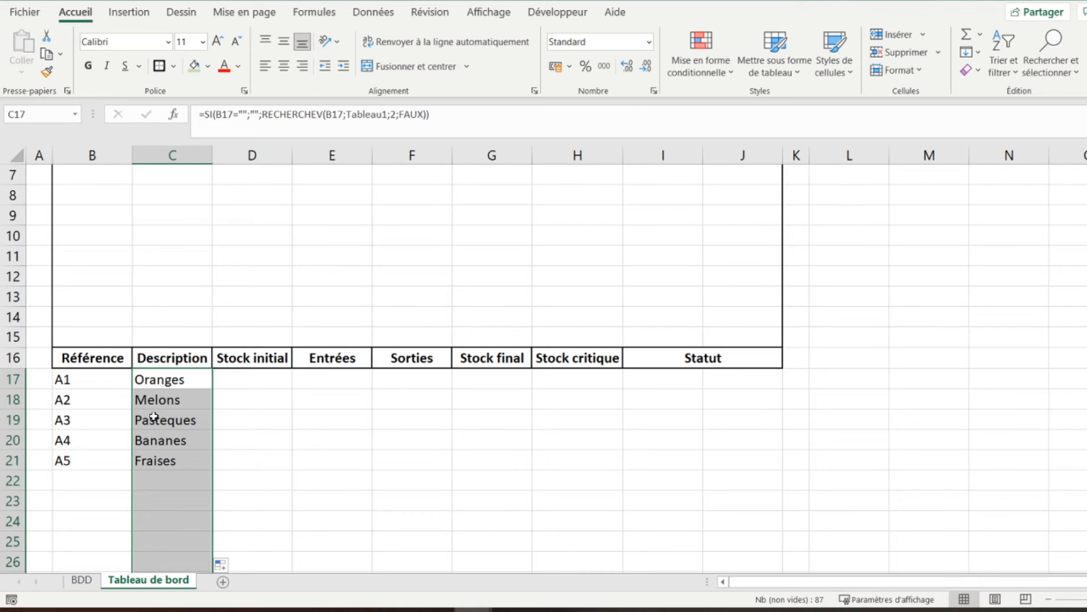
{"action": "left_click", "coordinate": [235, 383]}
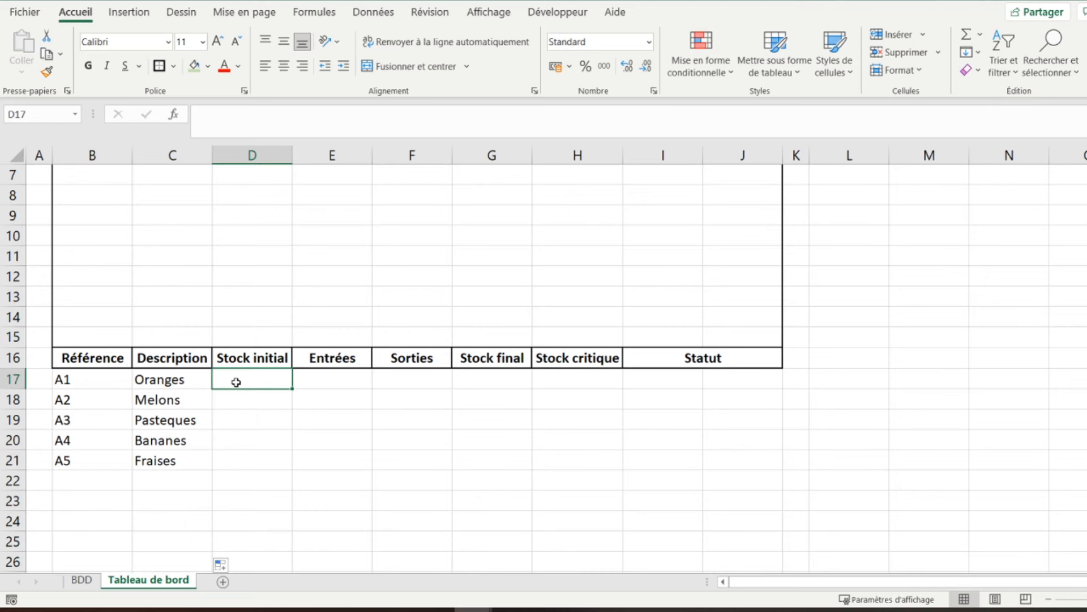
Enter the formula =SI(B17="";"";SOMME.SI(Tableau2[Description];'Tableau de bord'!C17;Tableau2[Entrées])) in E17, below the Entrées header
{"action": "key", "text": "Right"}
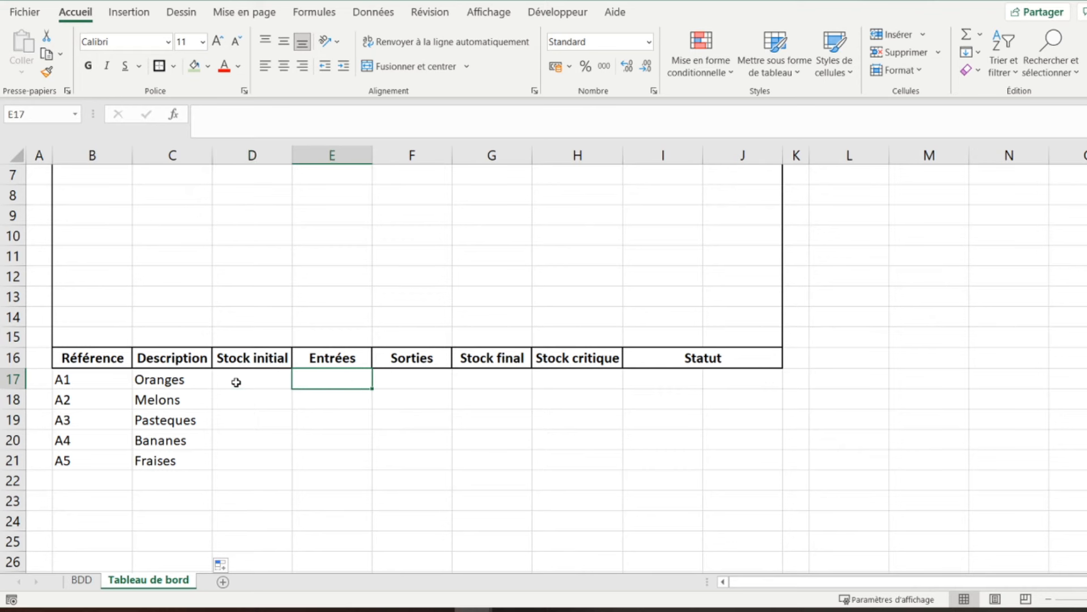
{"action": "type", "text": "=si("}
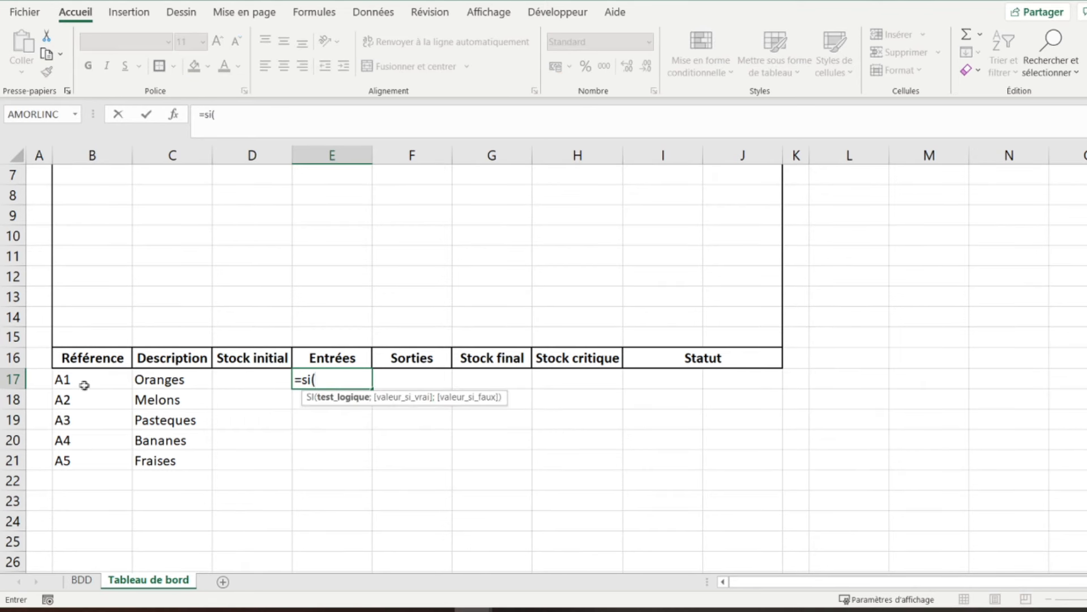
{"action": "left_click", "coordinate": [83, 386]}
{"action": "type", "text": "=\"\";\"\""}
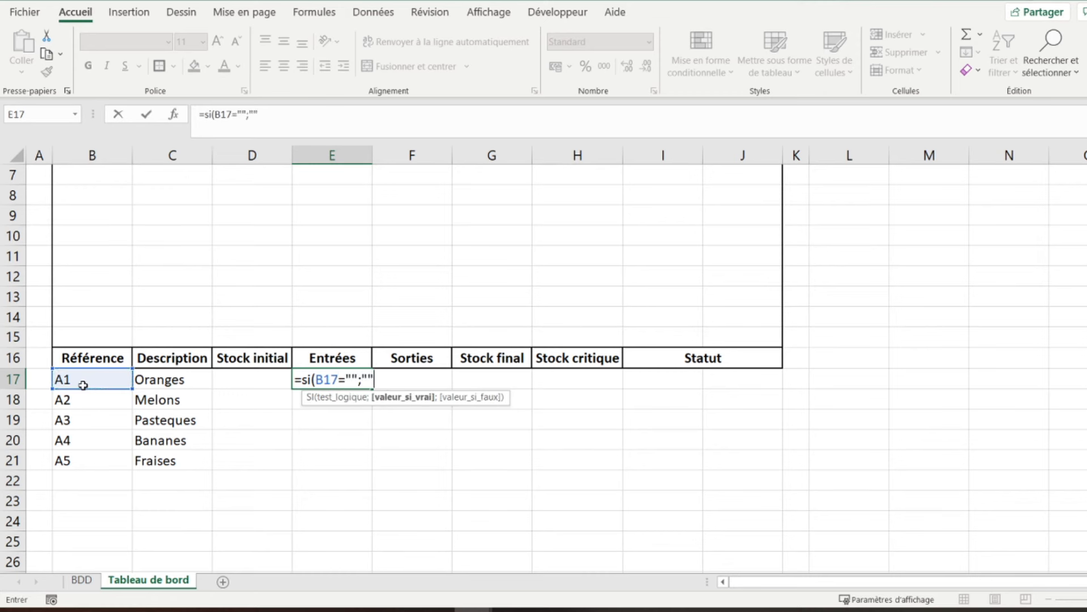
{"action": "type", "text": ";"}
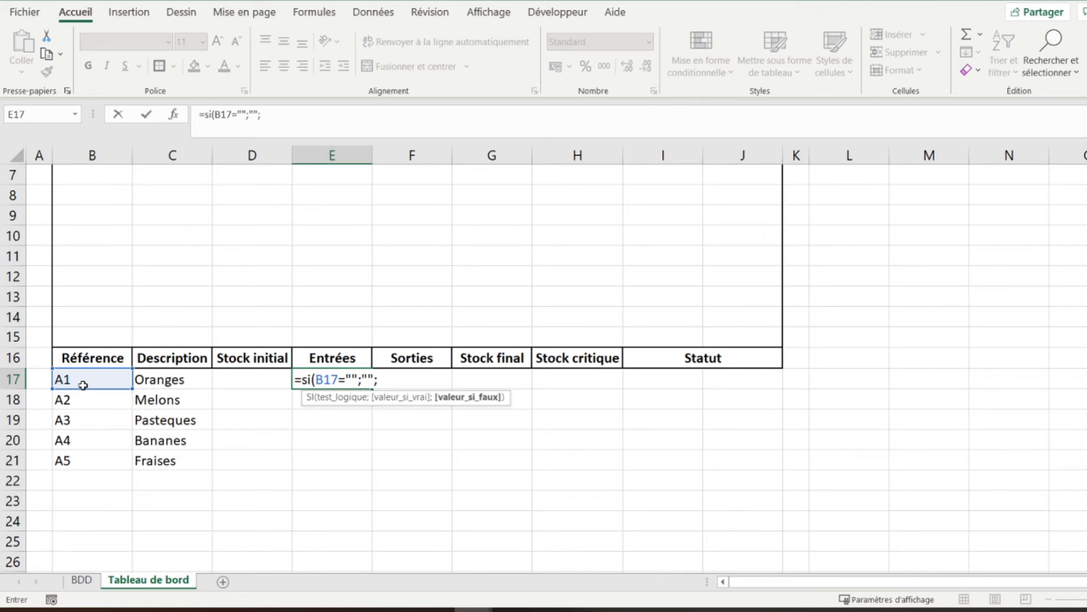
{"action": "type", "text": "somme."}
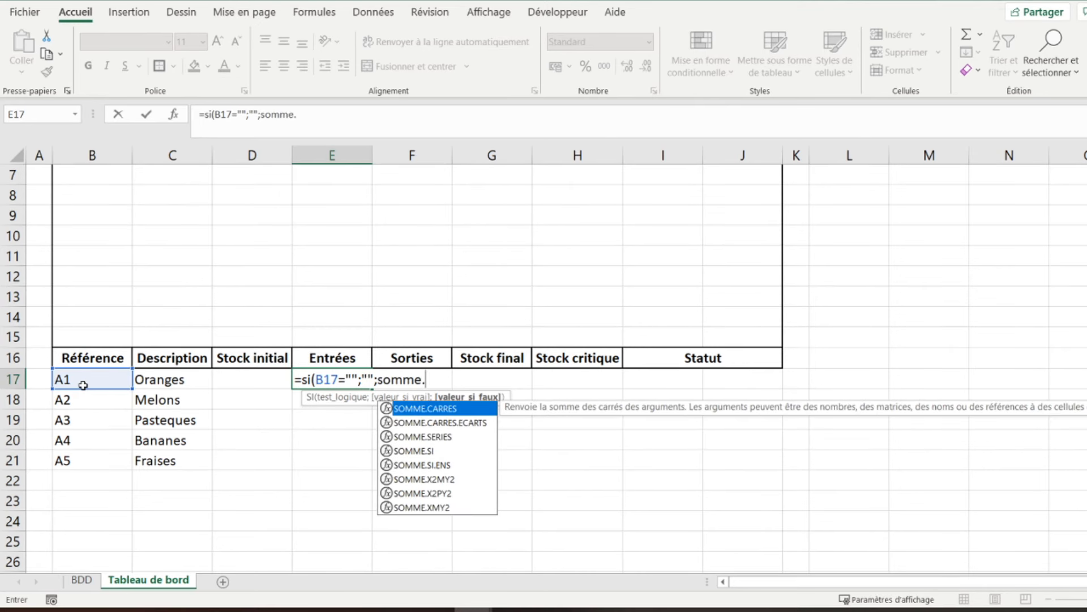
{"action": "type", "text": "si("}
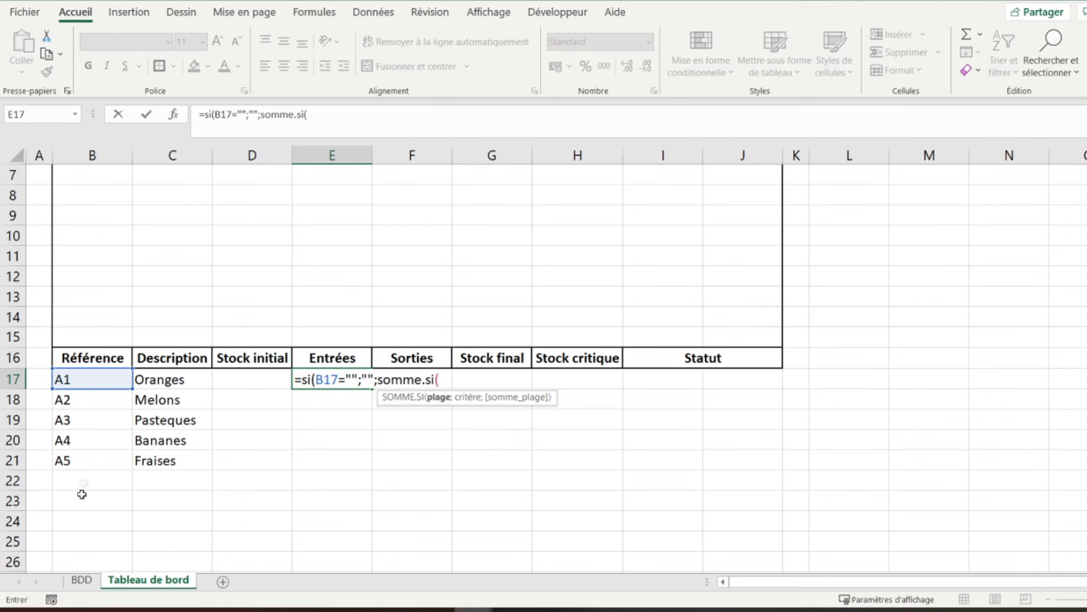
{"action": "left_click", "coordinate": [81, 582]}
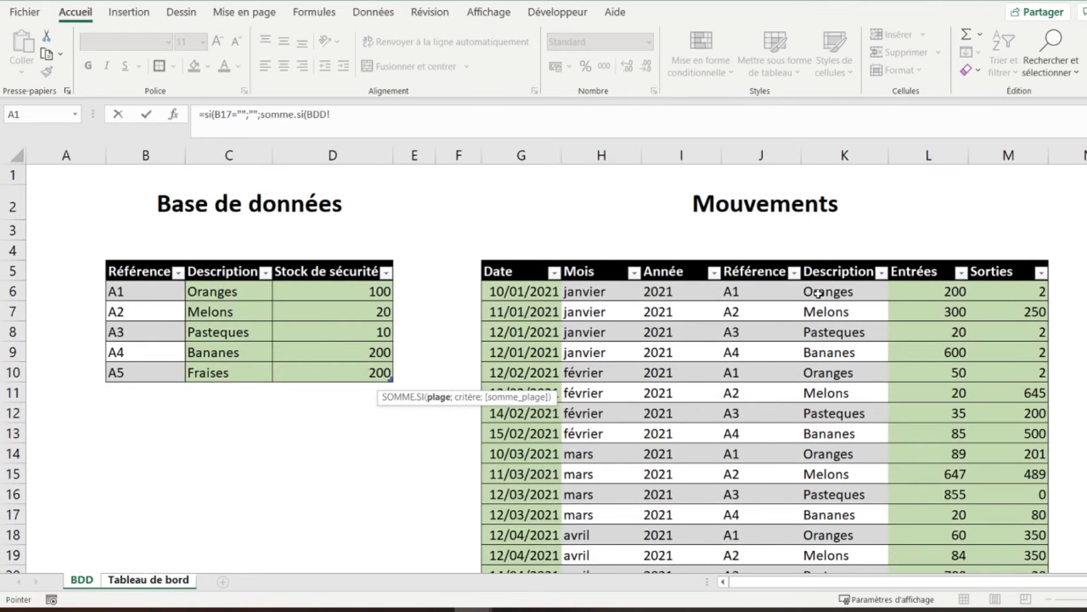
{"action": "left_click_drag", "start_coordinate": [815, 292], "coordinate": [811, 539]}
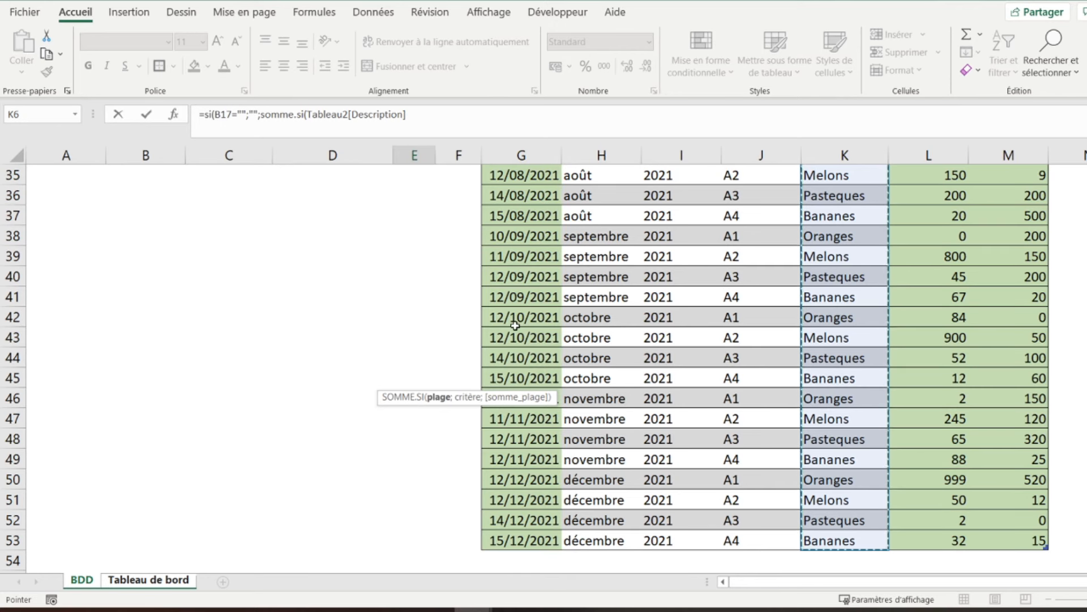
{"action": "type", "text": ";"}
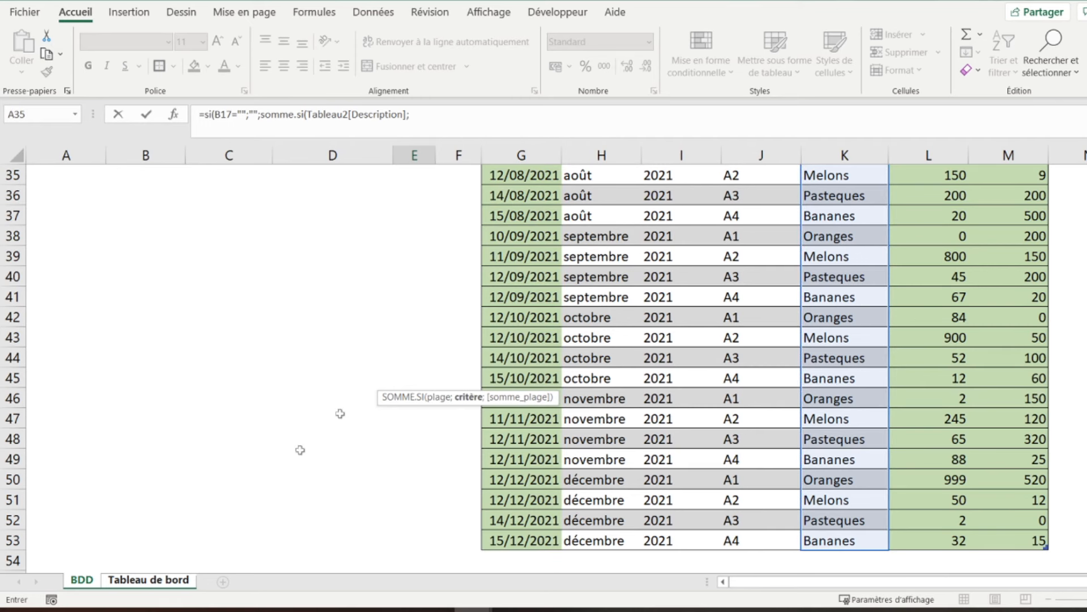
{"action": "left_click", "coordinate": [135, 581]}
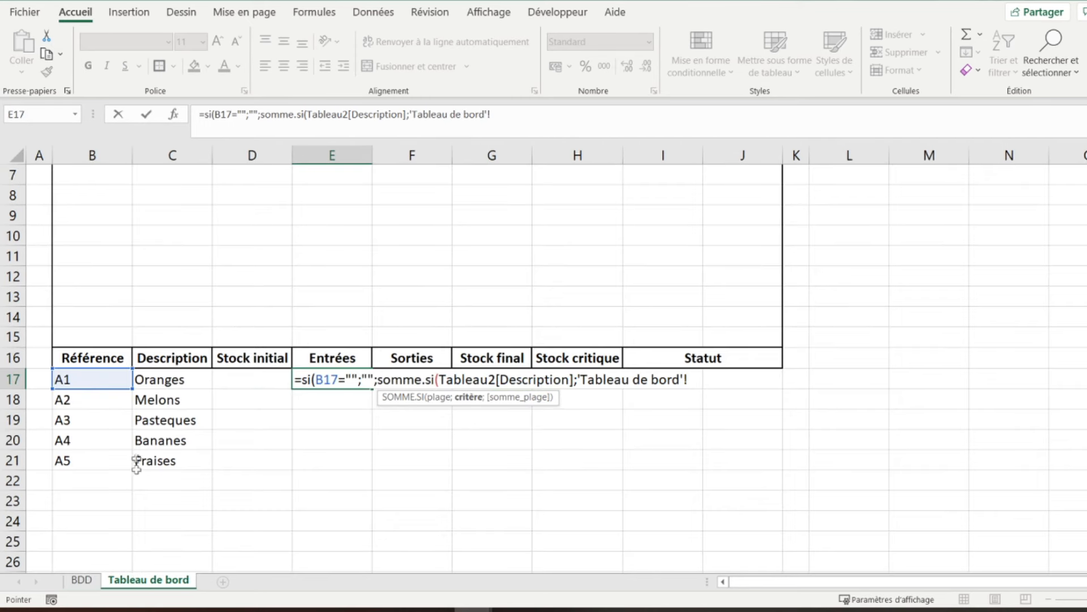
{"action": "left_click", "coordinate": [156, 380]}
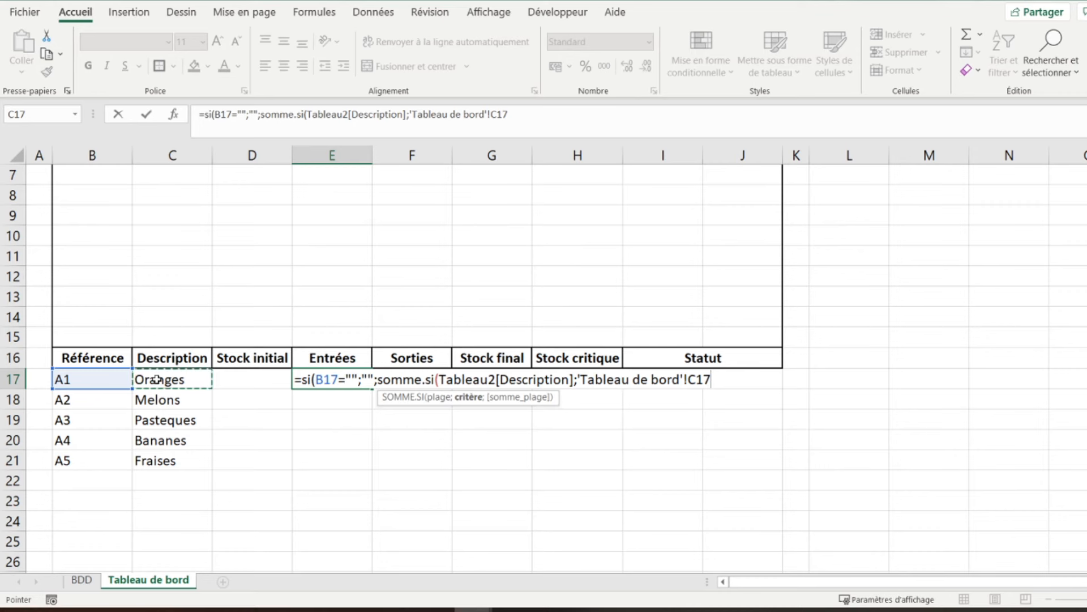
{"action": "type", "text": ";"}
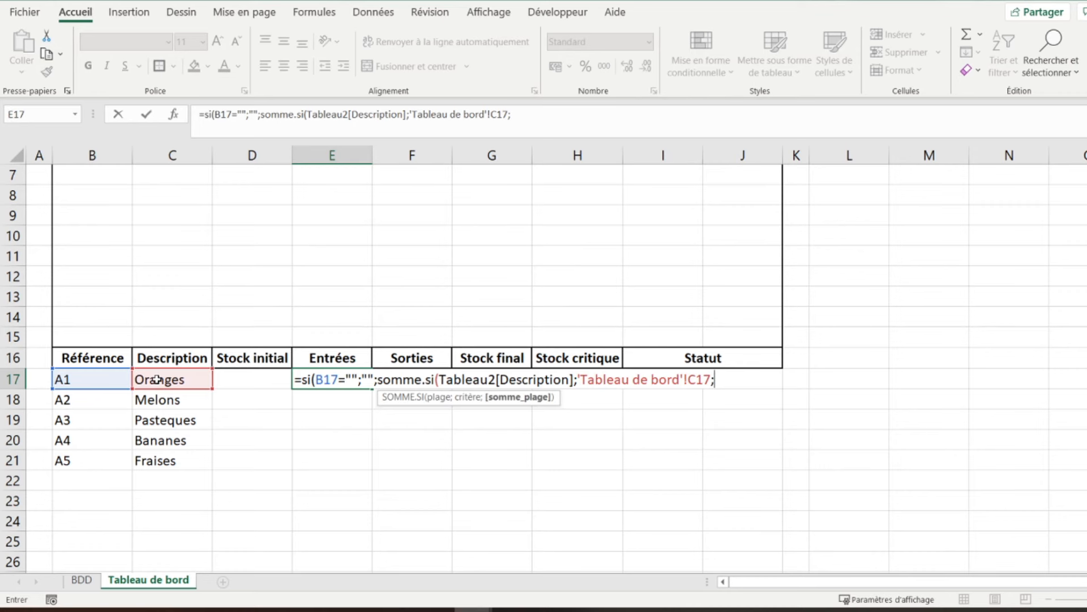
{"action": "left_click", "coordinate": [82, 580]}
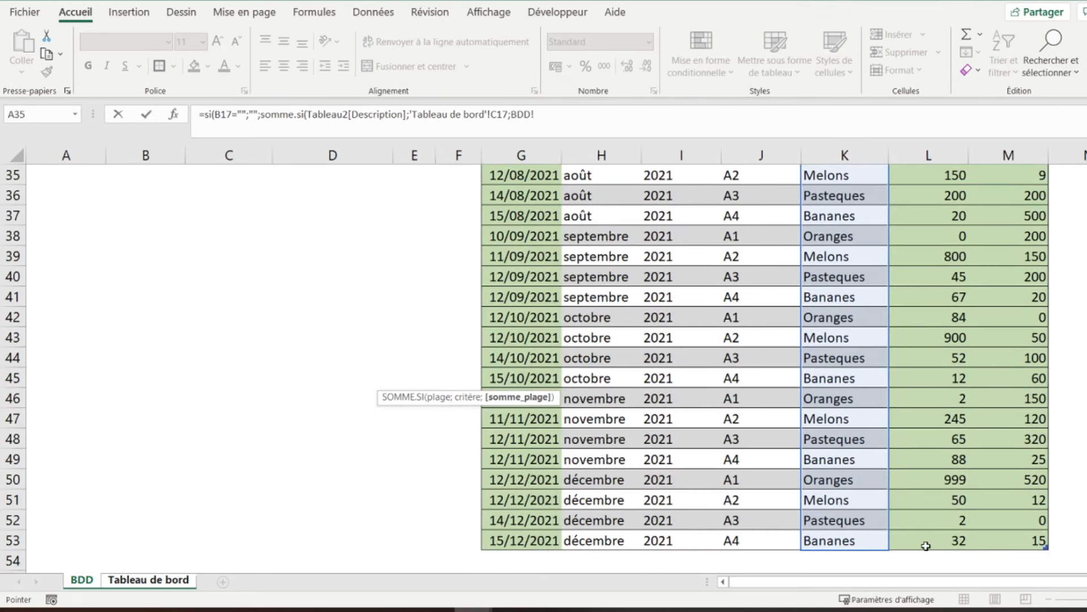
{"action": "left_click_drag", "start_coordinate": [926, 545], "coordinate": [932, 283]}
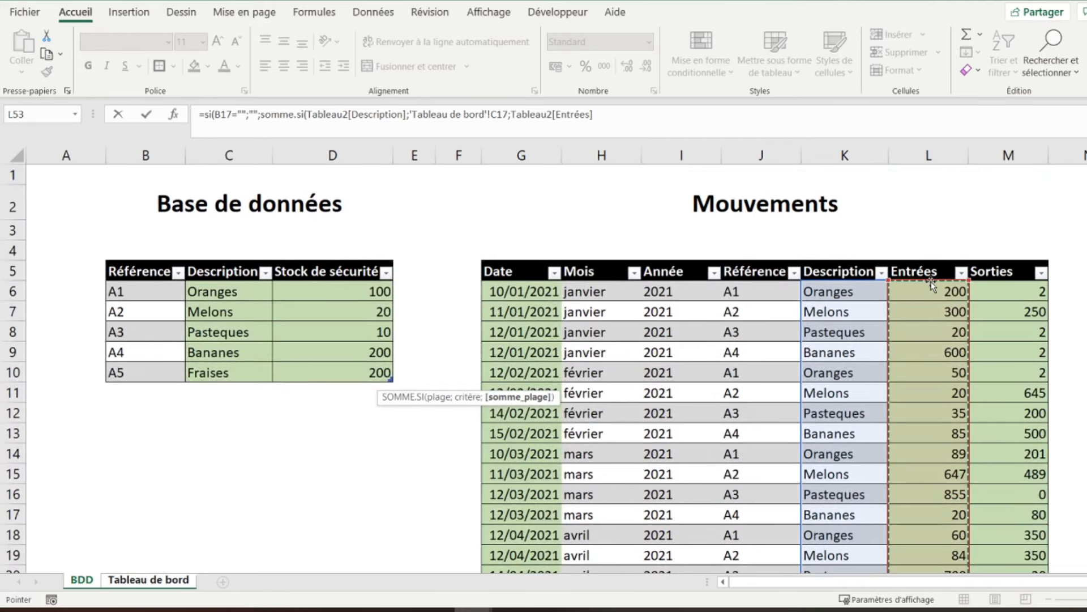
{"action": "type", "text": ")"}
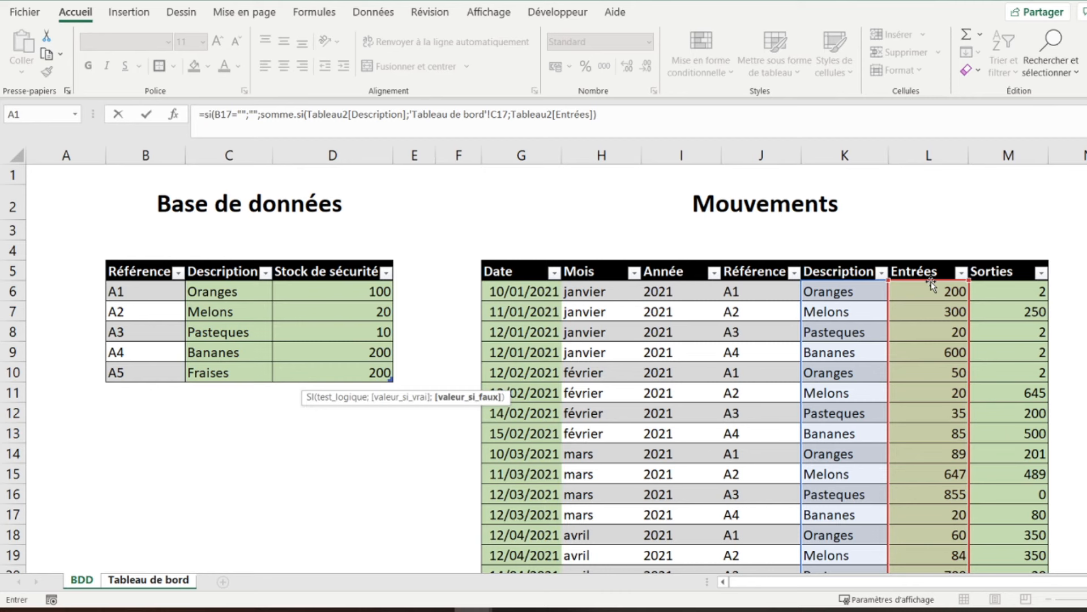
{"action": "type", "text": ")"}
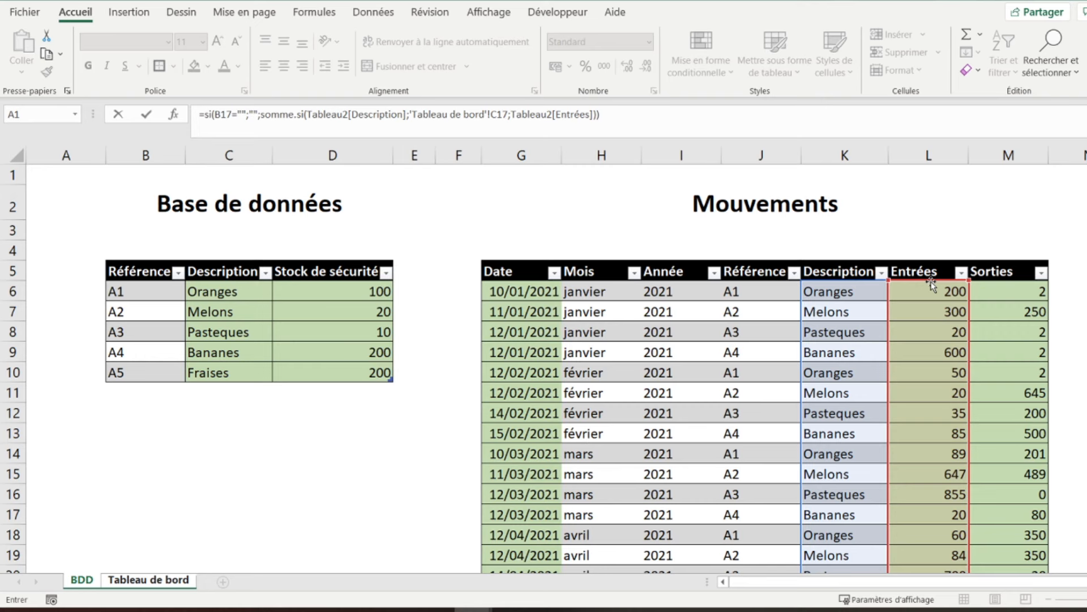
{"action": "key", "text": "Return"}
Fill the Entrées formula from E17 down the column, as far as the adjacent formulas extend
{"action": "key", "text": "Up"}
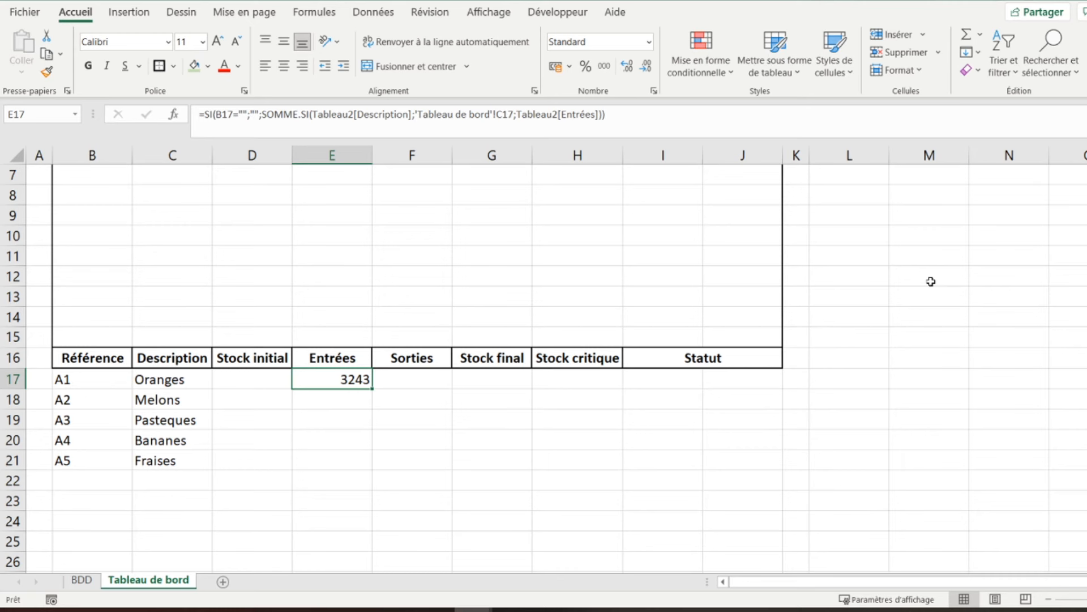
{"action": "double_click", "coordinate": [372, 390]}
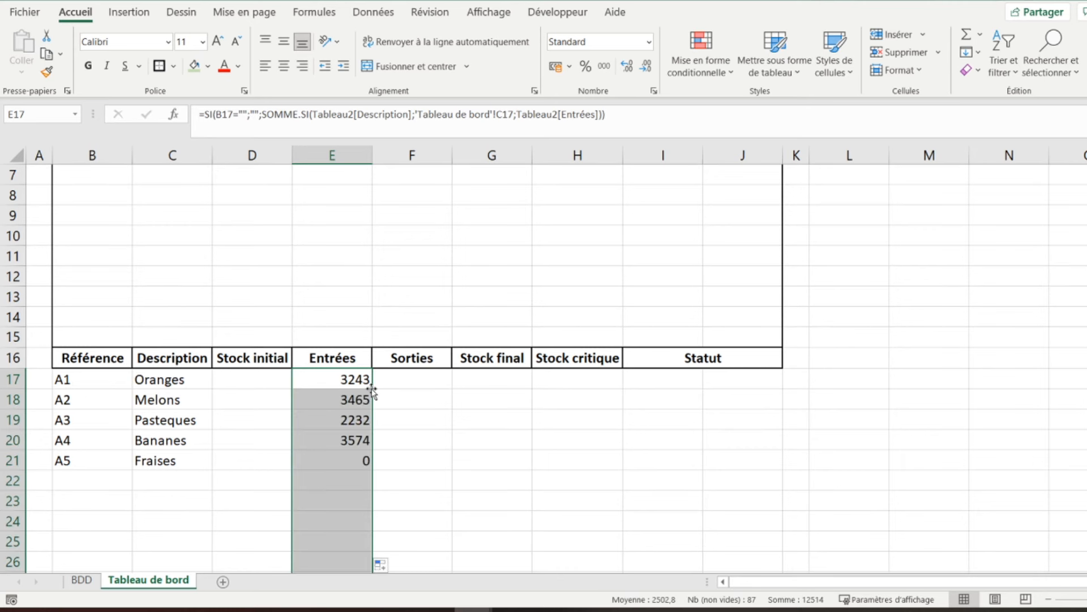
Enter the formula =SI(B17="";"";SOMME.SI(Tableau2[Description];'Tableau de bord'!C17;Tableau2[Sorties])) in F17, below the Sorties header, and reselect that cell
{"action": "left_click", "coordinate": [402, 374]}
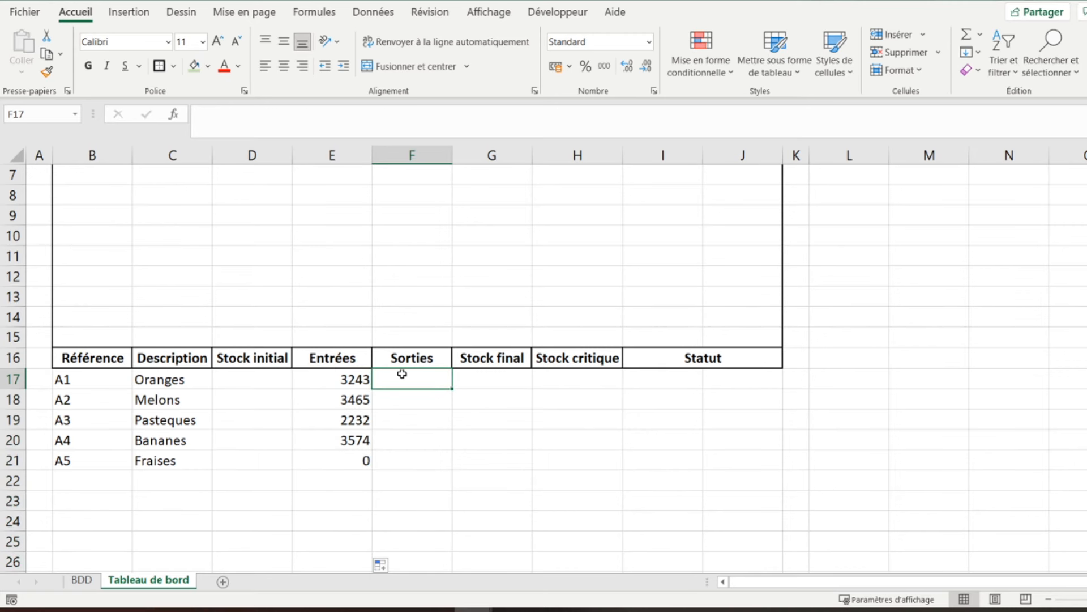
{"action": "type", "text": "=si("}
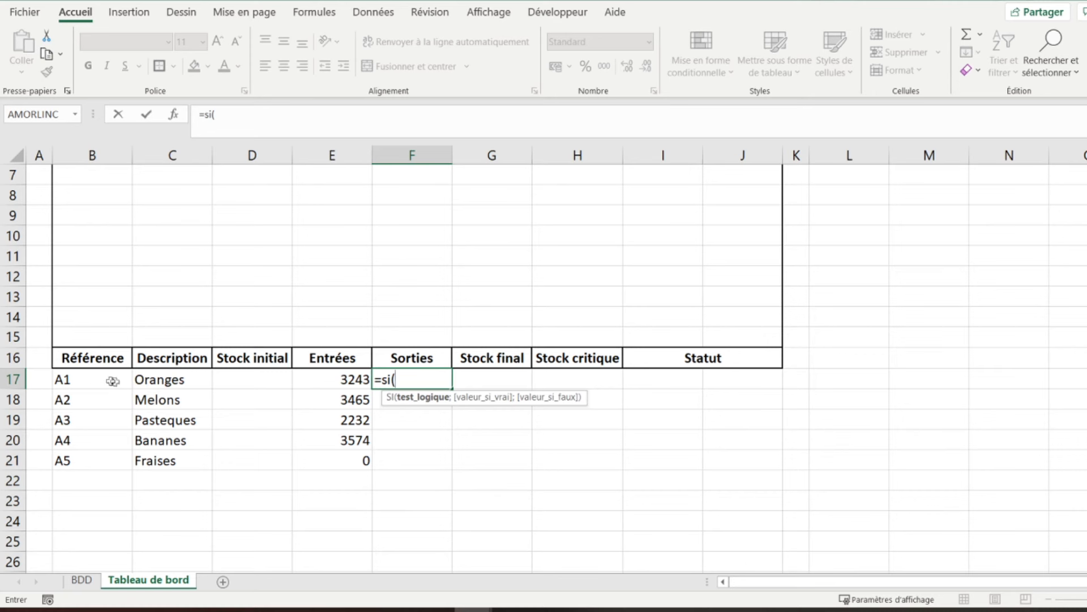
{"action": "left_click", "coordinate": [96, 380]}
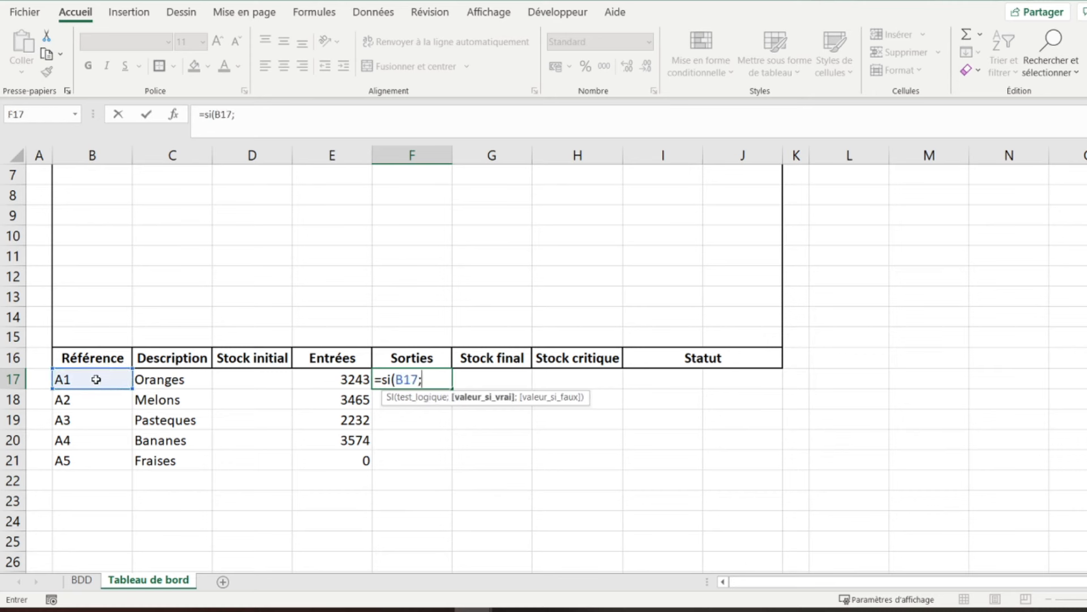
{"action": "type", "text": ";\"\";"}
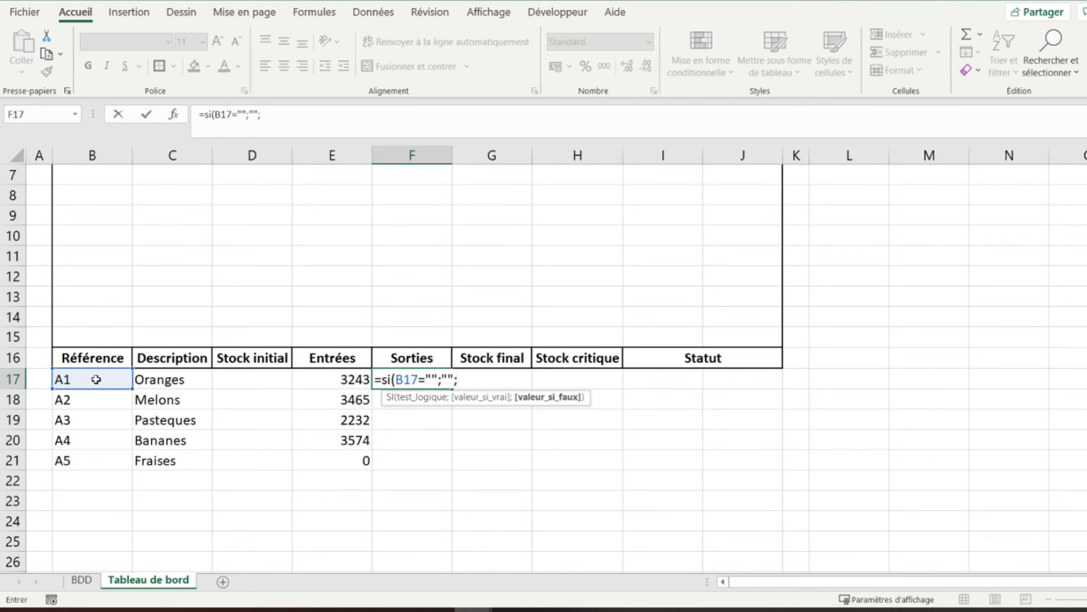
{"action": "type", "text": "somme"}
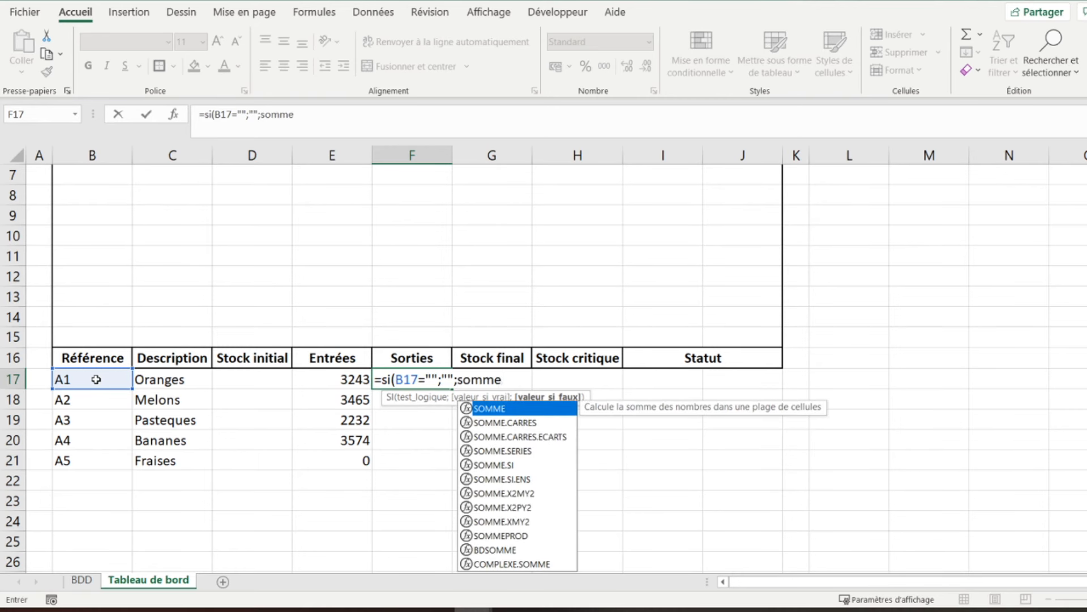
{"action": "type", "text": ".si("}
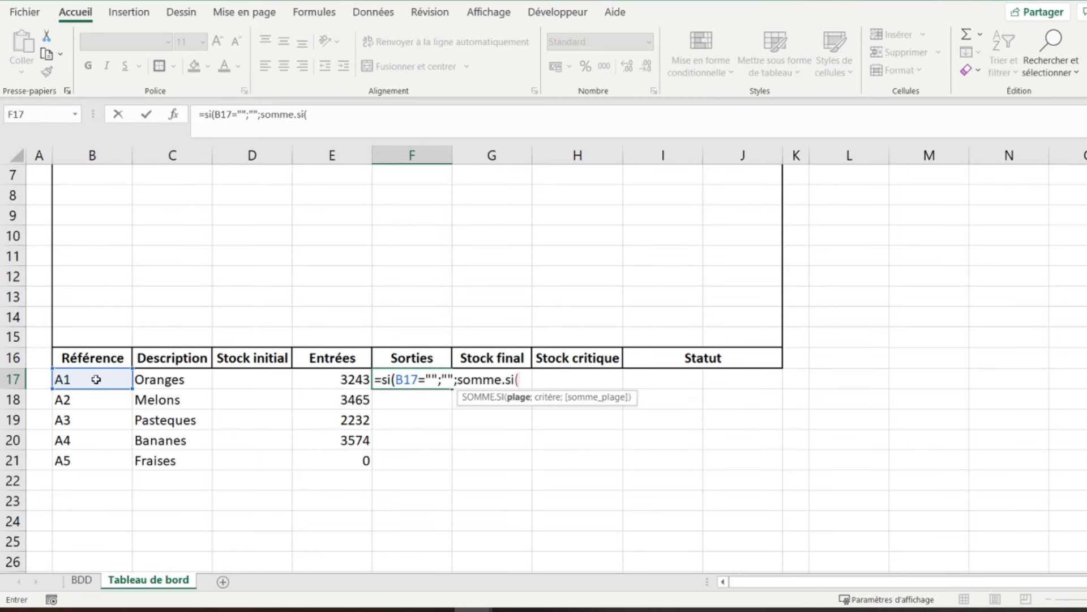
{"action": "left_click", "coordinate": [85, 582]}
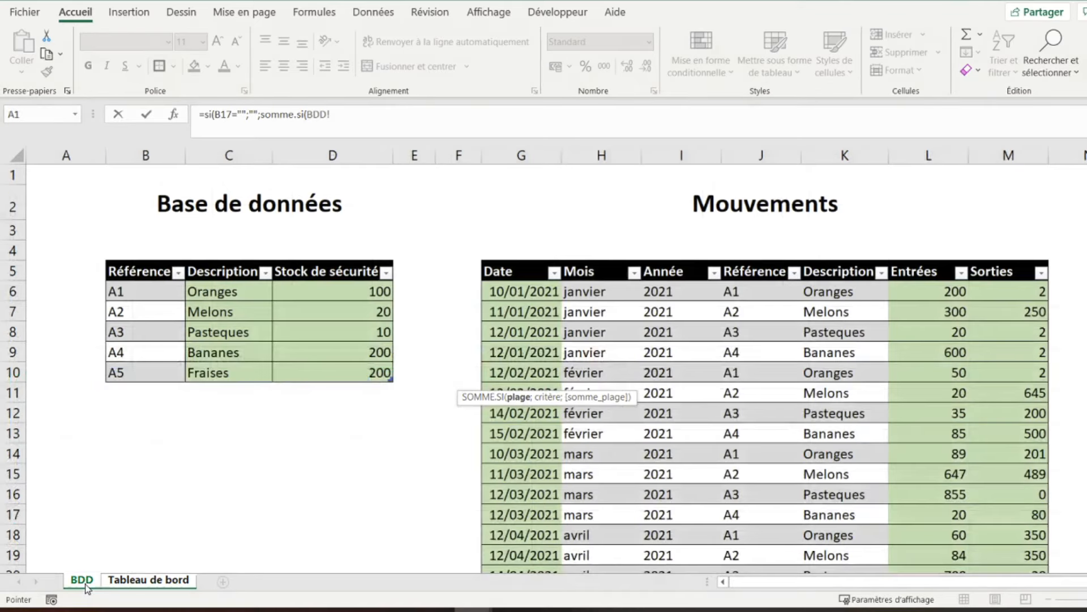
{"action": "left_click", "coordinate": [831, 292]}
{"action": "left_click_drag", "start_coordinate": [831, 292], "coordinate": [825, 524]}
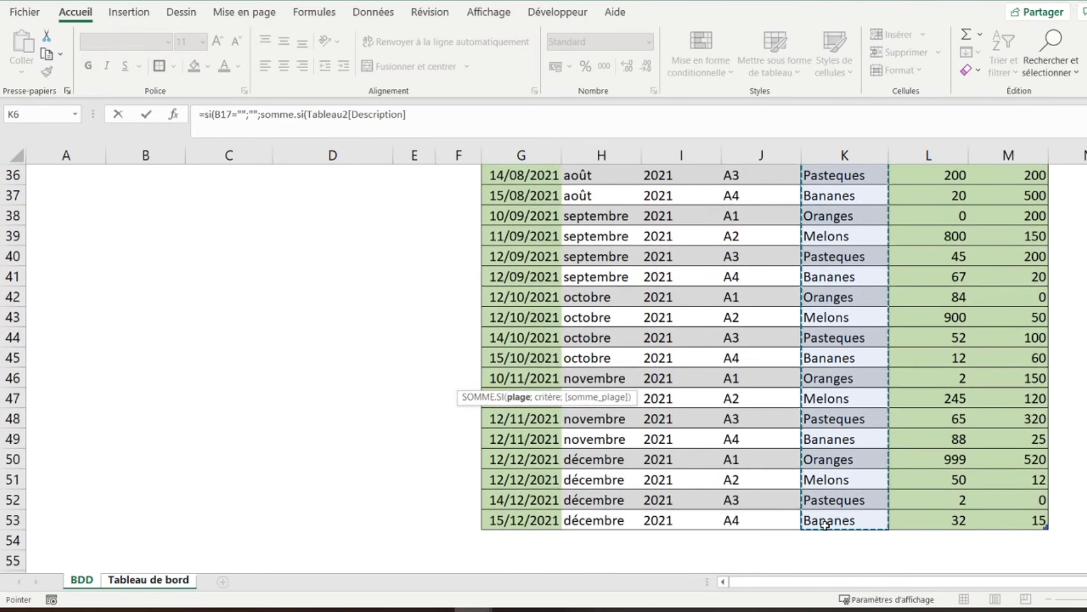
{"action": "type", "text": ";"}
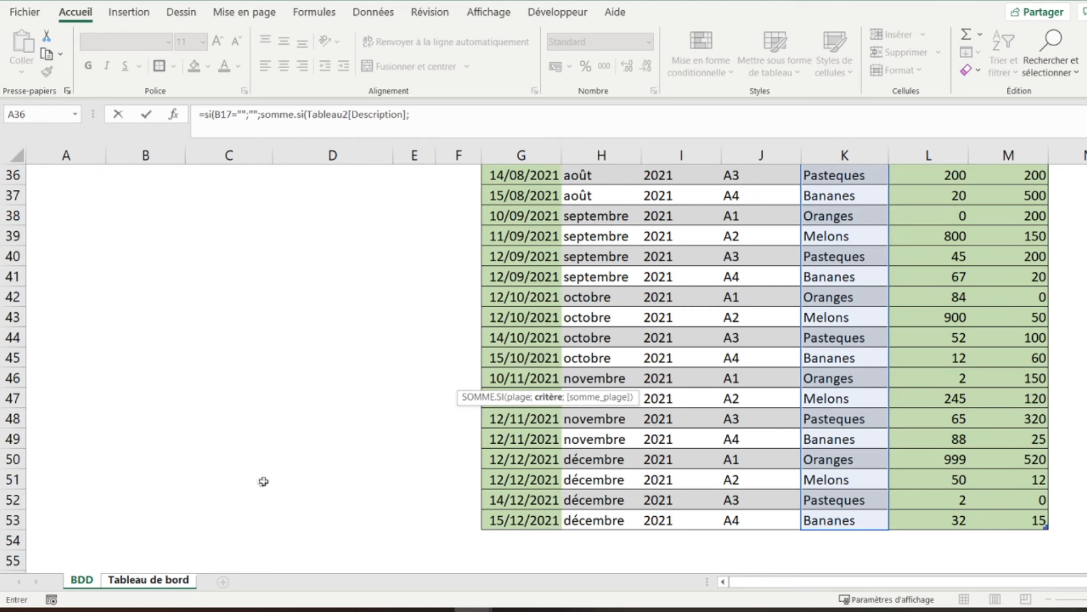
{"action": "left_click", "coordinate": [136, 583]}
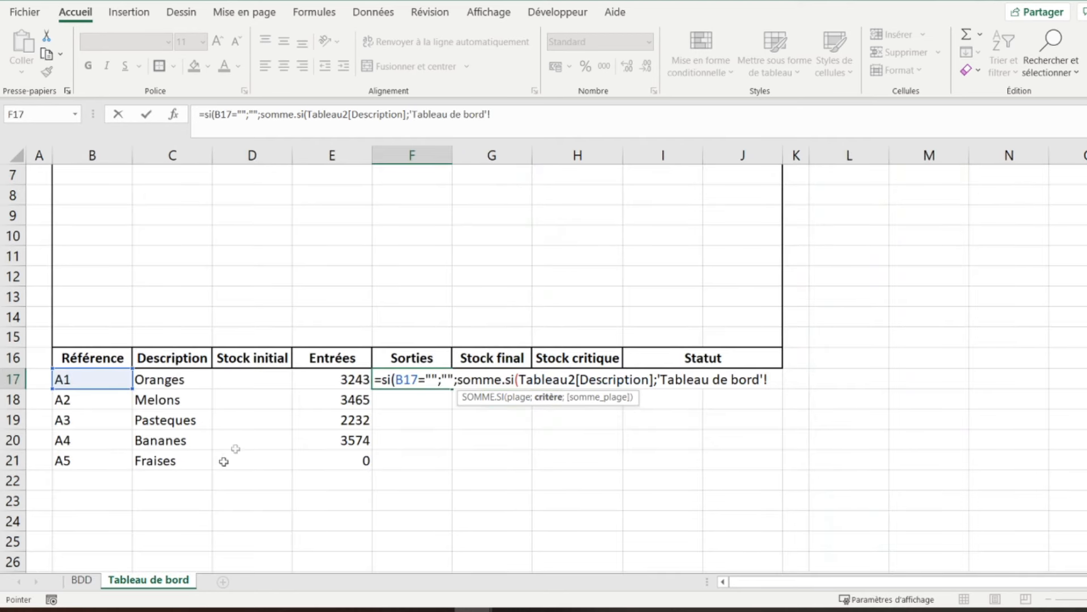
{"action": "left_click", "coordinate": [163, 380]}
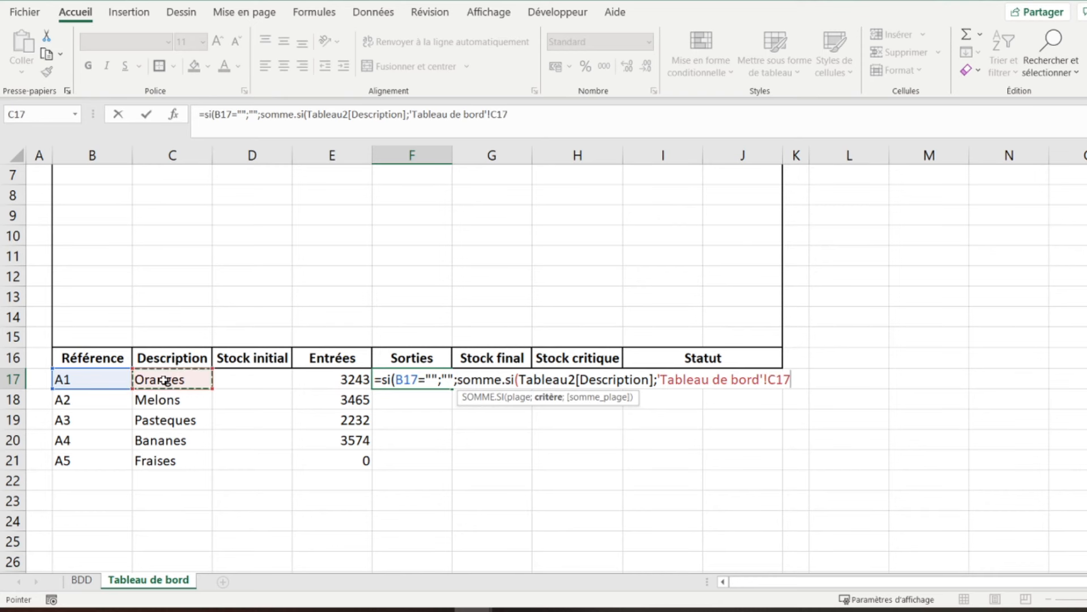
{"action": "type", "text": ";"}
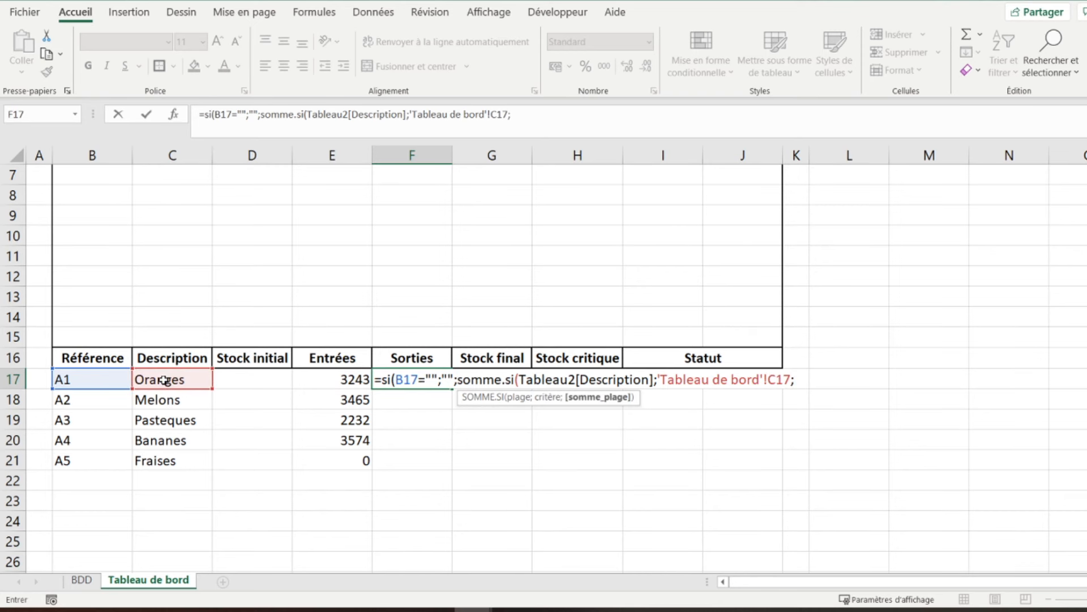
{"action": "left_click", "coordinate": [83, 581]}
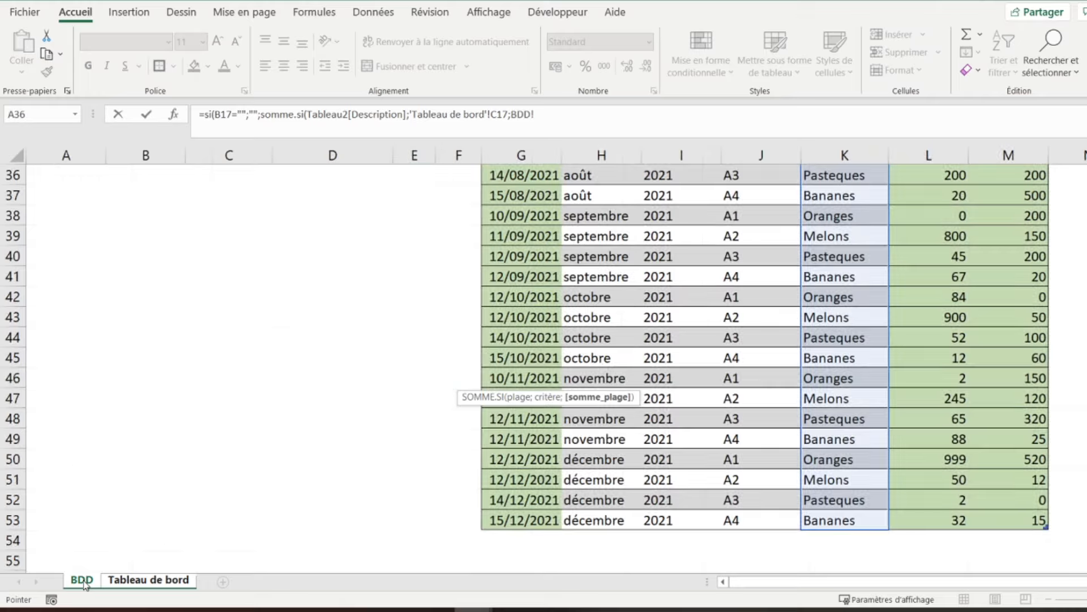
{"action": "left_click_drag", "start_coordinate": [1005, 524], "coordinate": [989, 283]}
{"action": "type", "text": ")"}
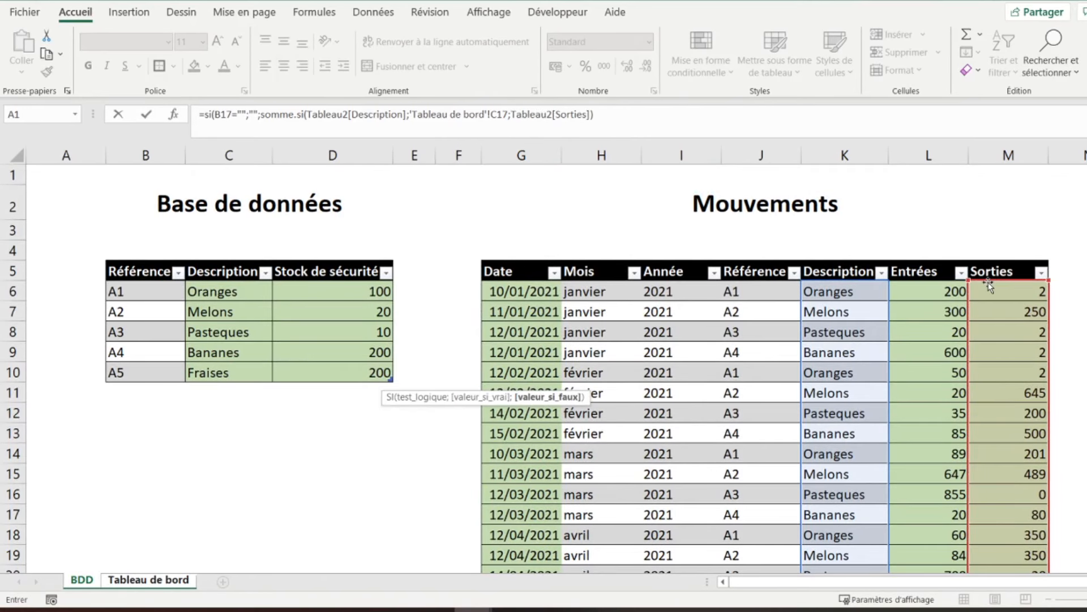
{"action": "type", "text": ")"}
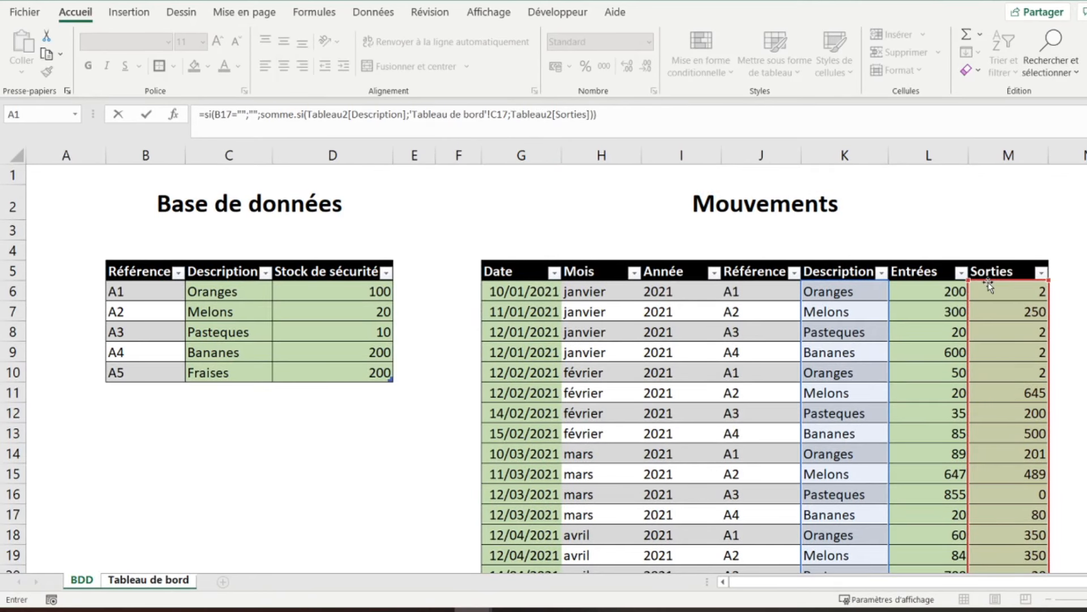
{"action": "key", "text": "Return"}
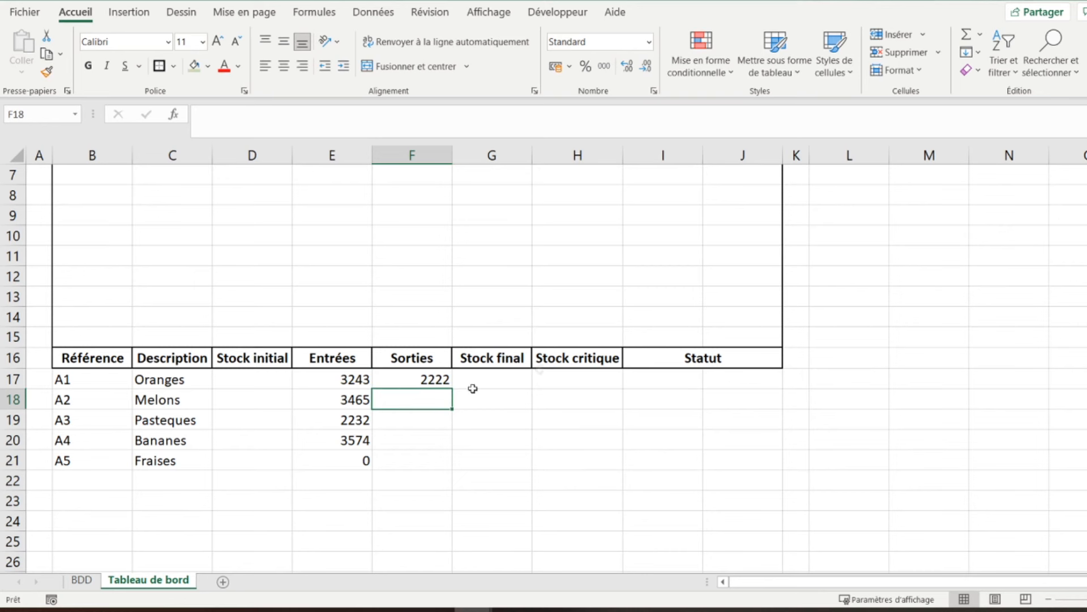
{"action": "left_click", "coordinate": [403, 377]}
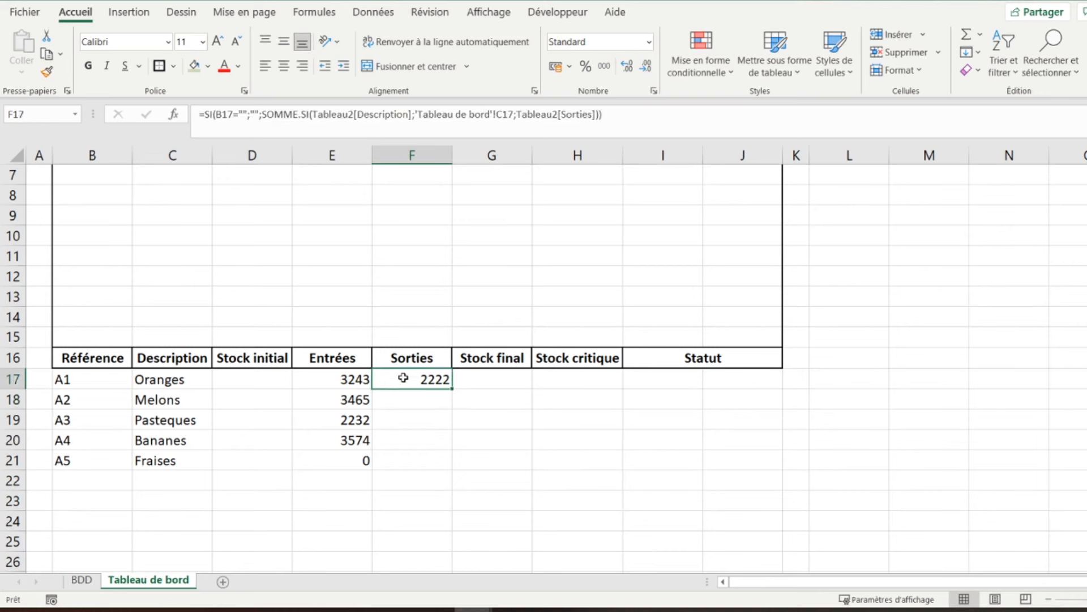
Fill the Sorties formula from F17 down the column, as far as the adjacent formulas extend
{"action": "double_click", "coordinate": [453, 390]}
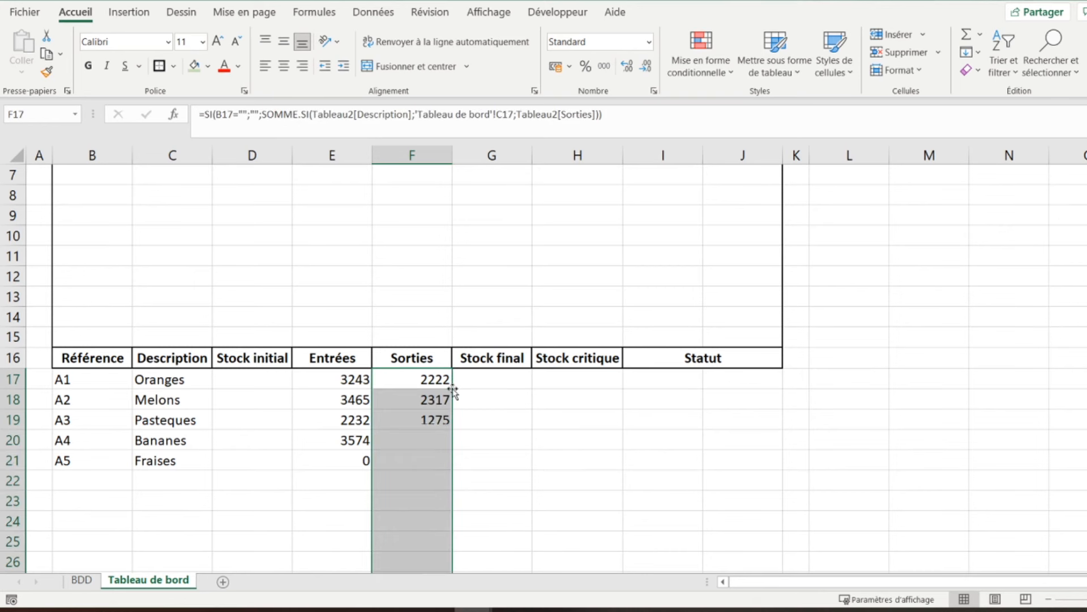
Enter the formula =D17+E17-F17 in G17, below the Stock final header, and reselect that cell
{"action": "left_click", "coordinate": [493, 381]}
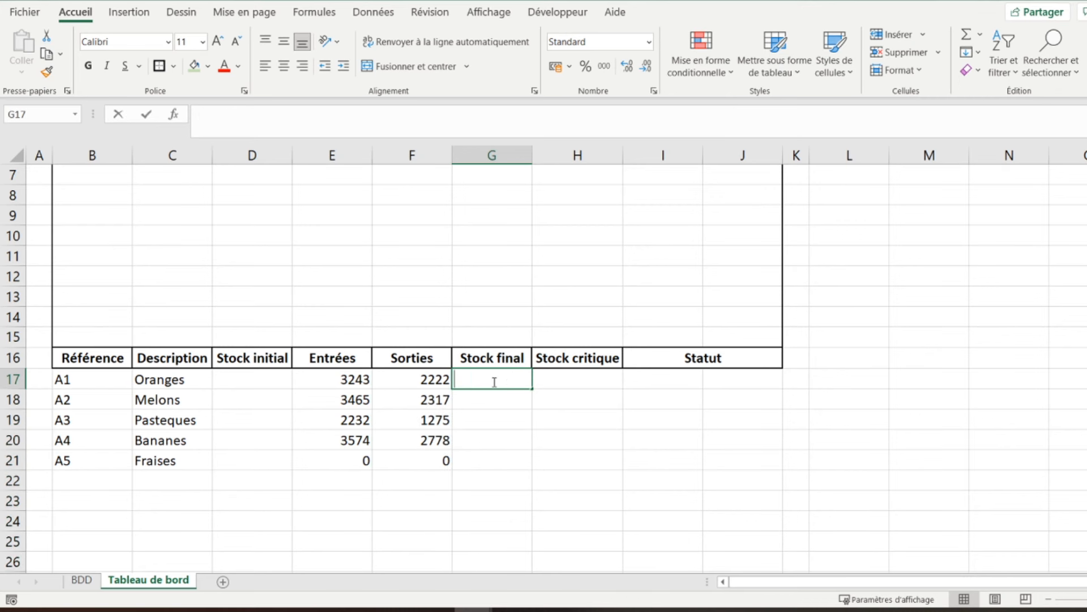
{"action": "type", "text": "="}
{"action": "key", "text": "Left"}
{"action": "key", "text": "Left"}
{"action": "key", "text": "Left"}
{"action": "type", "text": "+"}
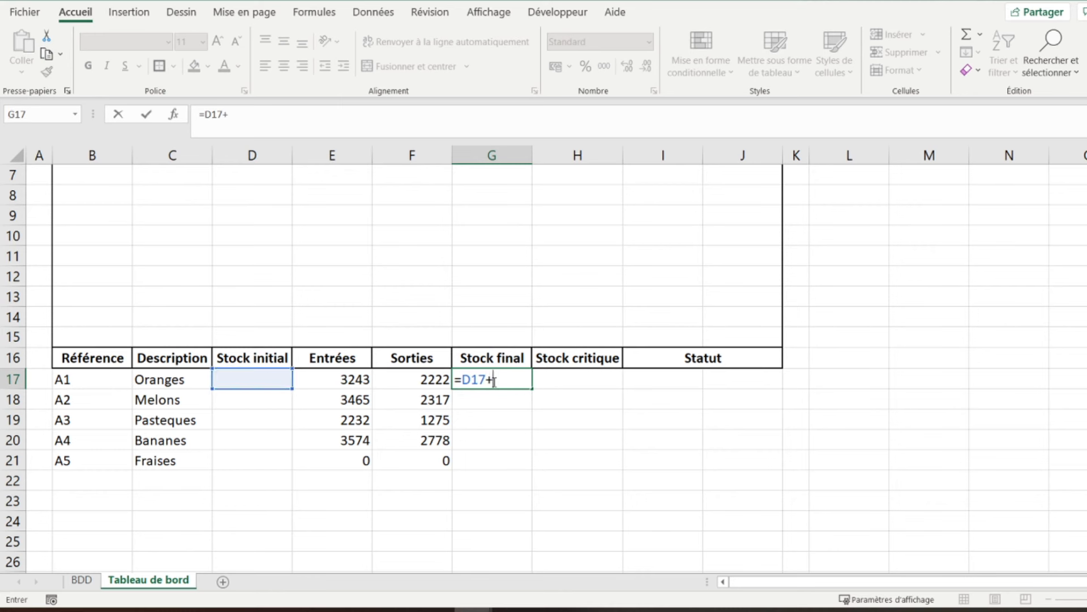
{"action": "key", "text": "Left"}
{"action": "key", "text": "Left"}
{"action": "type", "text": "-"}
{"action": "key", "text": "Left"}
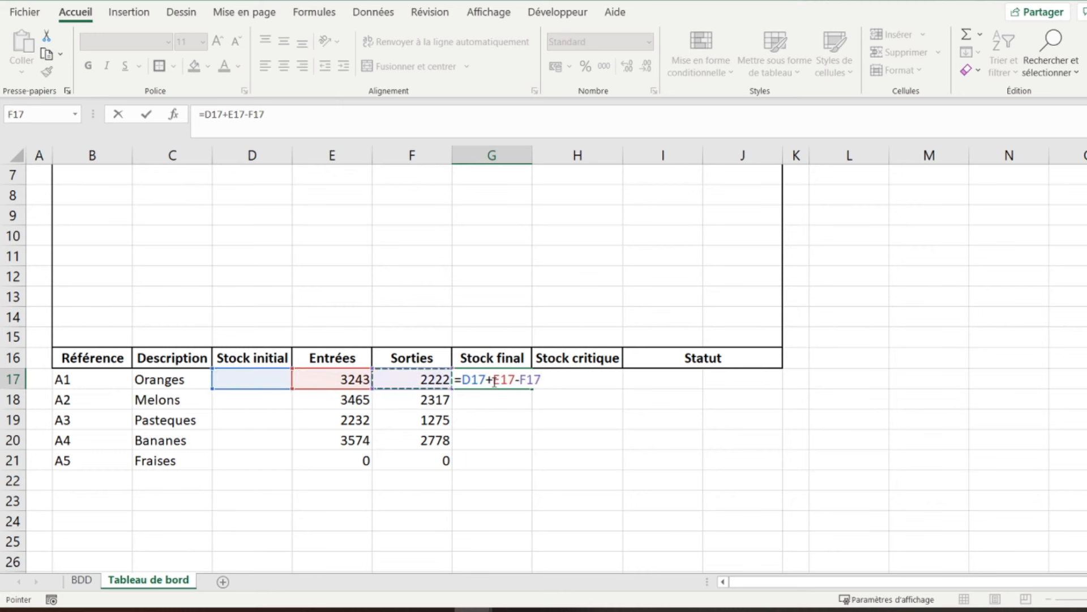
{"action": "key", "text": "Return"}
{"action": "left_click", "coordinate": [493, 381]}
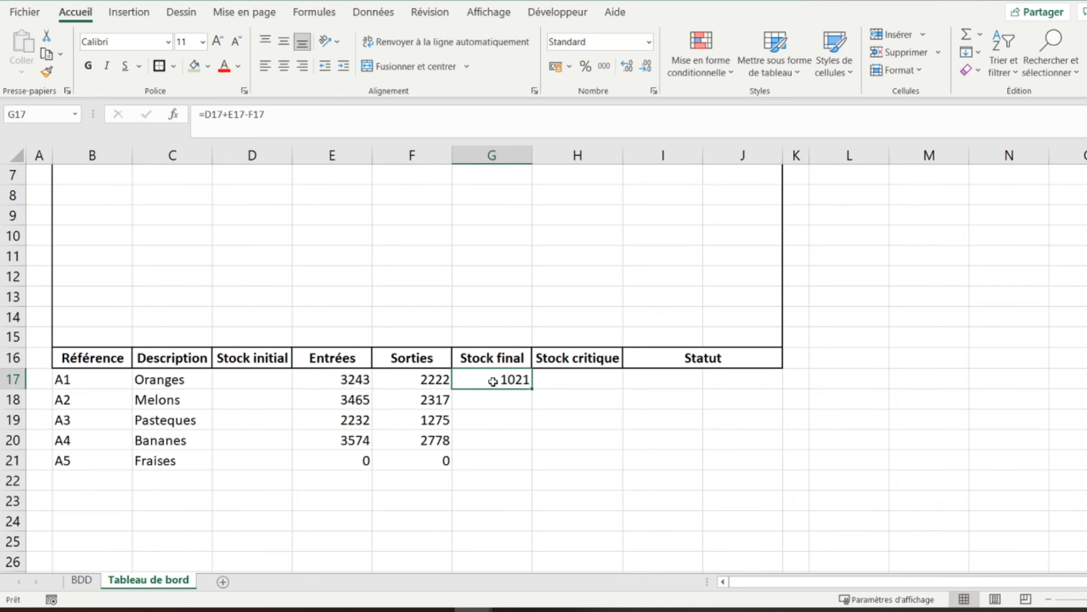
Change the G17 formula to =SI(B17="";"";D17+E17-F17) and fill it down the Stock final column
{"action": "left_click", "coordinate": [207, 116]}
{"action": "type", "text": "si("}
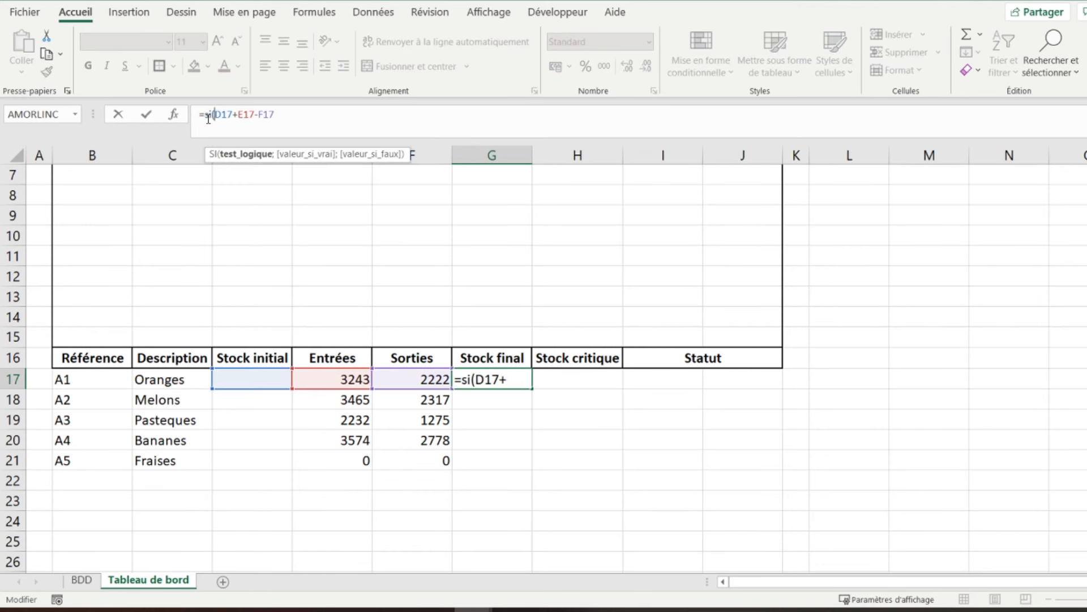
{"action": "left_click", "coordinate": [93, 376]}
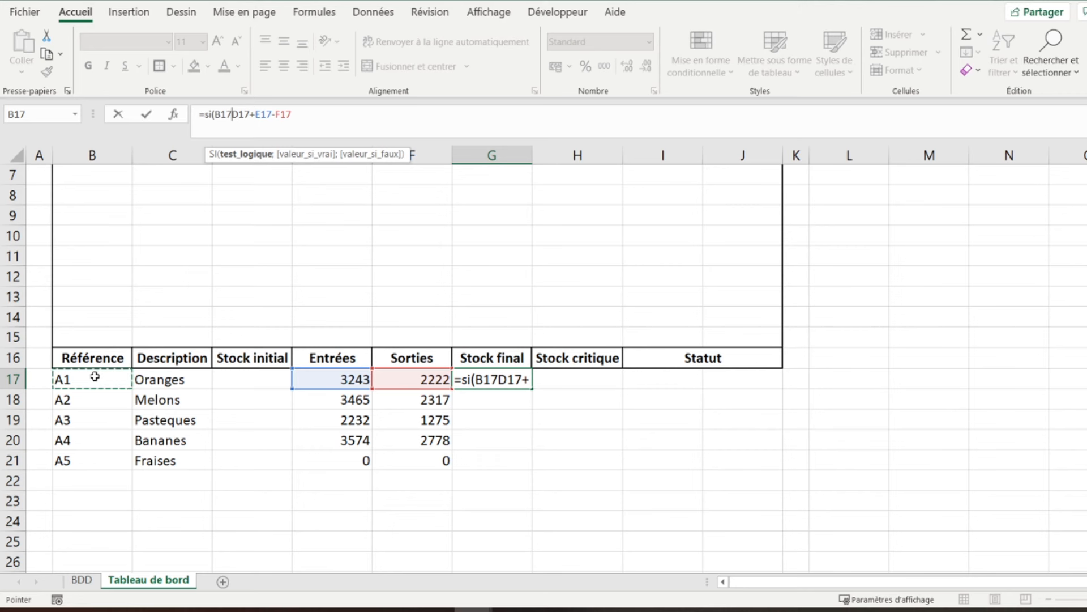
{"action": "type", "text": "=\"\";\"\";"}
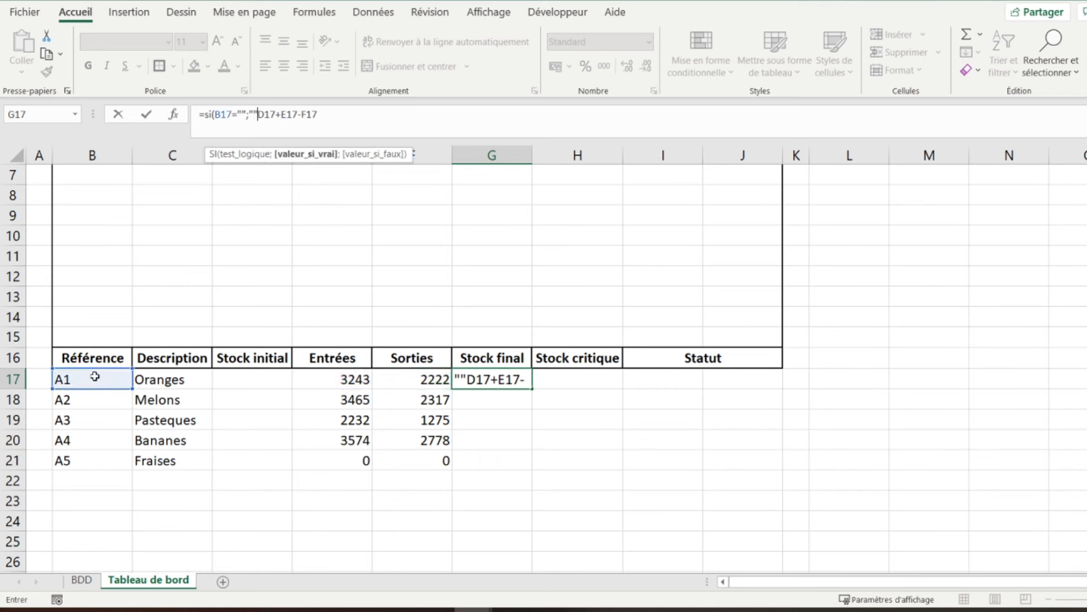
{"action": "left_click", "coordinate": [366, 114]}
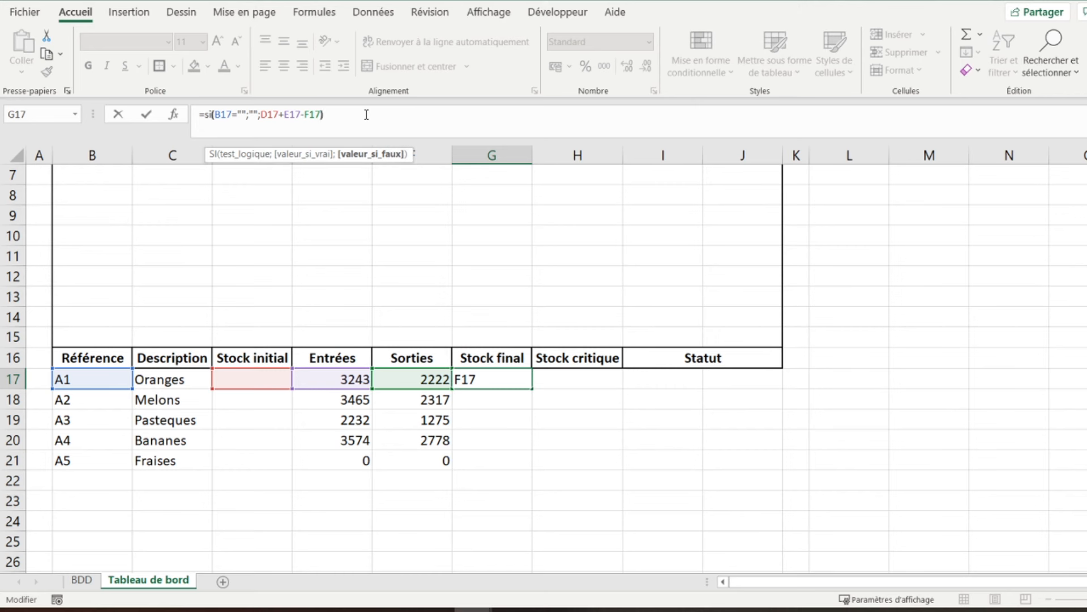
{"action": "type", "text": ")"}
{"action": "key", "text": "Return"}
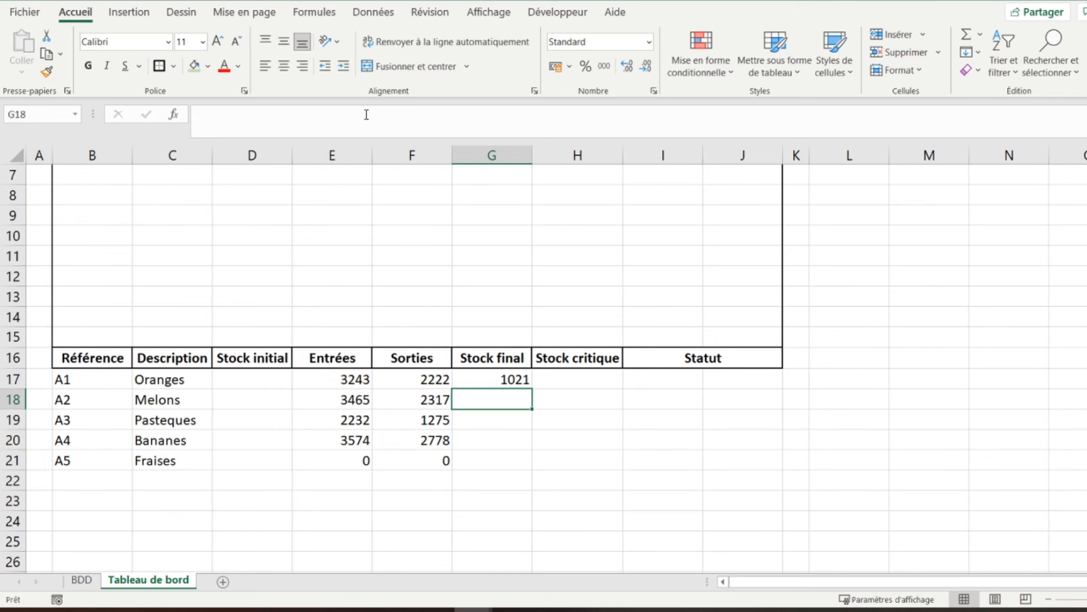
{"action": "key", "text": "Up"}
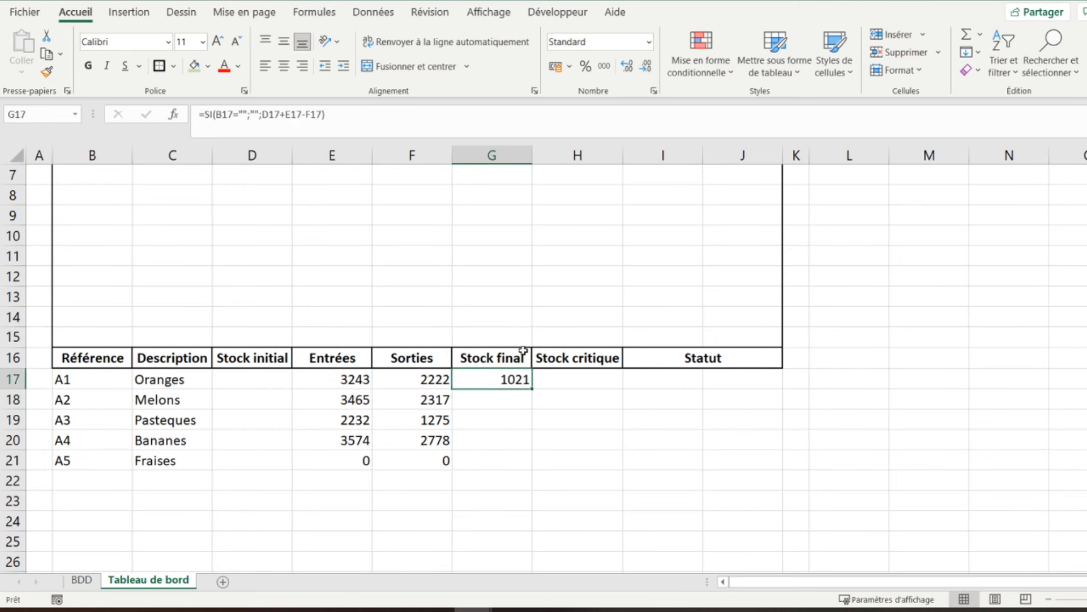
{"action": "left_click_drag", "start_coordinate": [532, 387], "coordinate": [530, 562]}
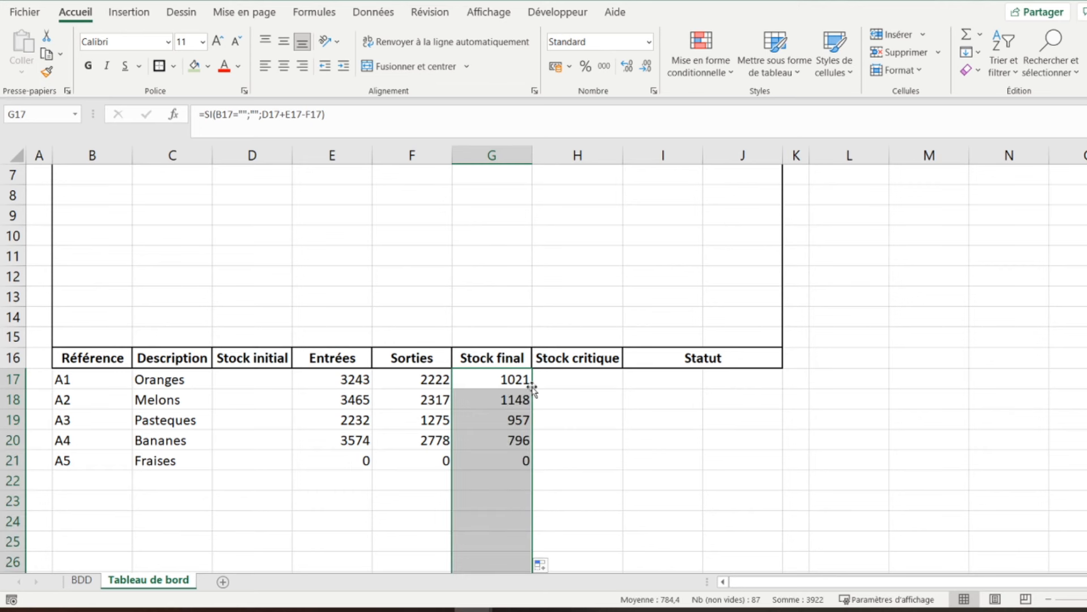
Enter =SI(B17="";"";RECHERCHEV(B17;Tableau1;3;FAUX)) in H17, referencing the BDD sheet's product table, and fill it down the Stock critique column
{"action": "left_click", "coordinate": [557, 380]}
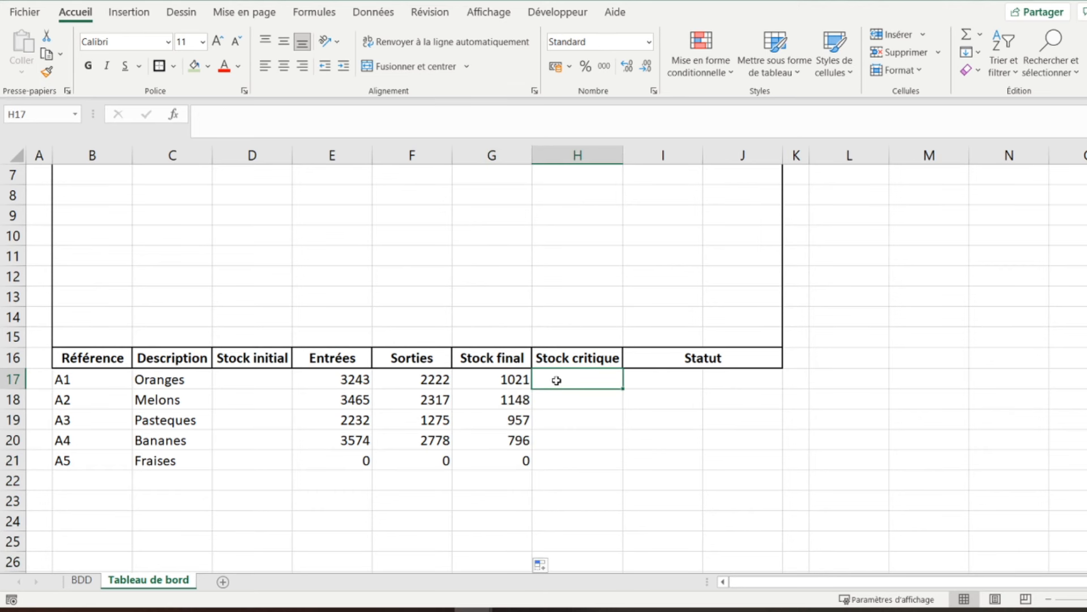
{"action": "type", "text": "=si("}
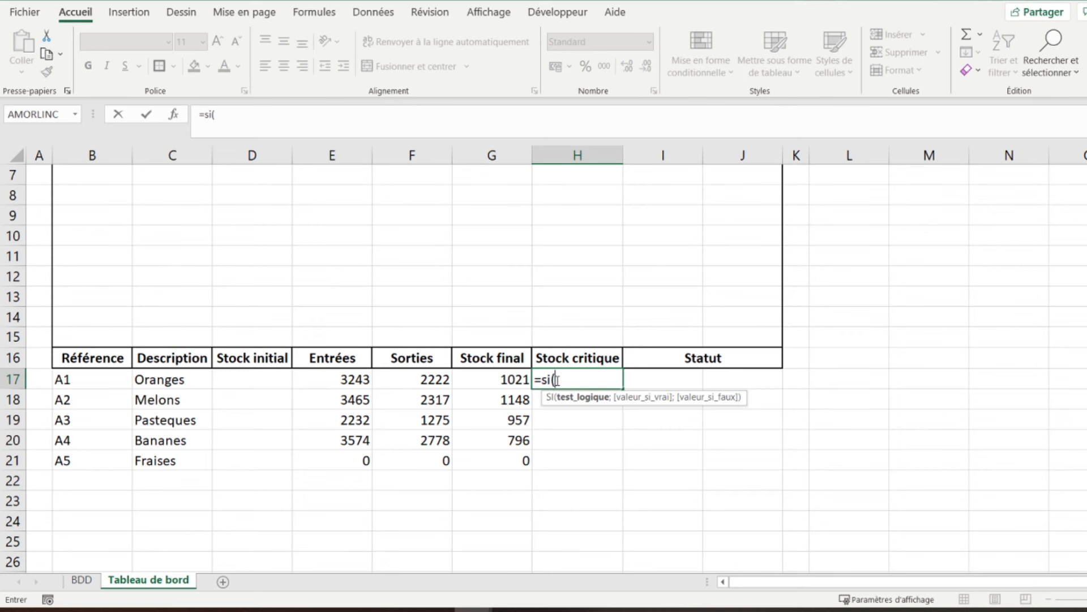
{"action": "left_click", "coordinate": [95, 380]}
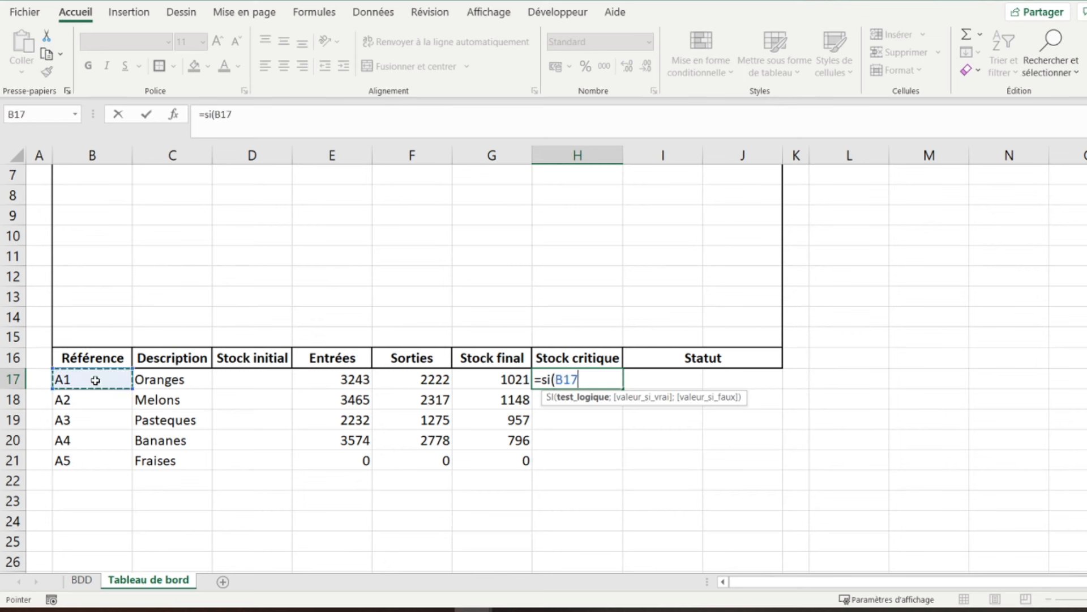
{"action": "type", "text": "=\"\";\"\""}
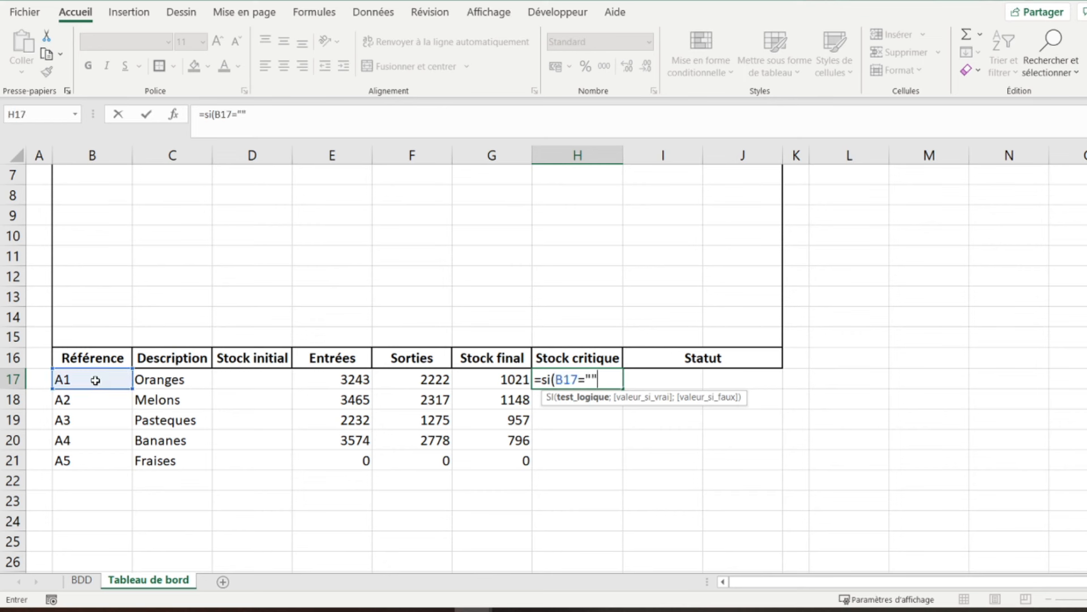
{"action": "type", "text": ";"}
{"action": "type", "text": "rec"}
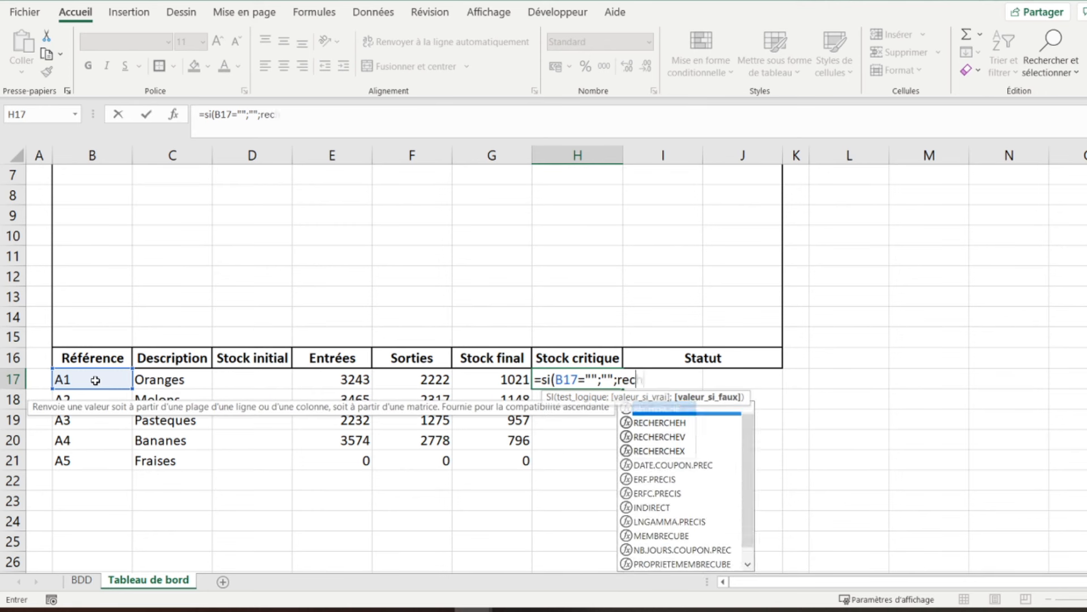
{"action": "type", "text": "herchev("}
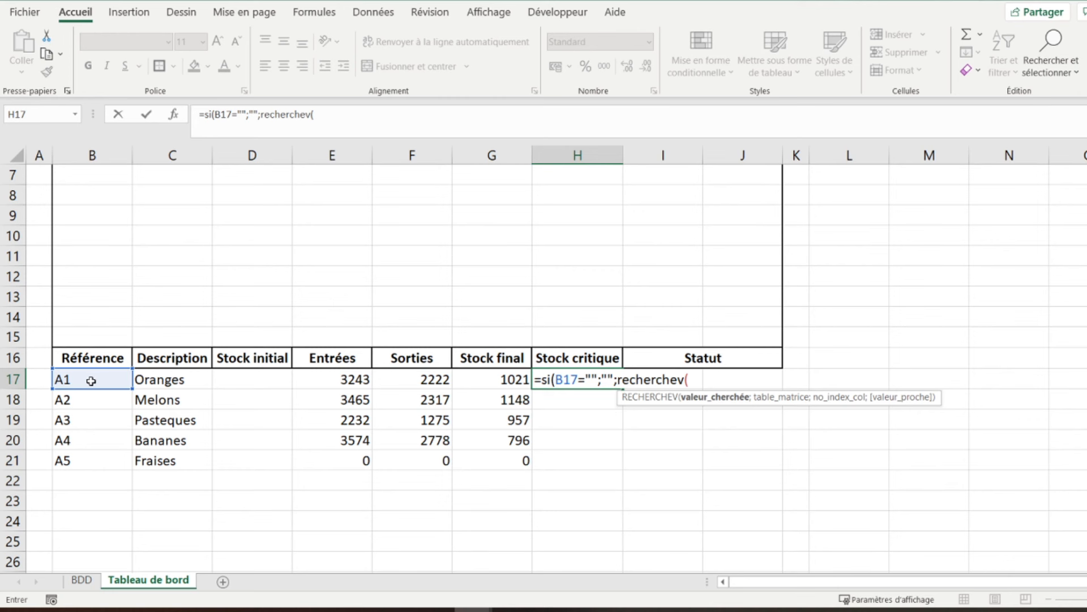
{"action": "left_click", "coordinate": [90, 381]}
{"action": "type", "text": ";"}
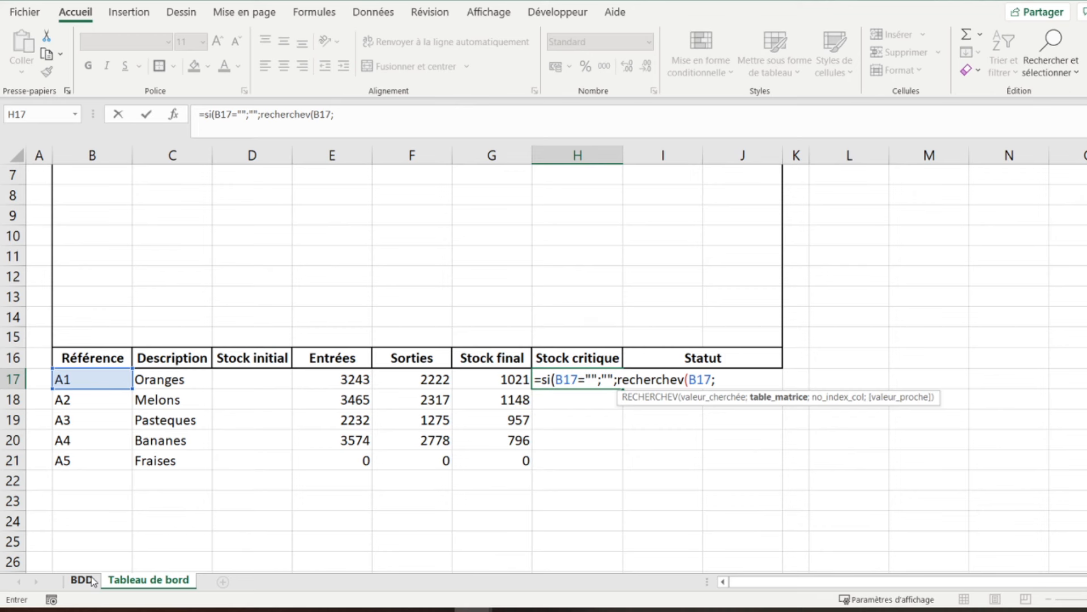
{"action": "left_click", "coordinate": [91, 578]}
{"action": "left_click_drag", "start_coordinate": [151, 289], "coordinate": [308, 376]}
{"action": "type", "text": ";"}
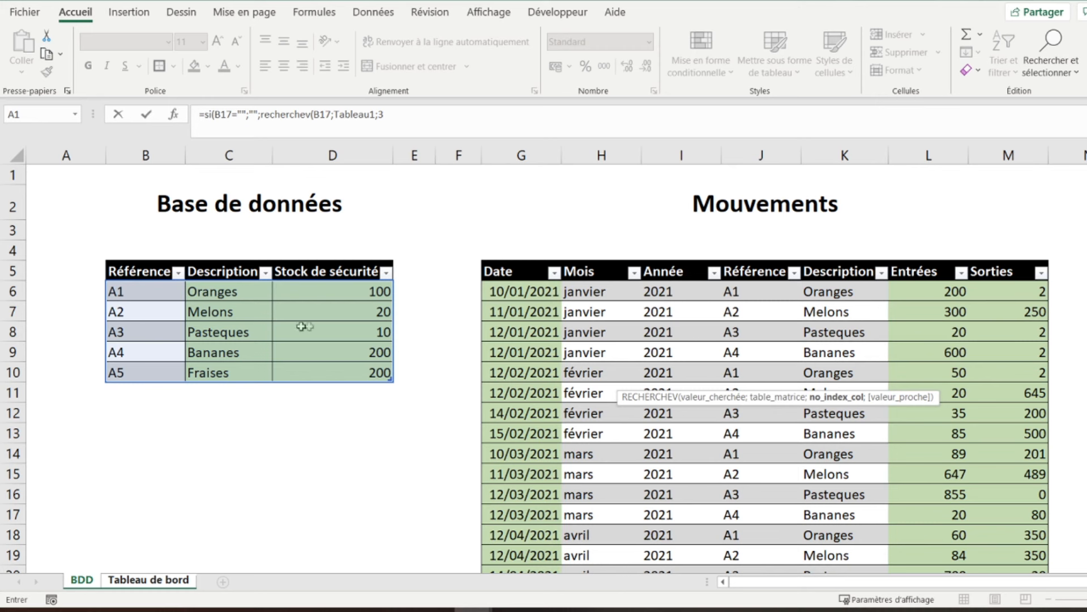
{"action": "type", "text": "3;"}
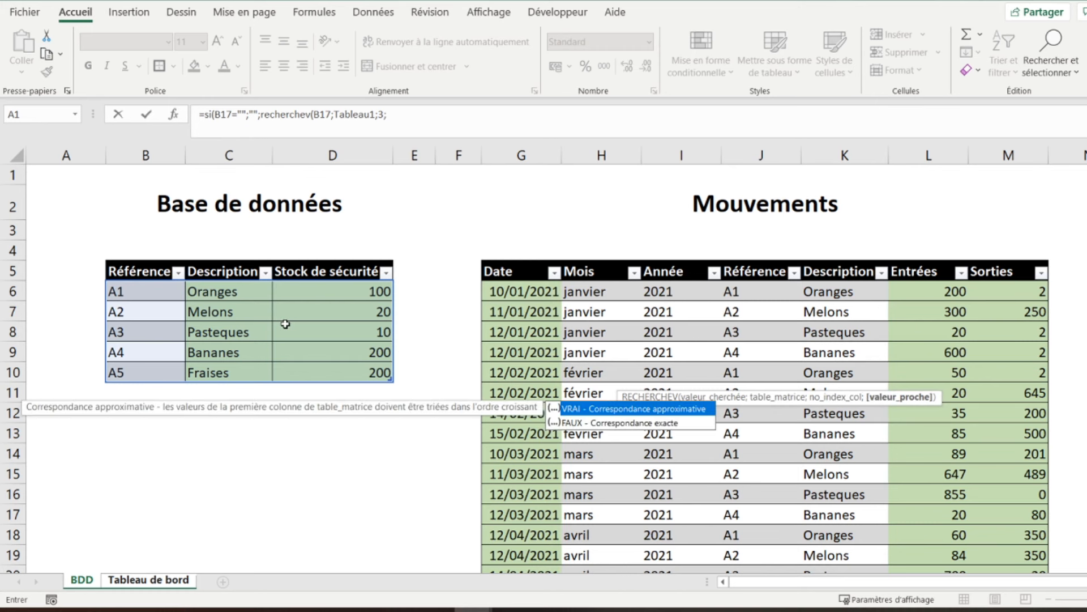
{"action": "double_click", "coordinate": [582, 423]}
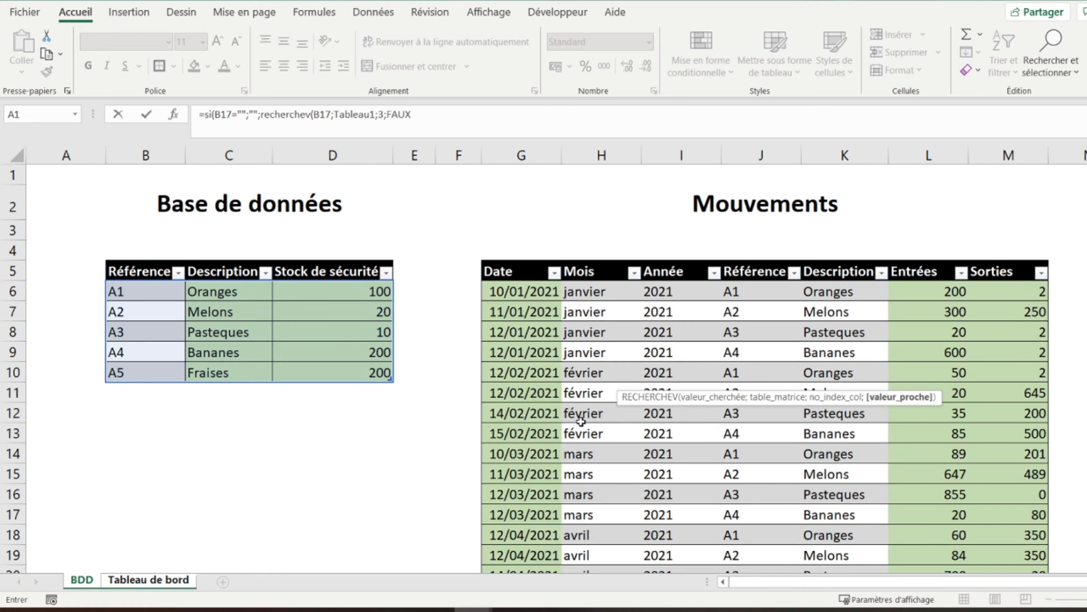
{"action": "type", "text": "))"}
{"action": "key", "text": "Return"}
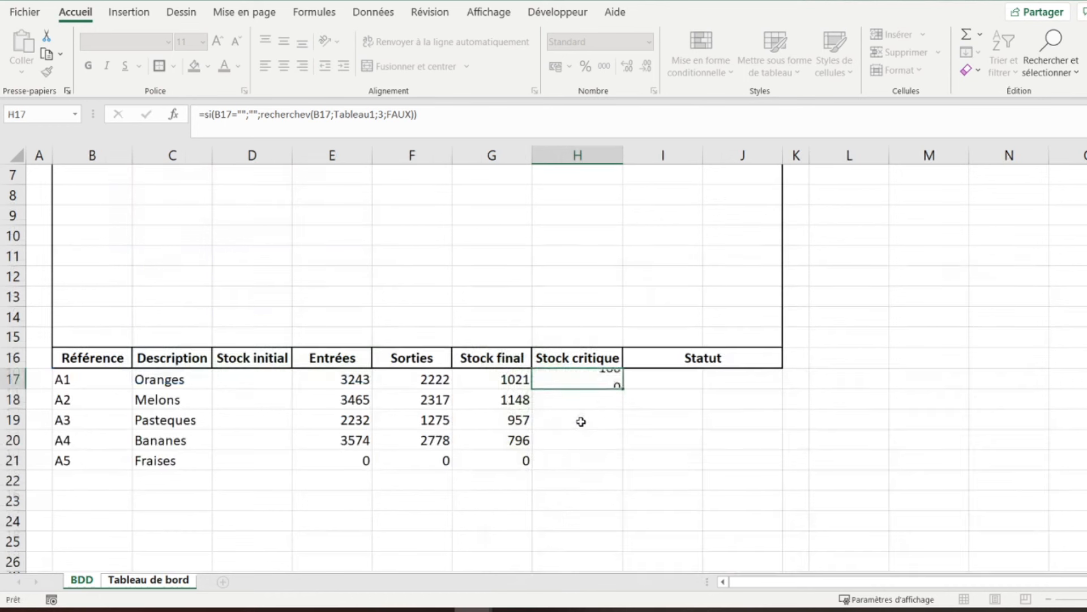
{"action": "left_click", "coordinate": [577, 377]}
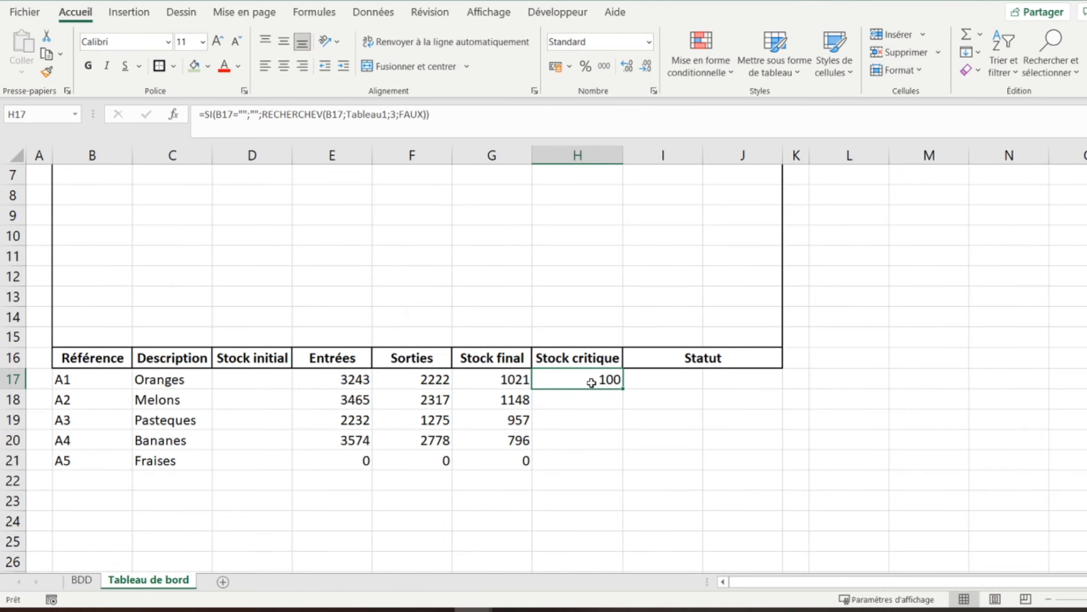
{"action": "double_click", "coordinate": [624, 389]}
Enter the formula =G17-H17 in I17, below the Statut header, and reselect that cell
{"action": "left_click", "coordinate": [648, 379]}
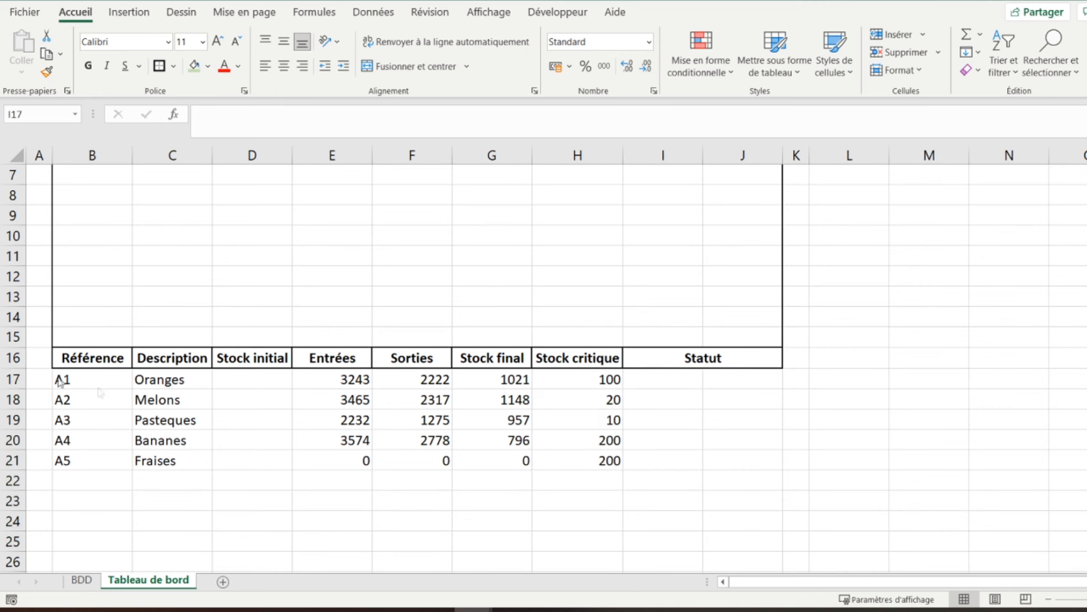
{"action": "left_click", "coordinate": [653, 377]}
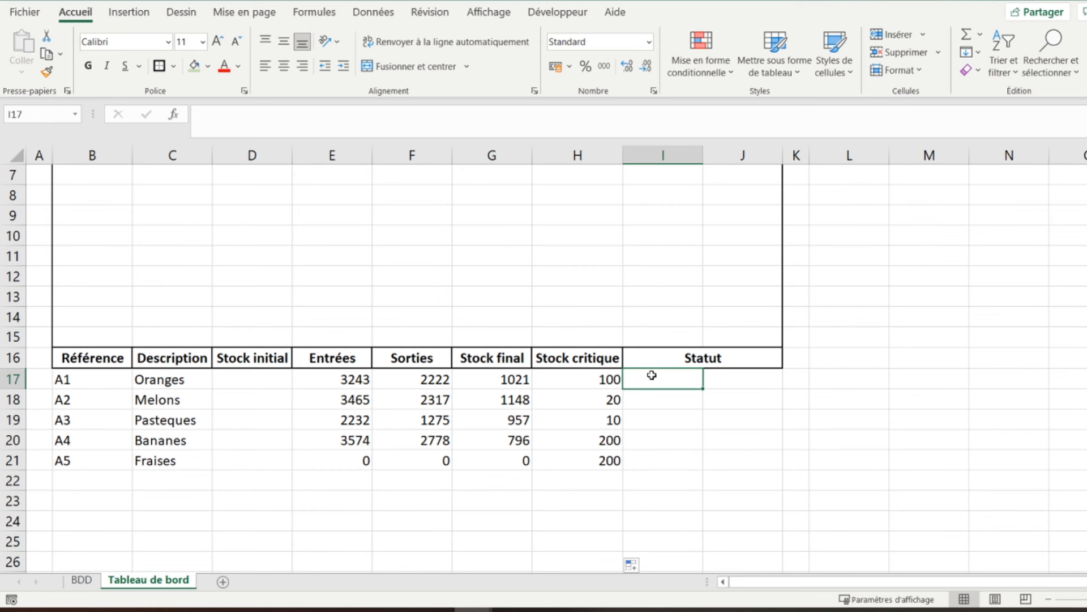
{"action": "type", "text": "="}
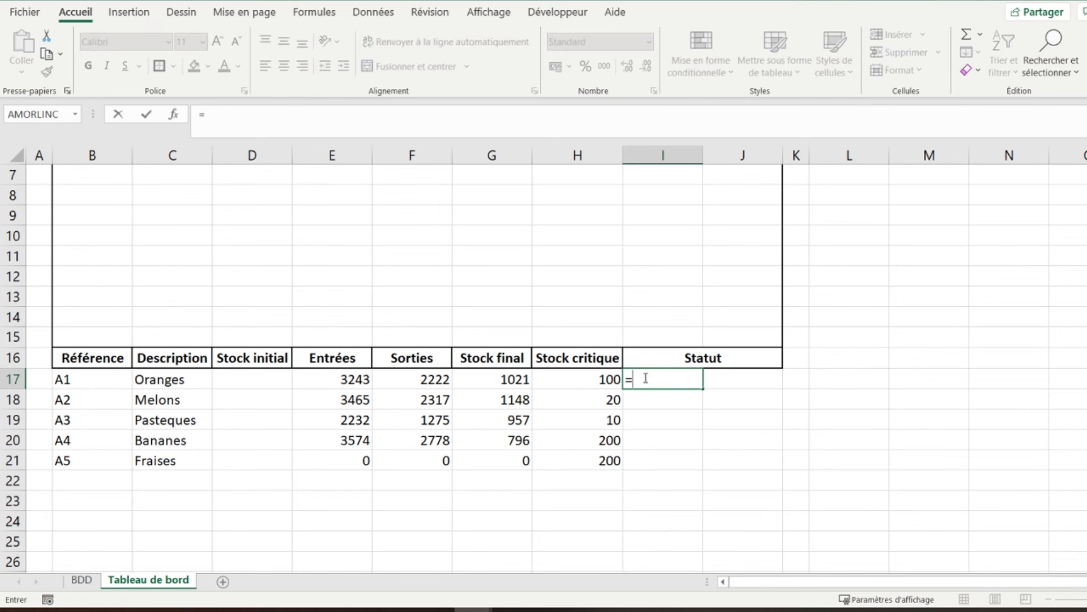
{"action": "left_click", "coordinate": [506, 383]}
{"action": "type", "text": "-"}
{"action": "left_click", "coordinate": [571, 379]}
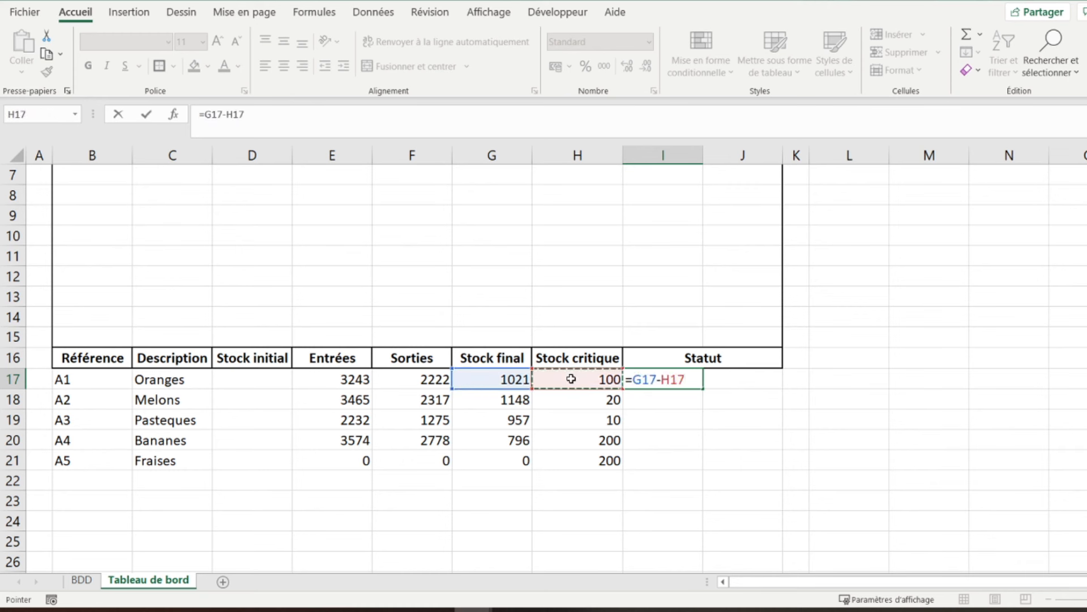
{"action": "key", "text": "Return"}
{"action": "key", "text": "Up"}
{"action": "key", "text": "Right"}
{"action": "key", "text": "Left"}
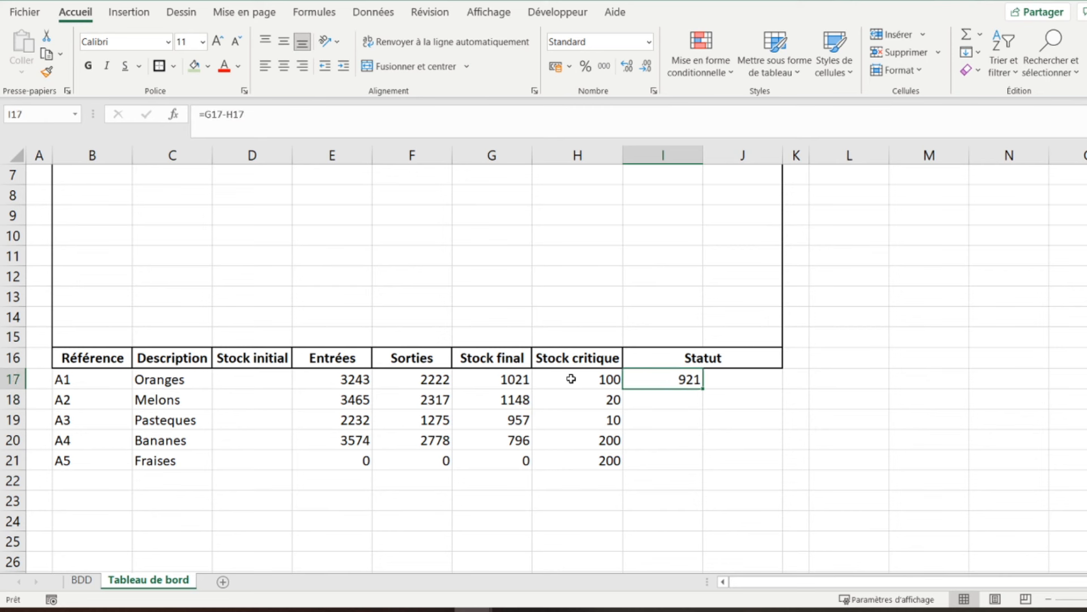
Change the I17 formula to =SI(B17="";"";G17-H17) and fill it down the first Statut column
{"action": "left_click", "coordinate": [204, 115]}
{"action": "type", "text": "si("}
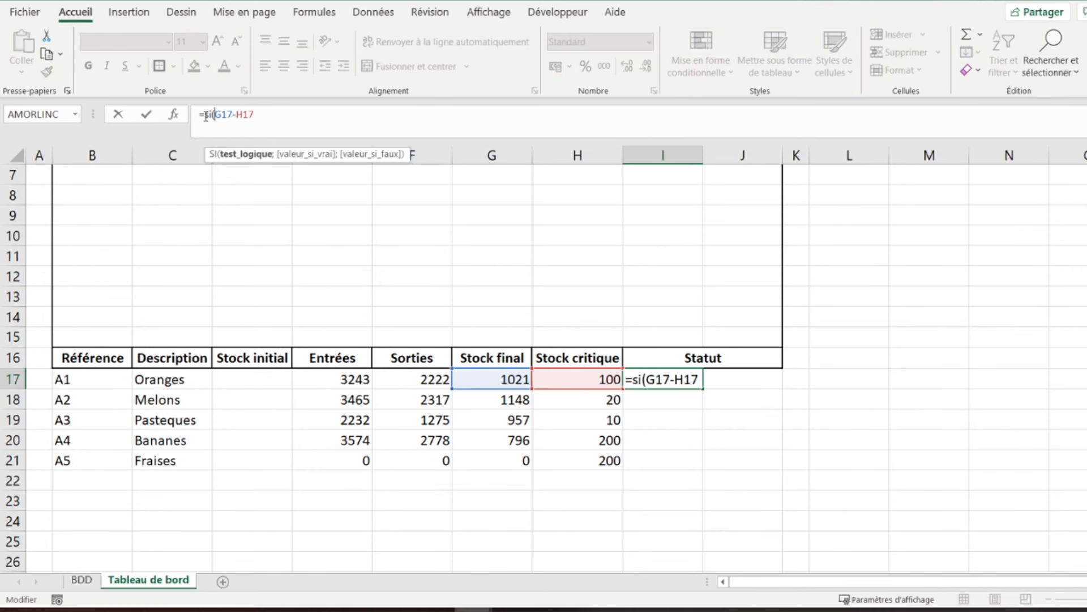
{"action": "left_click", "coordinate": [69, 381]}
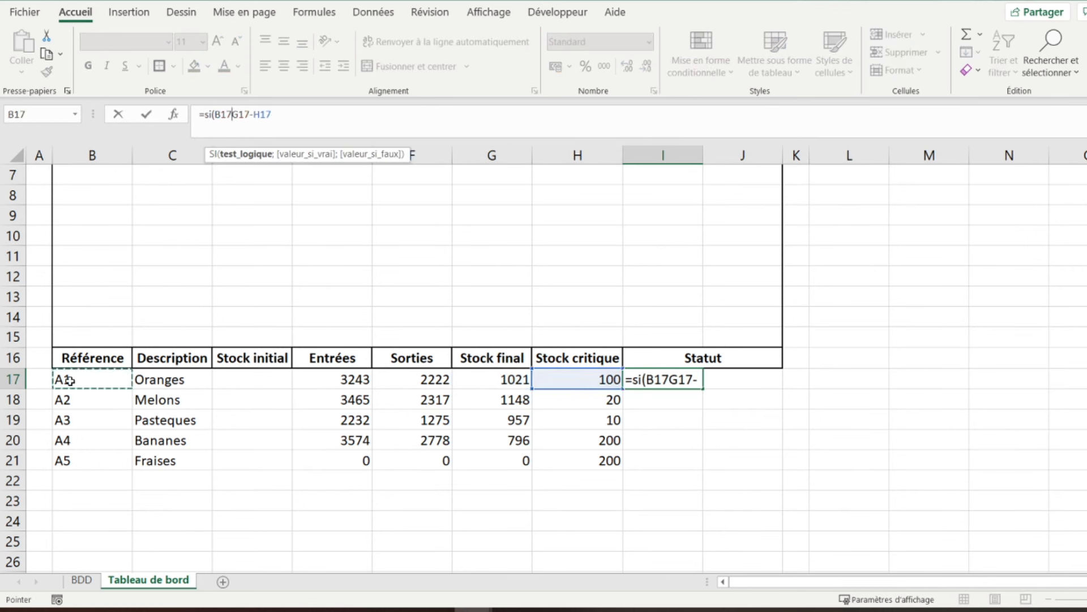
{"action": "type", "text": "=\"\";\"\""}
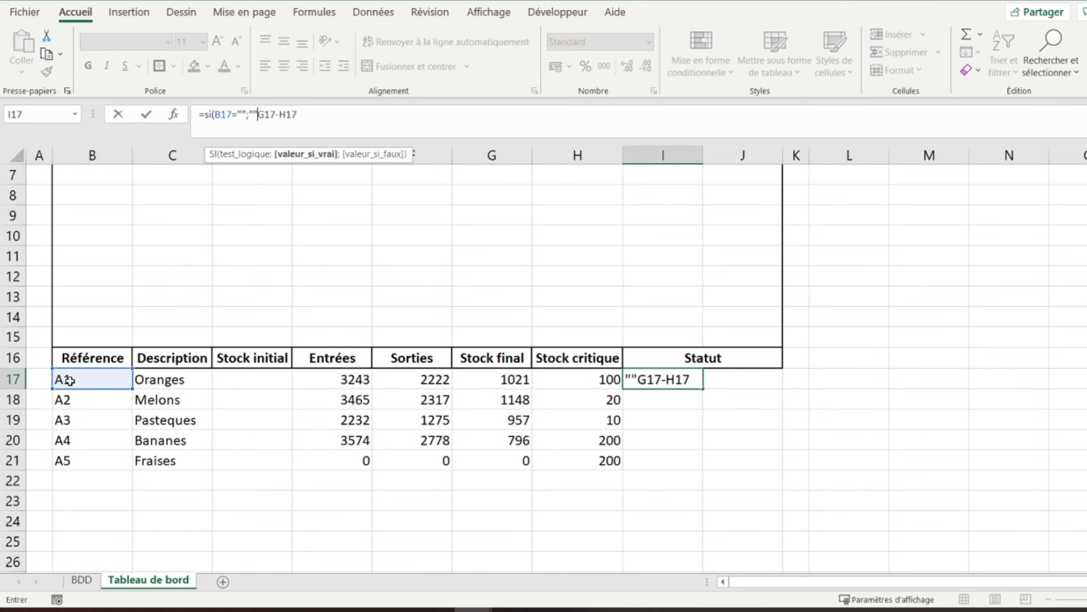
{"action": "type", "text": ";"}
{"action": "left_click", "coordinate": [341, 118]}
{"action": "type", "text": ")"}
{"action": "key", "text": "Return"}
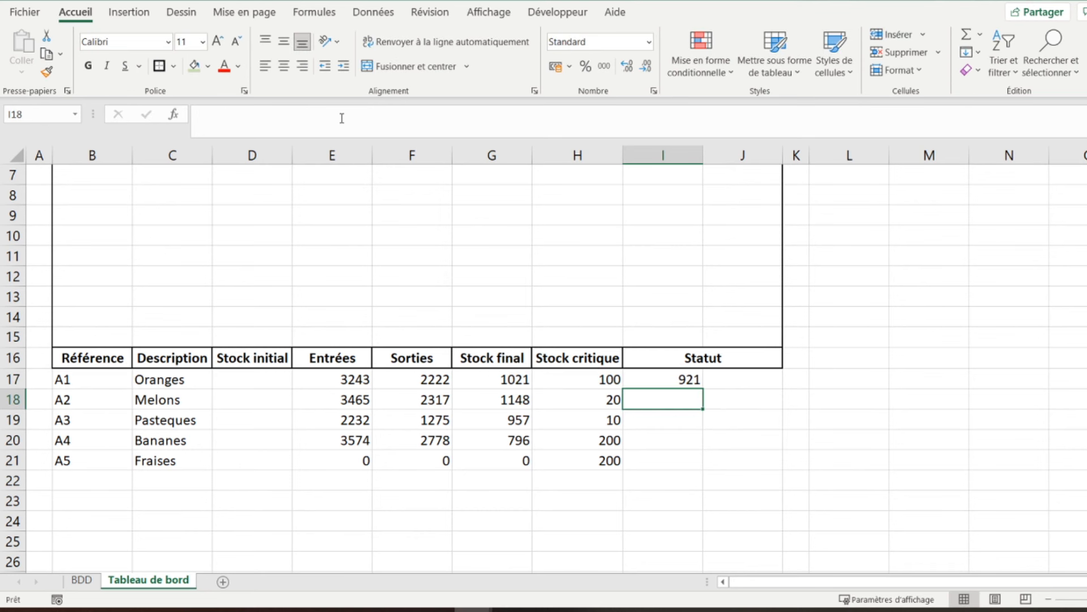
{"action": "left_click", "coordinate": [668, 379]}
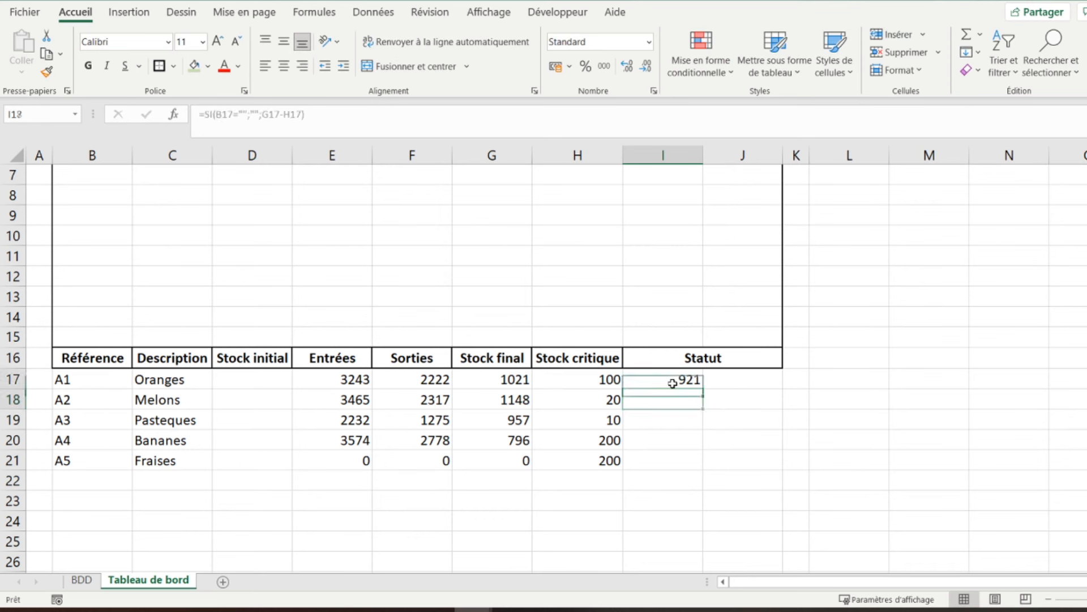
{"action": "double_click", "coordinate": [702, 390]}
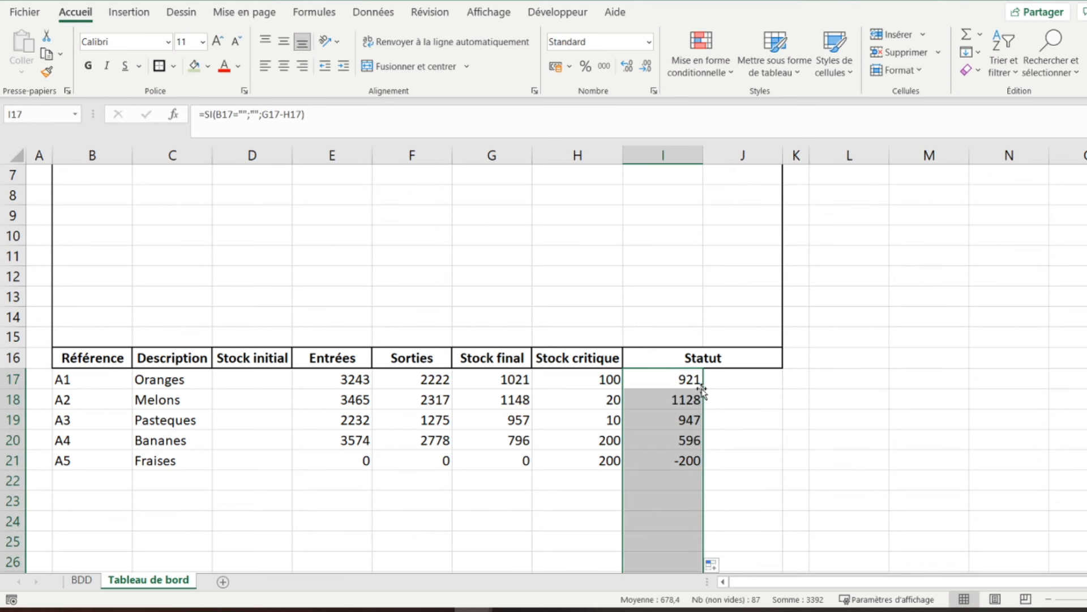
Enter =SI(B17="";"";SI(I17>0;"";"Commande nécessaire")) in J17, the second column below the Statut header
{"action": "left_click", "coordinate": [636, 472]}
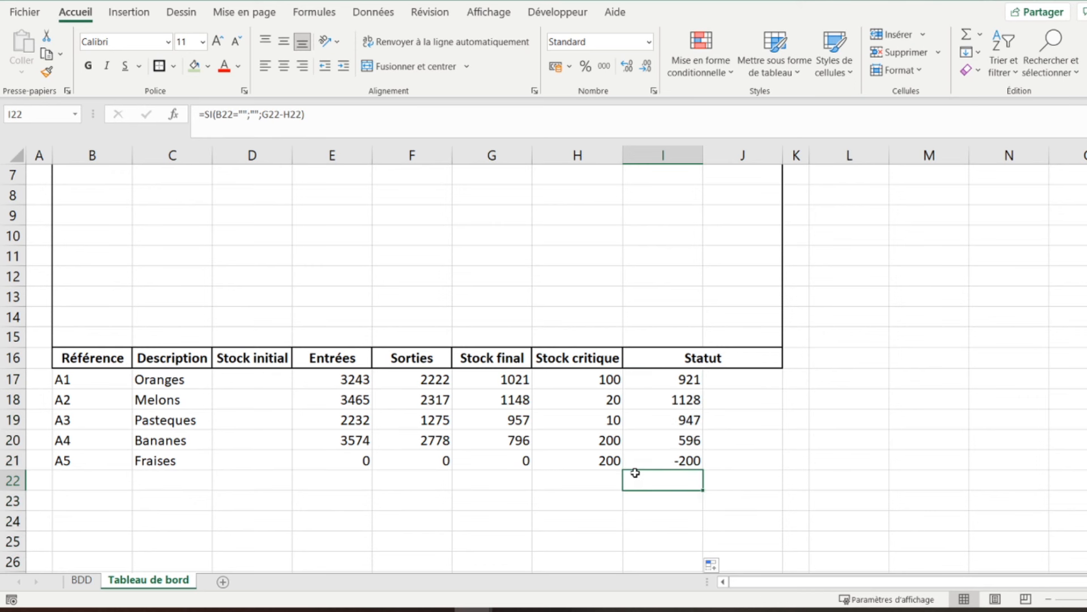
{"action": "left_click", "coordinate": [565, 457]}
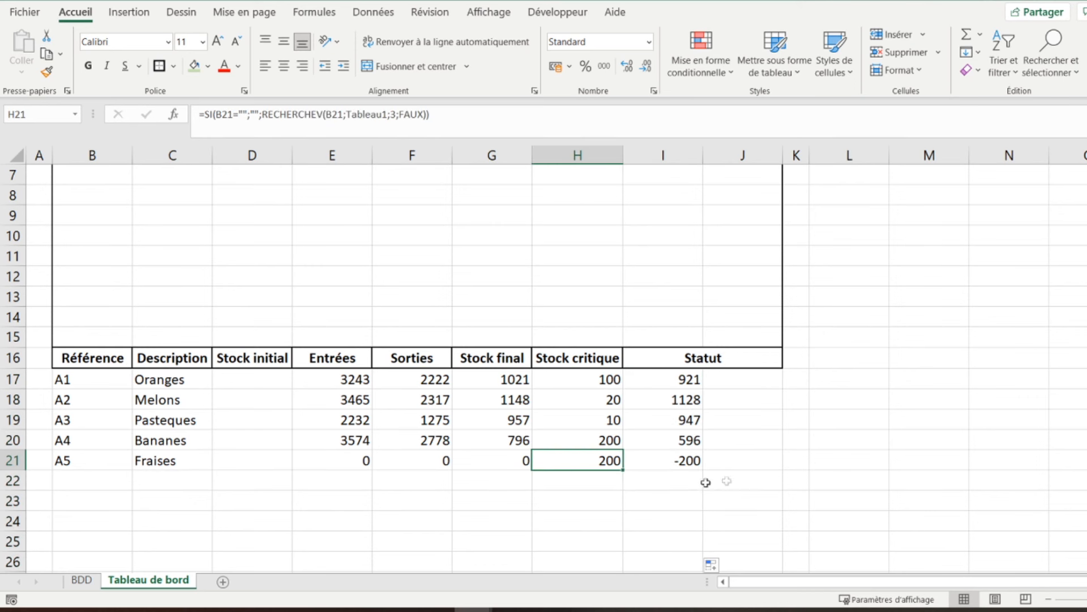
{"action": "left_click", "coordinate": [727, 383]}
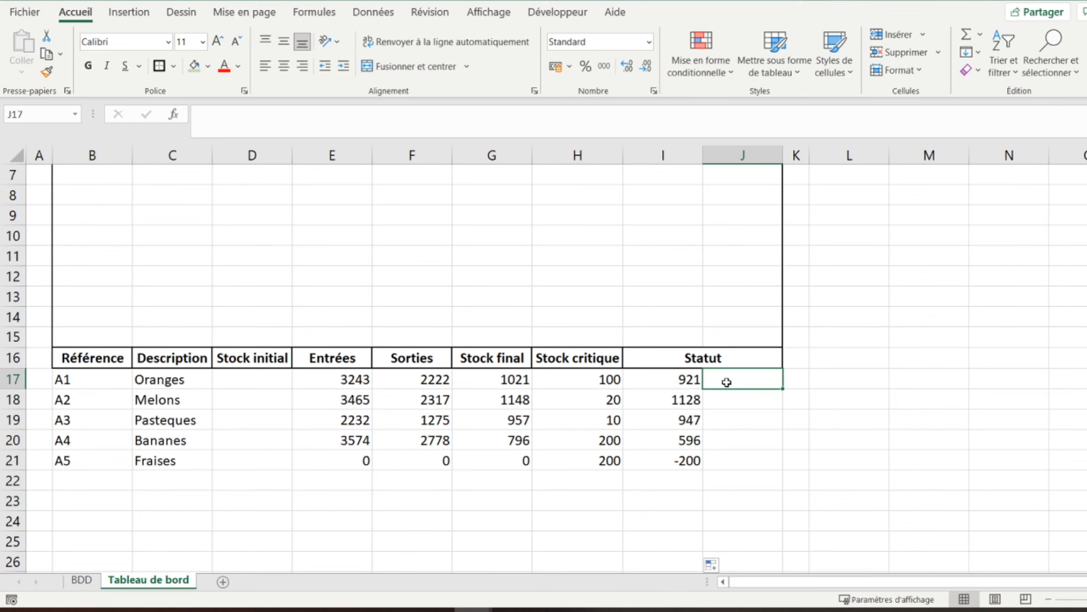
{"action": "type", "text": "="}
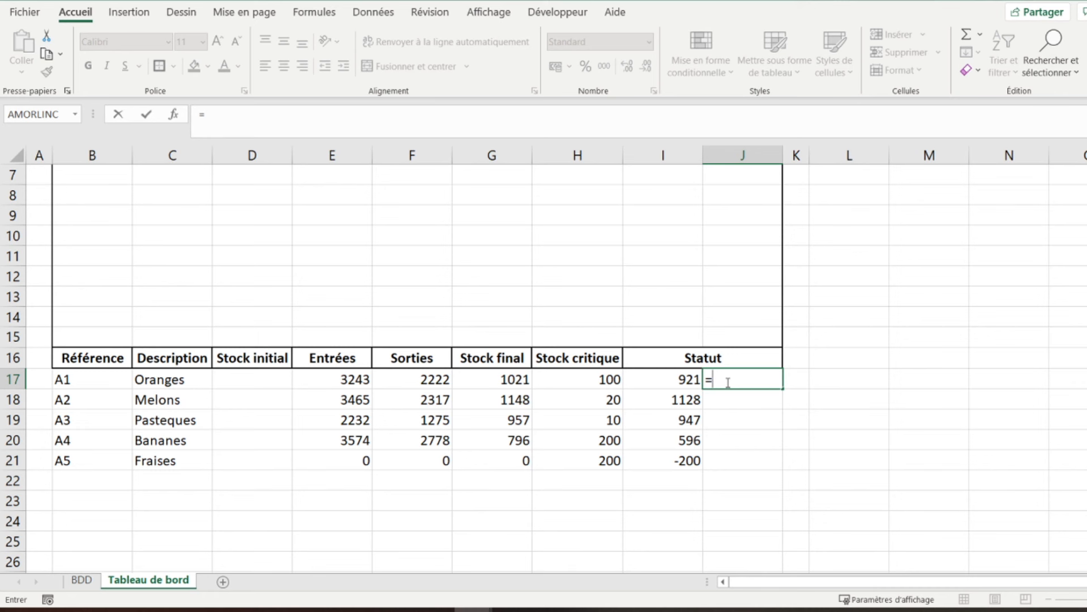
{"action": "type", "text": "si"}
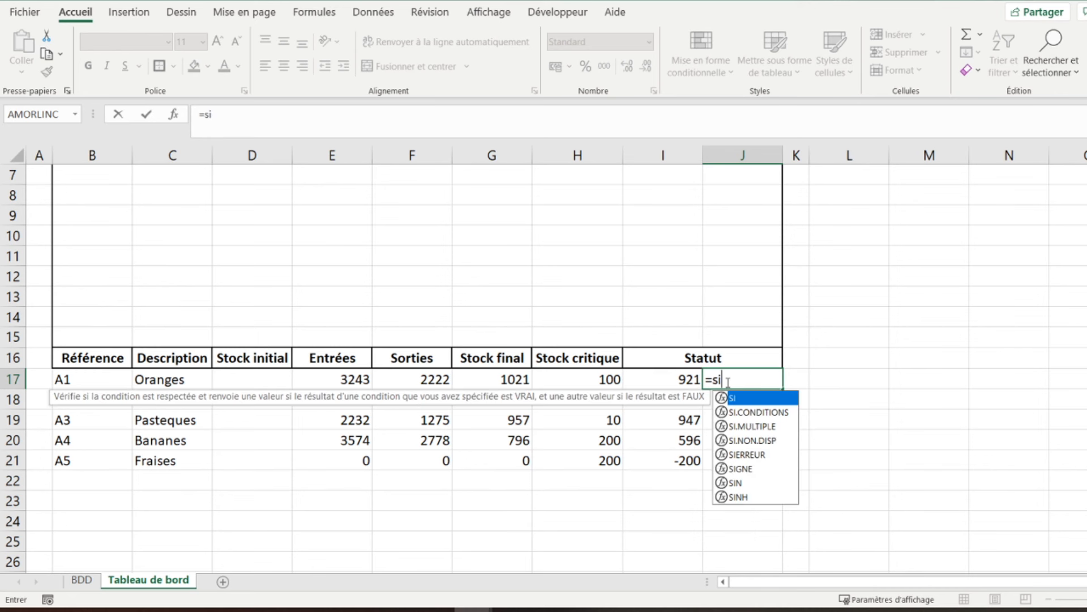
{"action": "type", "text": "("}
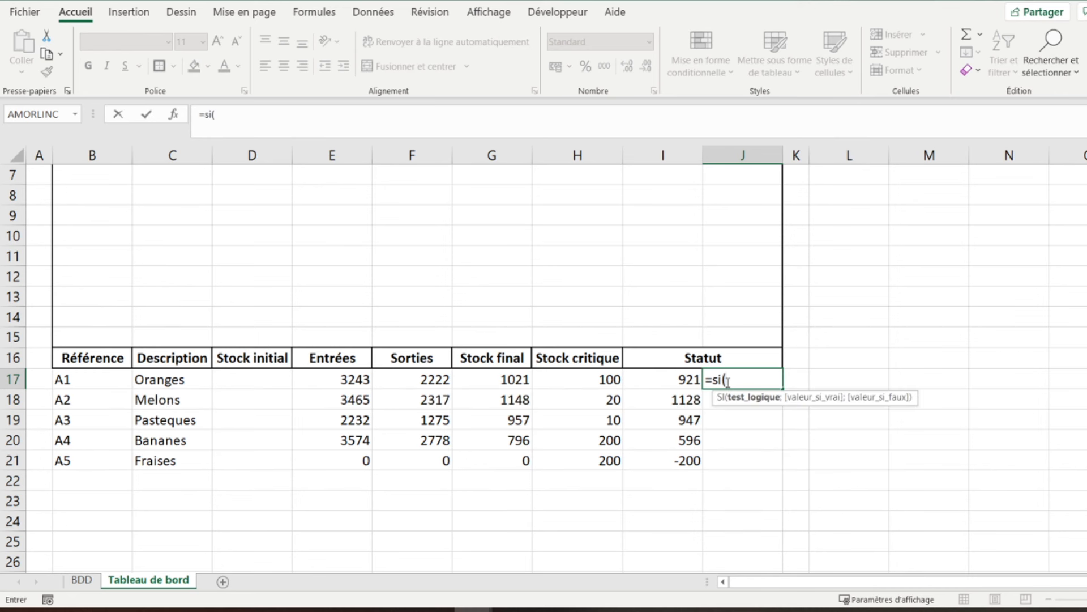
{"action": "left_click", "coordinate": [70, 380]}
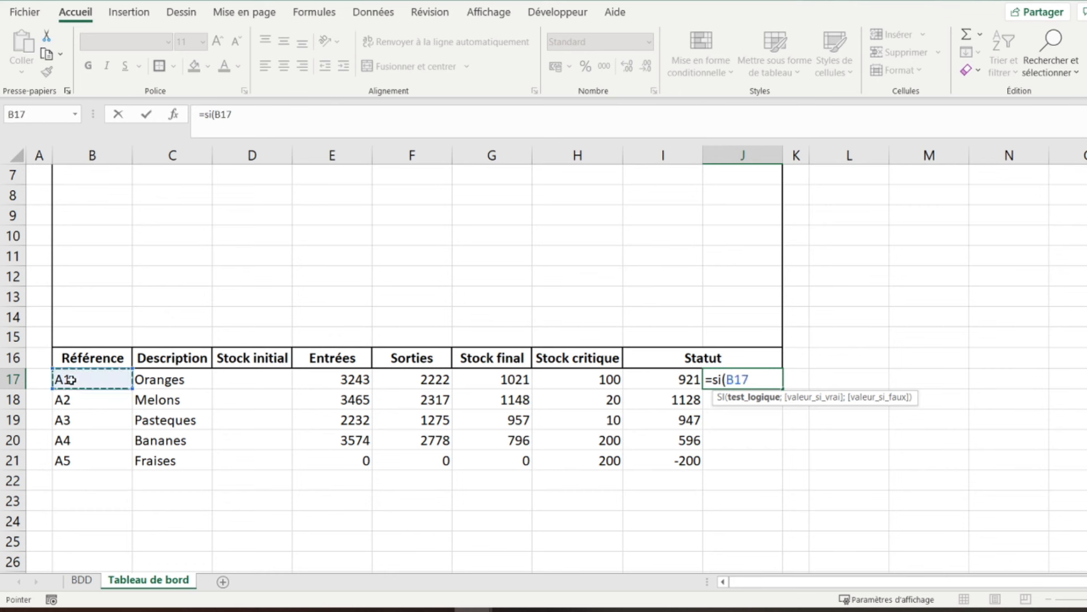
{"action": "type", "text": "=\"\";\"\";"}
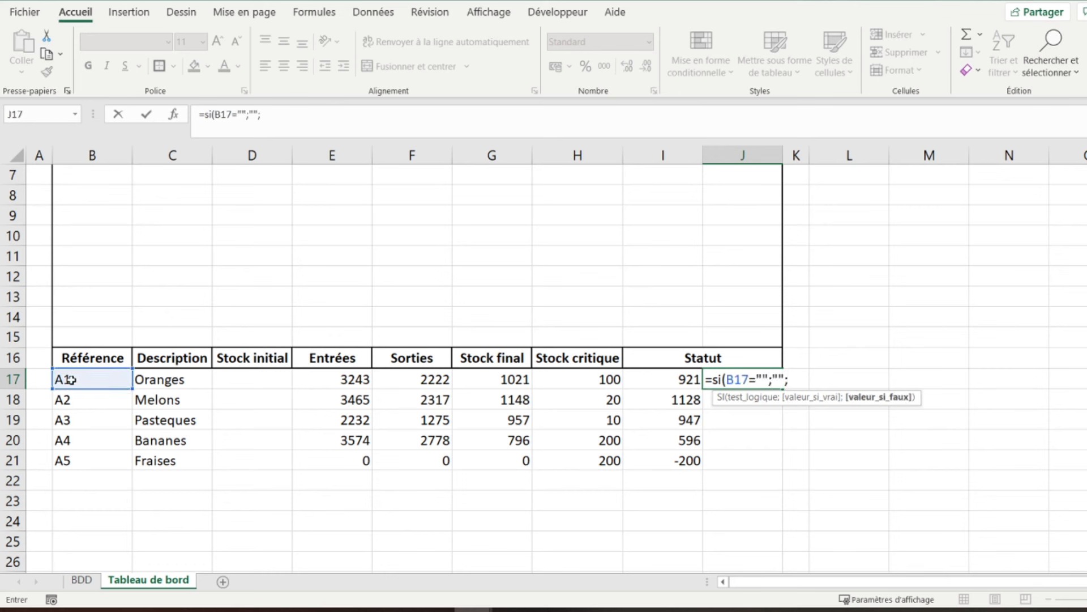
{"action": "type", "text": "si("}
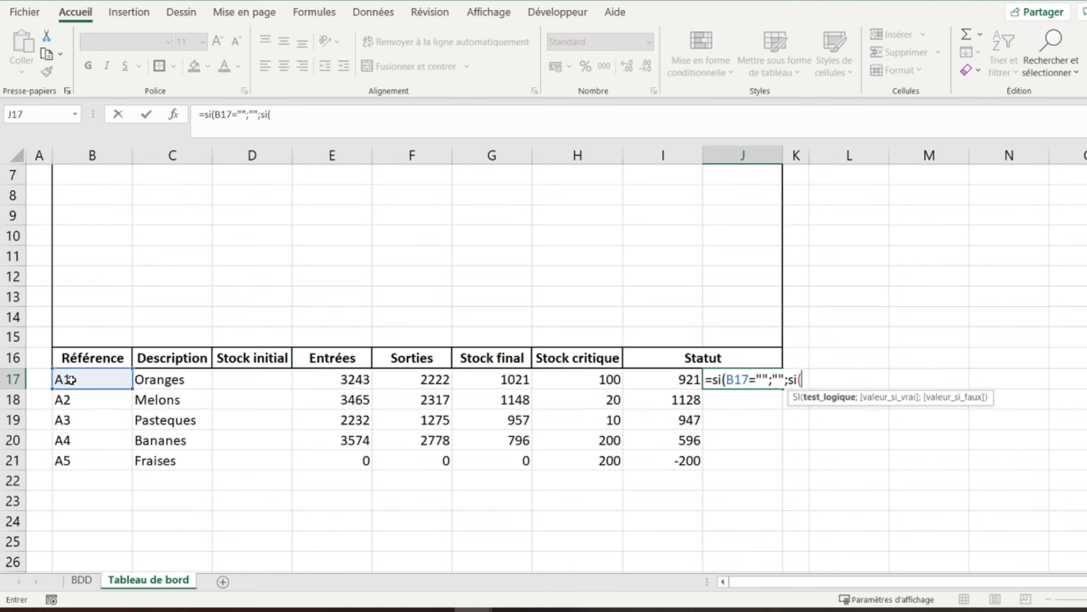
{"action": "left_click", "coordinate": [640, 382]}
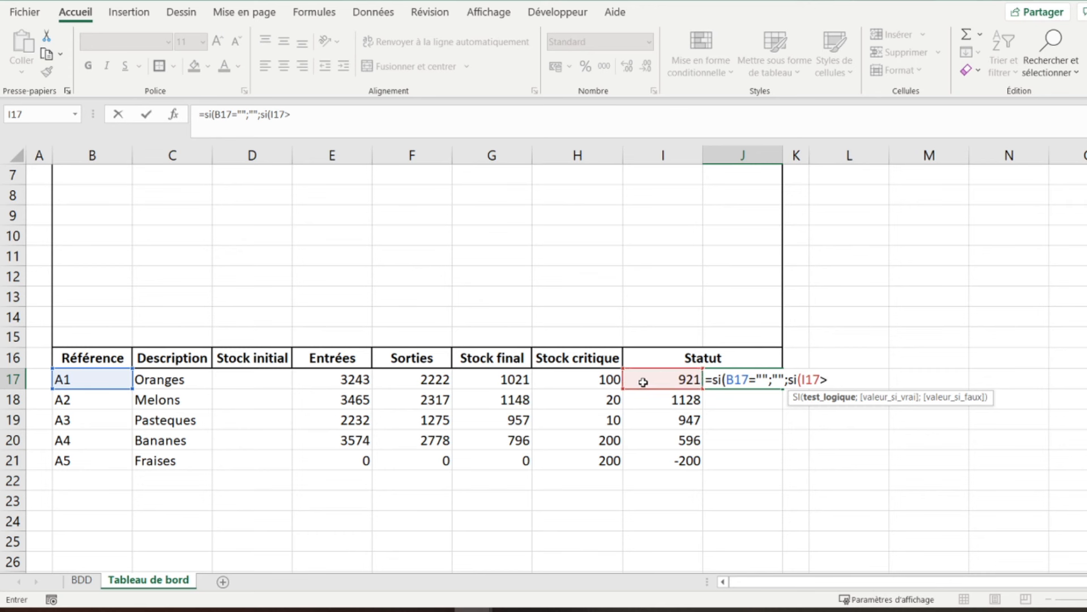
{"action": "type", "text": "0;"}
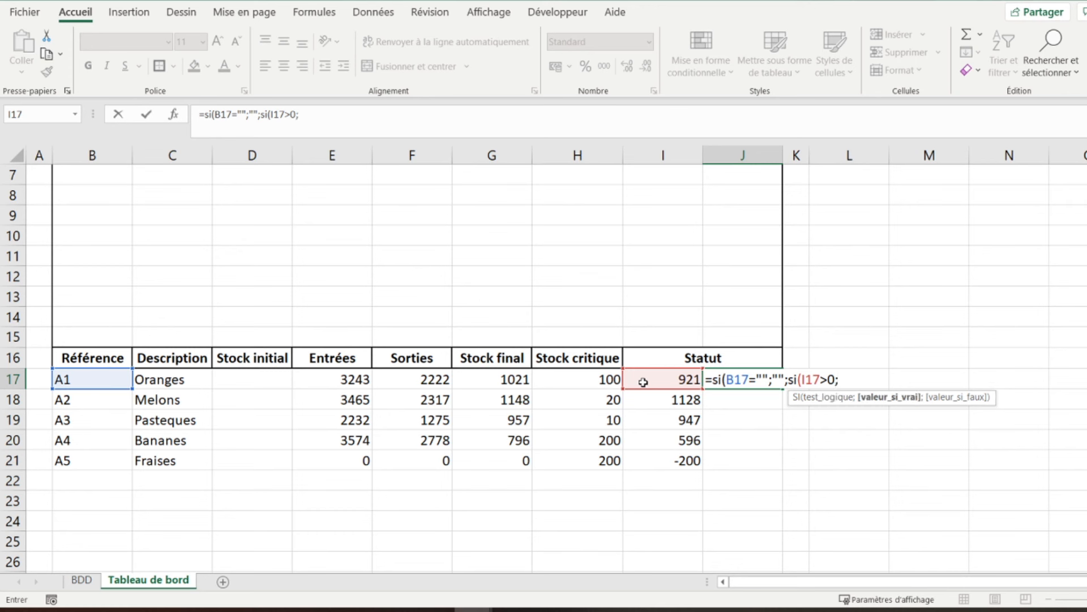
{"action": "type", "text": "\"\";"}
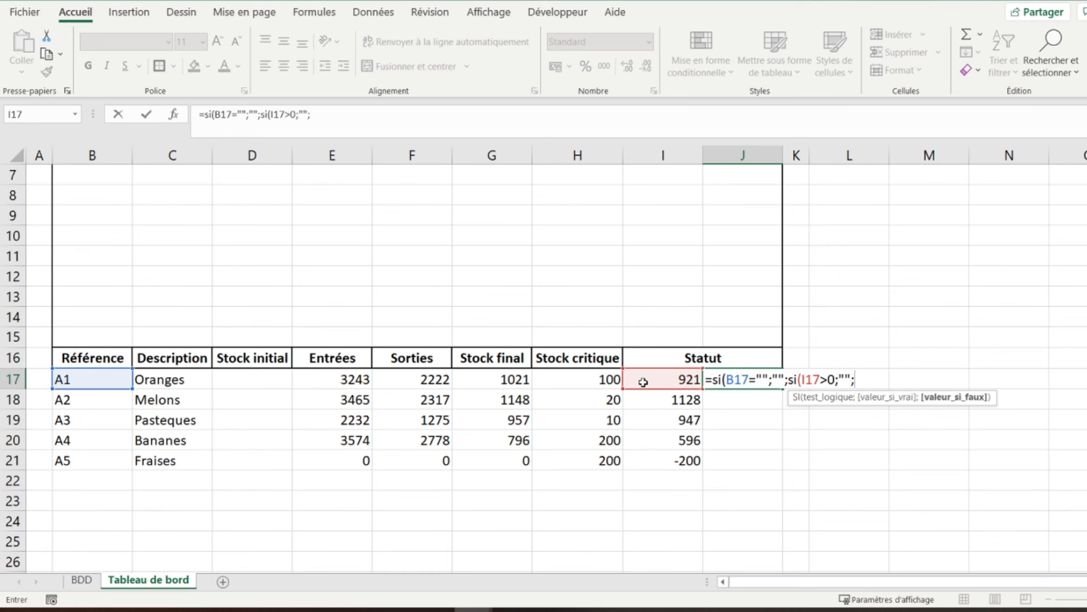
{"action": "type", "text": "\"Commande n"}
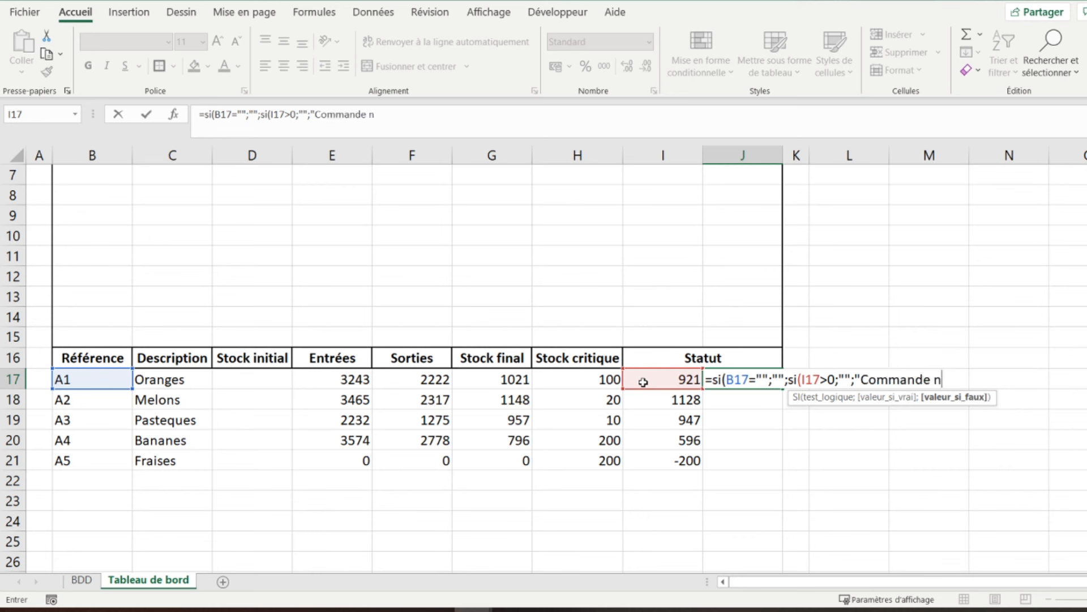
{"action": "type", "text": "écessaire\""}
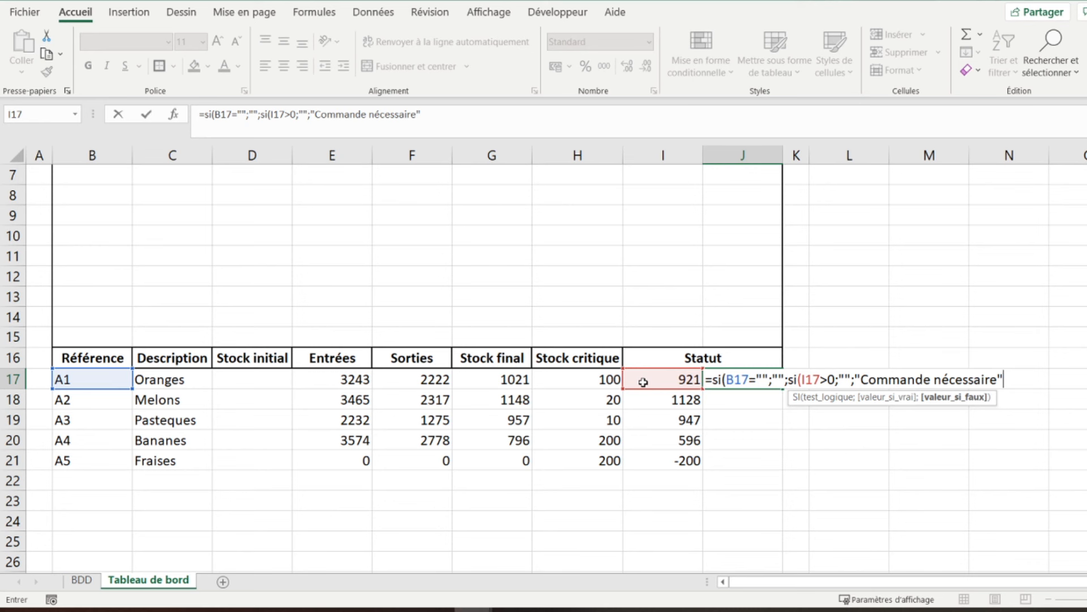
{"action": "type", "text": "))"}
{"action": "key", "text": "Return"}
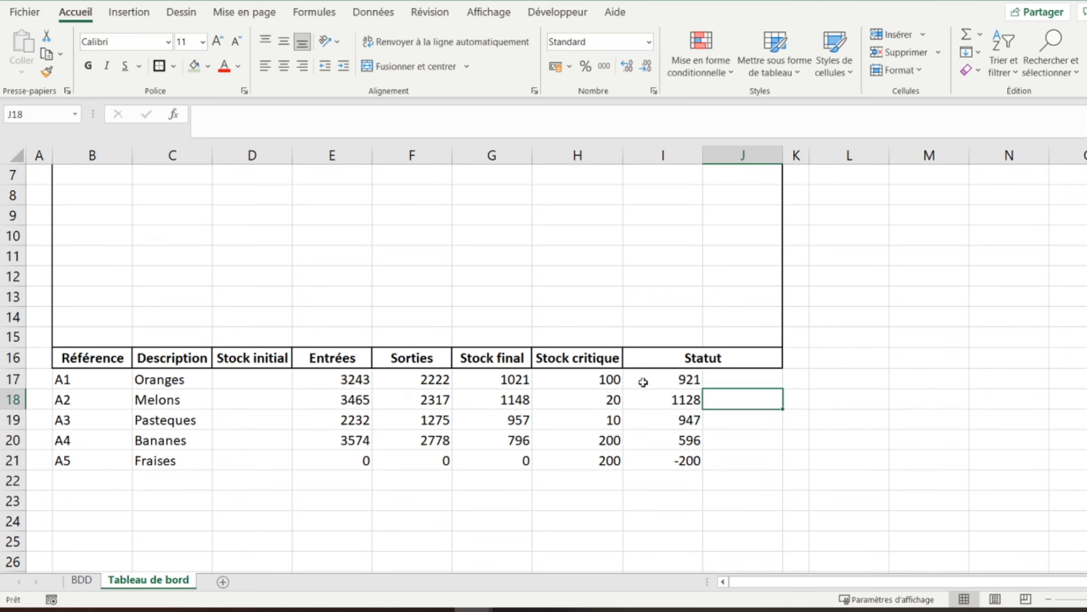
Fill the J17 formula down the second Statut column and select its cell in the Fraises row
{"action": "left_click", "coordinate": [745, 381]}
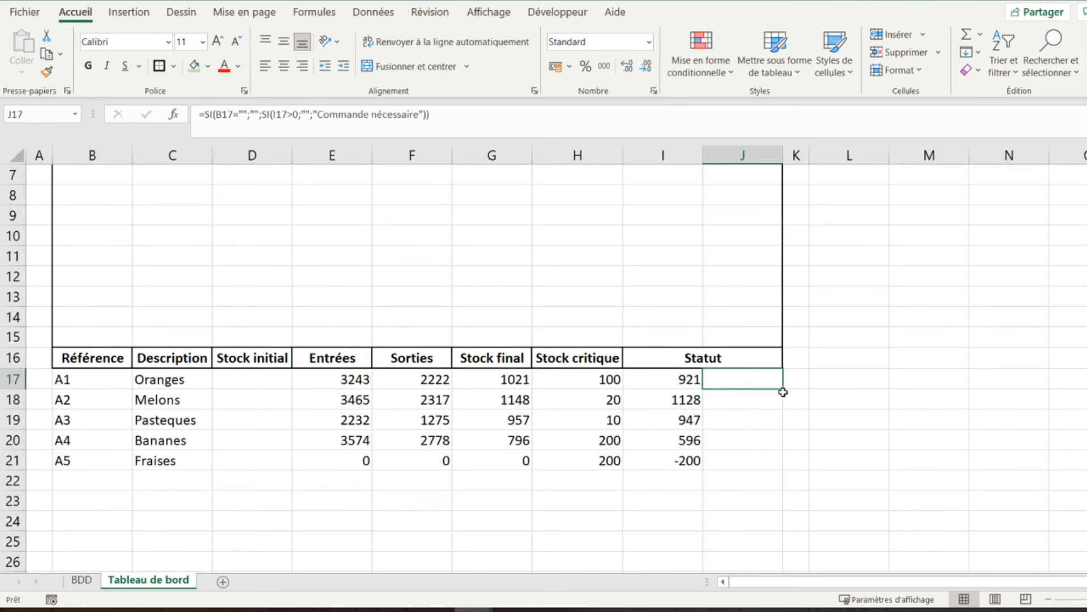
{"action": "double_click", "coordinate": [783, 392]}
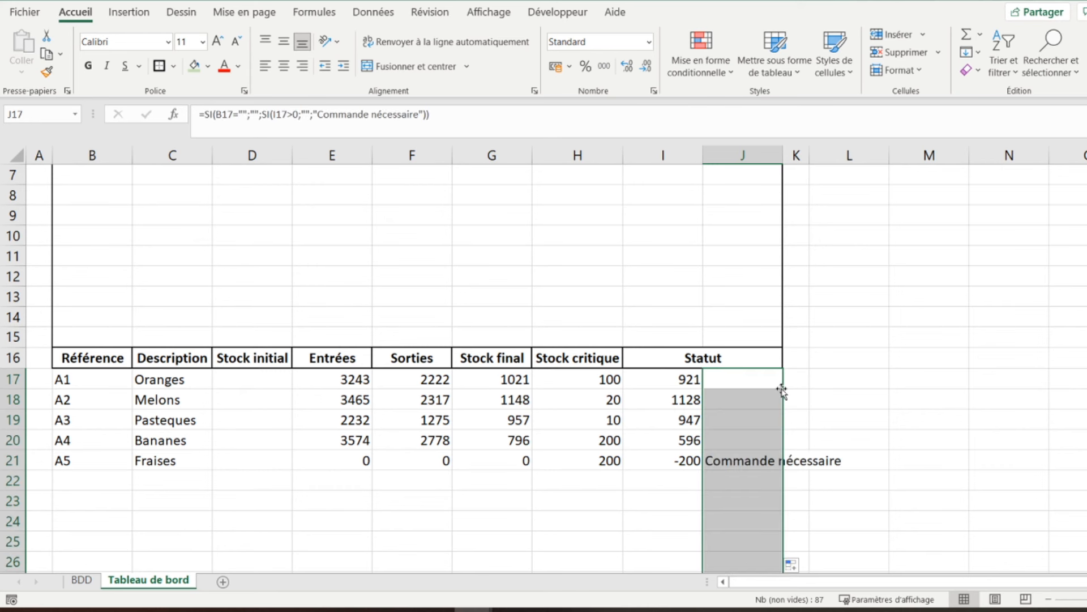
{"action": "left_click", "coordinate": [724, 459]}
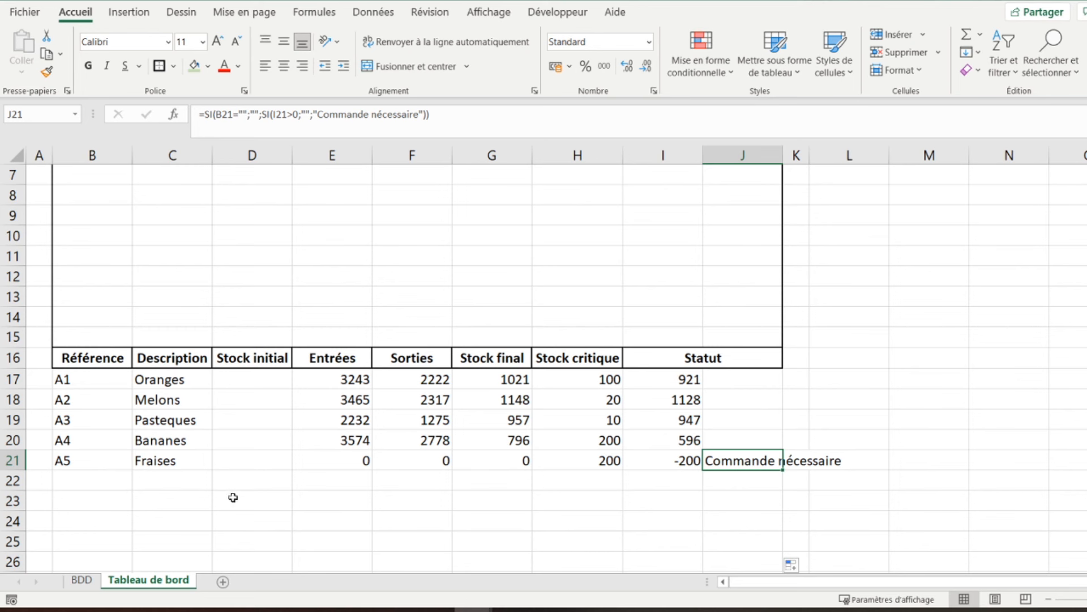
Check the reference, critical stock and status difference in the Fraises row, and return to cell A1
{"action": "left_click", "coordinate": [81, 456]}
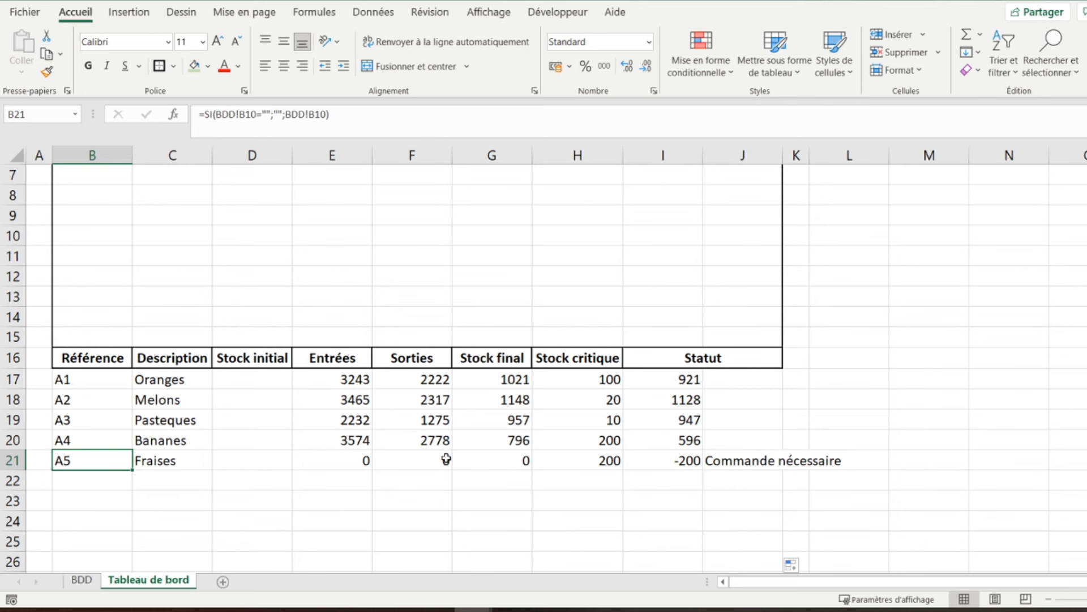
{"action": "left_click", "coordinate": [583, 464]}
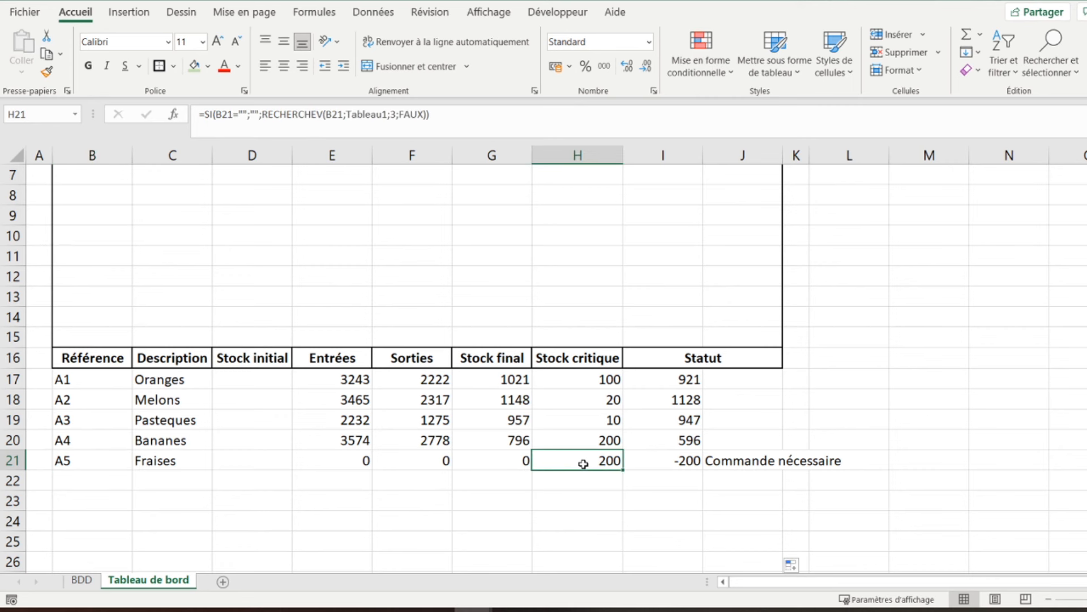
{"action": "left_click", "coordinate": [660, 466]}
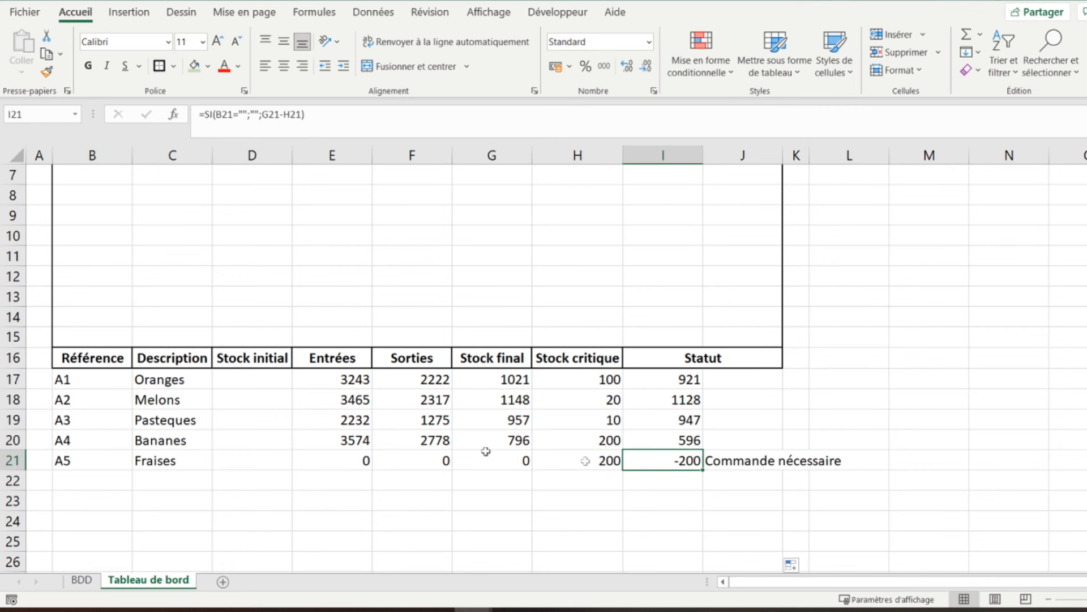
{"action": "left_click", "coordinate": [46, 304]}
{"action": "scroll", "coordinate": [48, 306], "scroll_direction": "up", "scroll_amount": 2}
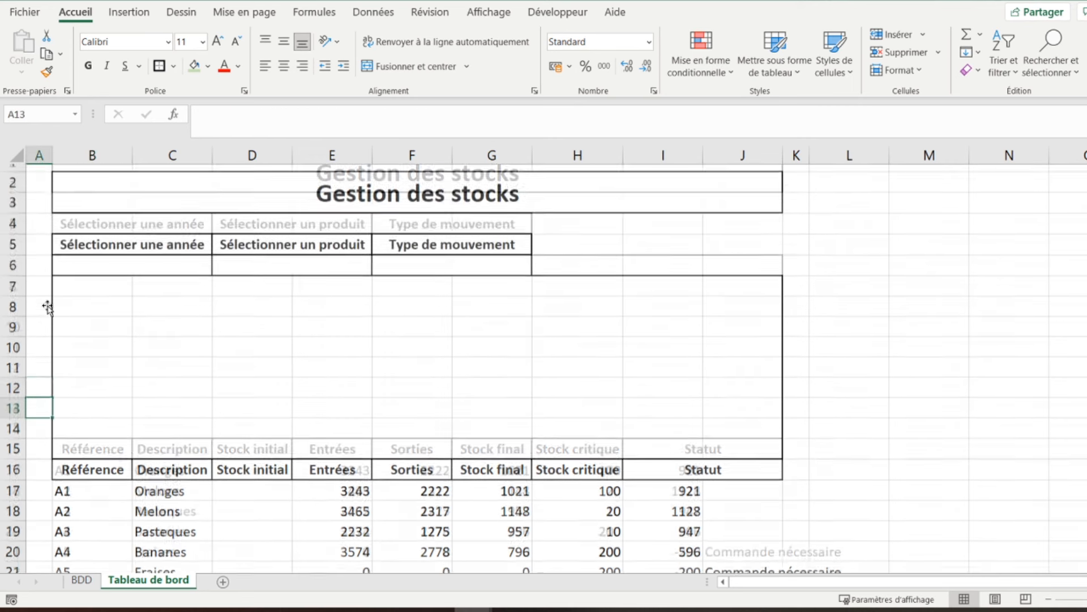
{"action": "left_click", "coordinate": [35, 177]}
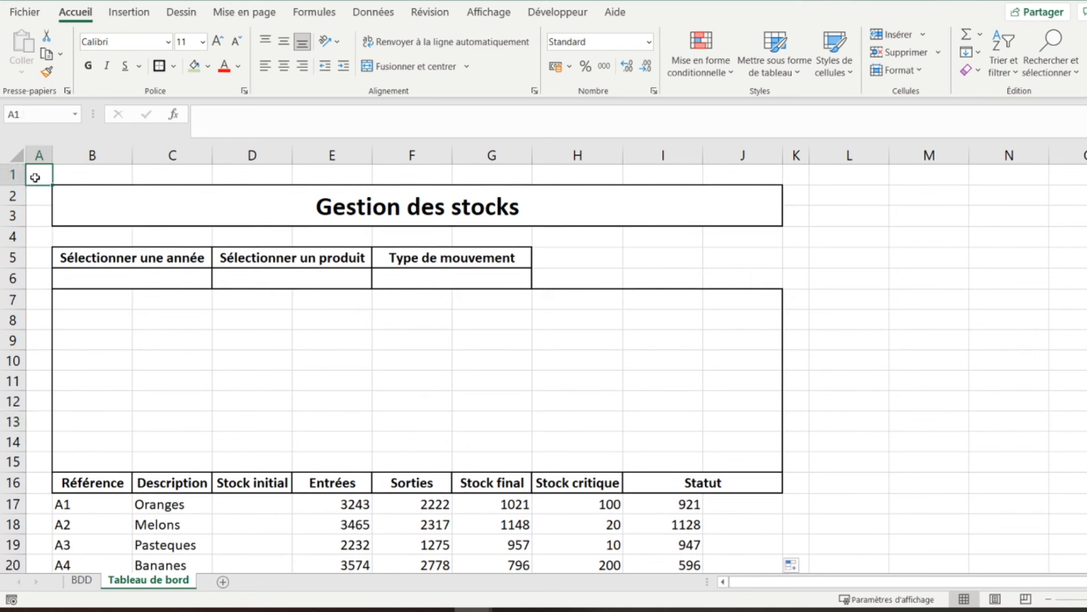